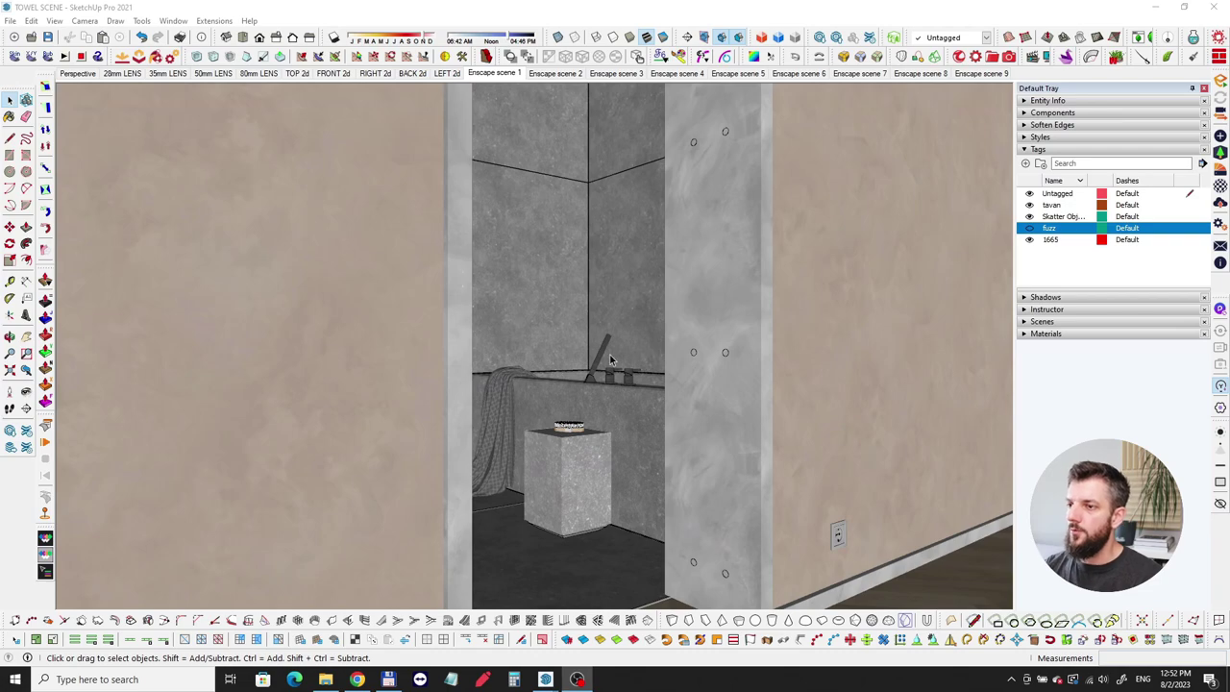
Examine the modelled bathroom through the doorway, including the bathtub, draped towel, stool and window
mouse_move(582, 351)
middle_down()
mouse_move(509, 351)
mouse_move(510, 384)
mouse_move(550, 394)
mouse_move(566, 431)
mouse_move(454, 388)
mouse_move(519, 368)
mouse_move(771, 401)
mouse_move(557, 356)
mouse_move(564, 416)
middle_up()
scroll(545, 352, up, 5)
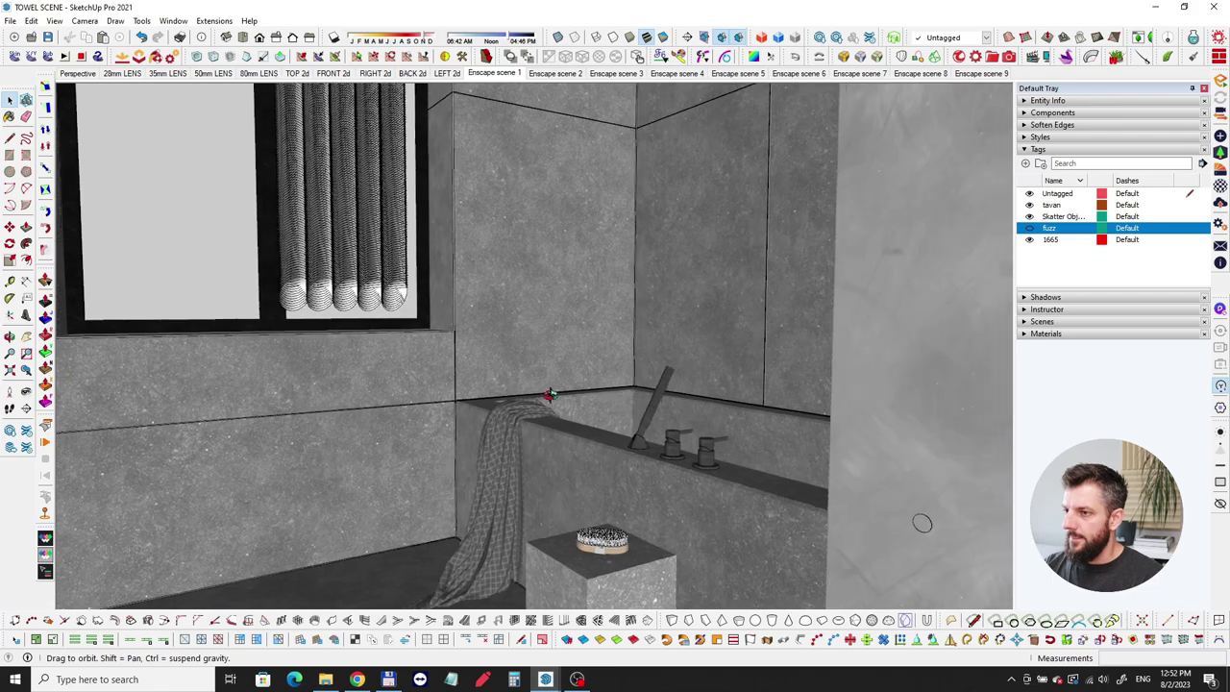
scroll(549, 393, up, 5)
mouse_move(550, 310)
middle_down()
mouse_move(721, 278)
mouse_move(606, 340)
mouse_move(651, 384)
mouse_move(635, 388)
mouse_move(467, 397)
mouse_move(164, 351)
mouse_move(562, 417)
mouse_move(598, 411)
mouse_move(547, 400)
mouse_move(512, 350)
mouse_move(471, 324)
mouse_move(527, 416)
mouse_move(563, 406)
mouse_move(503, 357)
mouse_move(601, 369)
mouse_move(664, 412)
mouse_move(497, 355)
mouse_move(909, 412)
mouse_move(530, 395)
mouse_move(586, 431)
mouse_move(417, 442)
mouse_move(381, 485)
middle_up()
scroll(528, 418, up, 2)
scroll(500, 384, up, 5)
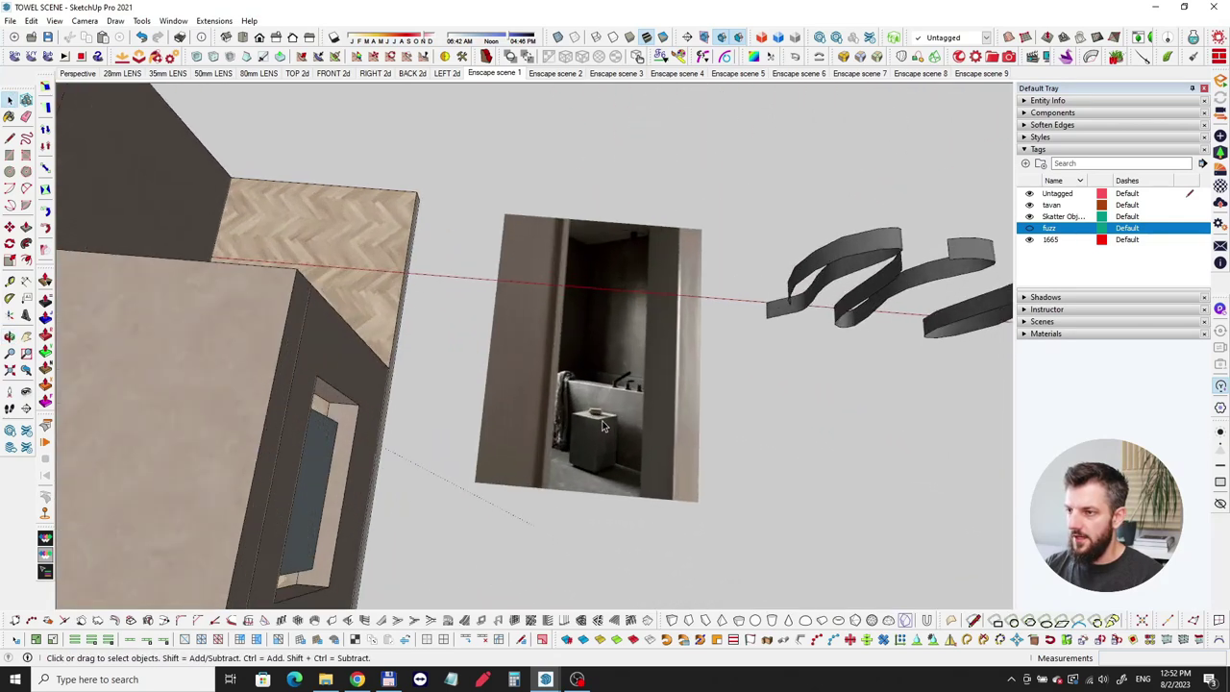
Examine the overall composition of the bathroom reference photo placed beside the model
mouse_move(499, 384)
middle_down()
mouse_move(494, 329)
mouse_move(440, 352)
mouse_move(467, 381)
middle_up()
scroll(467, 381, down, 2)
mouse_move(533, 403)
middle_down()
mouse_move(515, 385)
mouse_move(543, 401)
middle_up()
scroll(534, 393, up, 1)
scroll(519, 387, down, 1)
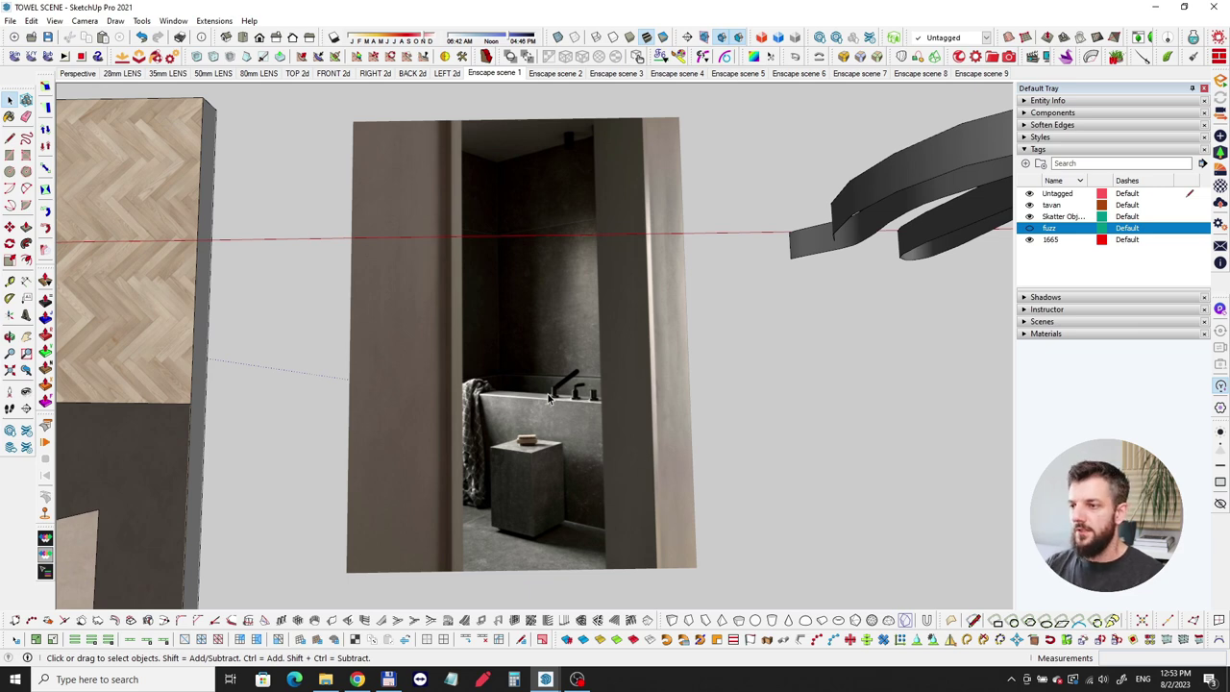
middle_drag(548, 399, 554, 405)
scroll(555, 405, up, 2)
scroll(556, 405, down, 1)
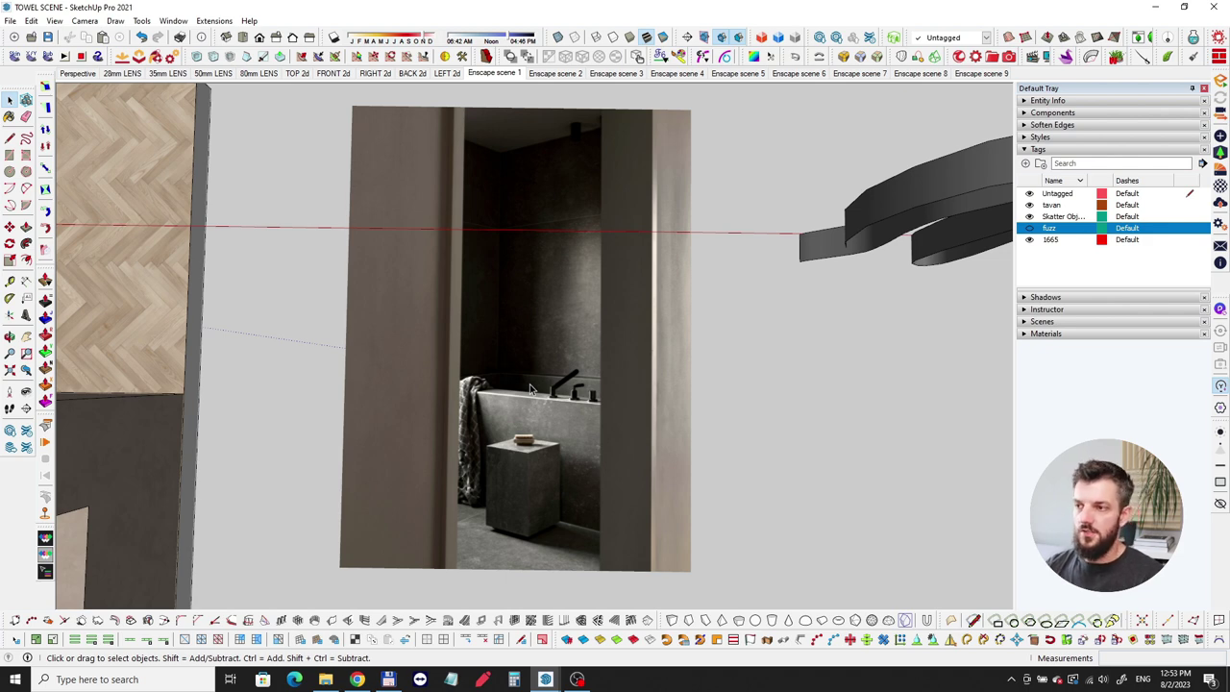
middle_drag(502, 400, 580, 395)
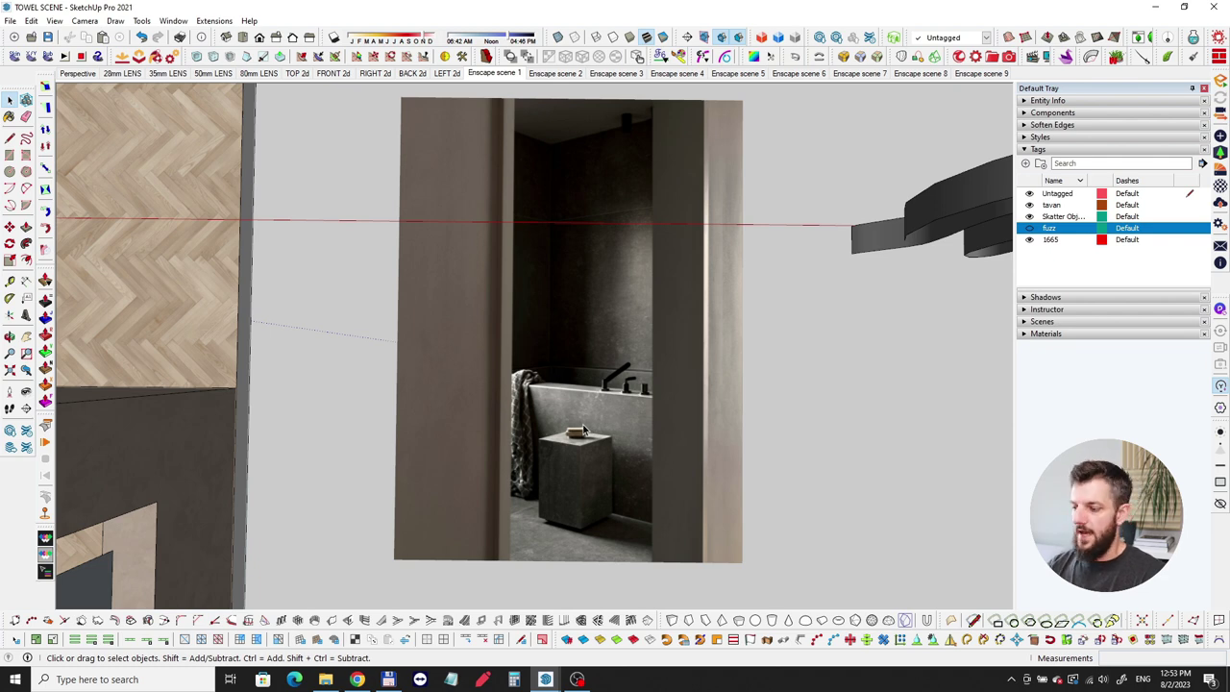
scroll(582, 430, up, 5)
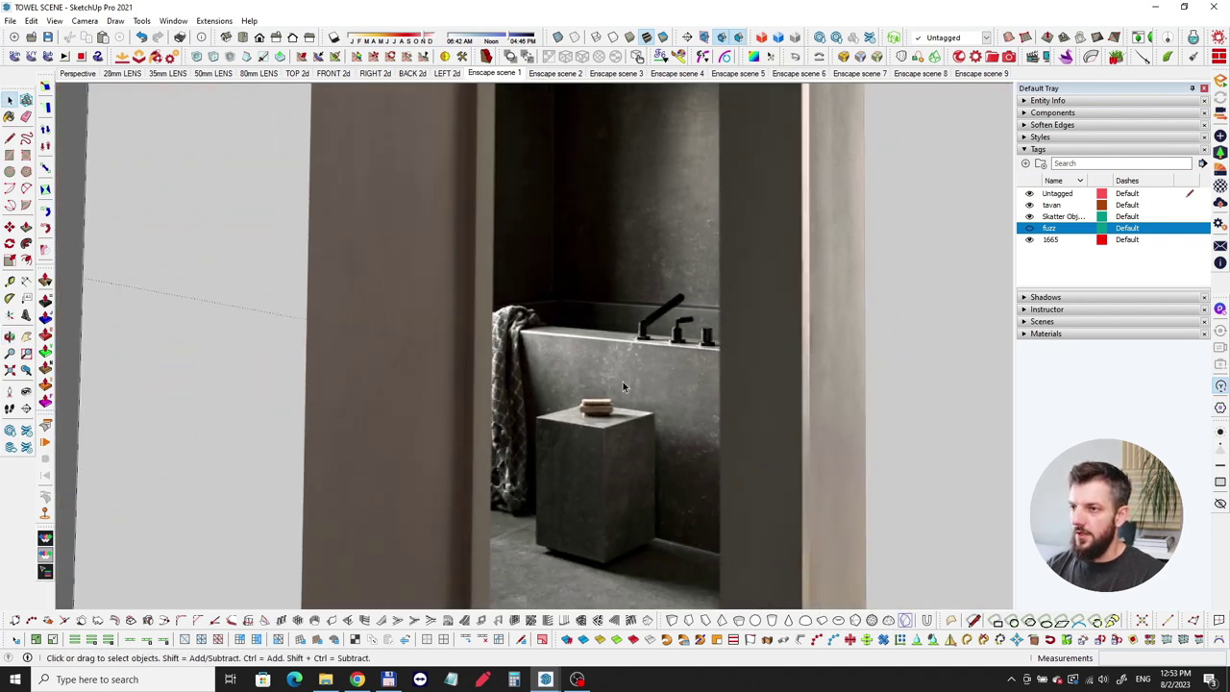
scroll(622, 386, down, 3)
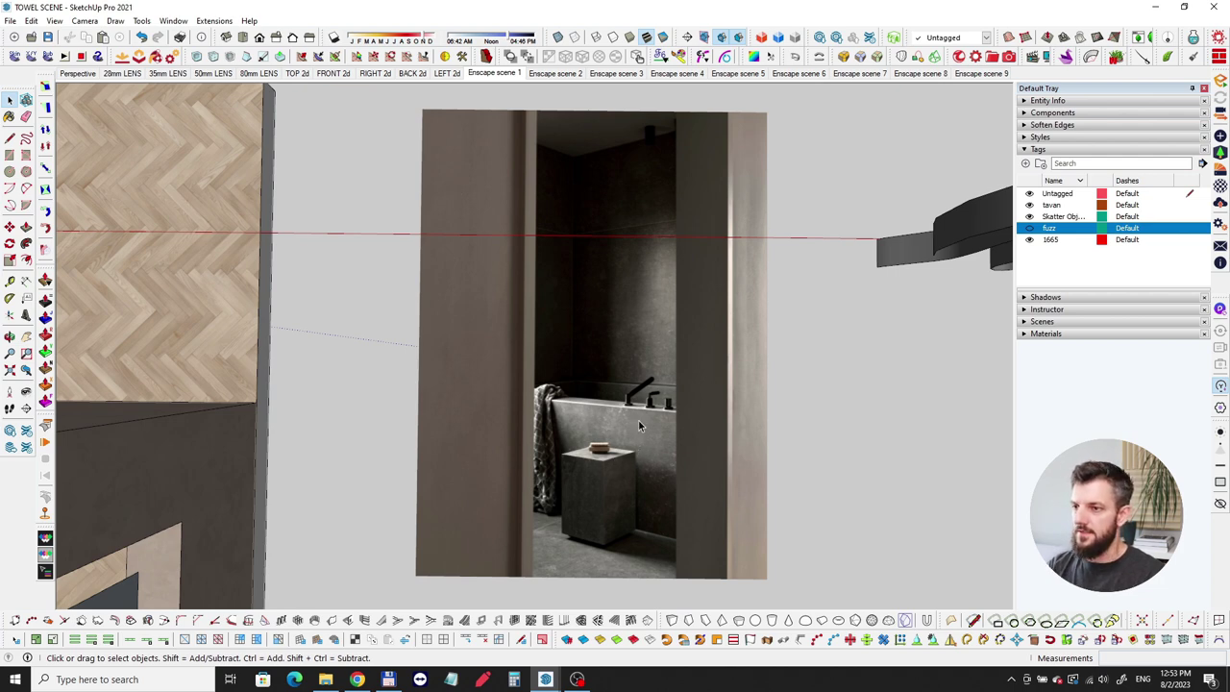
Inspect the draped towel, the bathtub edge and the light falling on the back wall in the reference photo
scroll(629, 421, down, 2)
mouse_move(612, 404)
middle_down()
mouse_move(578, 429)
mouse_move(578, 454)
mouse_move(547, 452)
middle_up()
scroll(551, 404, up, 4)
mouse_move(553, 407)
middle_down()
mouse_move(525, 426)
mouse_move(545, 432)
middle_up()
scroll(559, 423, up, 2)
scroll(559, 421, up, 1)
scroll(434, 399, up, 2)
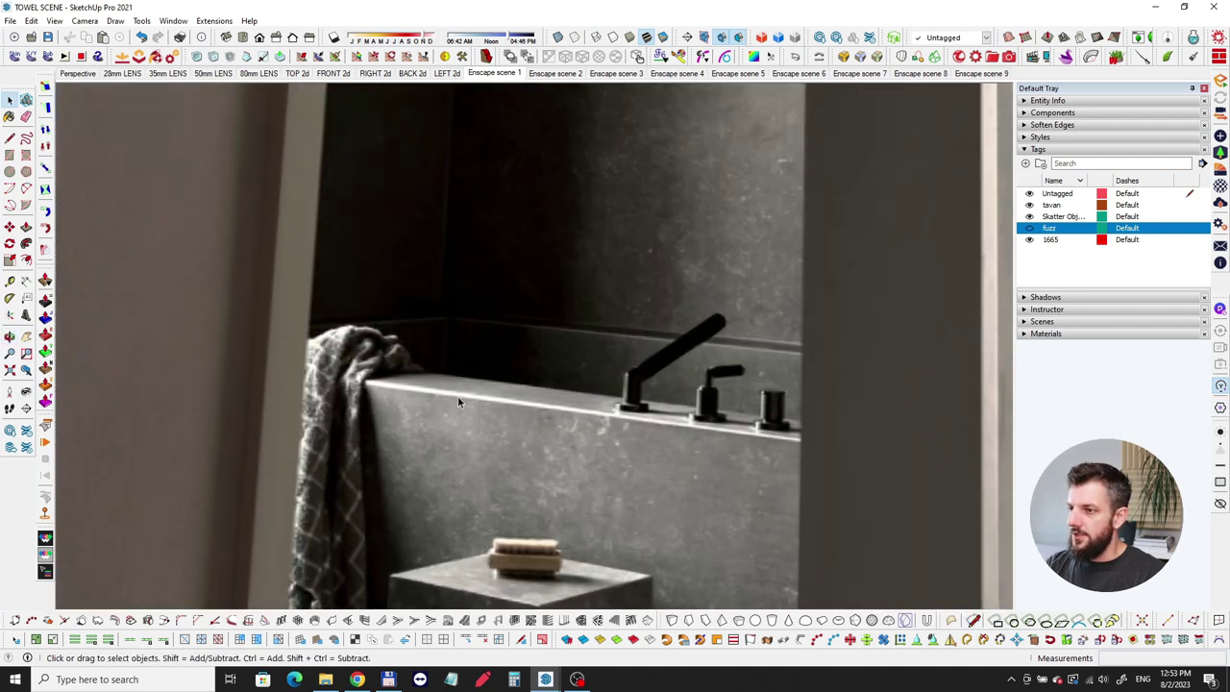
scroll(540, 293, down, 3)
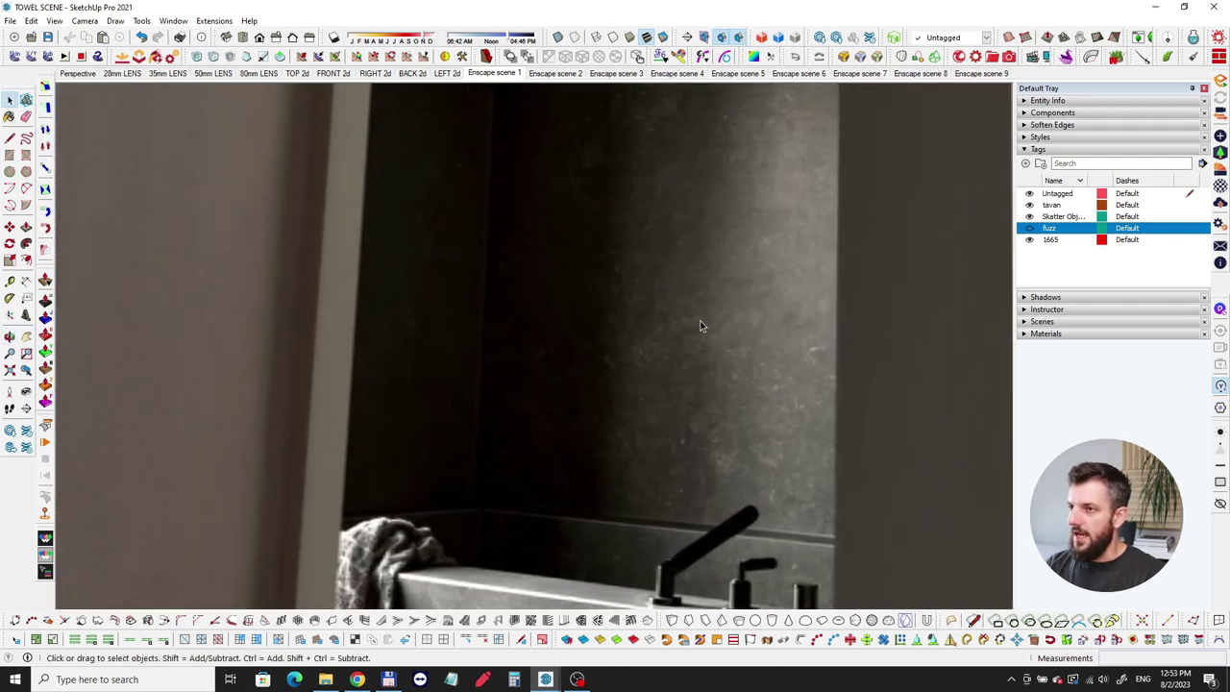
scroll(691, 324, down, 3)
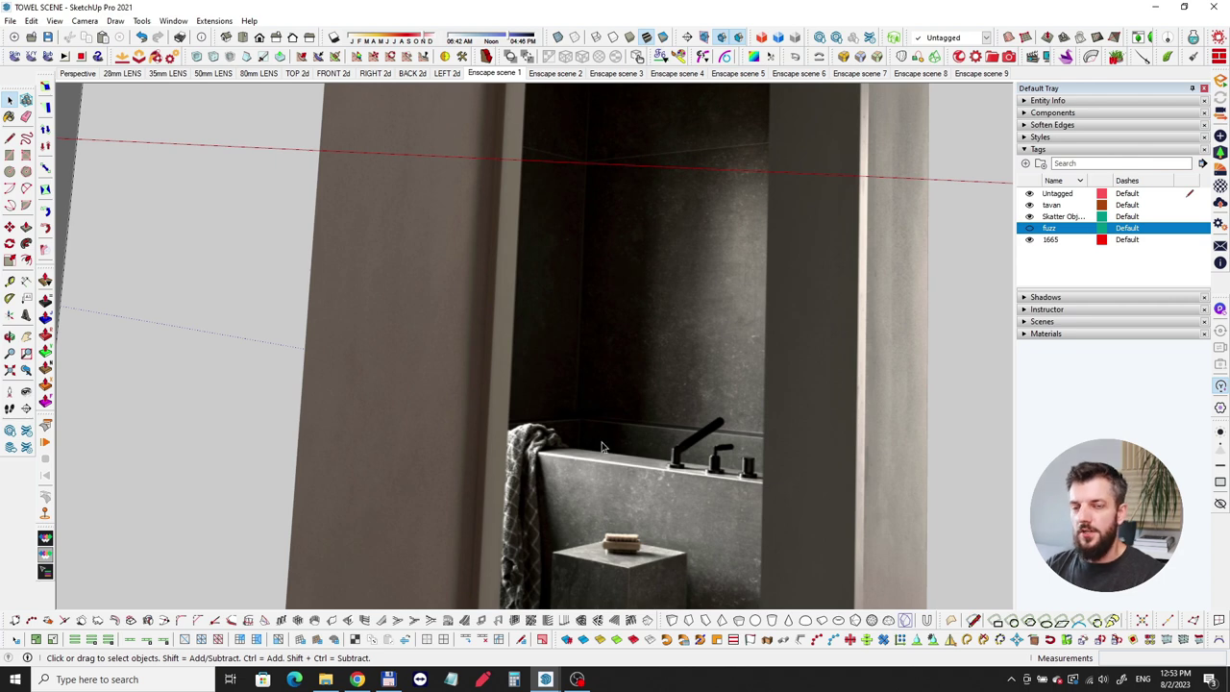
scroll(464, 431, down, 2)
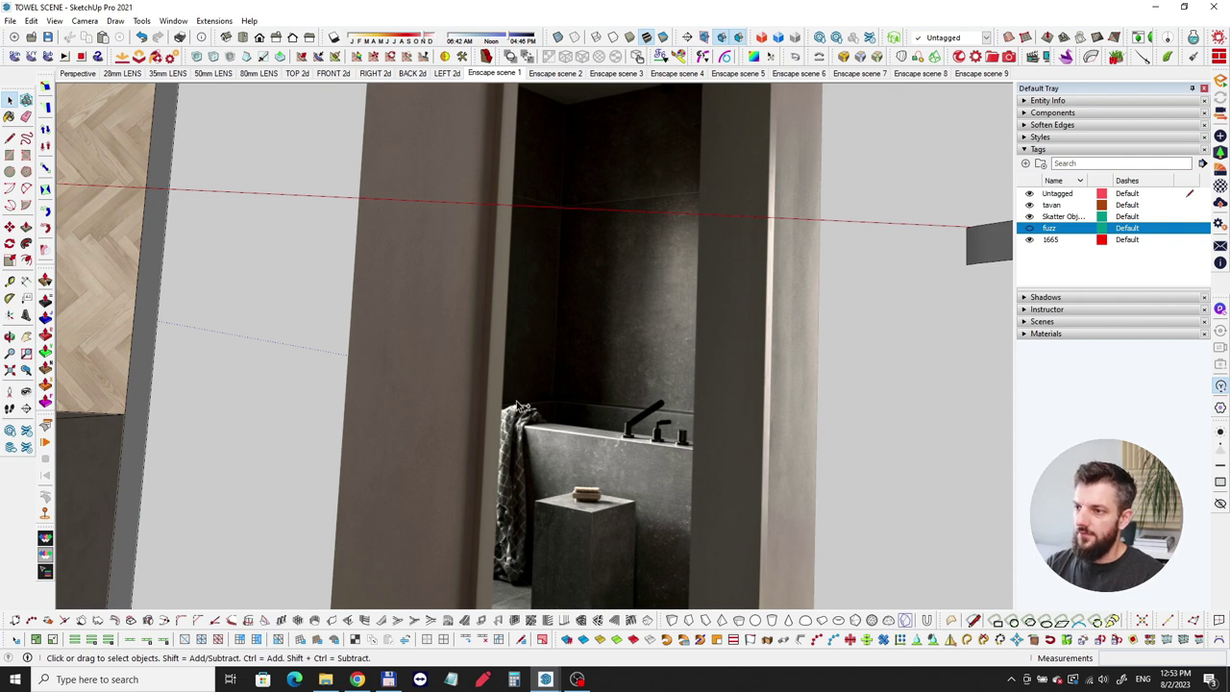
Inspect the tub fittings, the wall ledge and the shadow gap under the stool in the reference photo
scroll(515, 403, up, 3)
scroll(716, 366, up, 4)
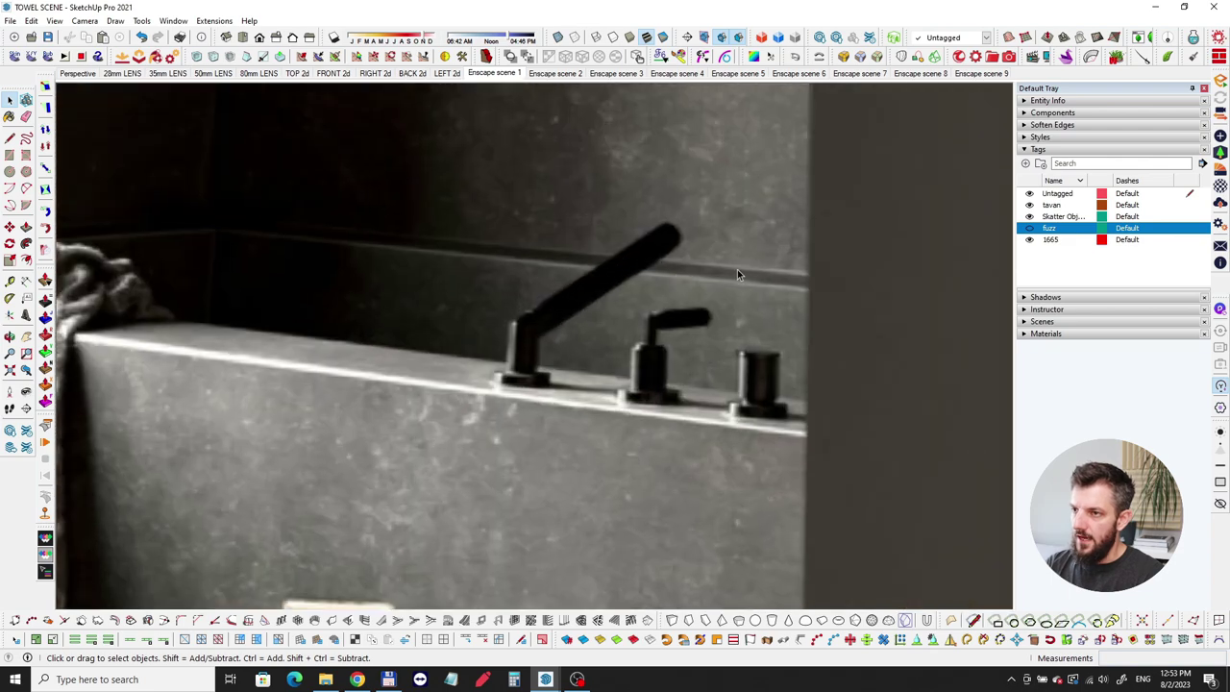
scroll(727, 268, down, 3)
shift+middle_drag(684, 370, 603, 125)
shift+middle_drag(618, 455, 568, 378)
scroll(568, 384, up, 2)
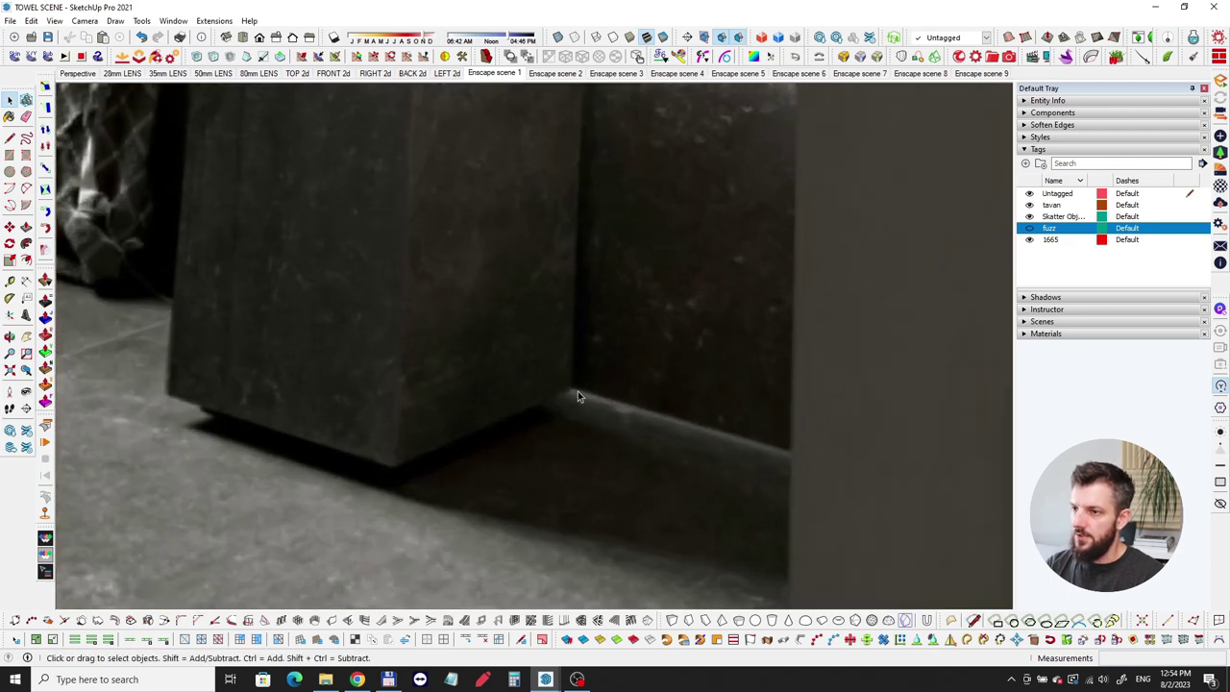
scroll(562, 401, down, 3)
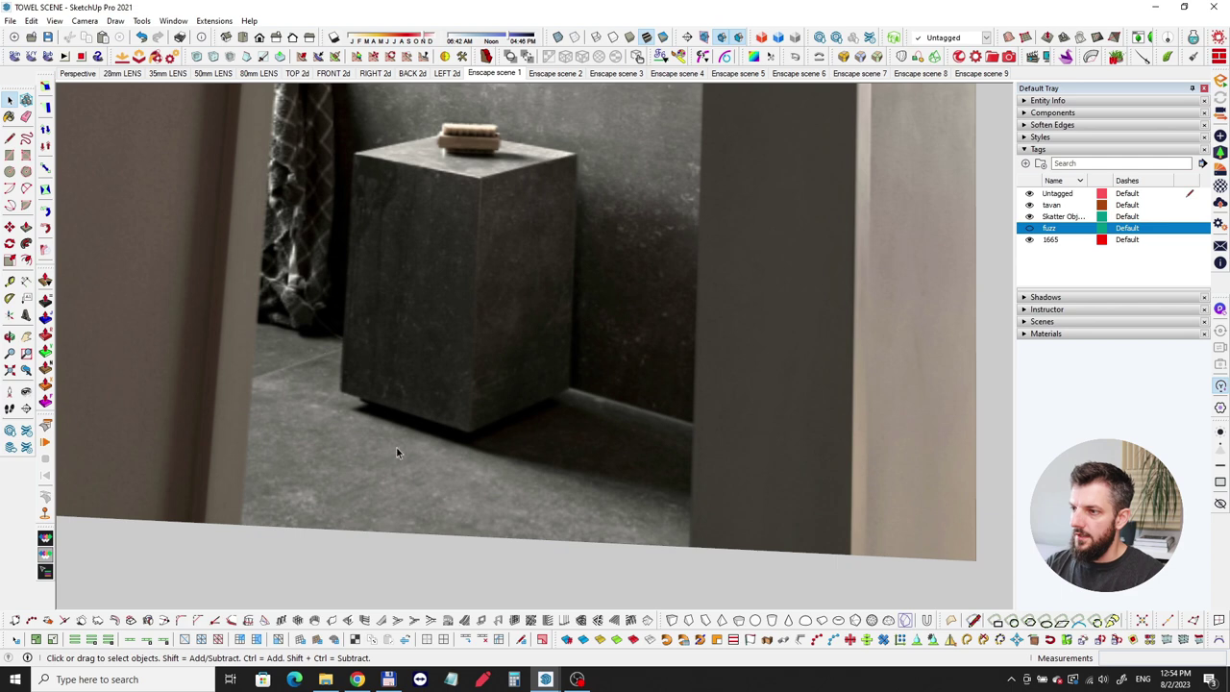
scroll(485, 190, down, 3)
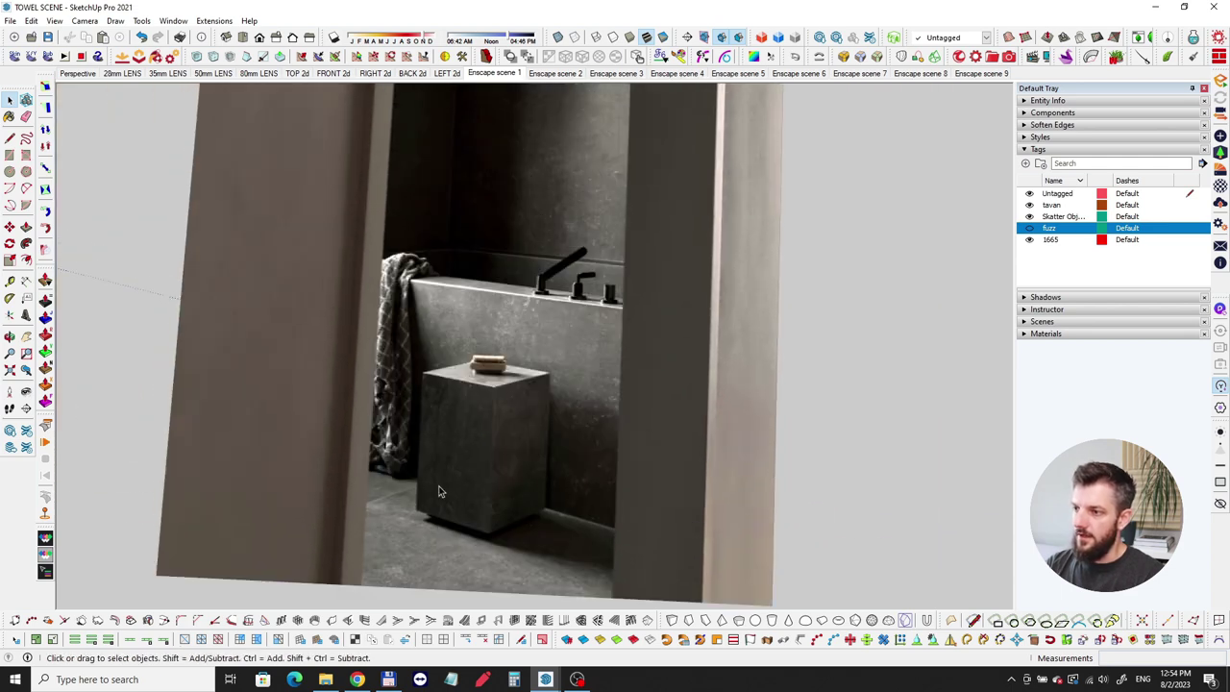
scroll(538, 514, up, 3)
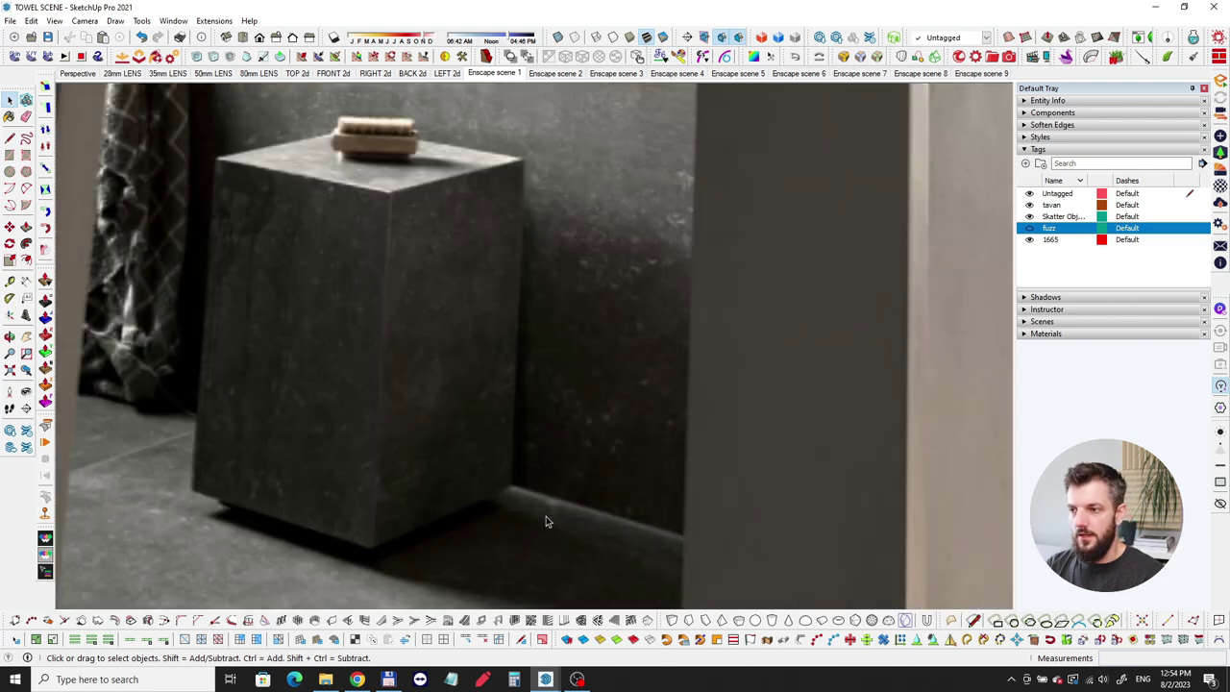
scroll(733, 536, down, 5)
Inspect the upper wall joint and the ceiling area in the reference photo
middle_drag(644, 440, 570, 396)
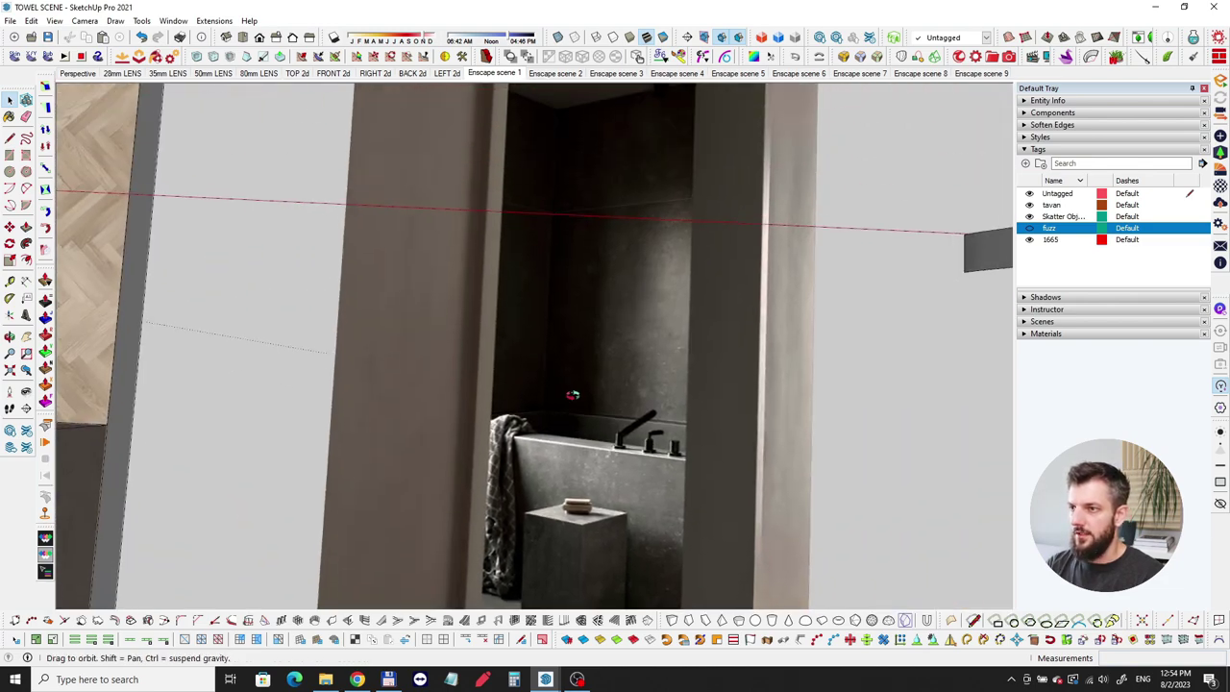
scroll(611, 226, up, 3)
scroll(634, 199, down, 3)
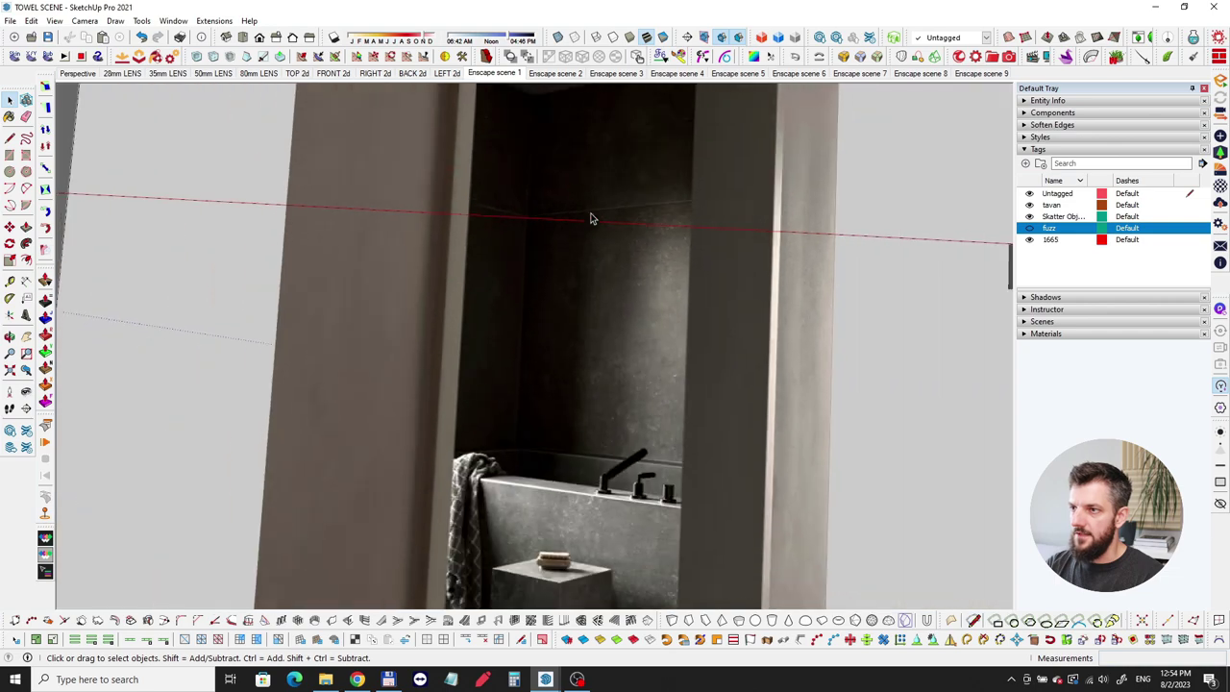
mouse_move(593, 200)
middle_down()
mouse_move(505, 297)
mouse_move(505, 236)
middle_up()
scroll(553, 261, up, 3)
scroll(628, 268, down, 6)
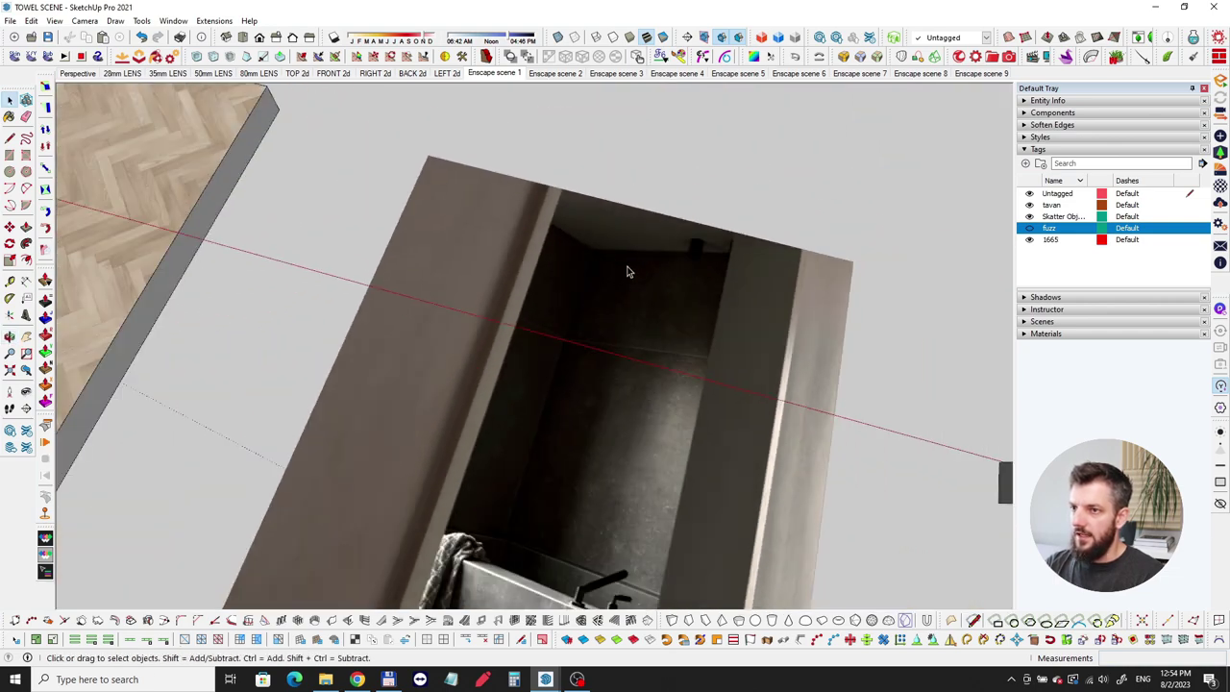
middle_drag(411, 303, 488, 248)
scroll(665, 387, up, 4)
scroll(666, 391, down, 5)
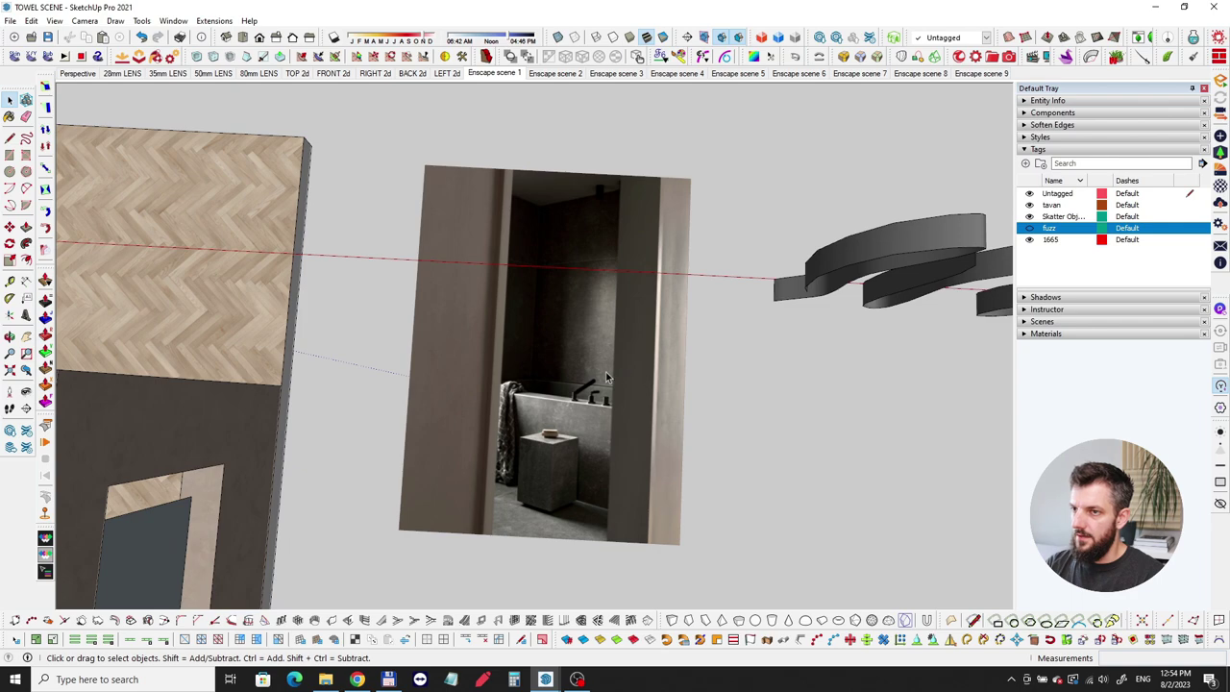
Compare the modelled doorway, concrete wall edge, wall socket and stool with the reference photo
mouse_move(606, 374)
middle_down()
mouse_move(531, 368)
mouse_move(638, 355)
middle_up()
scroll(606, 343, down, 6)
mouse_move(530, 376)
middle_down()
mouse_move(641, 234)
mouse_move(412, 426)
mouse_move(401, 318)
middle_up()
scroll(291, 285, up, 4)
middle_drag(291, 285, 416, 264)
scroll(440, 362, up, 5)
scroll(545, 312, up, 2)
shift+middle_drag(683, 328, 754, 202)
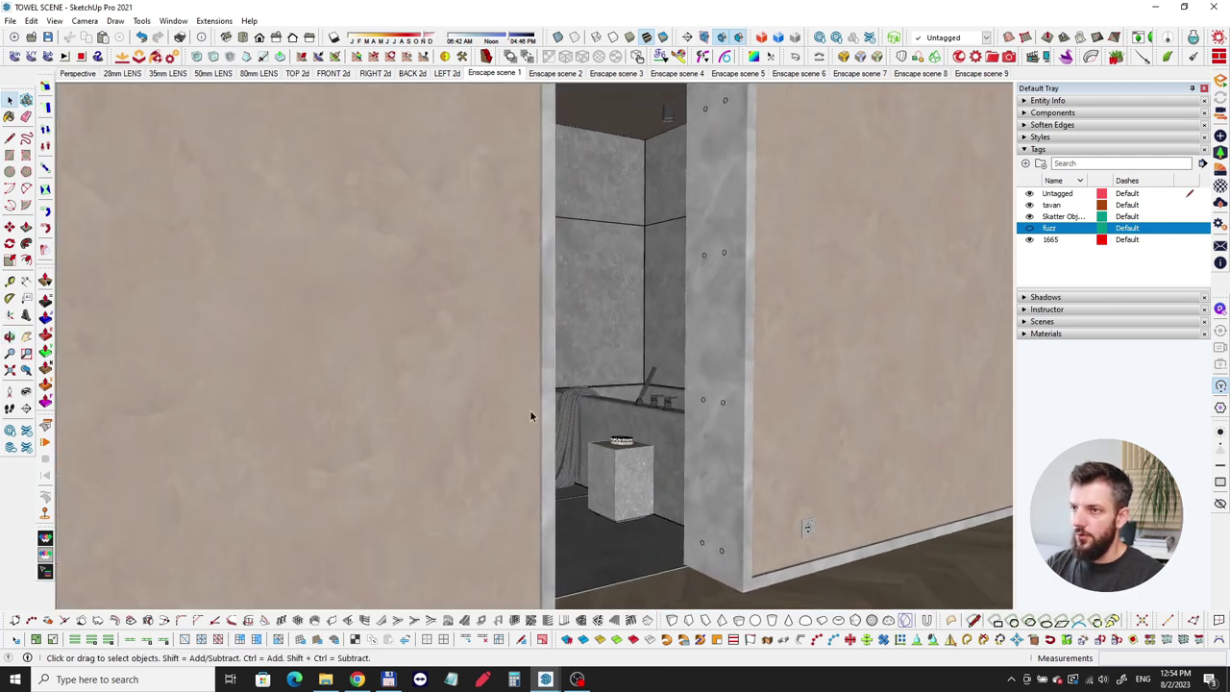
scroll(725, 569, up, 6)
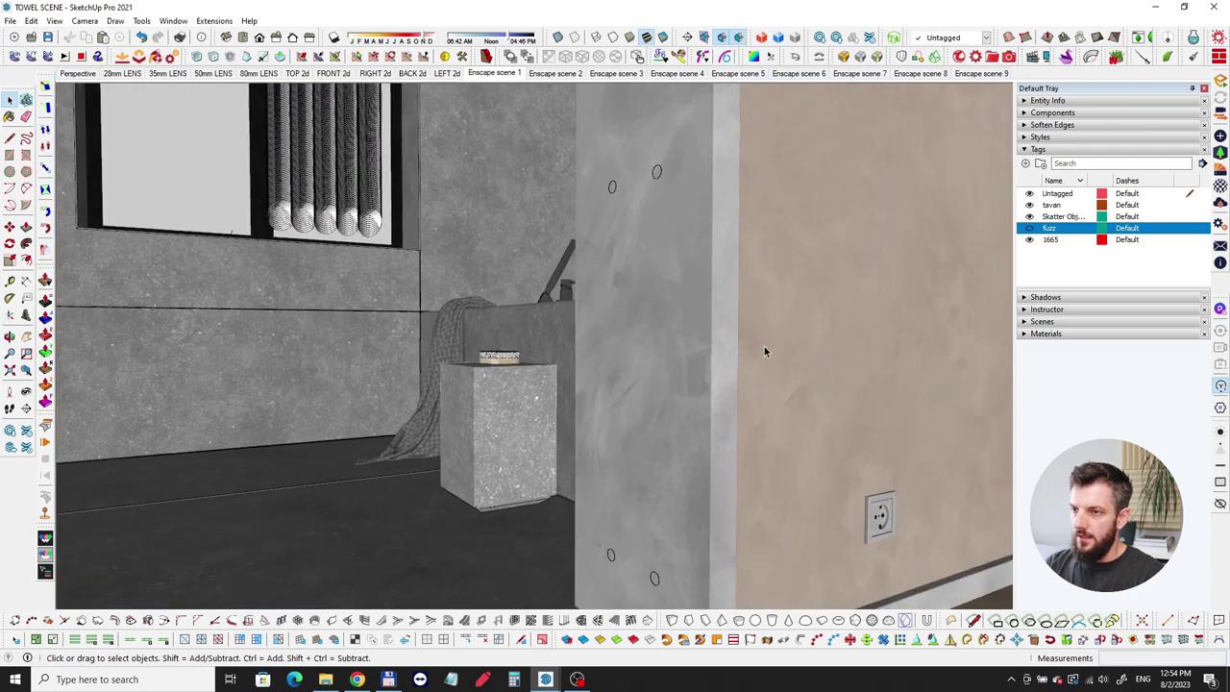
middle_drag(660, 277, 608, 272)
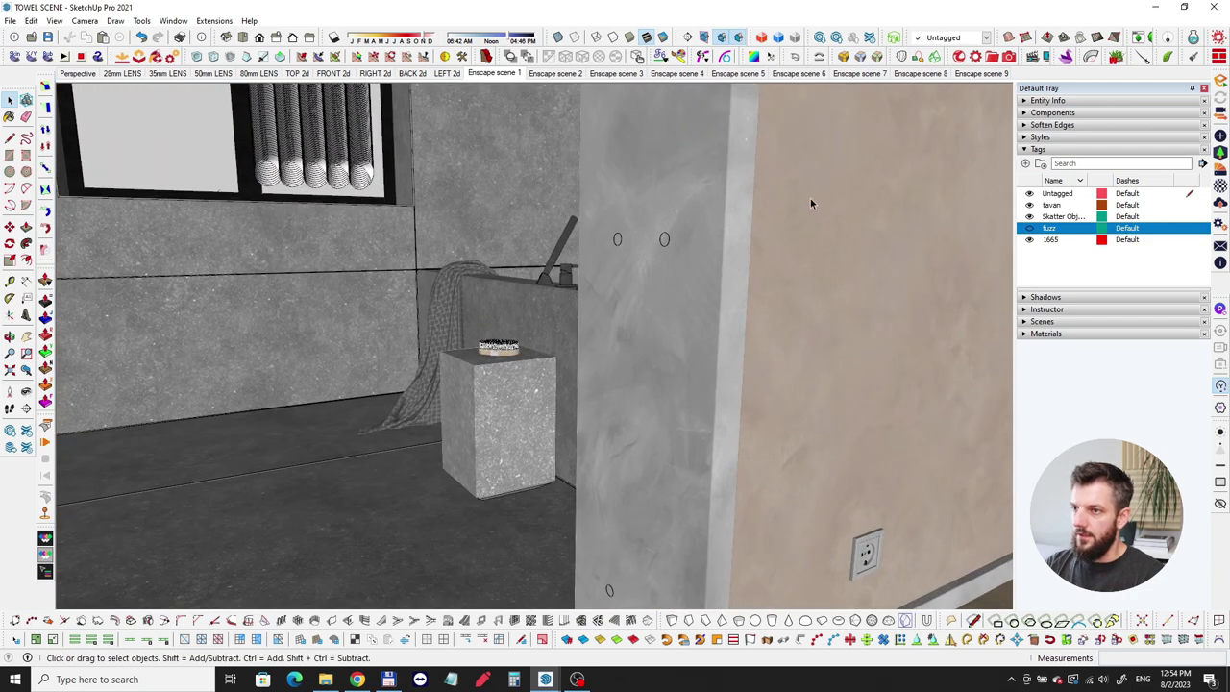
mouse_move(693, 301)
middle_down()
mouse_move(702, 278)
mouse_move(625, 239)
mouse_move(667, 258)
mouse_move(686, 229)
middle_up()
Inspect the modelled tub fittings and the wall ledge around the bathtub from inside the bathroom
scroll(788, 291, down, 2)
mouse_move(733, 330)
middle_down()
mouse_move(672, 317)
mouse_move(659, 335)
mouse_move(712, 357)
mouse_move(705, 277)
mouse_move(705, 461)
mouse_move(592, 475)
mouse_move(591, 433)
mouse_move(456, 381)
mouse_move(557, 401)
mouse_move(472, 398)
mouse_move(568, 403)
mouse_move(550, 407)
middle_up()
scroll(664, 225, up, 5)
mouse_move(522, 278)
middle_down()
mouse_move(760, 285)
mouse_move(609, 286)
mouse_move(624, 297)
mouse_move(426, 337)
mouse_move(869, 325)
mouse_move(874, 340)
mouse_move(537, 338)
mouse_move(706, 331)
mouse_move(582, 268)
mouse_move(574, 246)
mouse_move(517, 232)
mouse_move(509, 248)
middle_up()
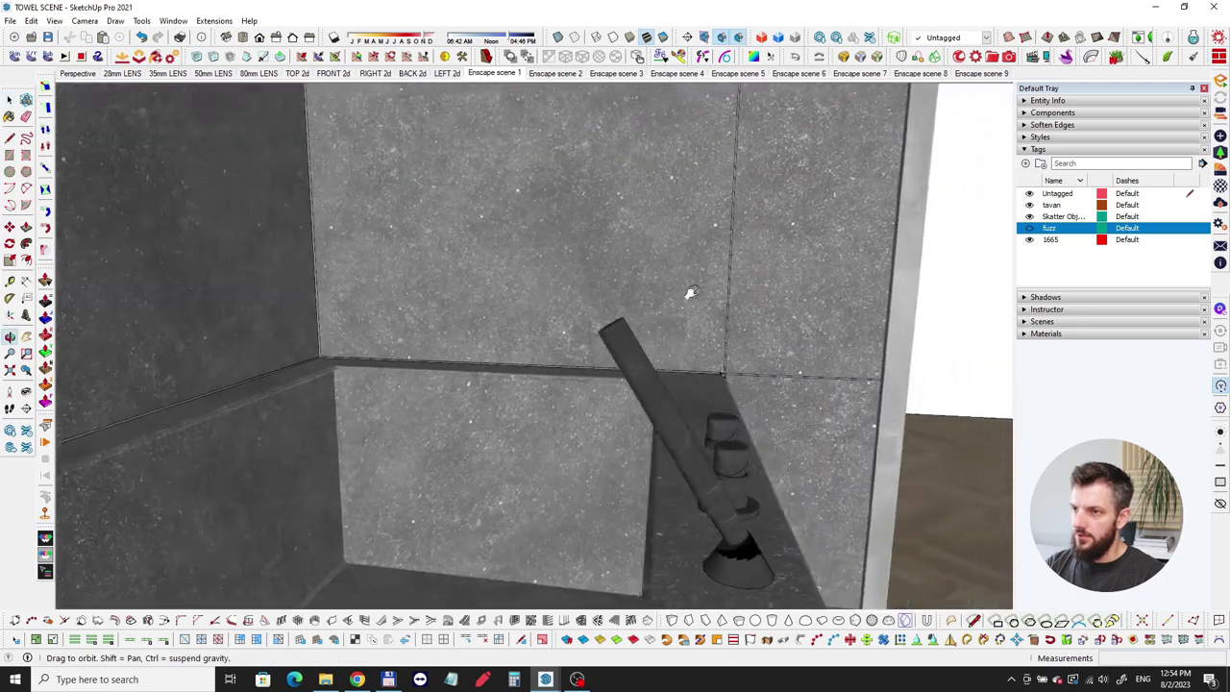
mouse_move(535, 175)
middle_down()
mouse_move(551, 359)
mouse_move(574, 179)
middle_up()
mouse_move(599, 305)
middle_down()
mouse_move(471, 356)
mouse_move(509, 349)
mouse_move(481, 355)
mouse_move(503, 378)
mouse_move(351, 232)
mouse_move(401, 183)
mouse_move(333, 253)
middle_up()
Inspect the bathroom areas hidden from the doorway, including the washbasin, wall-mounted tap and mirror
scroll(431, 239, up, 5)
scroll(409, 277, down, 5)
mouse_move(516, 308)
middle_down()
mouse_move(541, 483)
mouse_move(634, 462)
mouse_move(582, 498)
mouse_move(513, 352)
mouse_move(552, 381)
mouse_move(507, 360)
mouse_move(545, 383)
middle_up()
scroll(580, 503, down, 3)
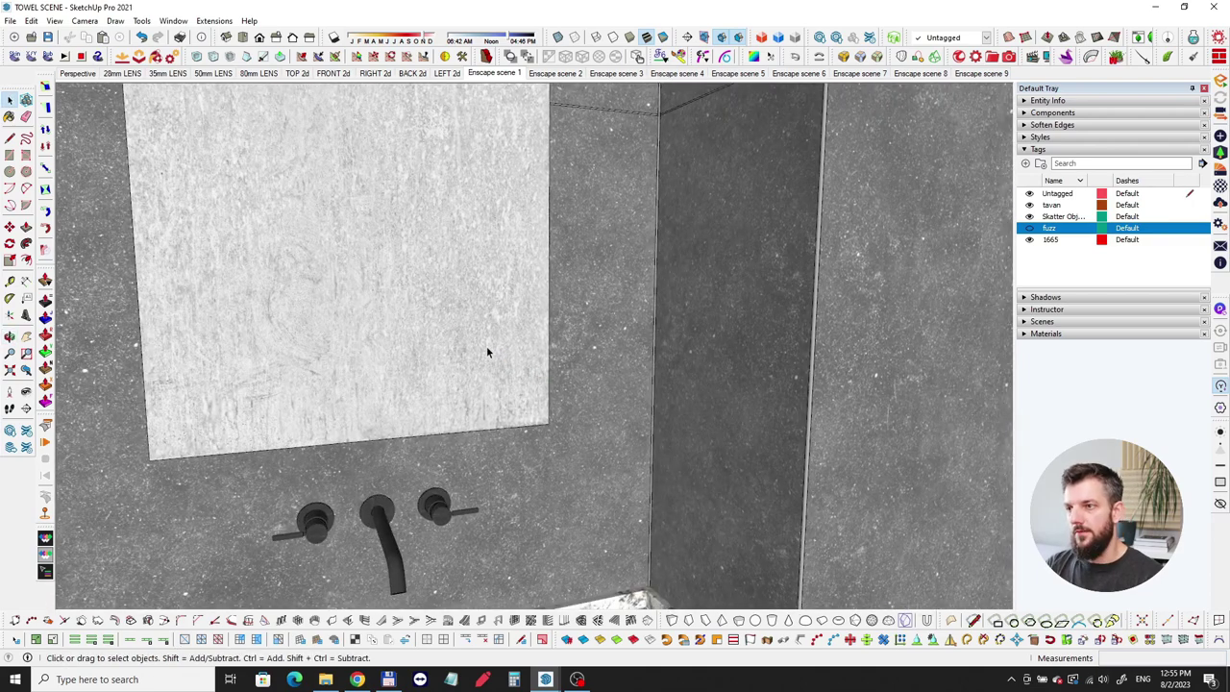
middle_drag(438, 429, 393, 310)
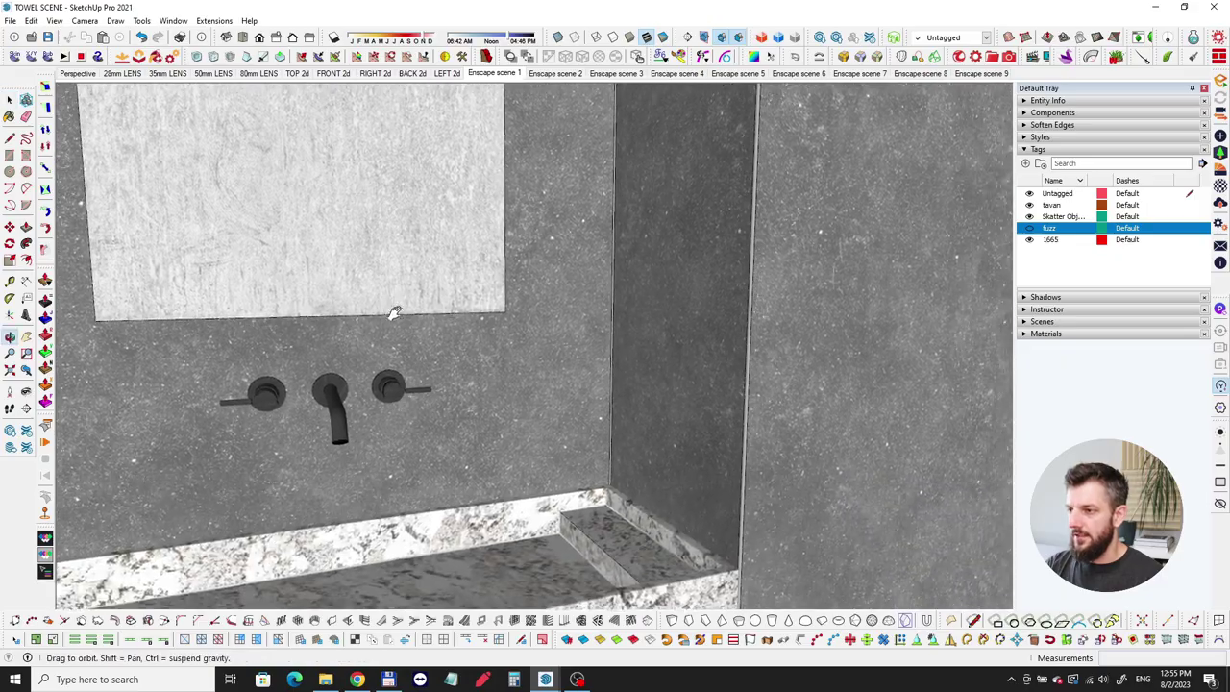
mouse_move(720, 442)
middle_down()
mouse_move(557, 356)
mouse_move(536, 369)
mouse_move(601, 359)
mouse_move(691, 381)
mouse_move(654, 470)
middle_up()
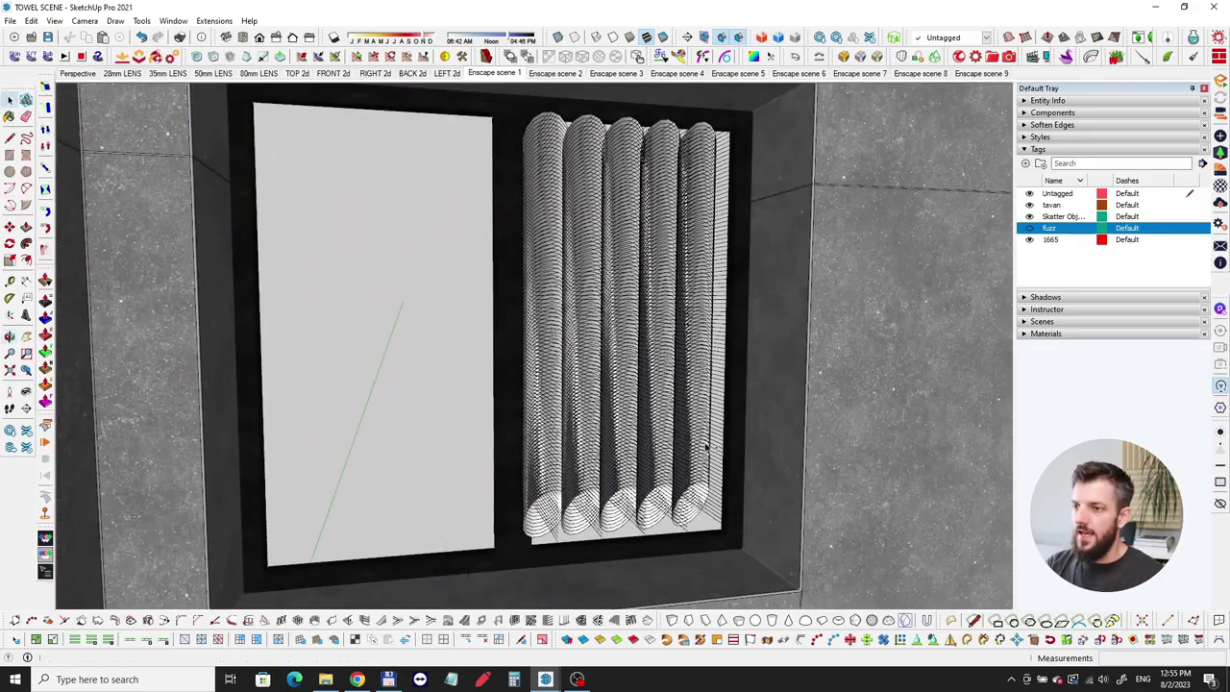
Examine the pleated curtain covering one pane of the bathroom window
scroll(706, 446, up, 5)
mouse_move(676, 510)
middle_down()
mouse_move(711, 461)
mouse_move(754, 433)
mouse_move(644, 442)
middle_up()
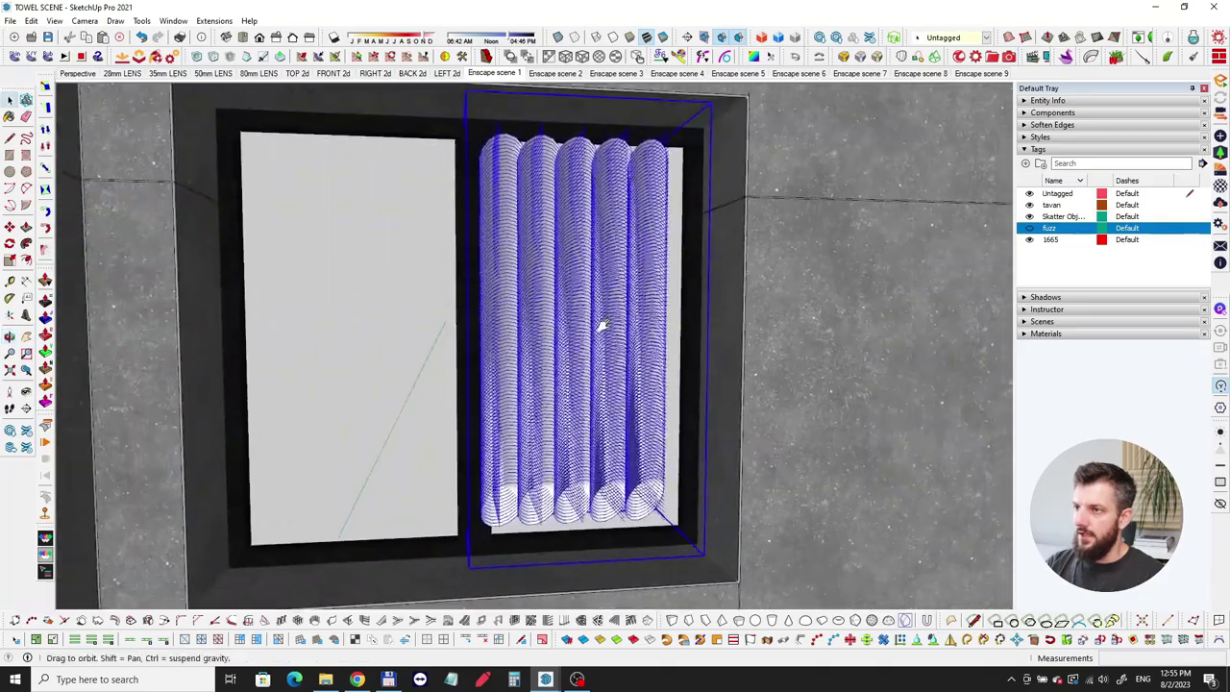
middle_drag(595, 332, 444, 155)
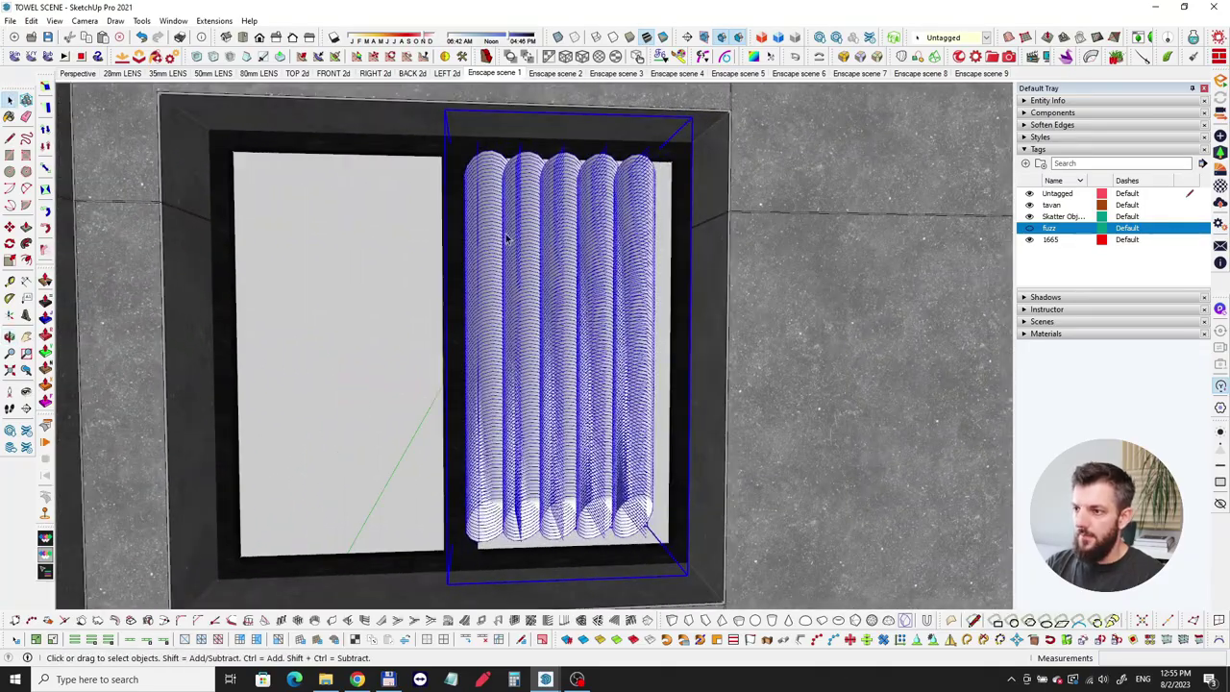
scroll(598, 356, up, 4)
scroll(571, 350, down, 3)
middle_drag(580, 417, 666, 381)
middle_drag(331, 326, 318, 141)
middle_drag(323, 470, 581, 365)
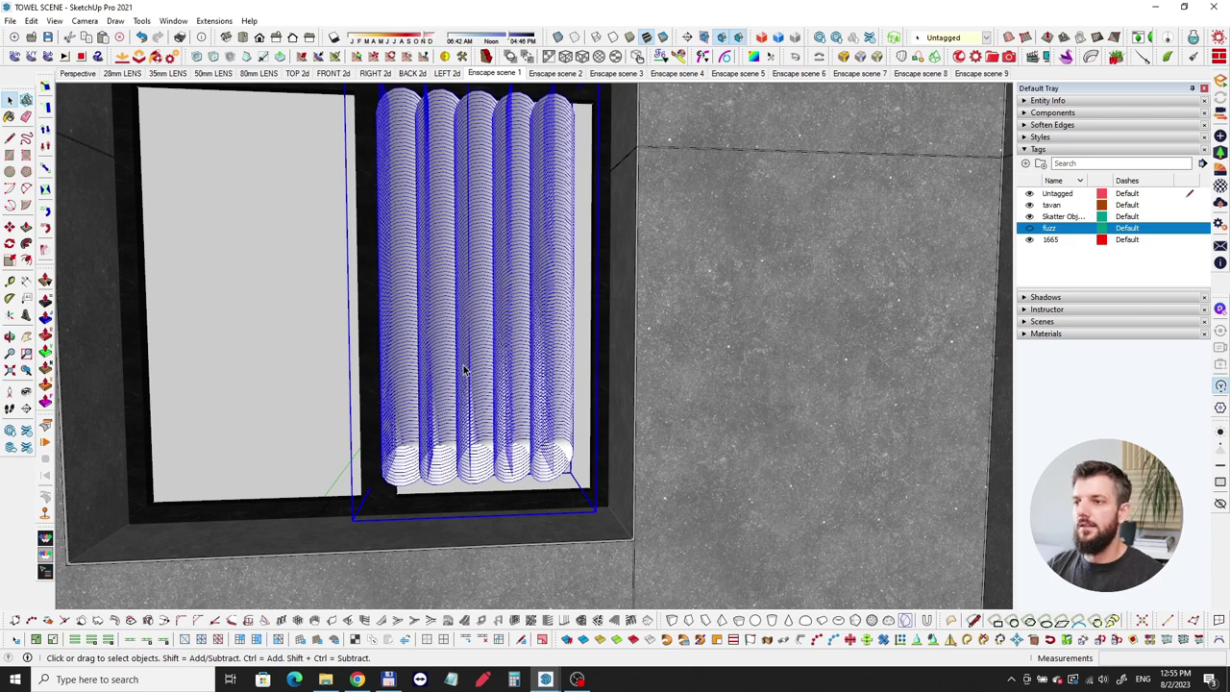
Examine how the window light falls on the back wall, bathtub and stool in the reference photo
middle_drag(518, 554, 327, 332)
middle_drag(666, 445, 538, 374)
scroll(537, 373, up, 5)
scroll(509, 336, up, 4)
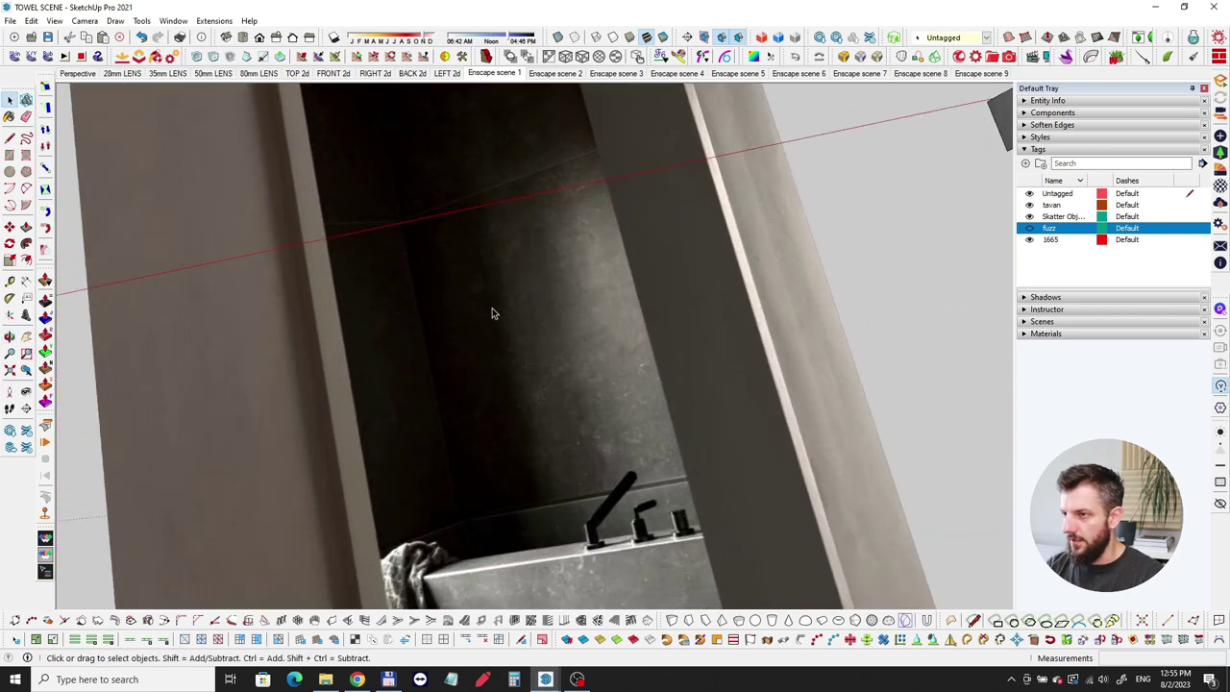
middle_drag(599, 525, 533, 422)
scroll(533, 423, up, 2)
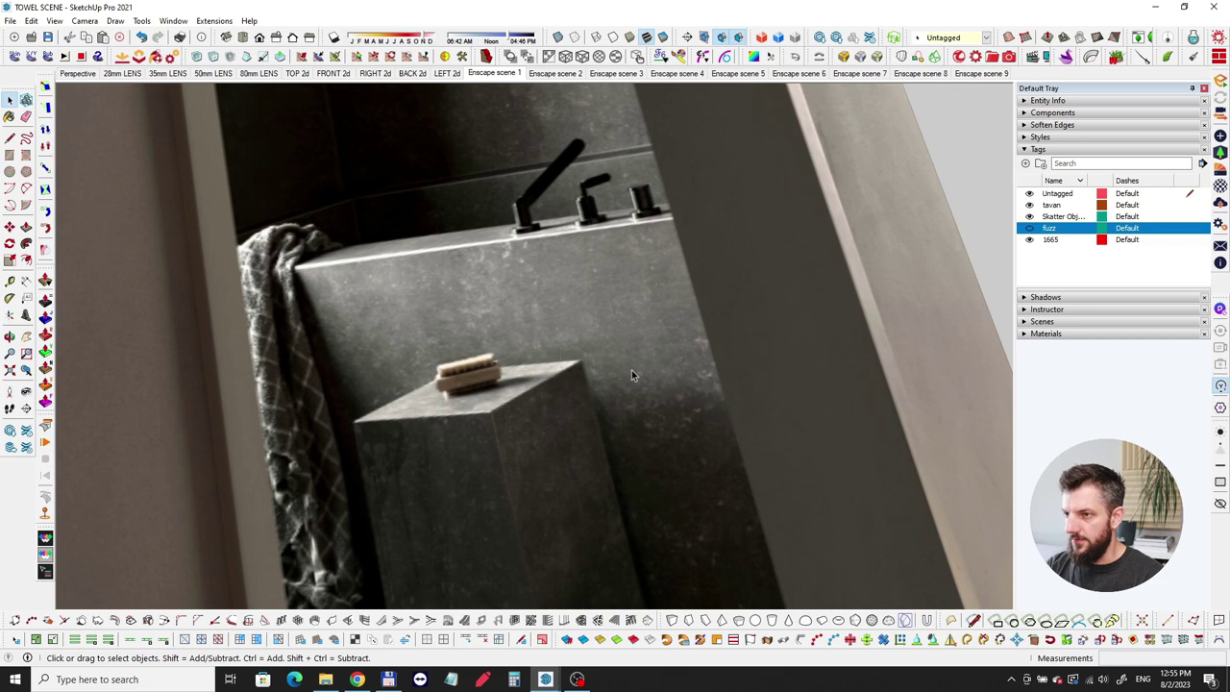
scroll(663, 357, down, 10)
middle_drag(670, 382, 622, 468)
scroll(622, 468, up, 2)
scroll(590, 448, down, 6)
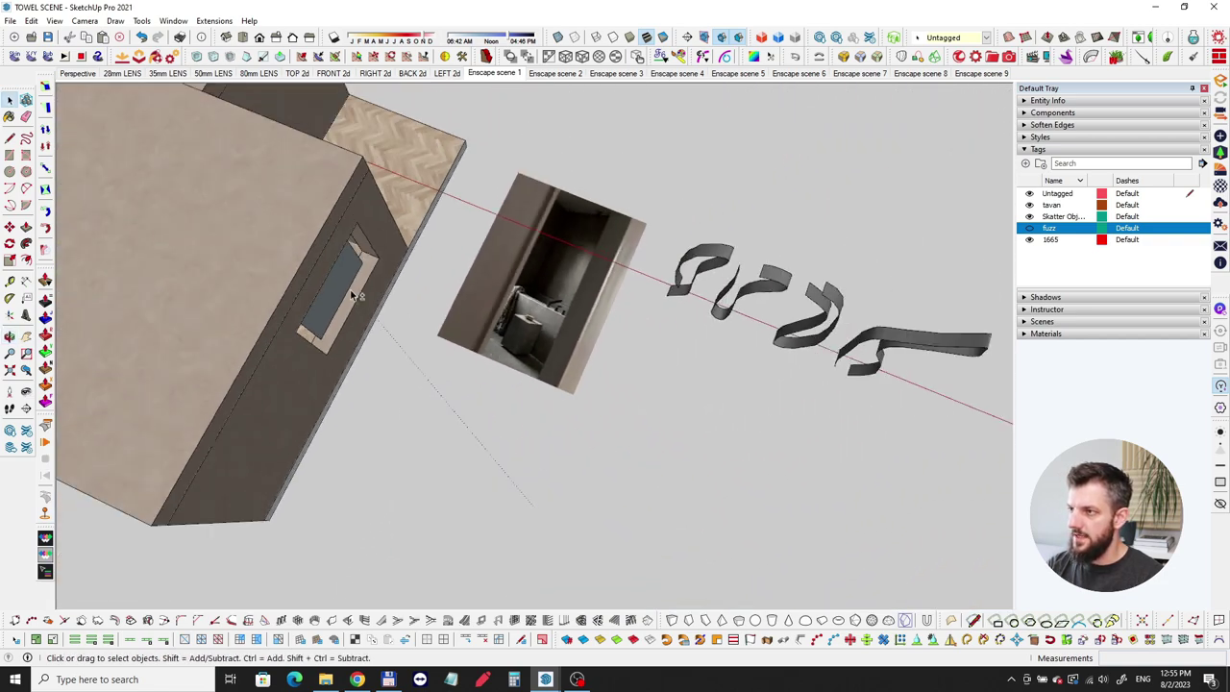
Inspect the building from outside and the white block standing in the parquet-floored room
middle_drag(352, 309, 332, 197)
middle_drag(194, 366, 751, 255)
middle_drag(362, 299, 646, 291)
scroll(495, 256, up, 6)
scroll(509, 257, down, 6)
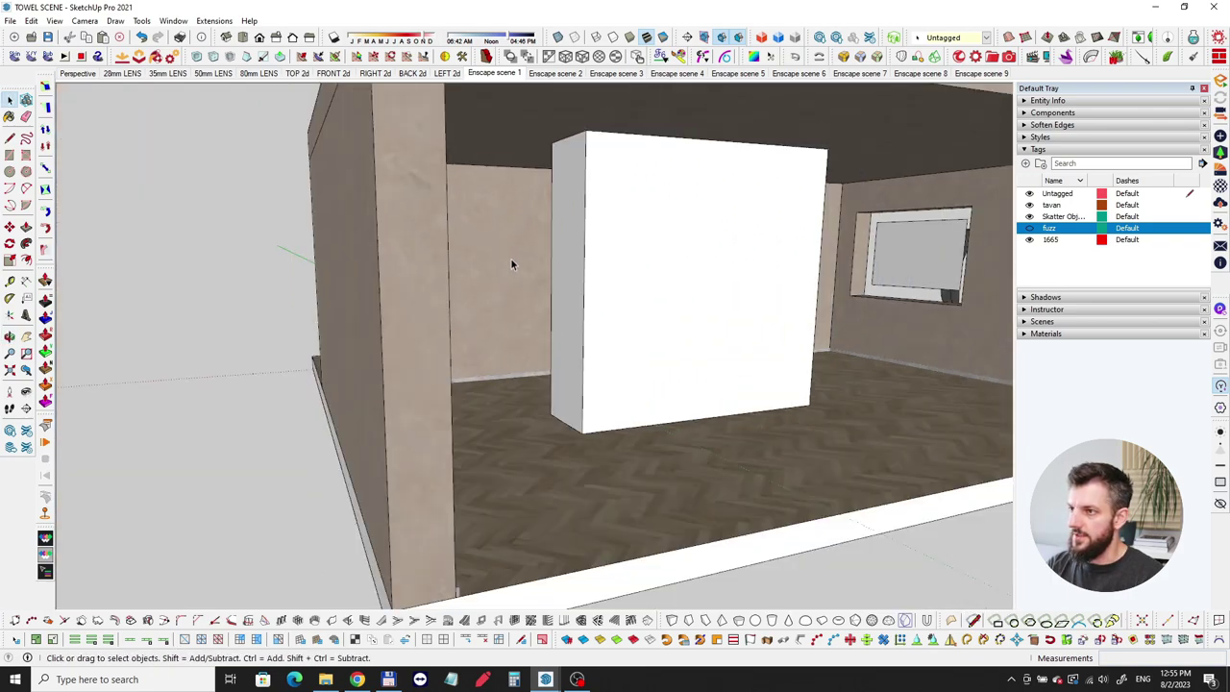
Examine the untextured room study models with their wall panel divisions and openings
shift+middle_drag(309, 235, 586, 322)
middle_drag(523, 307, 500, 377)
shift+middle_drag(678, 332, 596, 337)
middle_drag(413, 288, 538, 389)
mouse_move(538, 389)
middle_down()
mouse_move(592, 398)
mouse_move(616, 453)
mouse_move(393, 439)
mouse_move(433, 486)
mouse_move(494, 267)
middle_up()
scroll(616, 453, up, 5)
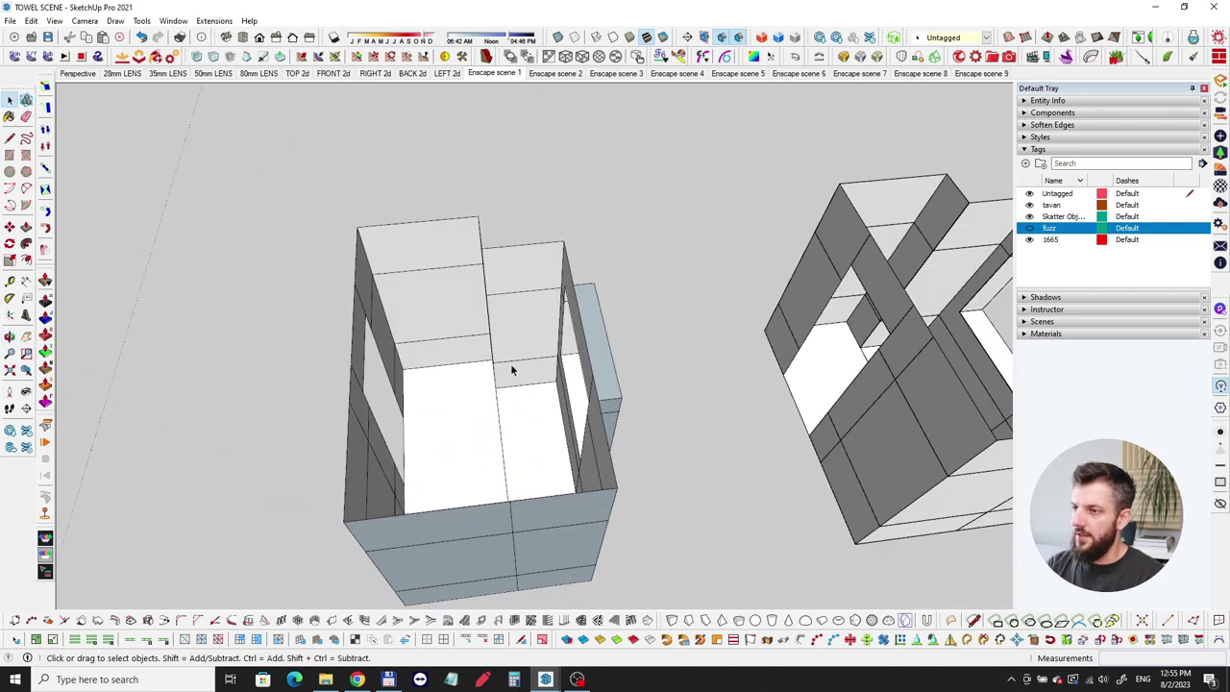
Examine the inner wall faces of the first room study model around the corner projection and window recess
mouse_move(515, 382)
middle_down()
mouse_move(577, 384)
mouse_move(686, 417)
middle_up()
scroll(668, 345, up, 5)
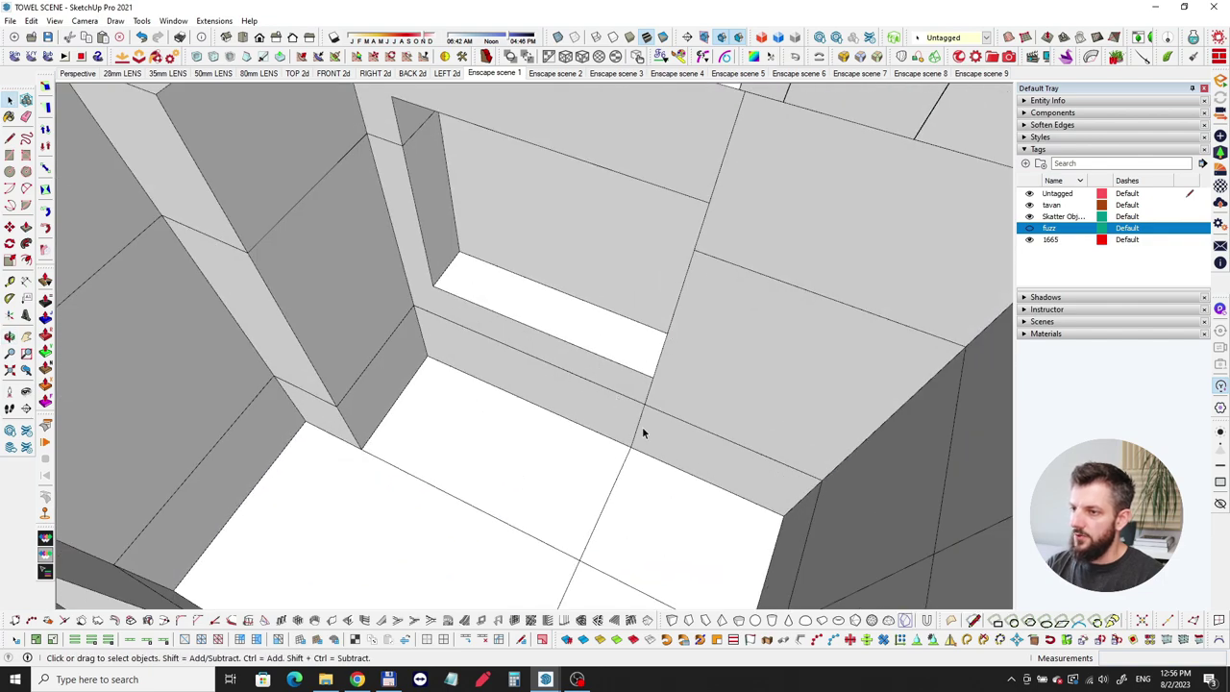
scroll(750, 215, down, 5)
shift+middle_drag(698, 225, 611, 309)
scroll(612, 309, up, 5)
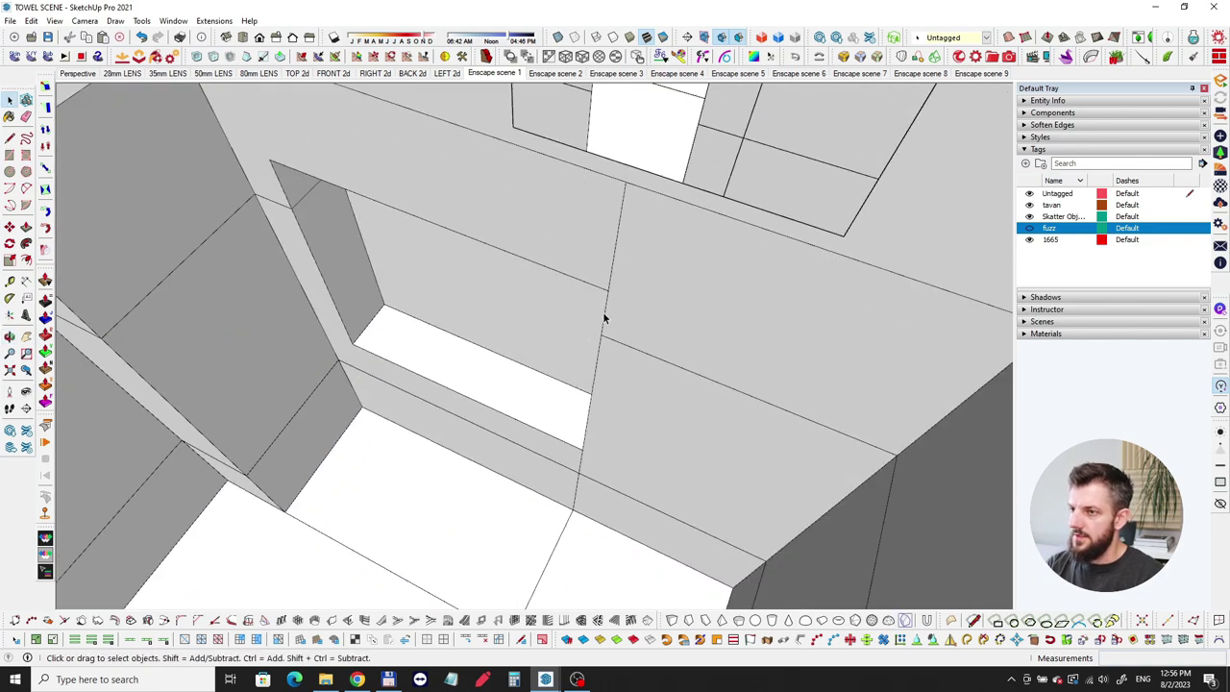
click(720, 288)
click(719, 287)
click(615, 356)
click(550, 236)
mouse_move(550, 236)
middle_down()
mouse_move(380, 275)
mouse_move(441, 279)
middle_up()
click(387, 236)
click(321, 300)
middle_drag(322, 300, 509, 330)
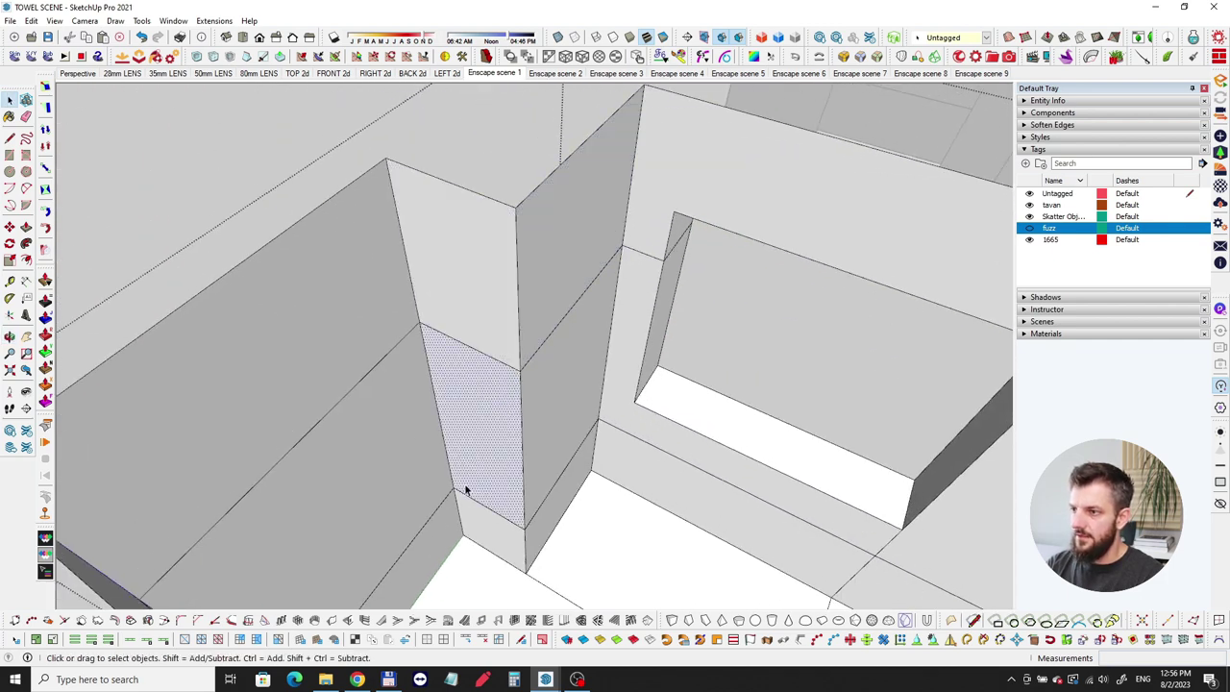
mouse_move(445, 490)
middle_down()
mouse_move(352, 291)
mouse_move(513, 316)
mouse_move(228, 329)
mouse_move(612, 333)
middle_up()
scroll(363, 302, down, 6)
scroll(646, 364, up, 5)
scroll(433, 288, down, 9)
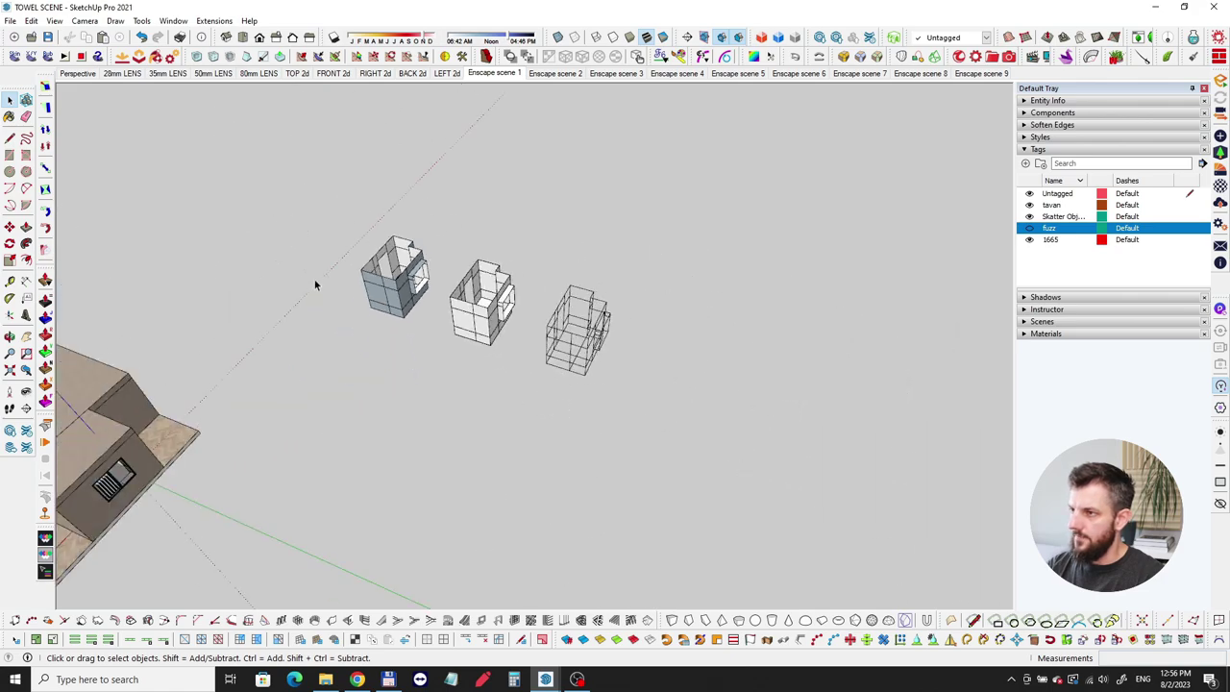
Examine the recessed joints between the dark wall tiles inside the textured bathroom, including the tile corners and the wall ledge
middle_drag(271, 293, 541, 211)
scroll(435, 415, up, 8)
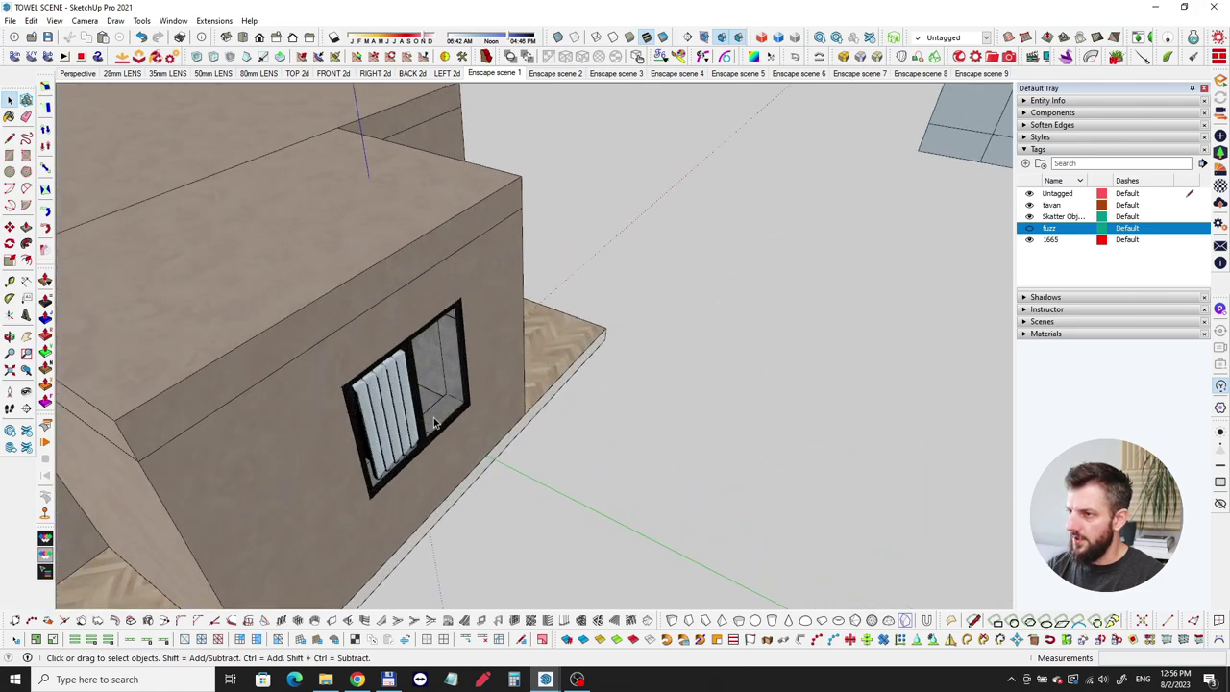
scroll(434, 414, up, 10)
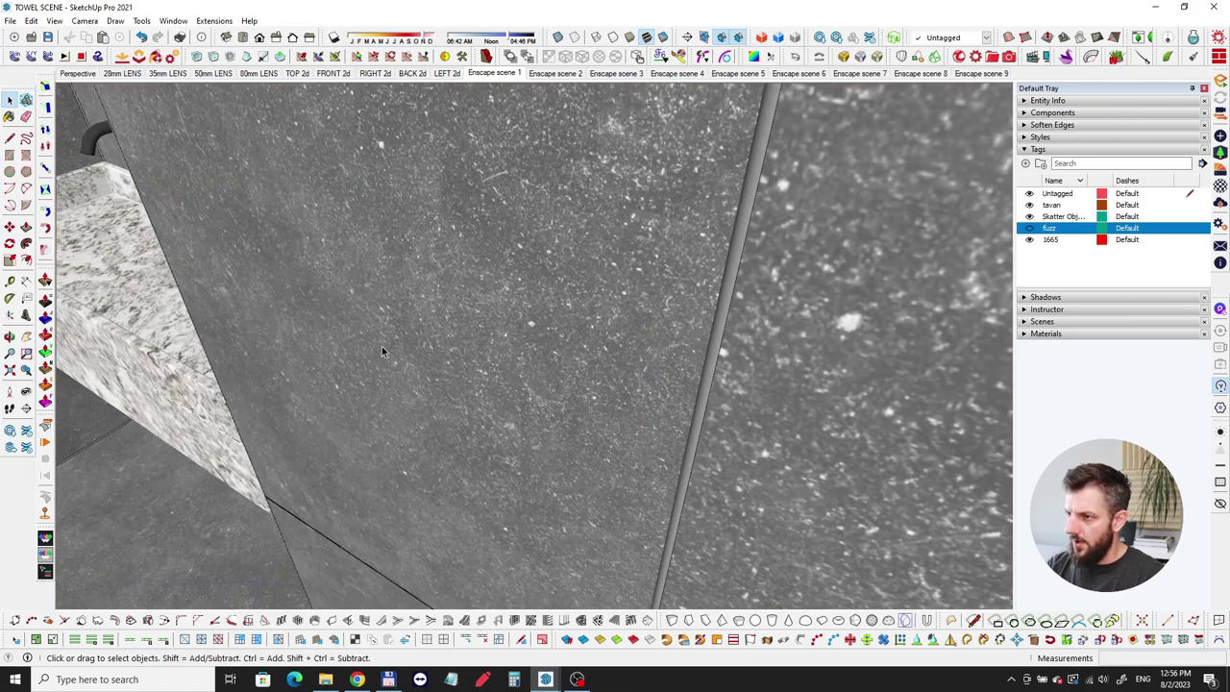
mouse_move(381, 346)
middle_down()
mouse_move(611, 271)
mouse_move(705, 472)
middle_up()
scroll(543, 310, up, 8)
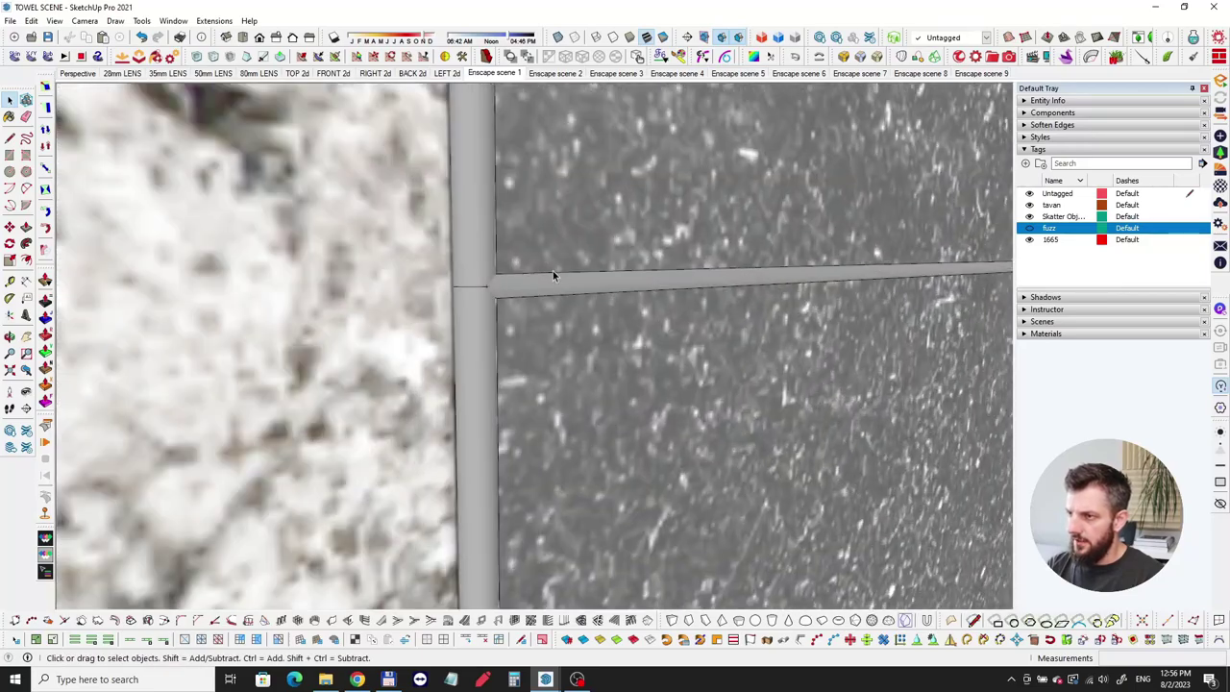
mouse_move(553, 275)
middle_down()
mouse_move(584, 407)
mouse_move(599, 239)
mouse_move(723, 134)
mouse_move(452, 214)
middle_up()
scroll(456, 257, down, 3)
middle_drag(514, 490, 586, 110)
middle_drag(538, 317, 562, 483)
scroll(562, 483, up, 2)
middle_drag(573, 425, 528, 508)
scroll(612, 241, up, 3)
middle_drag(772, 234, 796, 331)
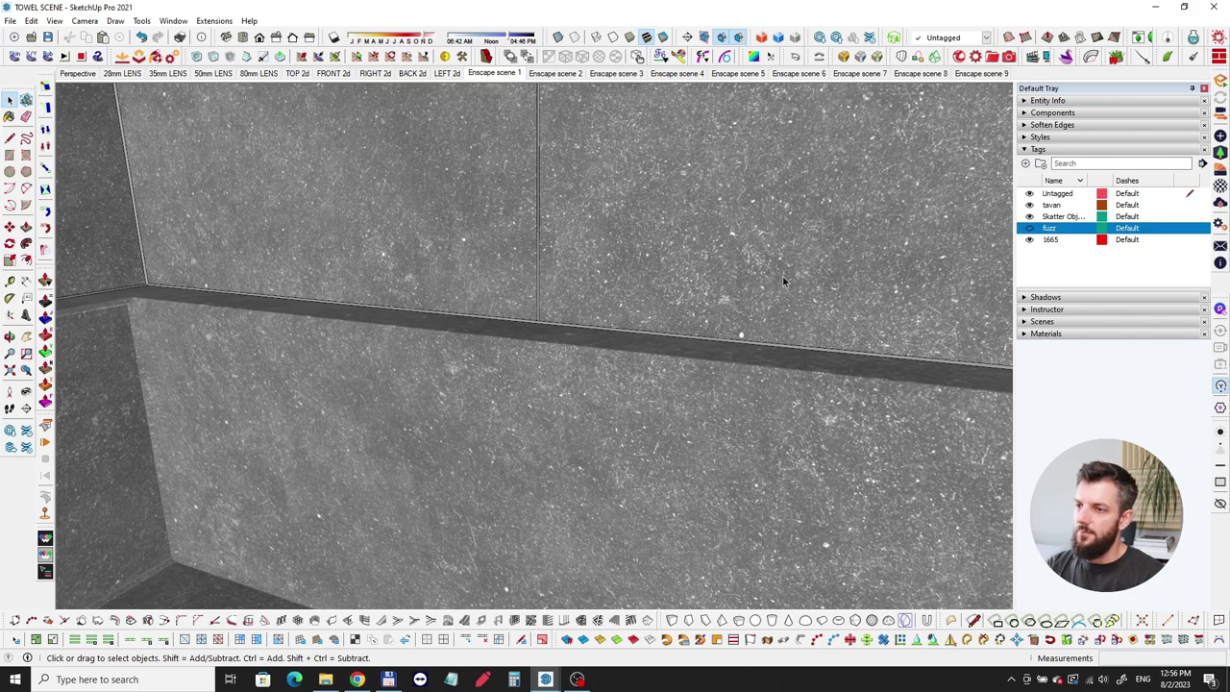
middle_drag(782, 275, 695, 420)
scroll(690, 415, down, 2)
middle_drag(667, 338, 378, 329)
scroll(613, 331, up, 5)
scroll(585, 353, down, 2)
scroll(378, 330, down, 6)
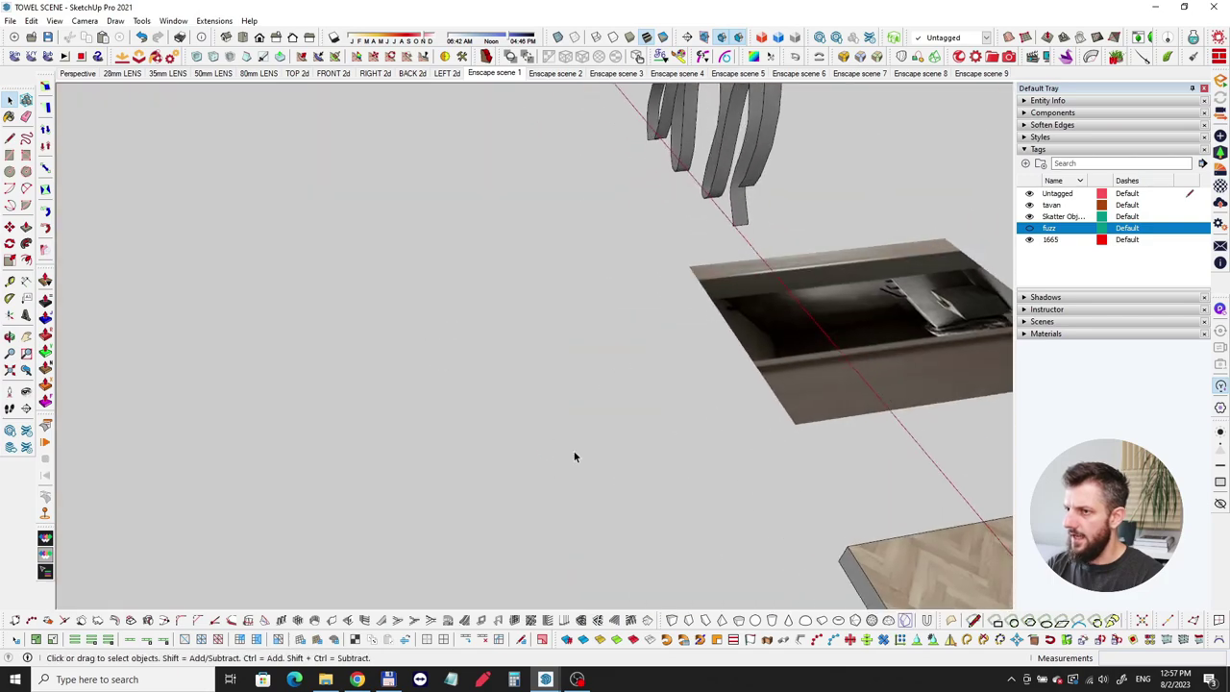
Open the blue room study model for editing and select all of its connected faces and edges
scroll(463, 273, down, 3)
middle_drag(463, 273, 568, 348)
scroll(575, 352, up, 7)
scroll(579, 355, up, 4)
middle_drag(435, 363, 519, 223)
double_click(549, 192)
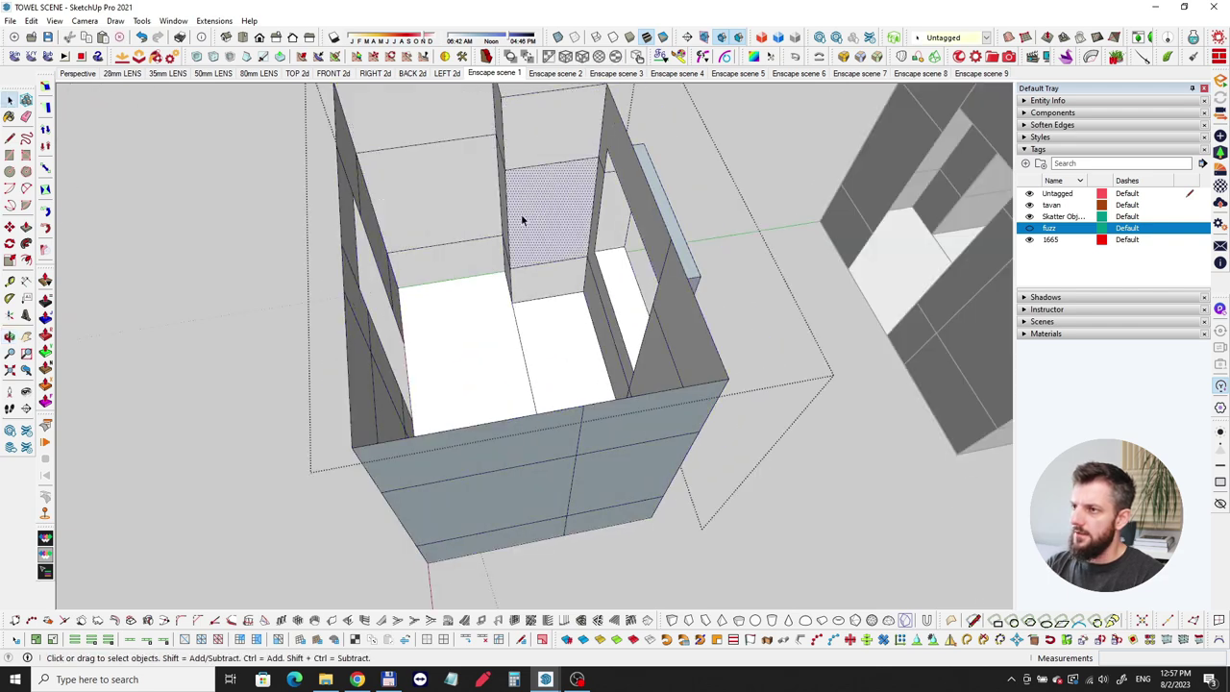
middle_drag(442, 265, 778, 490)
scroll(576, 183, up, 3)
click(635, 141)
triple_click(635, 142)
shift+middle_drag(625, 173, 498, 255)
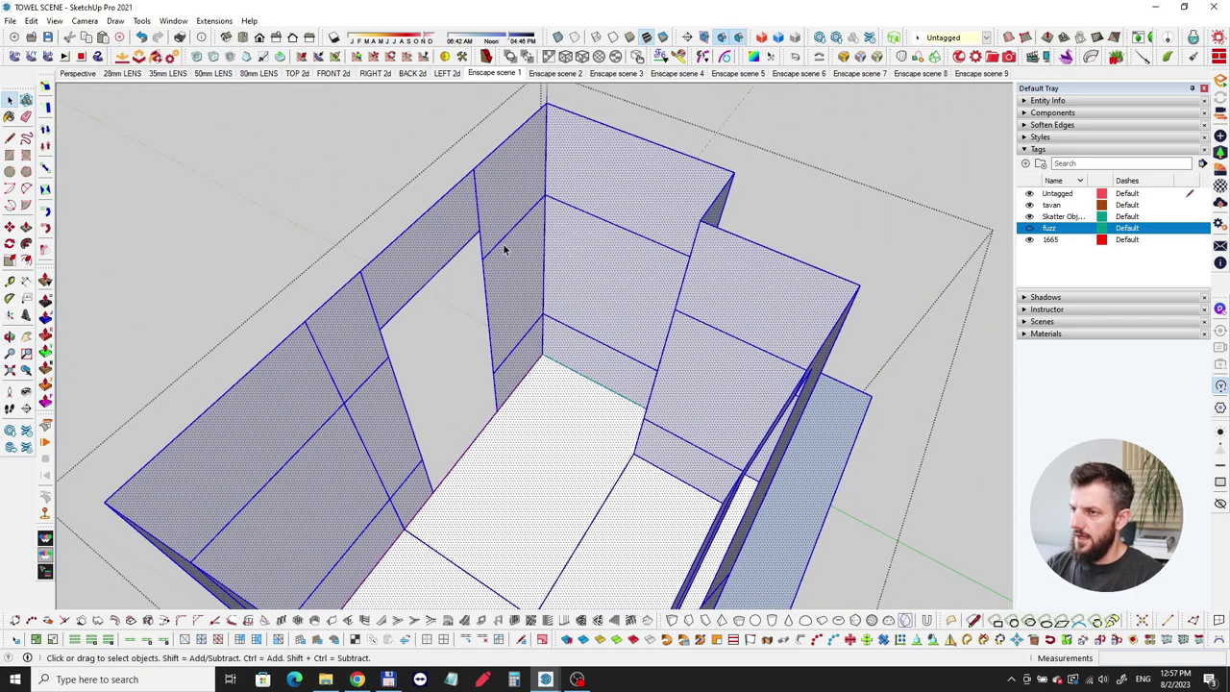
Offset the selected room faces about 0.52 cm with Joint Push Pull in Normal mode, using grid borders
click(45, 369)
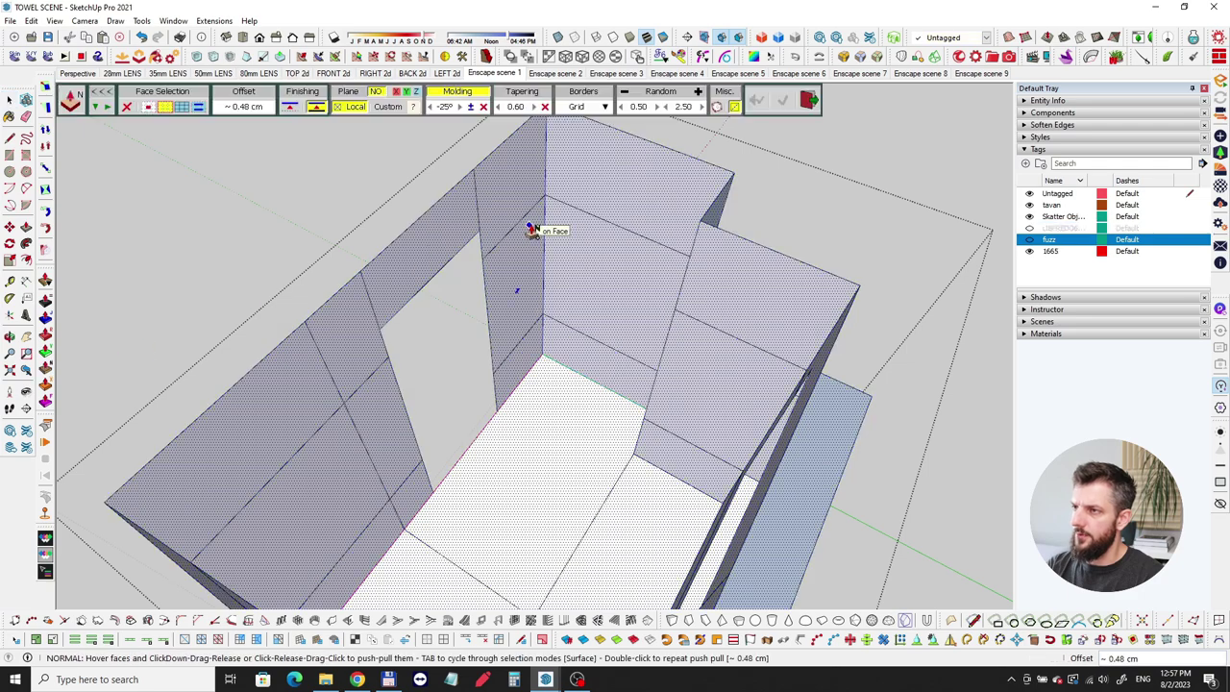
scroll(499, 168, up, 4)
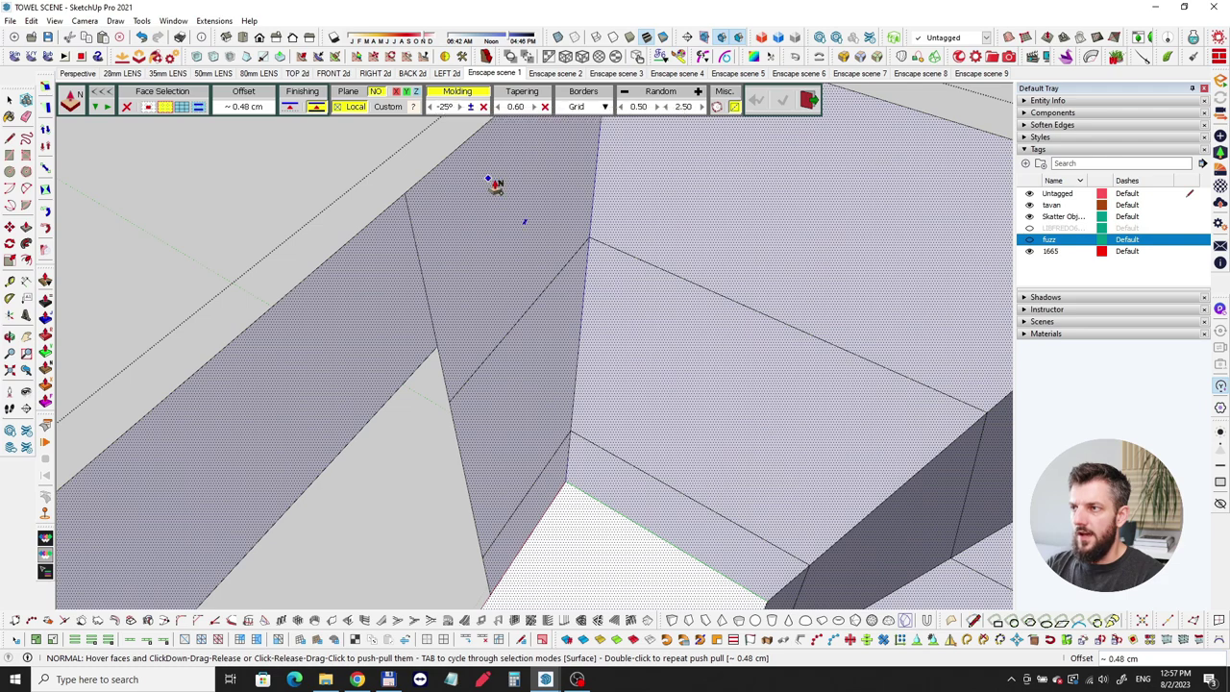
scroll(495, 181, up, 3)
scroll(427, 238, down, 2)
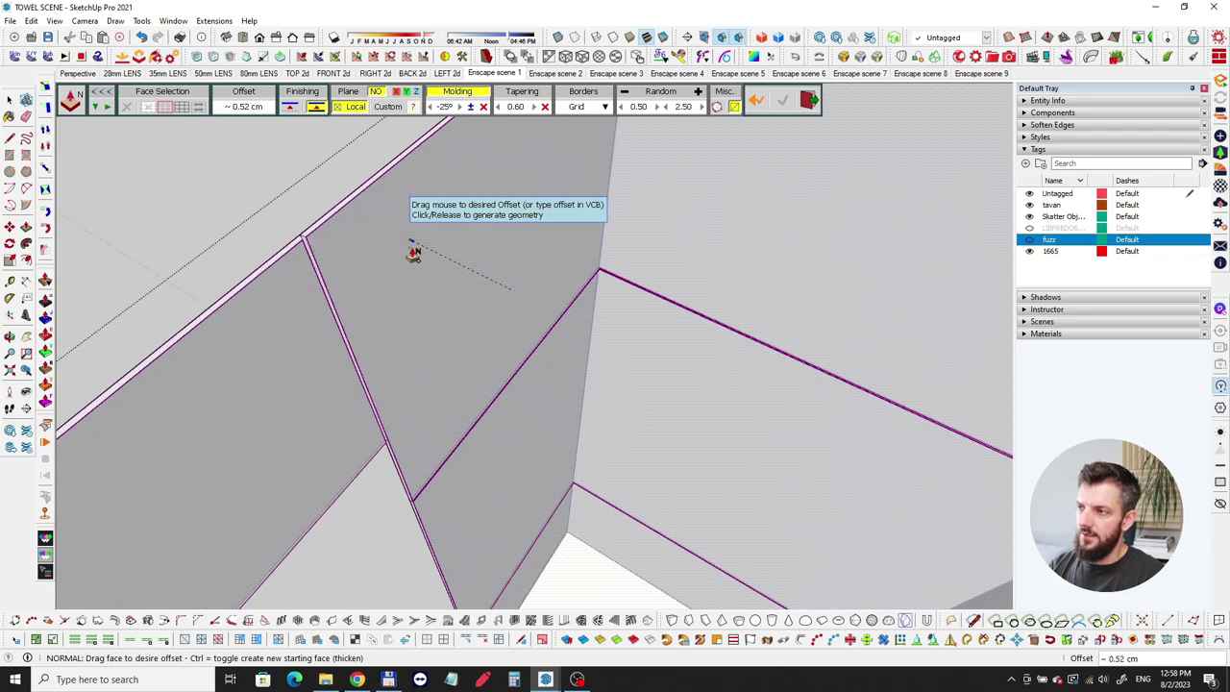
click(411, 241)
key(space)
Inspect the offset wall panels, undo the push-pull and stop editing the room model
middle_drag(332, 244, 183, 219)
scroll(324, 164, up, 5)
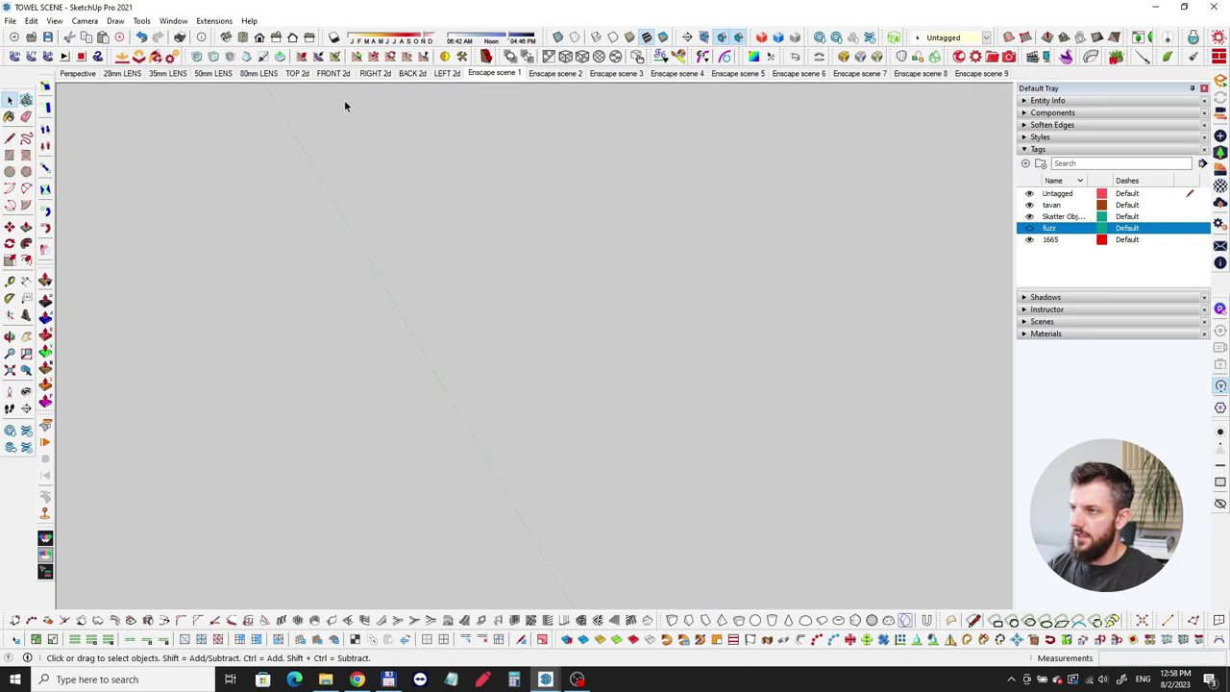
scroll(383, 185, down, 3)
scroll(426, 232, up, 3)
mouse_move(434, 184)
middle_down()
mouse_move(198, 172)
mouse_move(434, 186)
middle_up()
scroll(489, 228, down, 6)
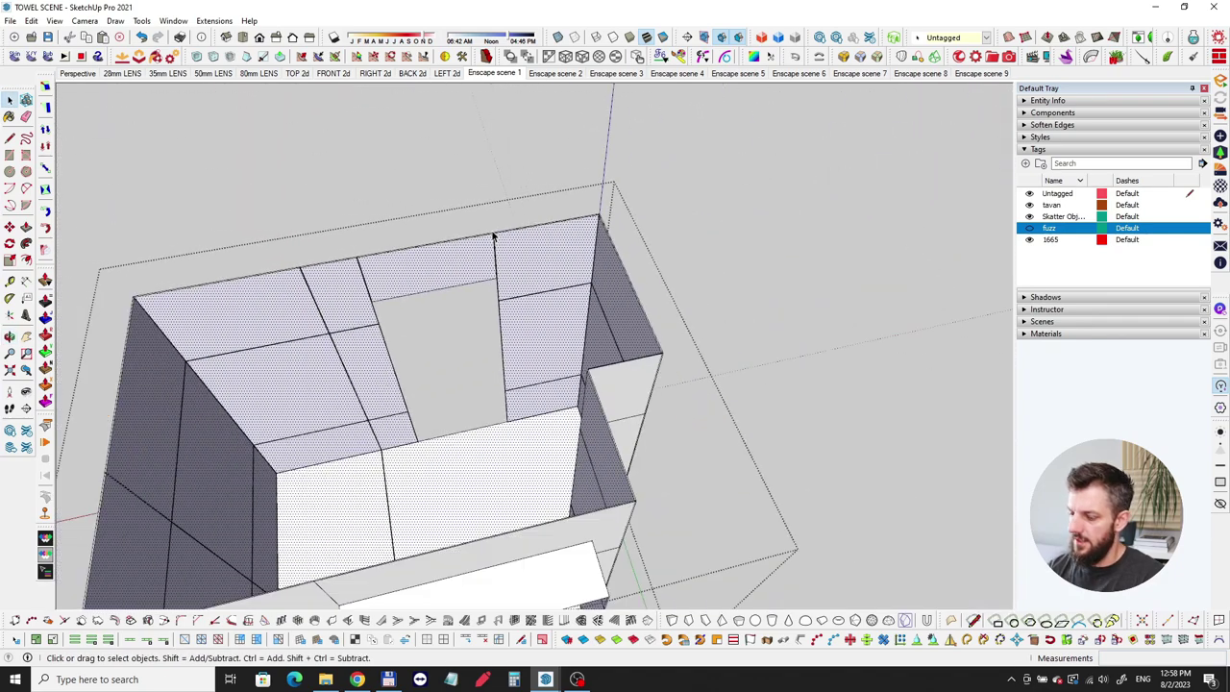
key(ctrl+z)
middle_drag(392, 321, 573, 295)
key(Escape)
Examine the narrow gaps between the wall panels of the second room study model near its corner and wall opening
scroll(573, 294, down, 4)
shift+middle_drag(779, 414, 477, 241)
scroll(477, 241, up, 3)
scroll(393, 260, up, 6)
scroll(313, 269, down, 2)
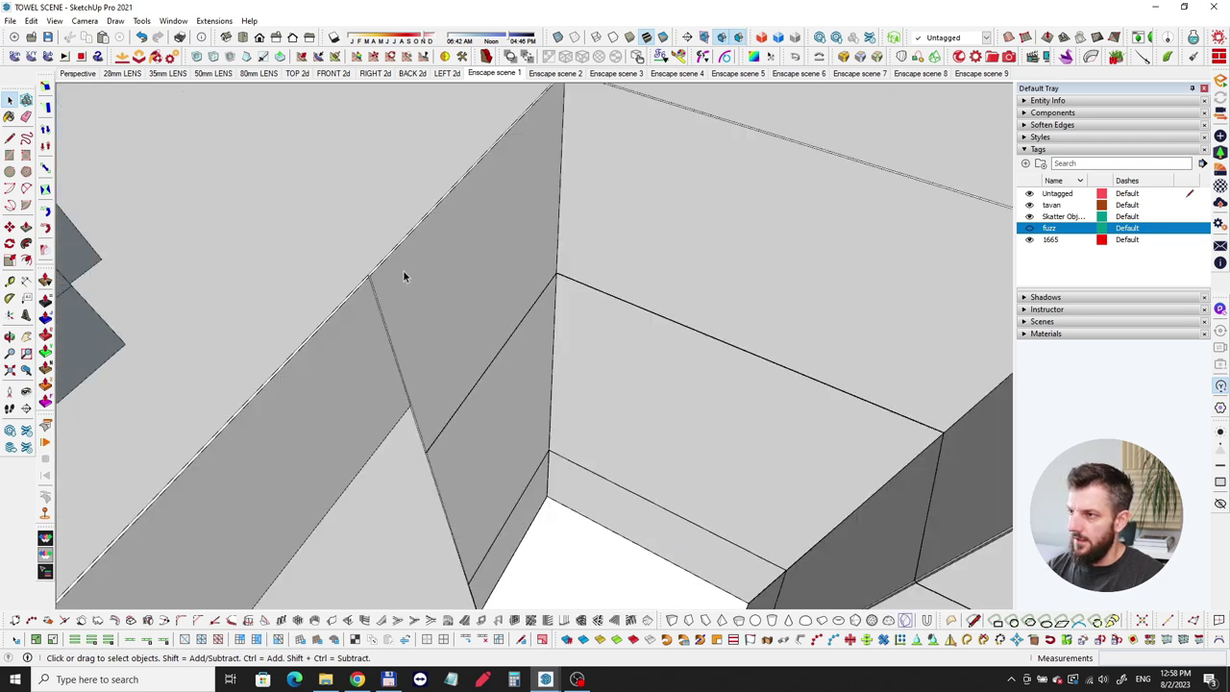
scroll(408, 245, down, 2)
scroll(419, 254, up, 3)
scroll(452, 301, down, 3)
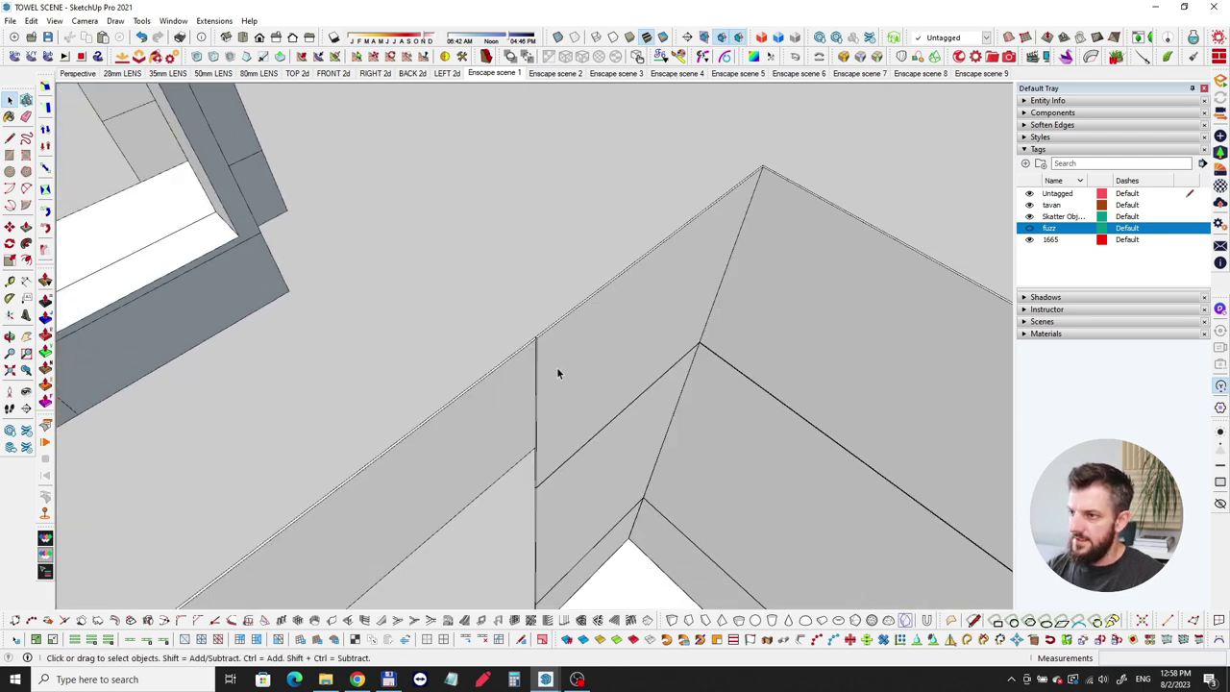
middle_drag(553, 366, 368, 230)
scroll(370, 232, up, 2)
scroll(453, 274, down, 2)
middle_drag(608, 379, 428, 251)
scroll(420, 253, up, 1)
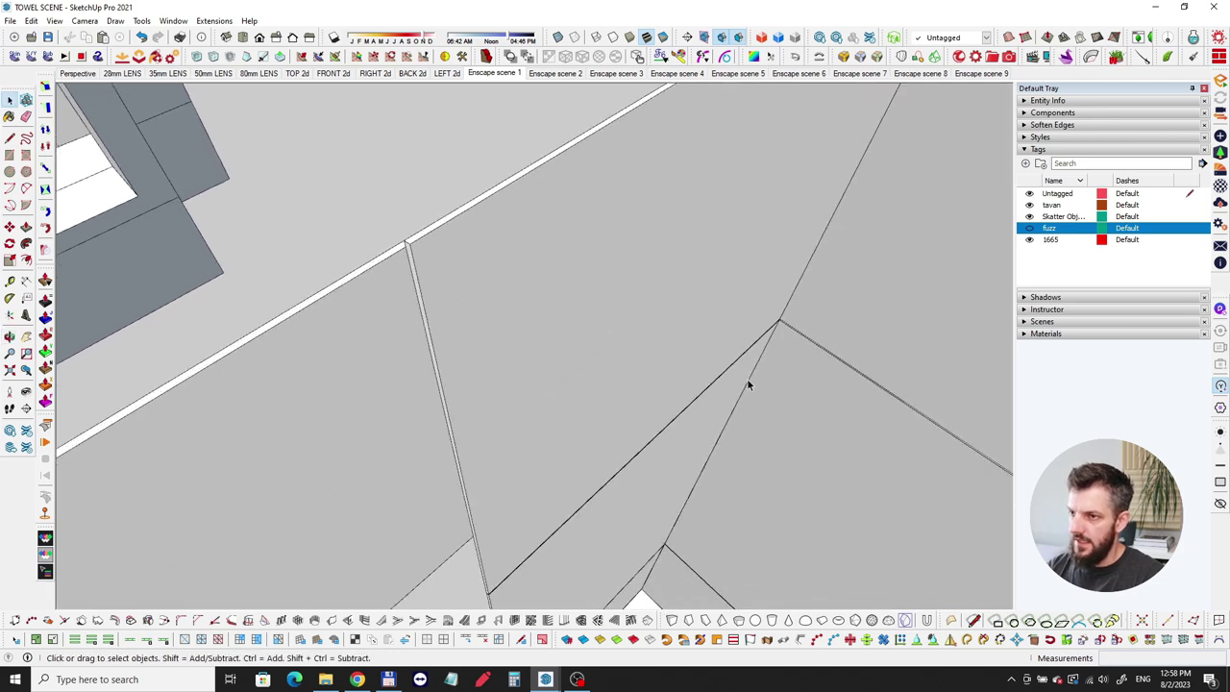
middle_drag(743, 375, 557, 308)
scroll(557, 307, down, 3)
Compare the plain, gapped and wireframe room study models side by side
middle_drag(606, 232, 664, 382)
scroll(662, 379, down, 4)
scroll(639, 347, down, 2)
shift+middle_drag(740, 369, 355, 259)
scroll(861, 225, up, 1)
scroll(857, 221, down, 4)
scroll(836, 222, down, 2)
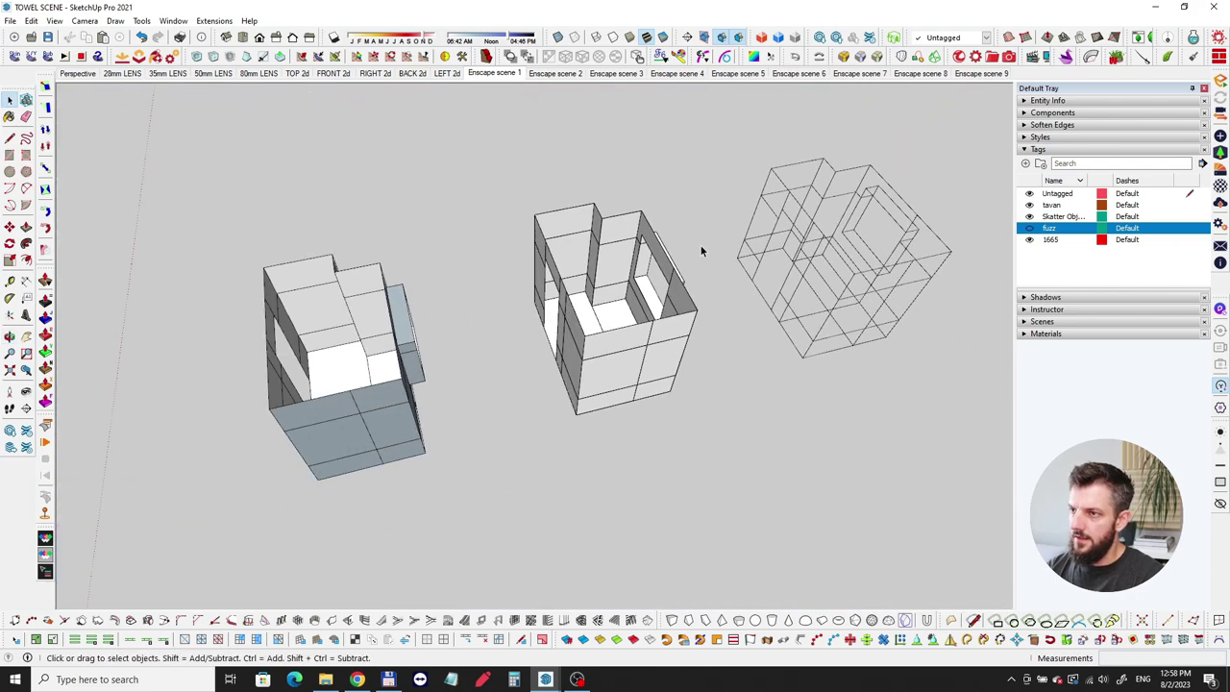
scroll(748, 186, up, 5)
scroll(779, 285, down, 3)
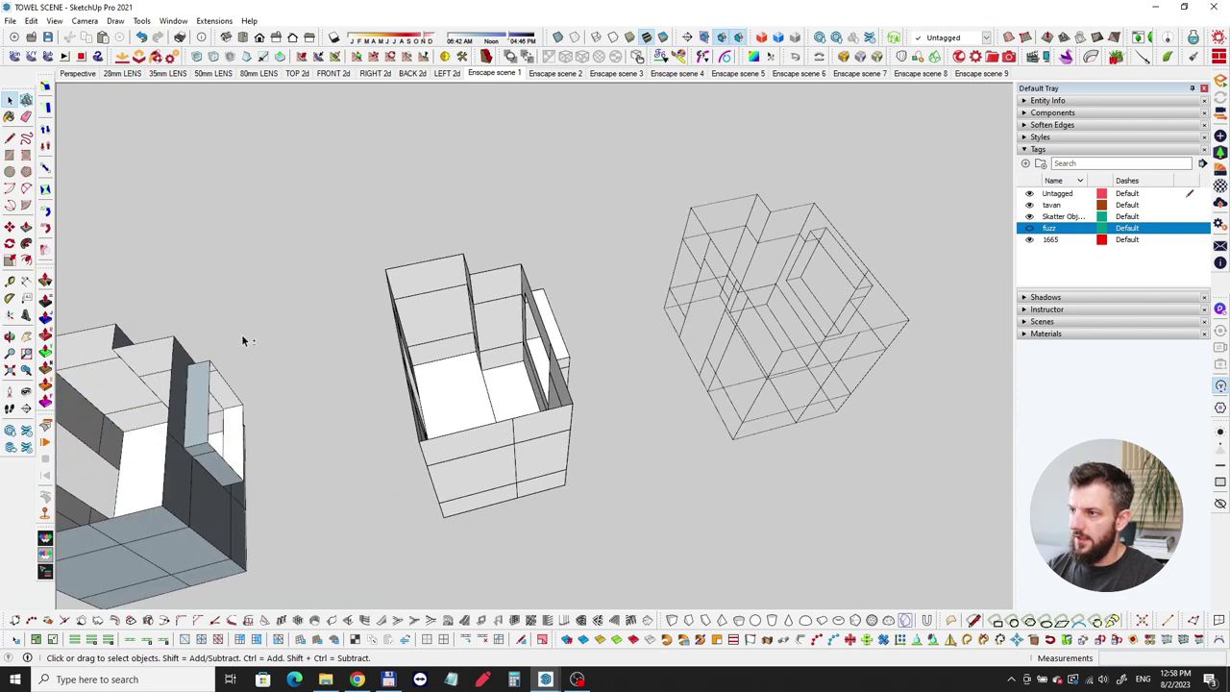
Open the blue room study model for editing and select only its edges
shift+middle_drag(241, 339, 480, 291)
scroll(371, 314, up, 4)
double_click(376, 310)
triple_click(376, 311)
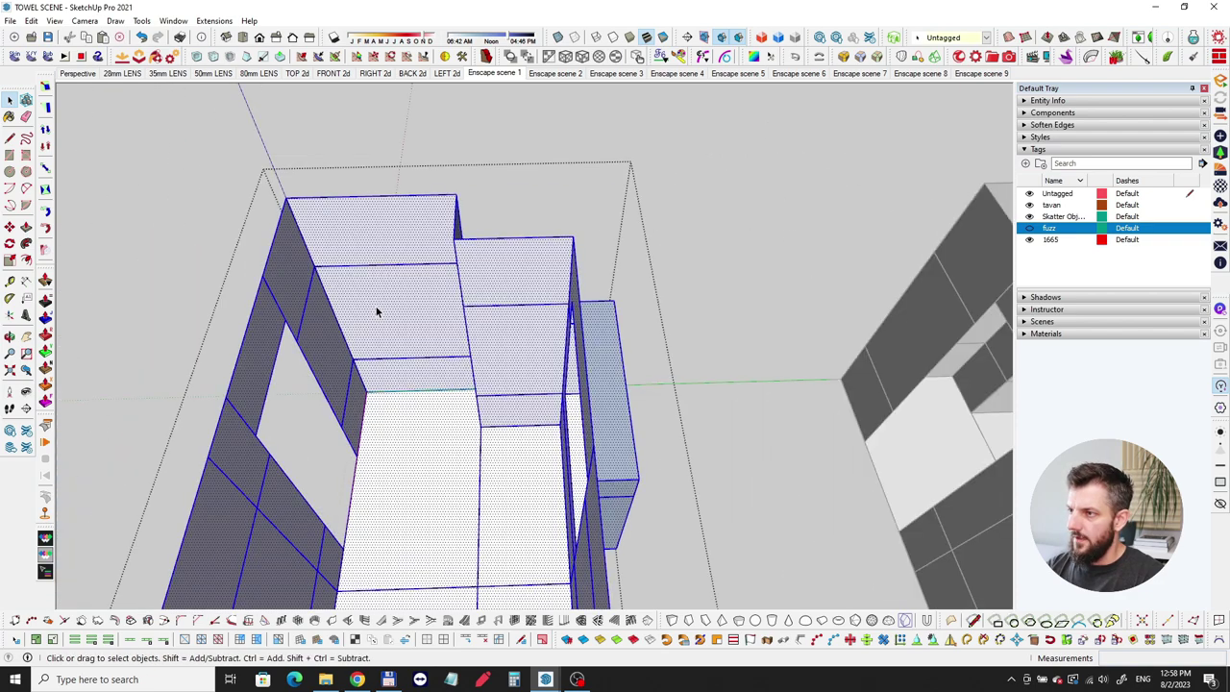
middle_drag(375, 311, 445, 185)
right_click(445, 185)
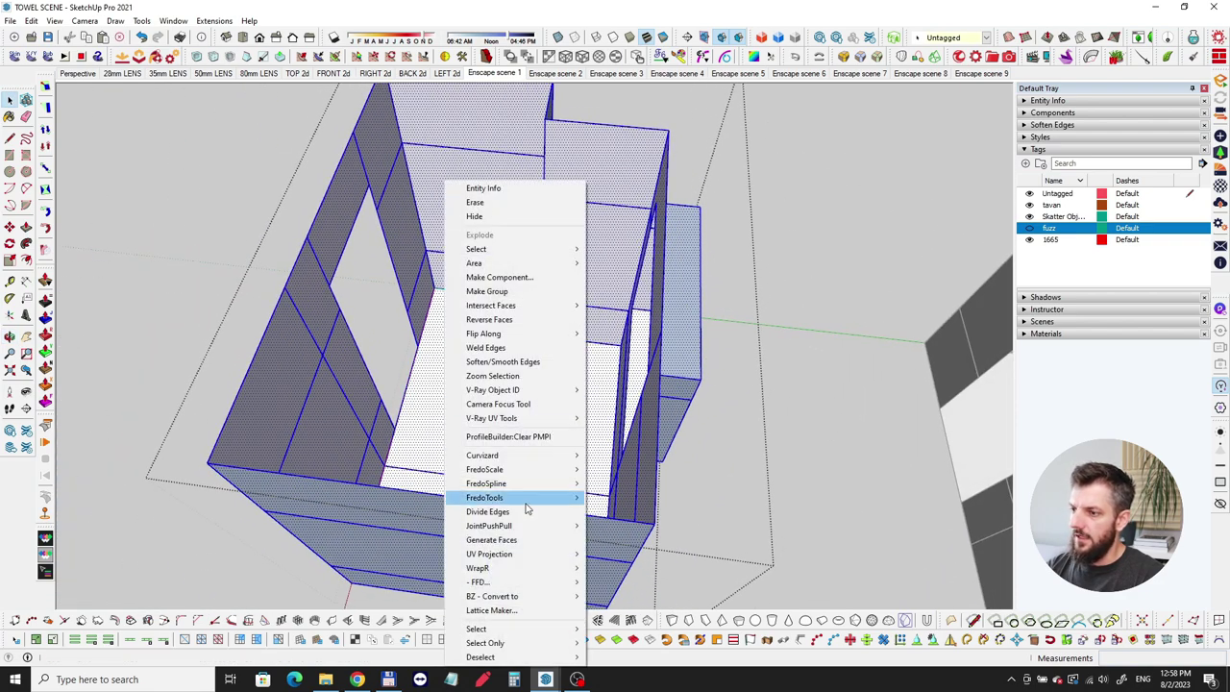
mouse_move(541, 646)
click(634, 280)
Copy the selected edges to the free side of the blue room model as a separate wireframe
scroll(499, 327, down, 5)
click(515, 444)
key(ctrl)
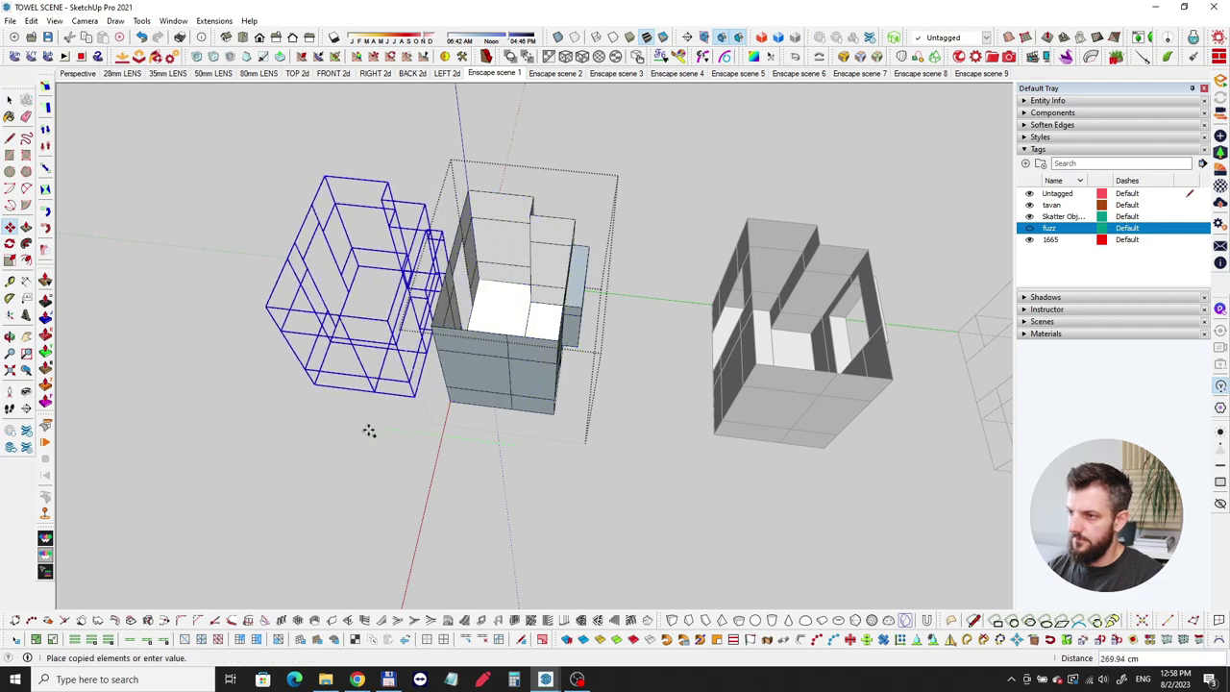
click(324, 425)
key(space)
middle_drag(328, 445, 433, 463)
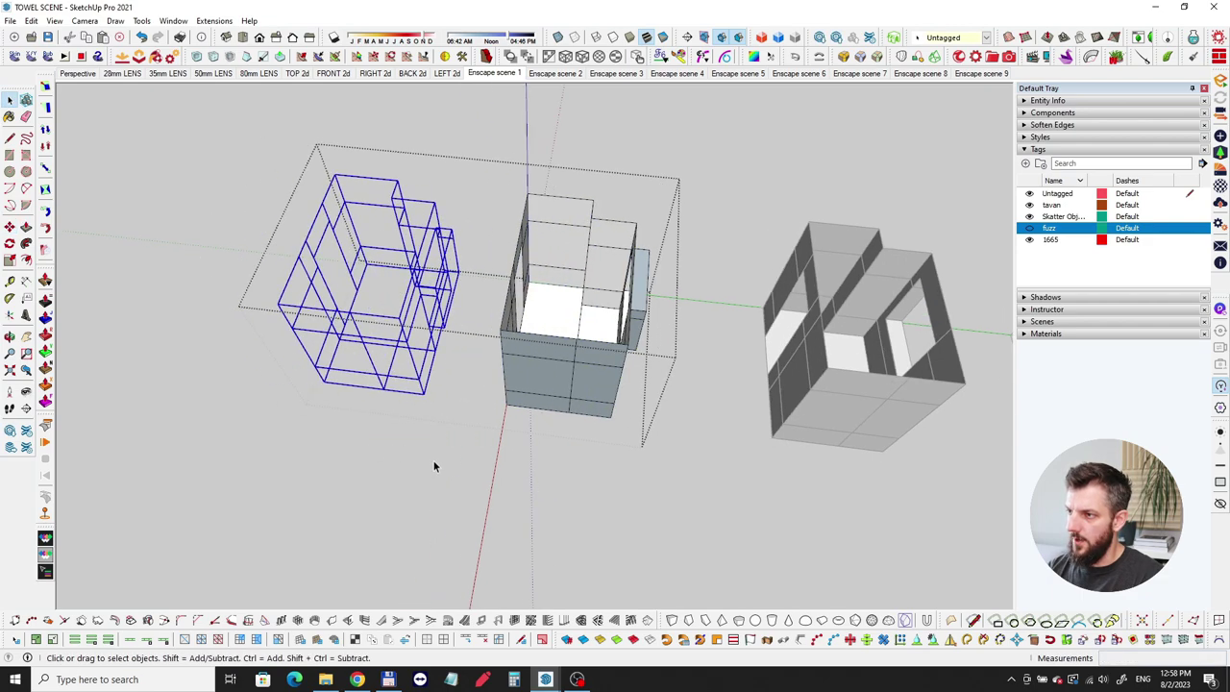
click(433, 463)
Select all edges of the copied wireframe, view the Profile Builder settings, close them and stop editing the model
middle_drag(317, 404, 487, 337)
scroll(384, 275, up, 6)
double_click(458, 204)
key(ctrl+a)
scroll(458, 206, down, 4)
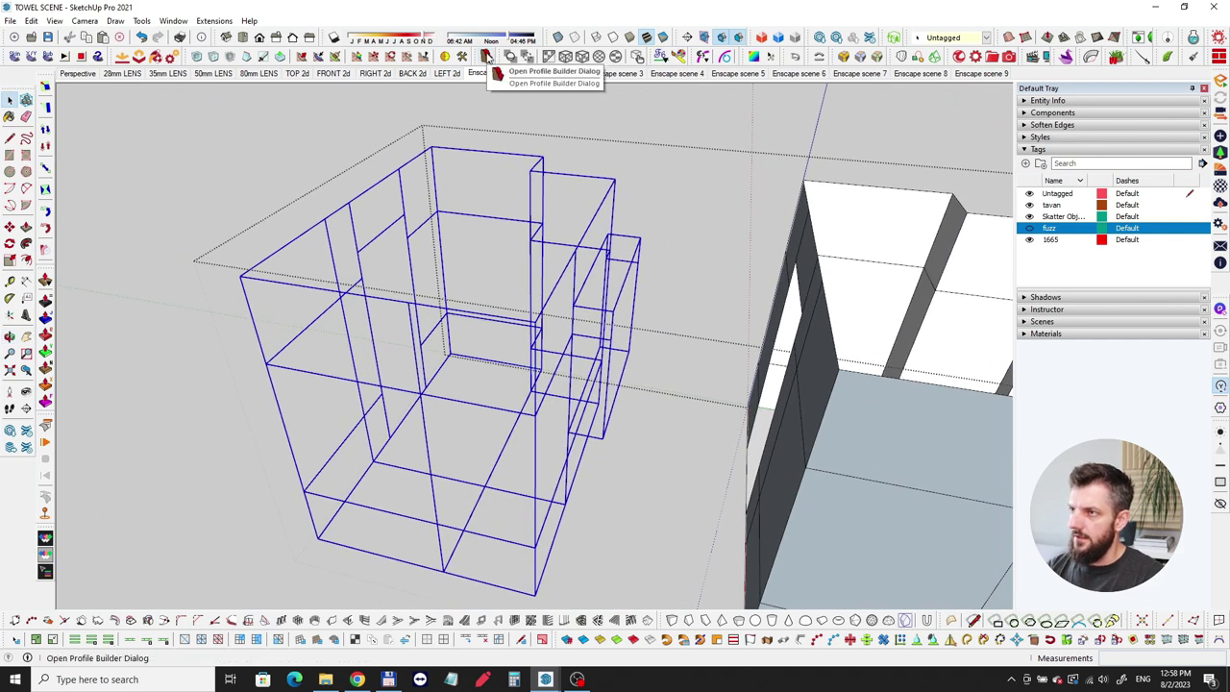
click(486, 55)
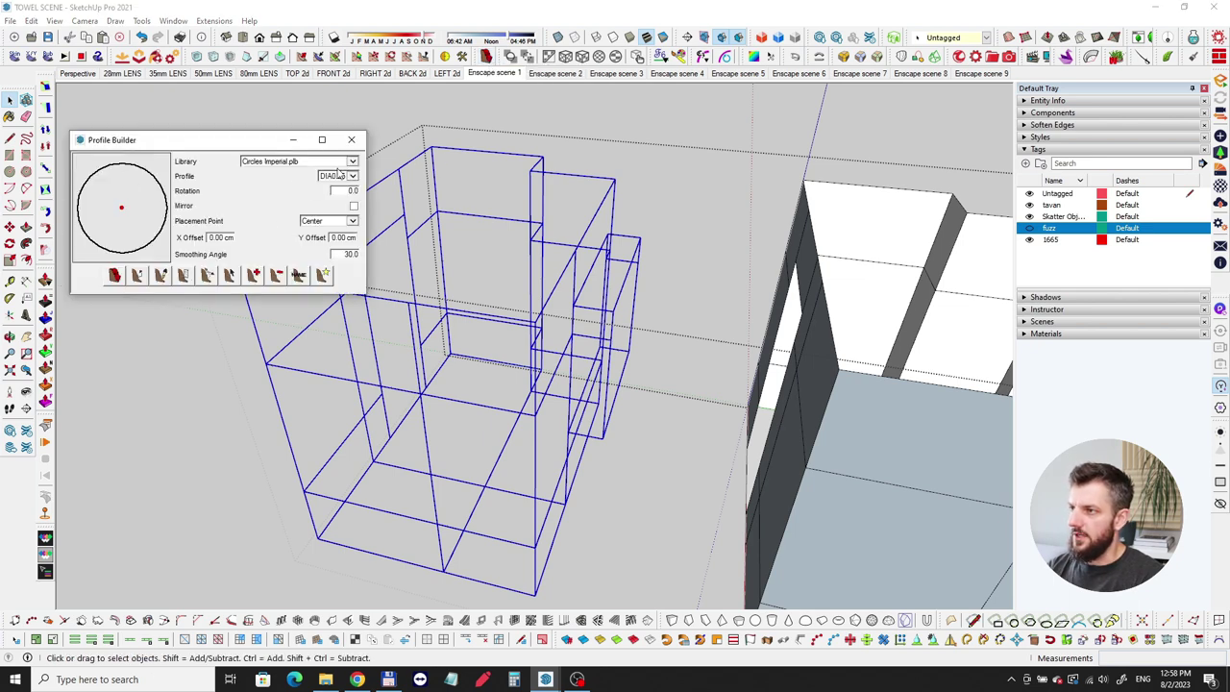
click(351, 140)
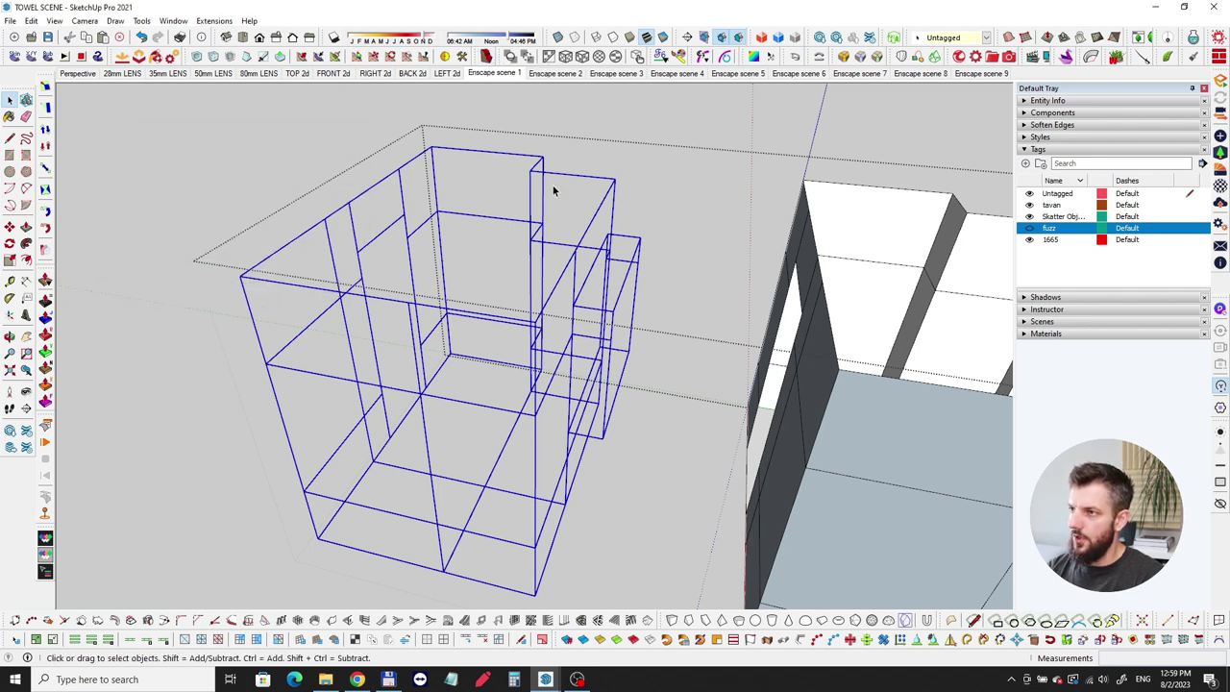
click(667, 459)
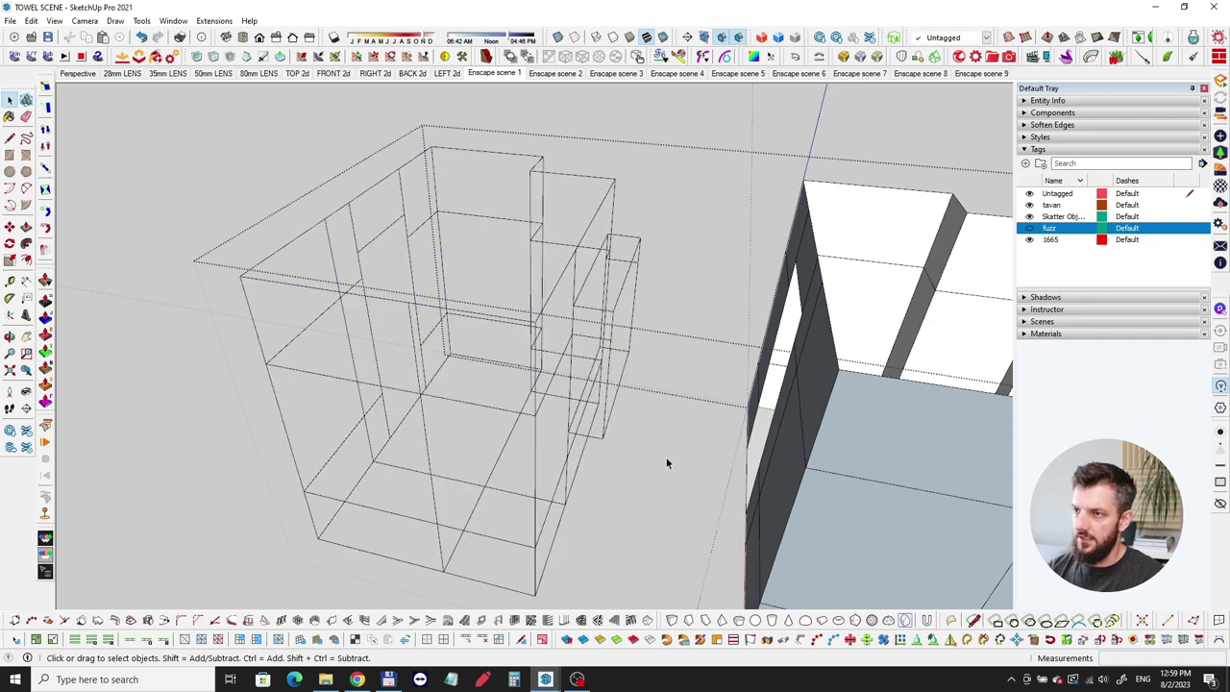
key(Escape)
Examine the joint frame of the third room study model, which follows the wall panel edges
scroll(419, 254, down, 6)
shift+middle_drag(865, 313, 650, 291)
scroll(650, 291, up, 10)
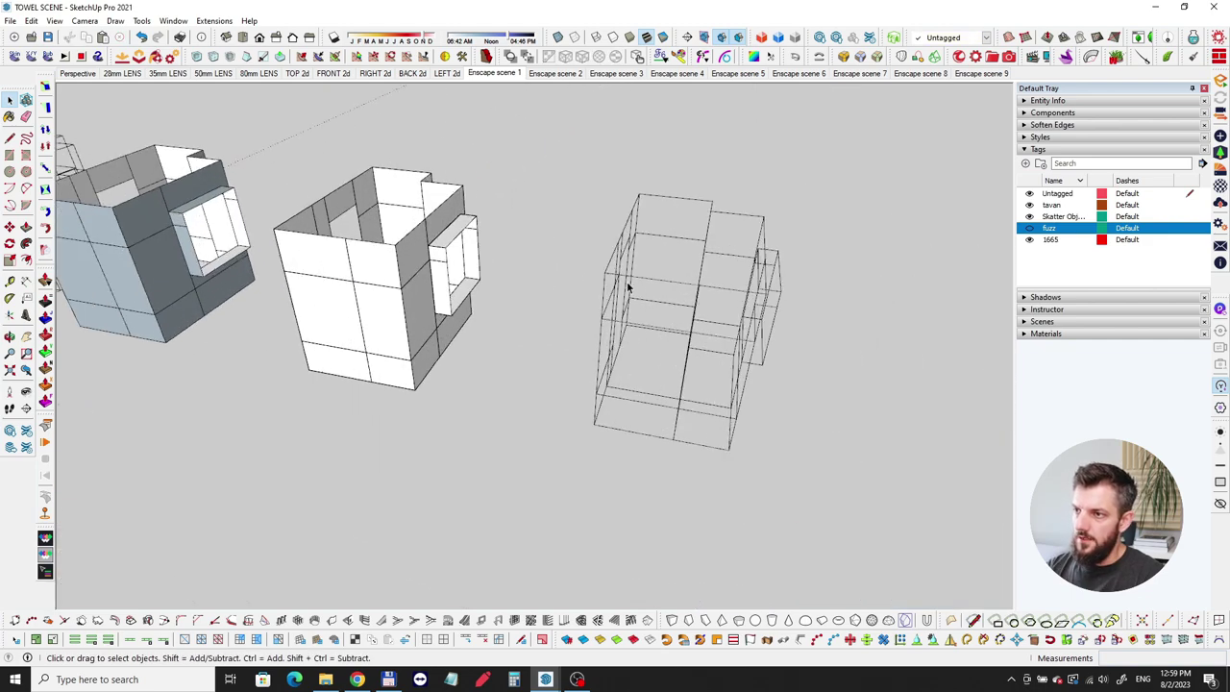
mouse_move(453, 280)
middle_down()
mouse_move(349, 256)
mouse_move(360, 252)
middle_up()
scroll(464, 165, up, 3)
scroll(464, 164, down, 3)
scroll(469, 176, up, 4)
middle_drag(470, 177, 488, 297)
scroll(488, 298, down, 5)
scroll(487, 299, down, 5)
middle_drag(381, 291, 572, 347)
Move the joint frame model 500 cm along the green axis onto the gapped white room model
click(545, 360)
click(631, 421)
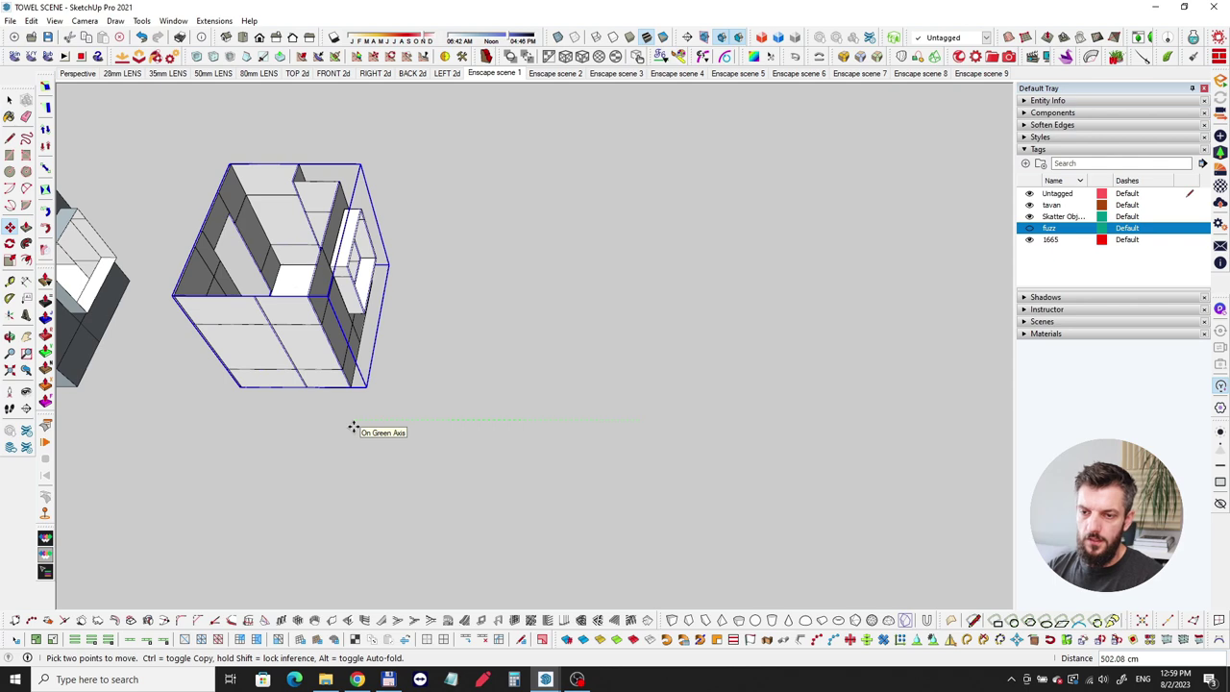
text(500)
key(Return)
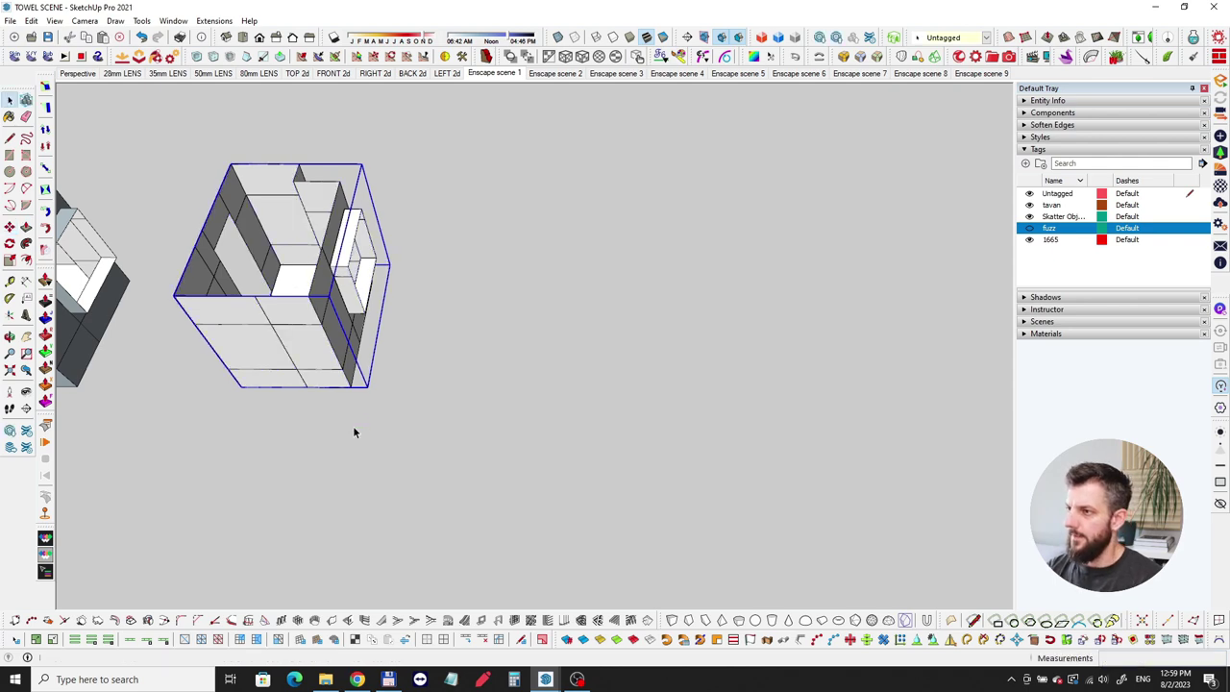
click(354, 432)
Examine how the joint frame fits the gaps between the panels of the white room model
scroll(271, 286, up, 5)
middle_drag(287, 225, 555, 176)
scroll(476, 235, up, 10)
middle_drag(471, 253, 491, 275)
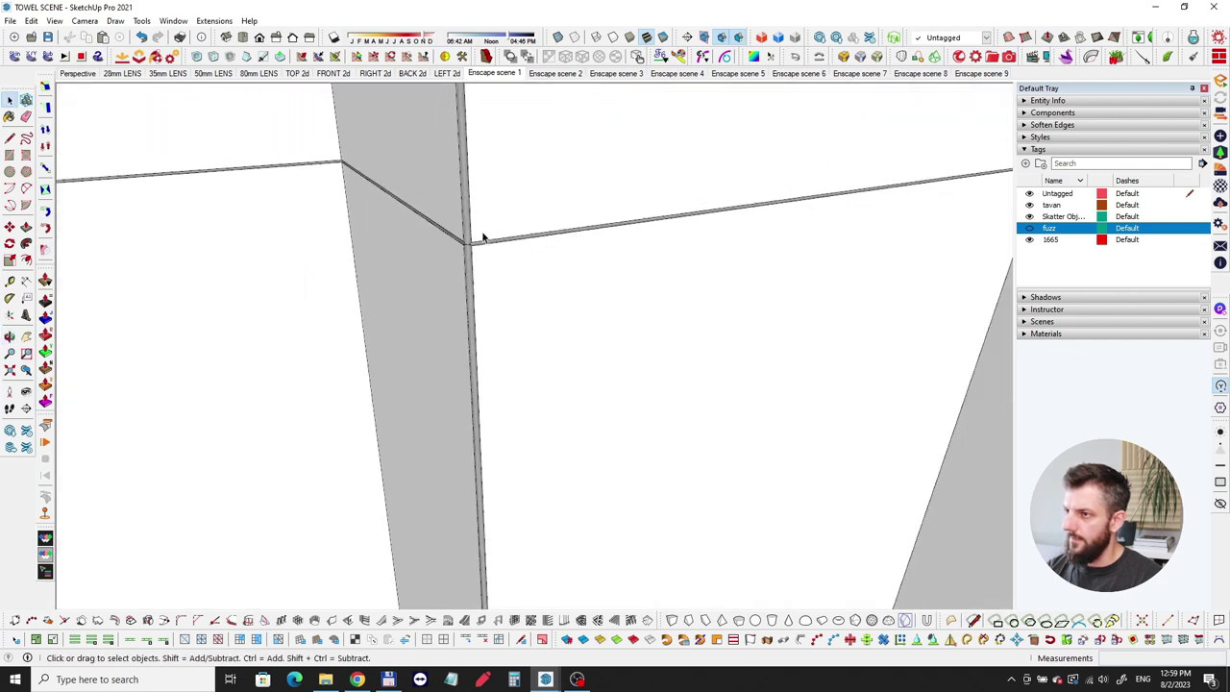
scroll(446, 258, up, 2)
scroll(535, 280, down, 15)
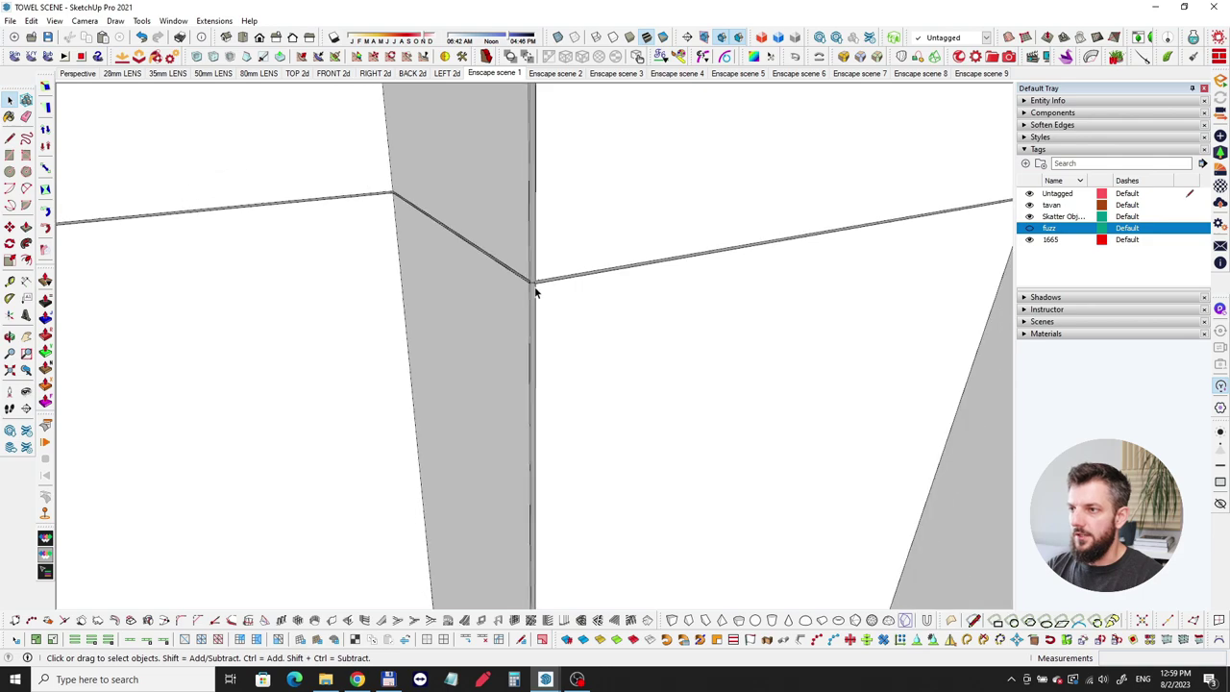
scroll(560, 284, up, 3)
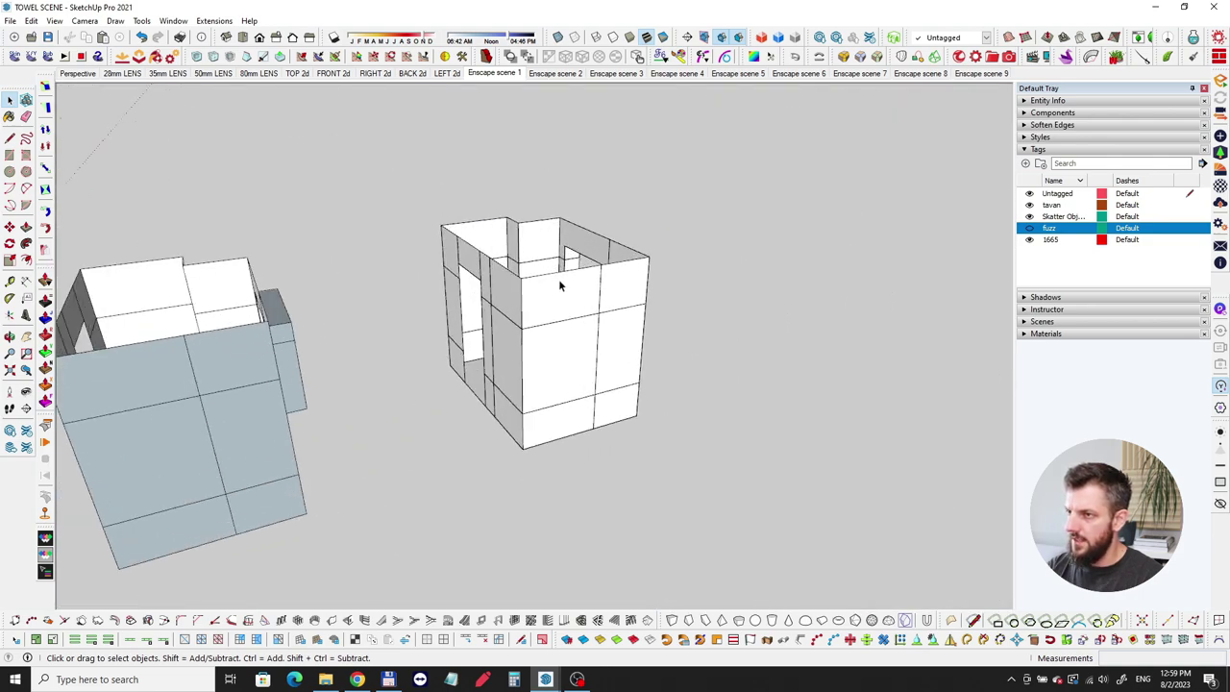
Sample the stone material from the tiled wall inside the bathroom model
middle_drag(544, 289, 251, 324)
middle_drag(490, 312, 319, 322)
shift+middle_drag(180, 223, 452, 298)
scroll(384, 261, up, 10)
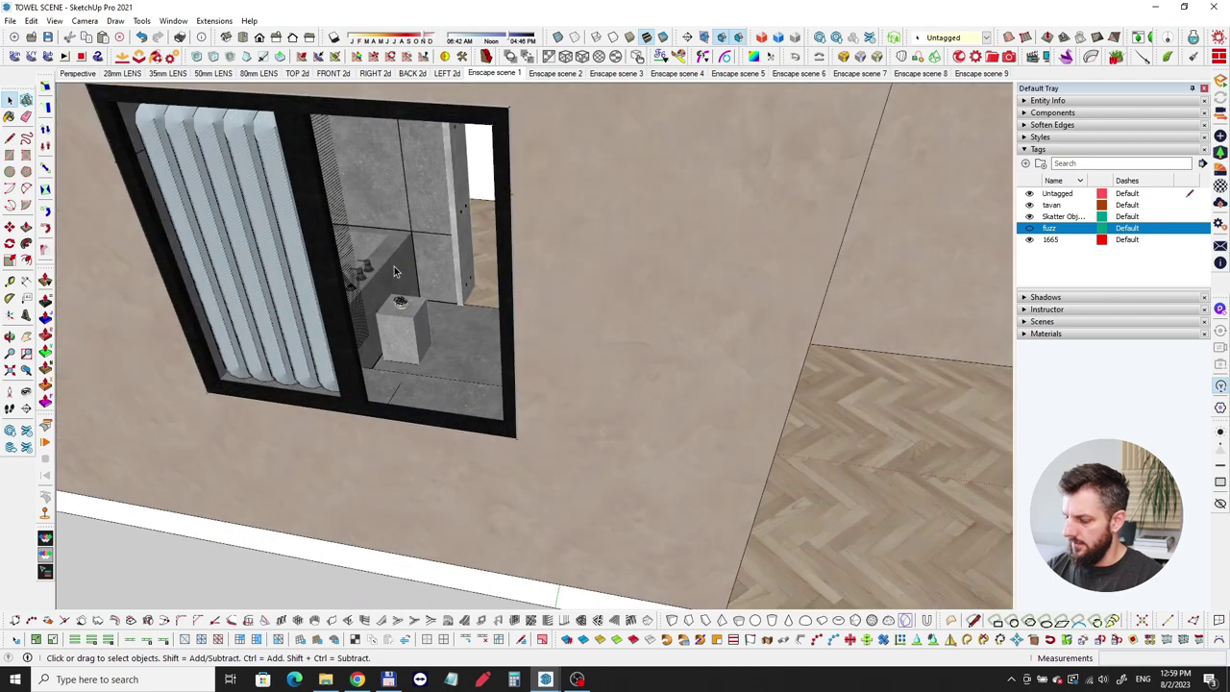
key(b)
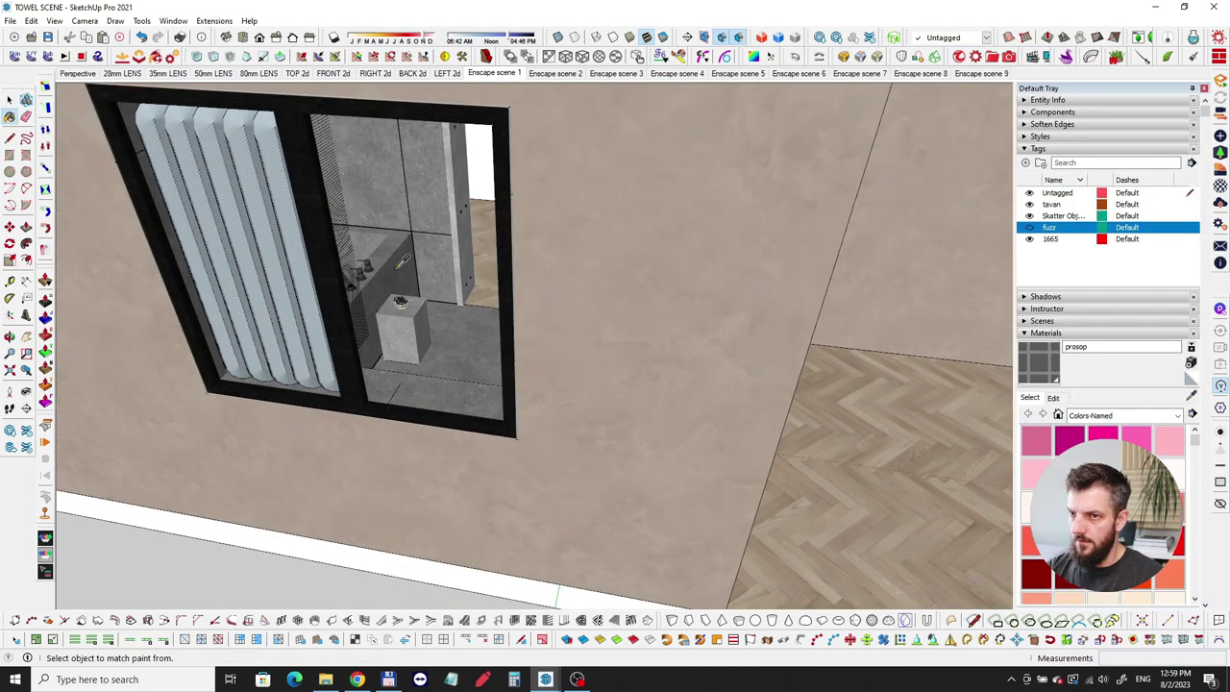
scroll(399, 302, up, 3)
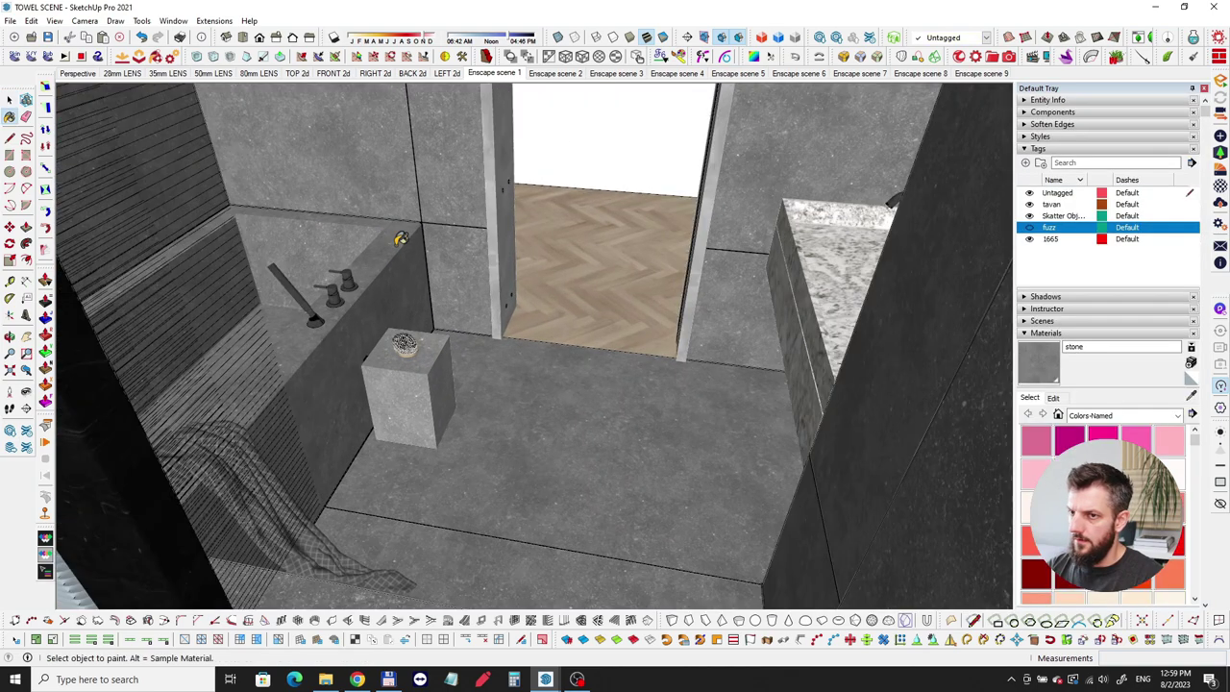
Paint all panels inside the gapped white room group with the stone material and stop editing the group
scroll(384, 278, down, 12)
scroll(357, 233, down, 8)
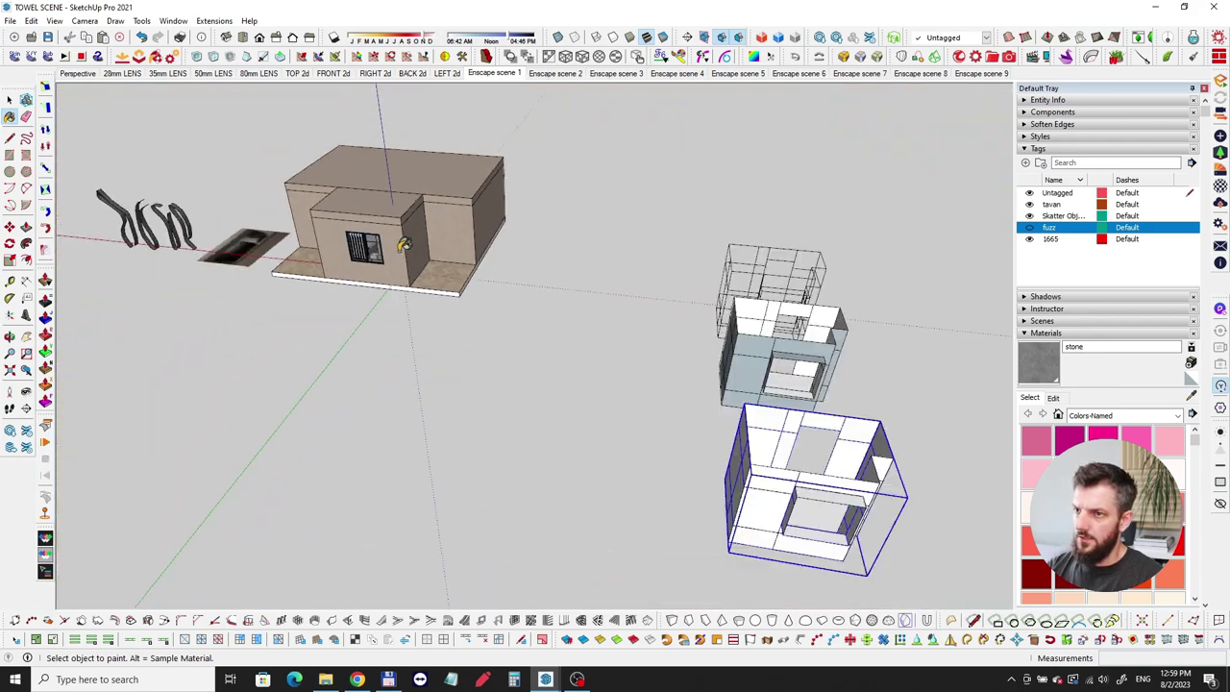
mouse_move(538, 279)
middle_down()
mouse_move(359, 280)
mouse_move(379, 305)
middle_up()
scroll(409, 346, up, 8)
key(space)
double_click(373, 363)
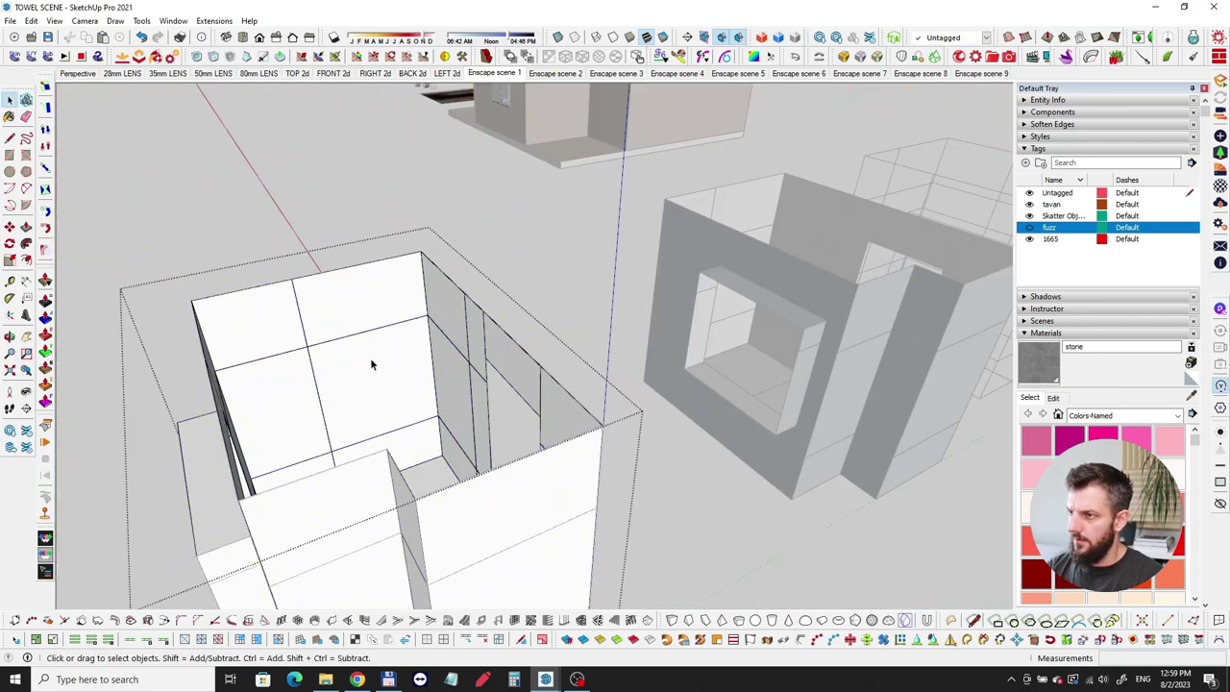
key(ctrl+a)
scroll(373, 363, up, 4)
triple_click(370, 358)
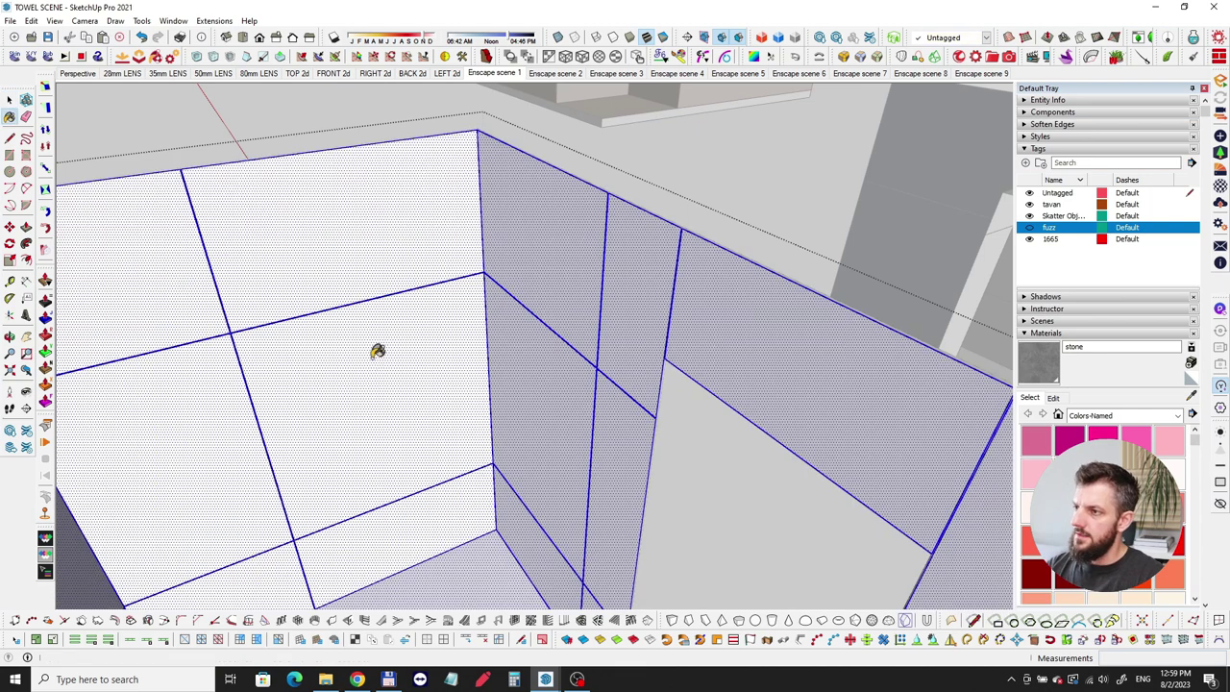
click(378, 352)
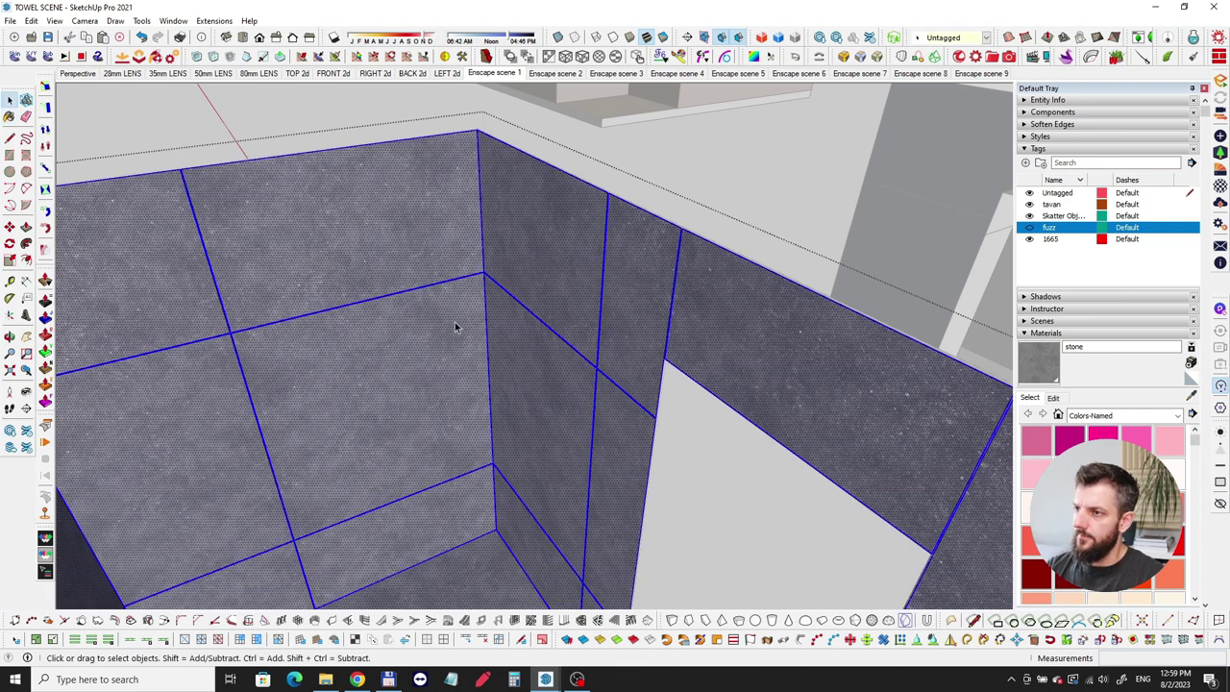
key(Escape)
Examine the joints between the stone-painted wall panels, including where the horizontal and vertical joints cross
middle_drag(521, 310, 577, 285)
scroll(578, 288, up, 8)
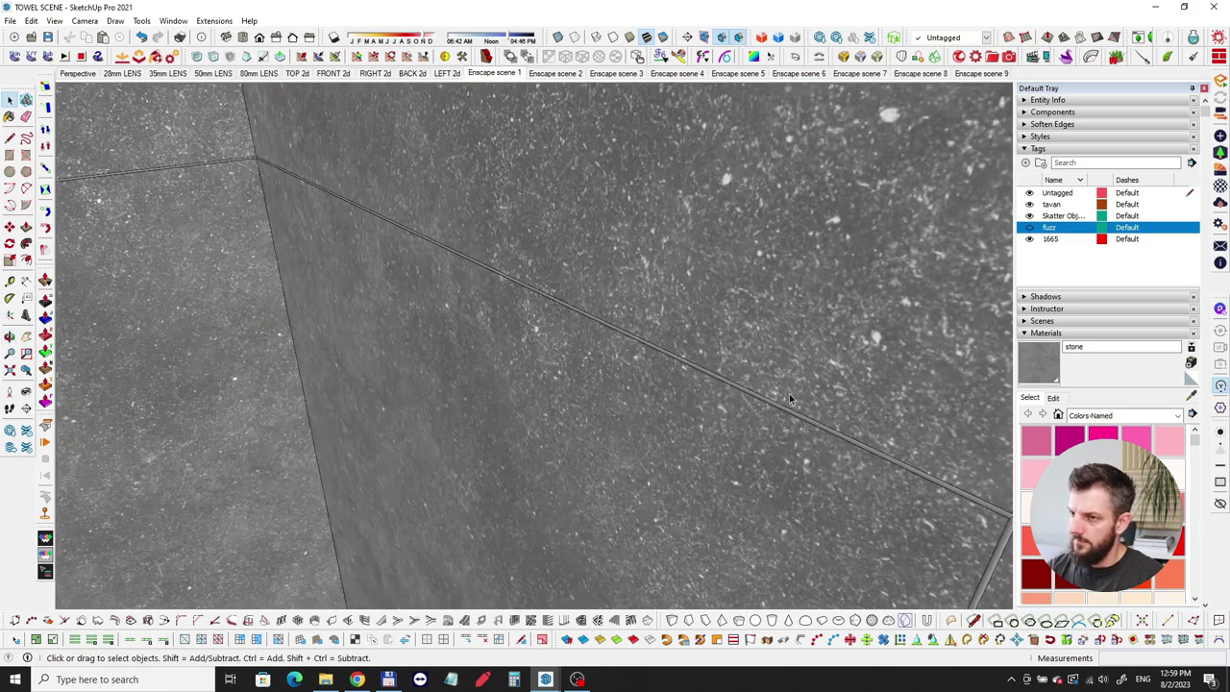
scroll(398, 384, up, 10)
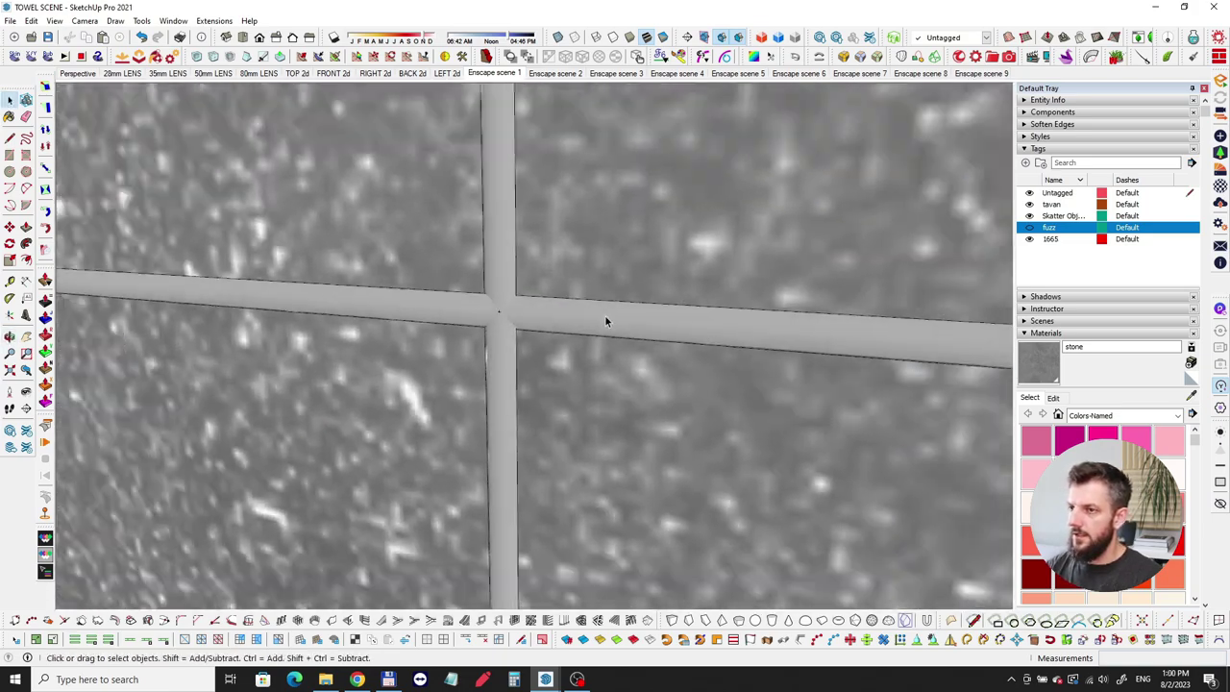
scroll(577, 317, down, 3)
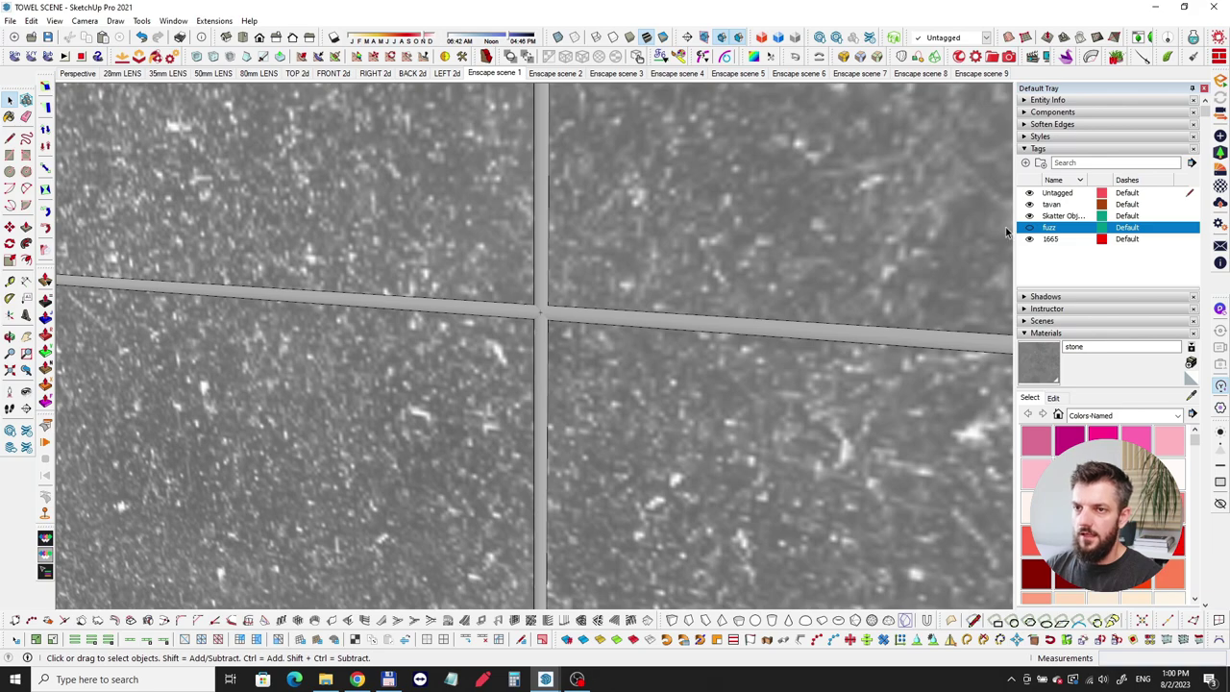
scroll(538, 327, down, 5)
middle_drag(452, 316, 549, 310)
scroll(547, 311, down, 2)
middle_drag(409, 321, 626, 315)
scroll(642, 315, up, 2)
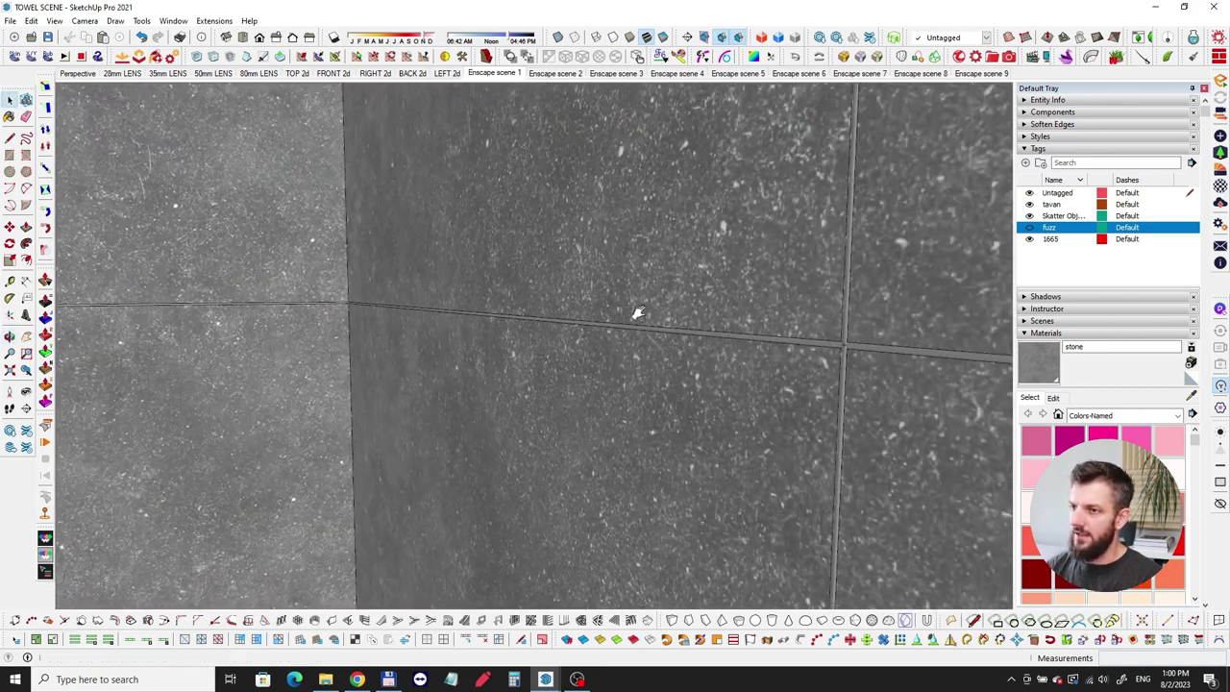
scroll(791, 341, up, 3)
scroll(711, 339, down, 4)
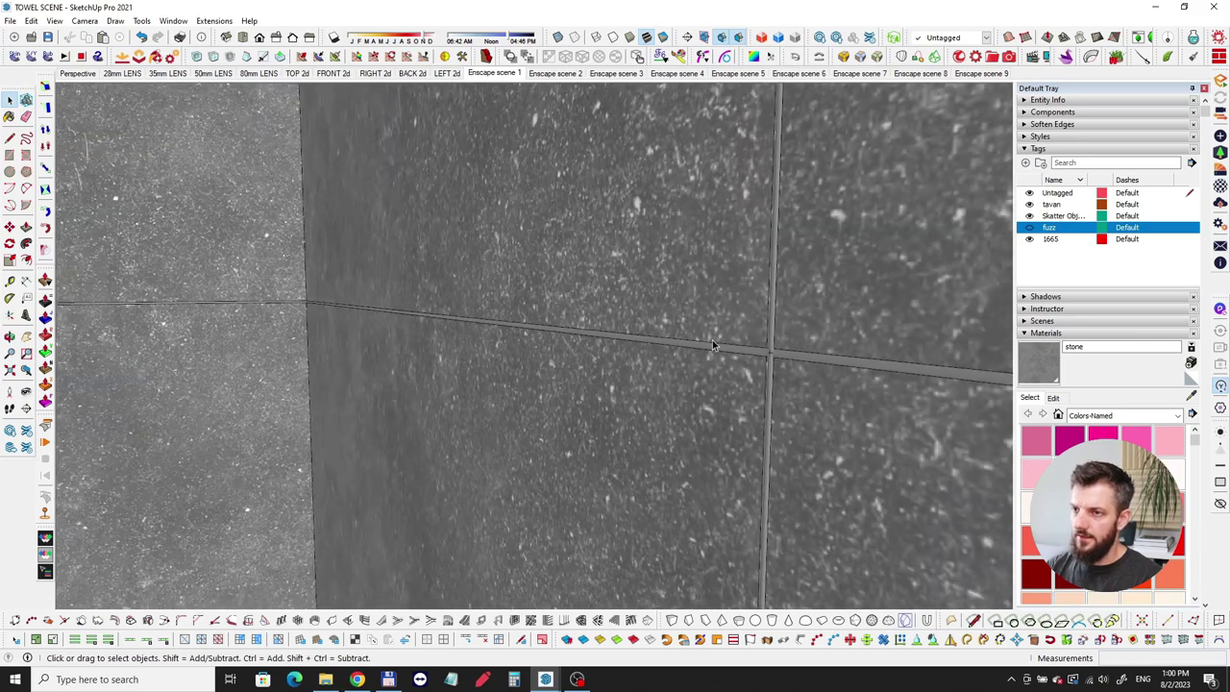
Examine the thin wall tile joint in the dark bathroom reference photo lying beside the house model
shift+middle_drag(485, 296, 545, 511)
scroll(601, 316, down, 5)
scroll(634, 384, down, 6)
scroll(545, 357, up, 8)
middle_drag(545, 356, 250, 450)
scroll(529, 288, up, 6)
shift+middle_drag(510, 308, 647, 544)
scroll(604, 208, up, 4)
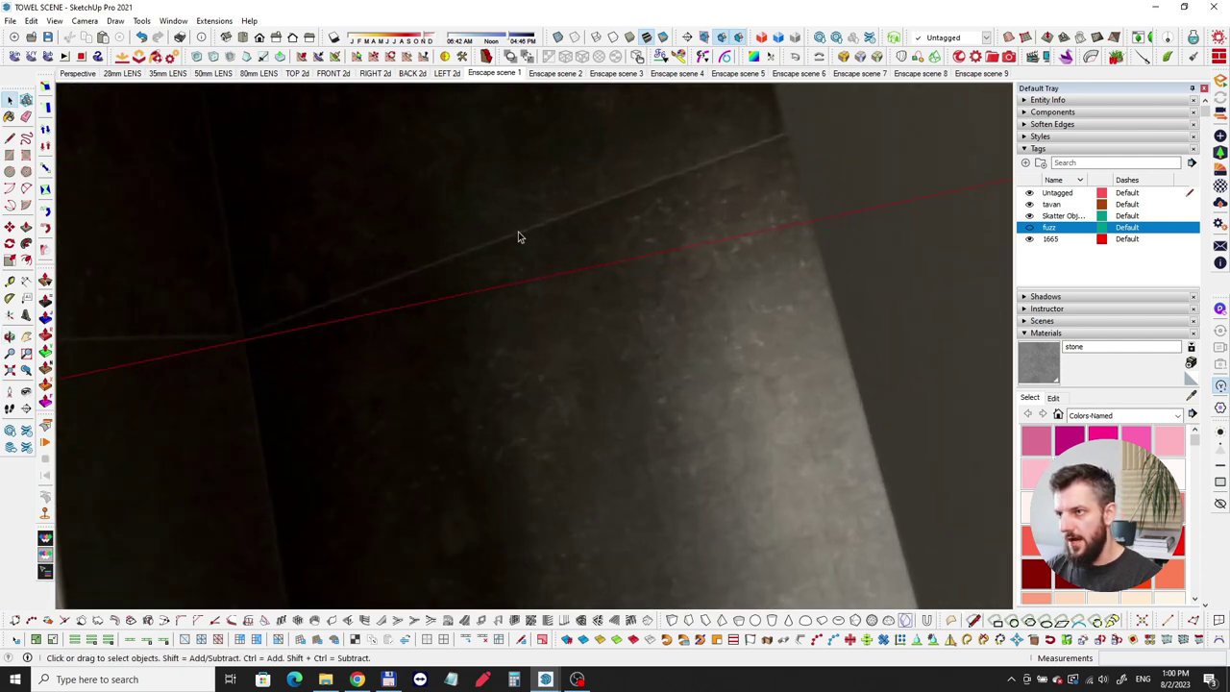
scroll(599, 205, down, 5)
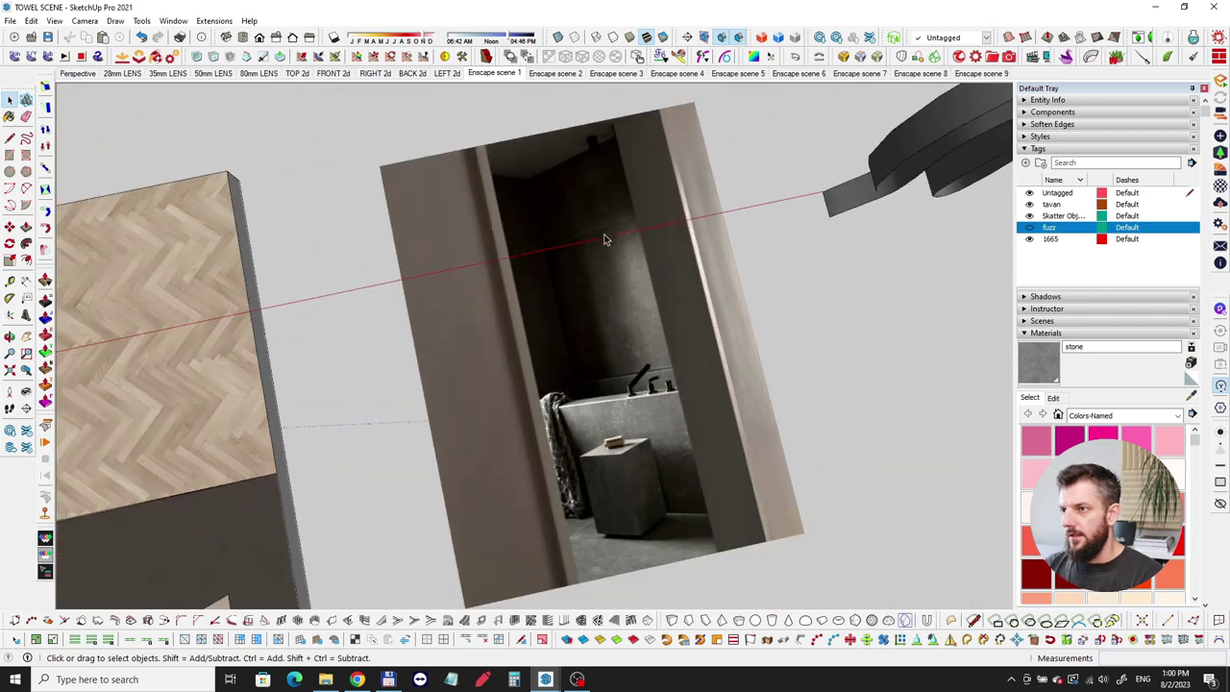
scroll(593, 254, up, 5)
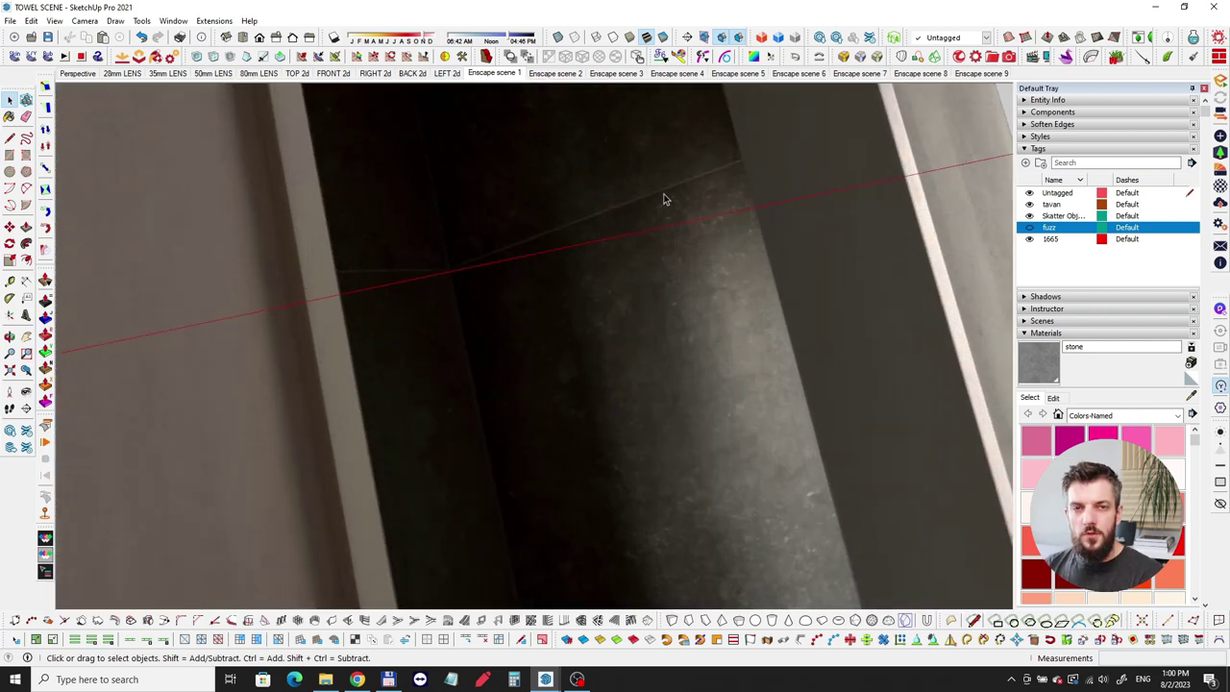
scroll(671, 204, down, 5)
Examine the bathtub, draped towel, stone block and lower wall joints in the reference photo
middle_drag(596, 247, 634, 307)
scroll(655, 341, up, 7)
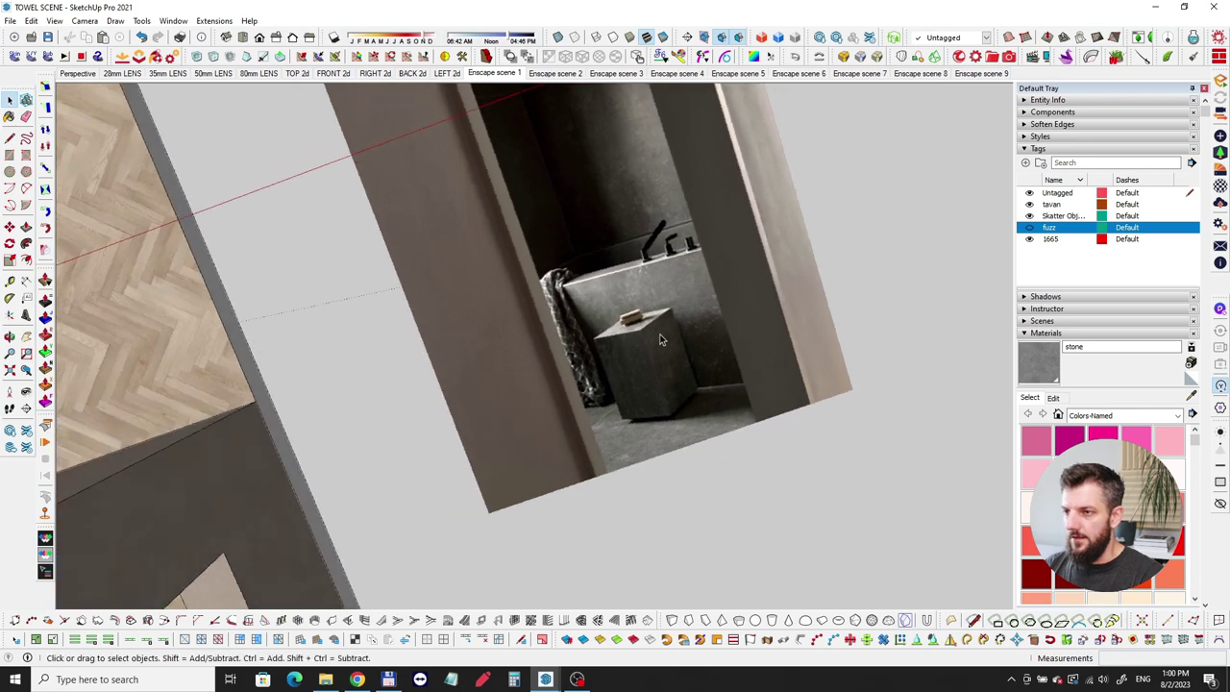
scroll(636, 454, down, 5)
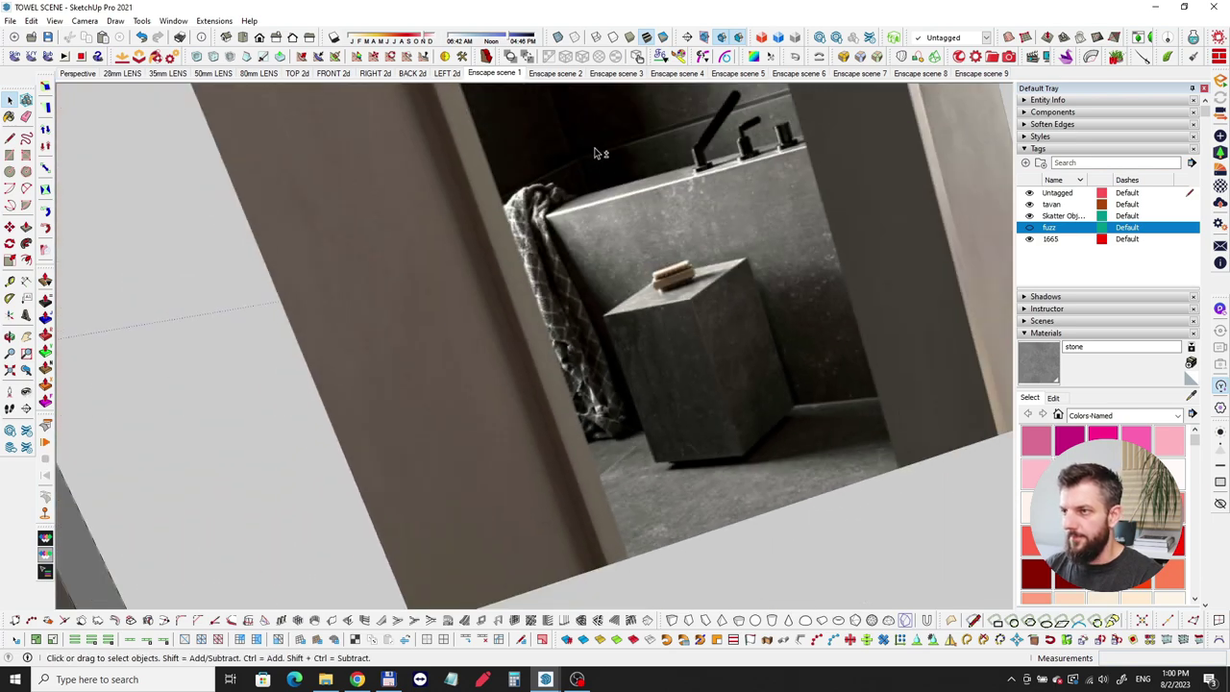
scroll(641, 535, up, 6)
middle_drag(656, 168, 481, 235)
scroll(423, 272, up, 3)
scroll(667, 217, down, 6)
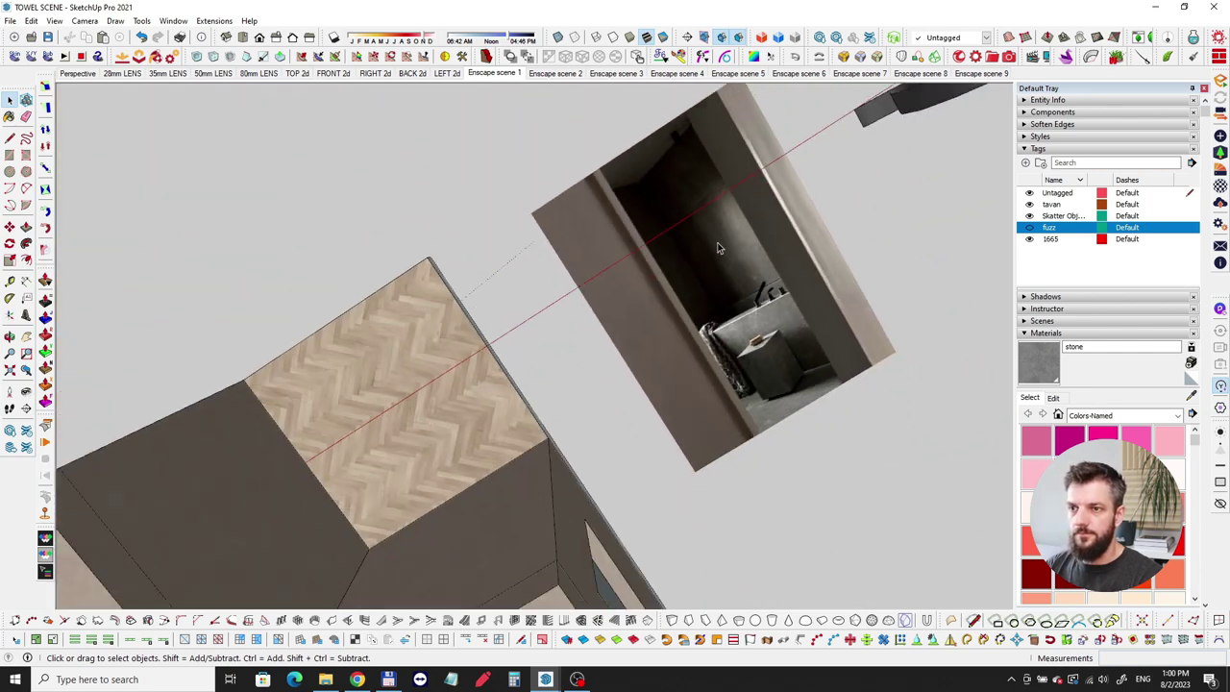
middle_drag(731, 253, 461, 187)
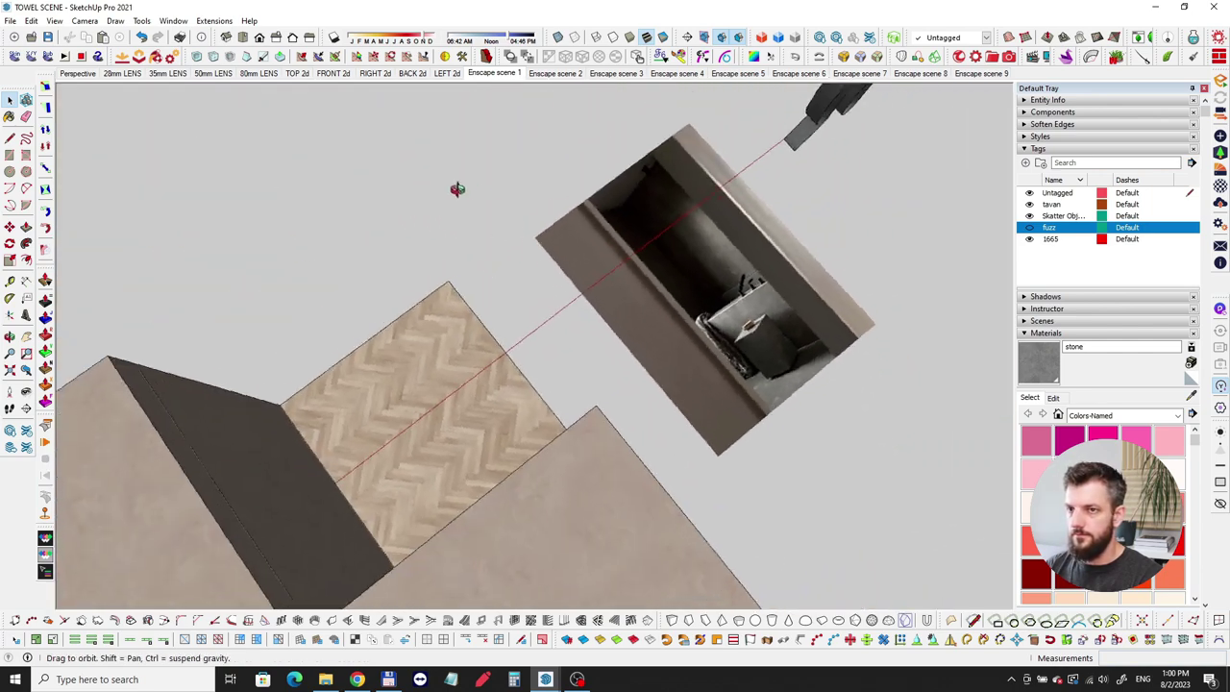
Collapse the Tags and Materials sections and examine the towel draped over the bathtub edge inside the bathroom
click(1043, 148)
click(1035, 201)
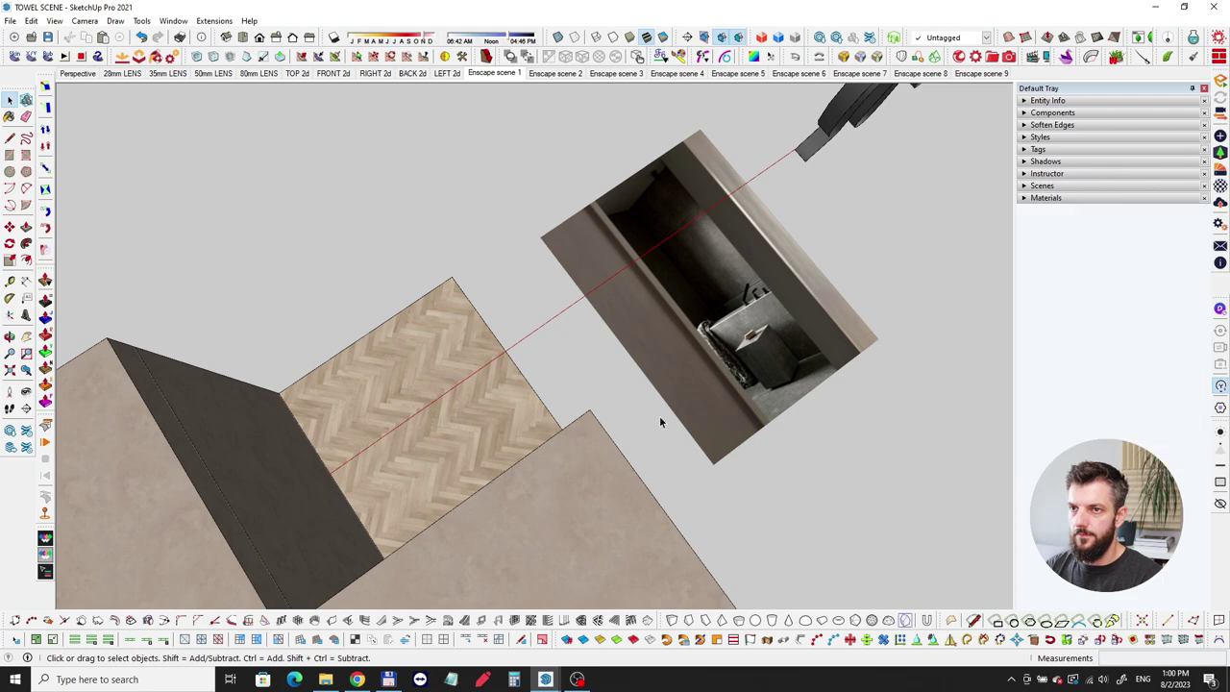
middle_drag(661, 423, 538, 128)
scroll(540, 276, down, 4)
scroll(458, 307, up, 4)
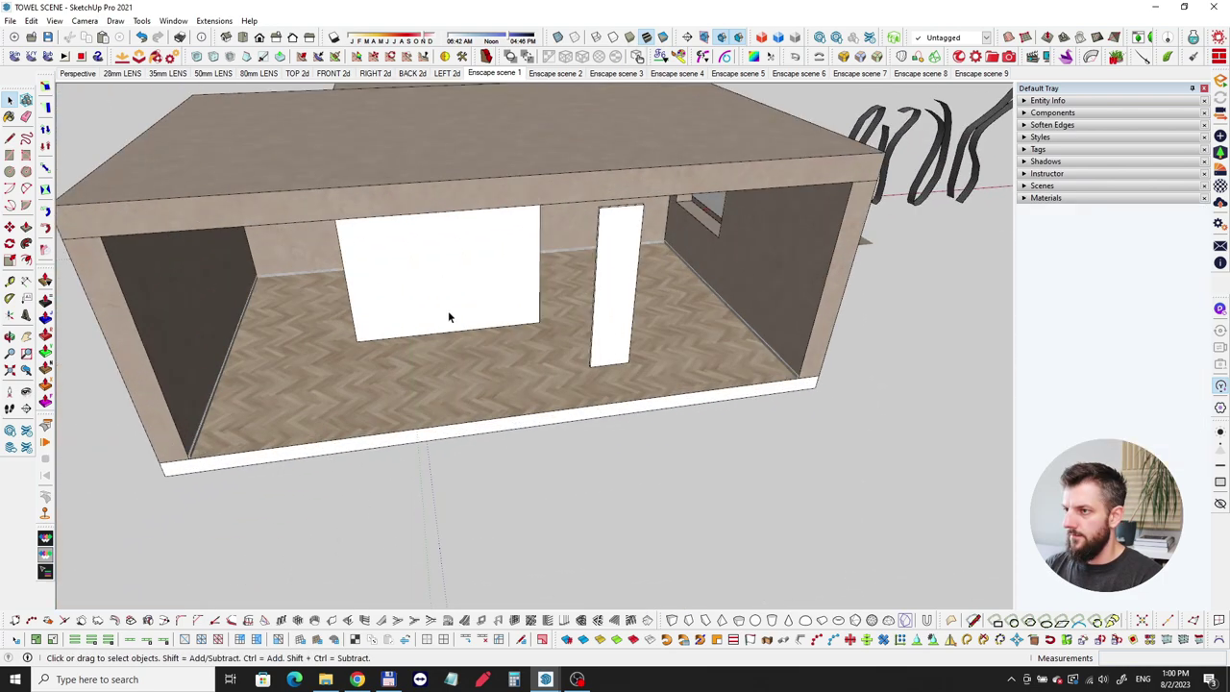
middle_drag(458, 308, 504, 237)
scroll(390, 252, up, 3)
scroll(435, 252, up, 10)
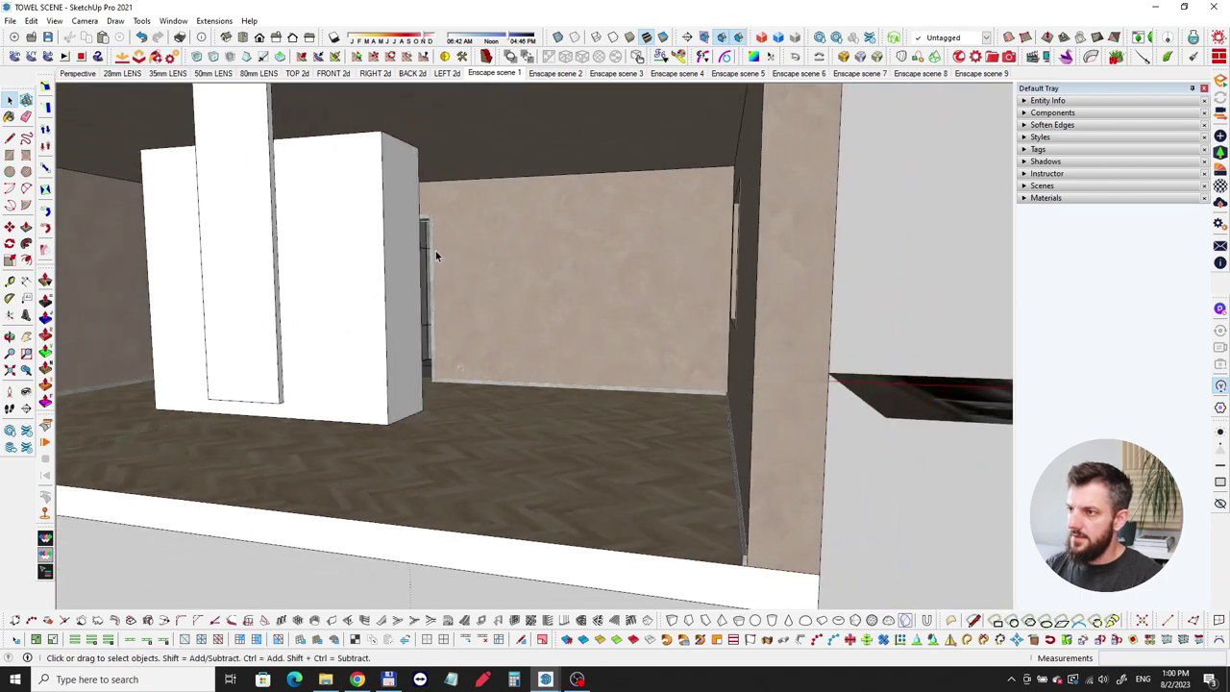
middle_drag(433, 256, 554, 181)
middle_drag(644, 393, 556, 322)
scroll(362, 337, up, 2)
scroll(504, 326, up, 2)
scroll(548, 329, up, 2)
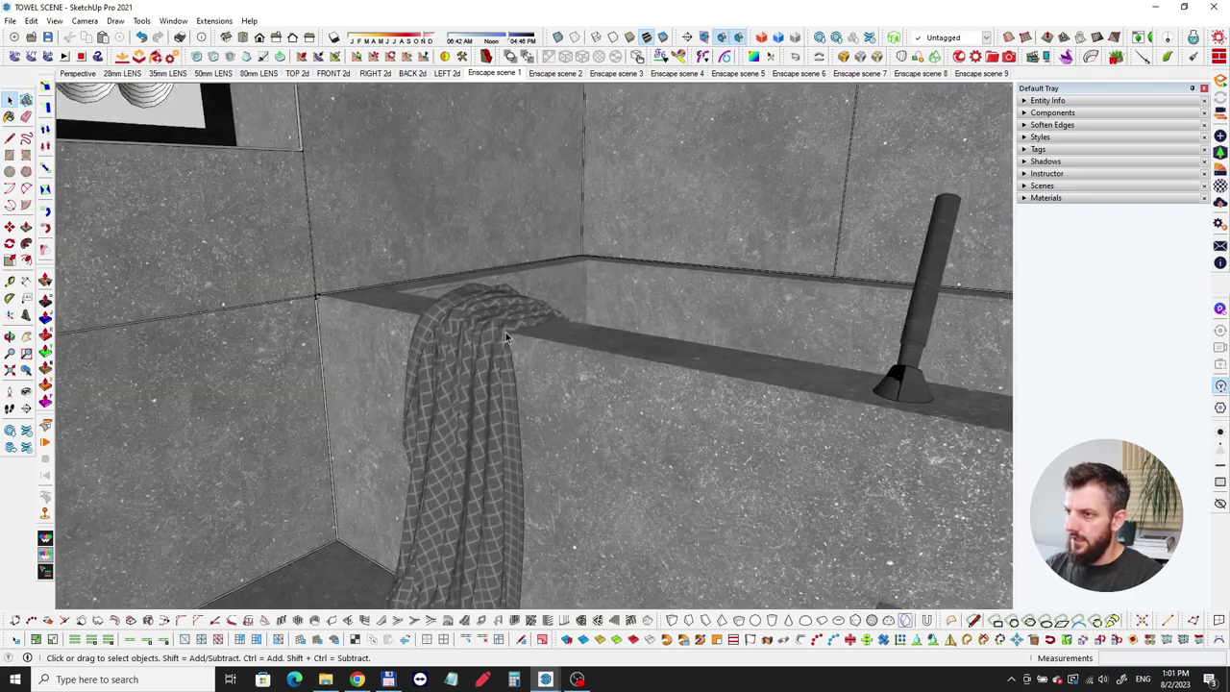
scroll(462, 305, up, 2)
scroll(459, 341, down, 3)
middle_drag(460, 341, 533, 302)
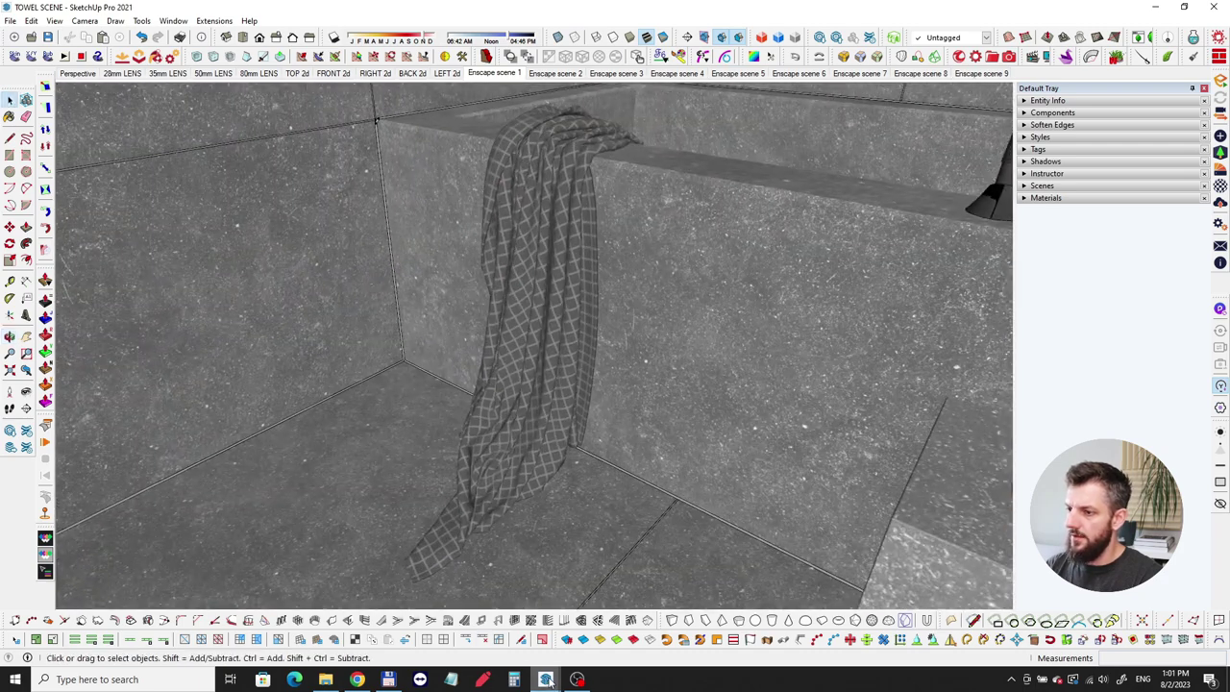
Switch to the towel sim model and open the ClothWorks settings for its flat towel
mouse_move(546, 679)
click(588, 631)
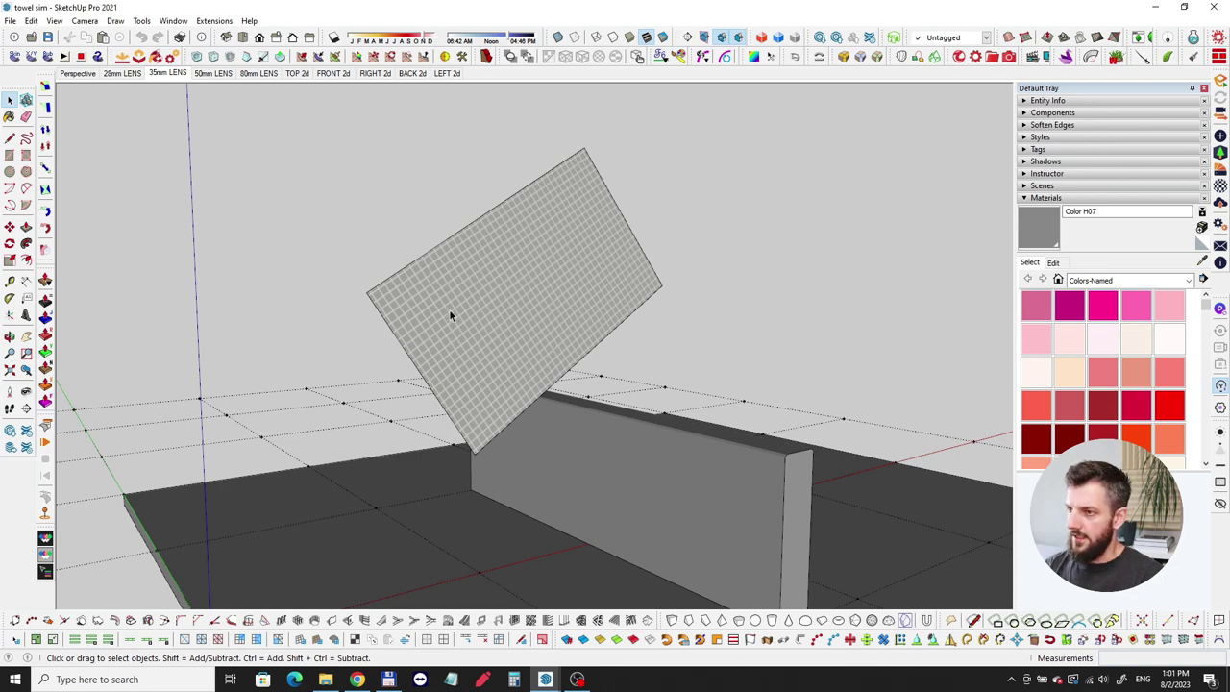
middle_drag(447, 313, 377, 356)
scroll(480, 297, up, 3)
scroll(491, 296, down, 2)
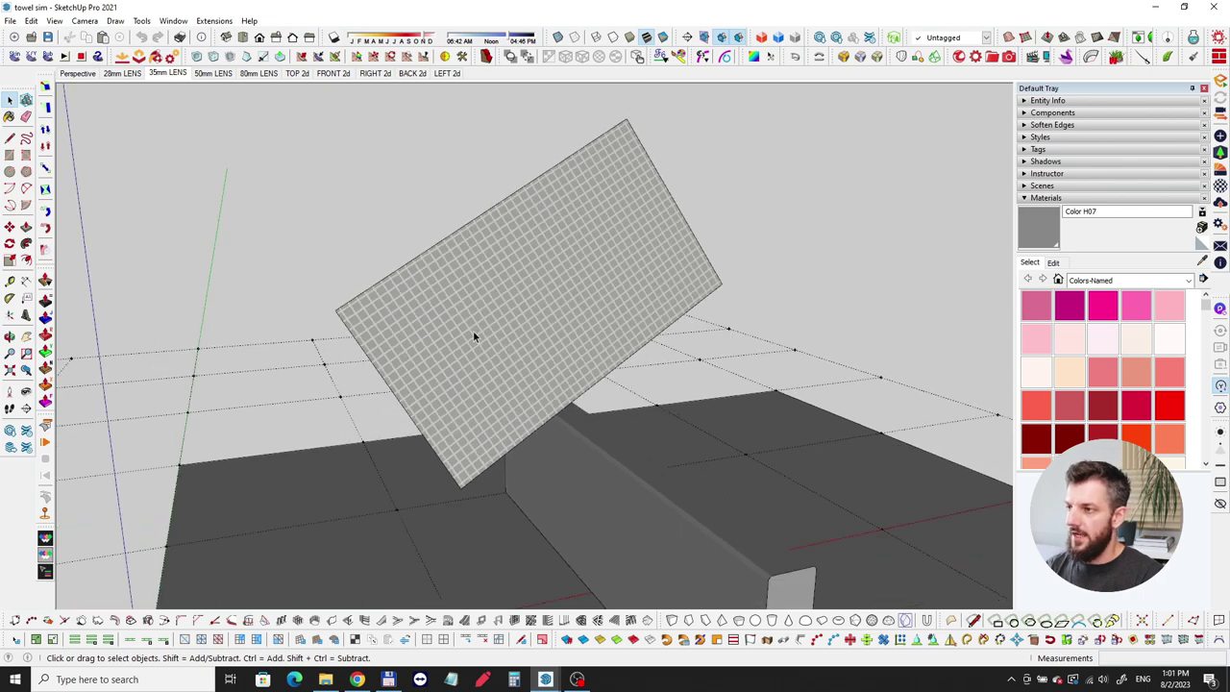
click(44, 426)
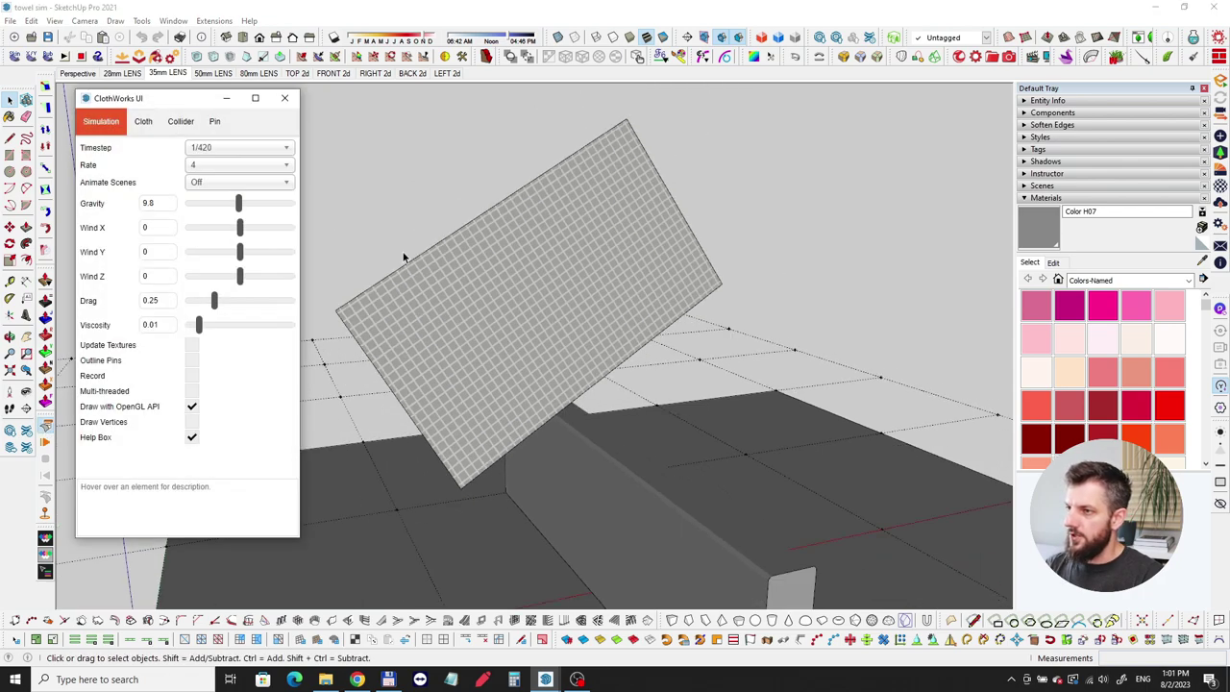
Select the flat towel, view its cloth settings and the ClothWorks grid options, and close them without applying one
middle_drag(439, 311, 545, 300)
click(500, 347)
right_click(544, 299)
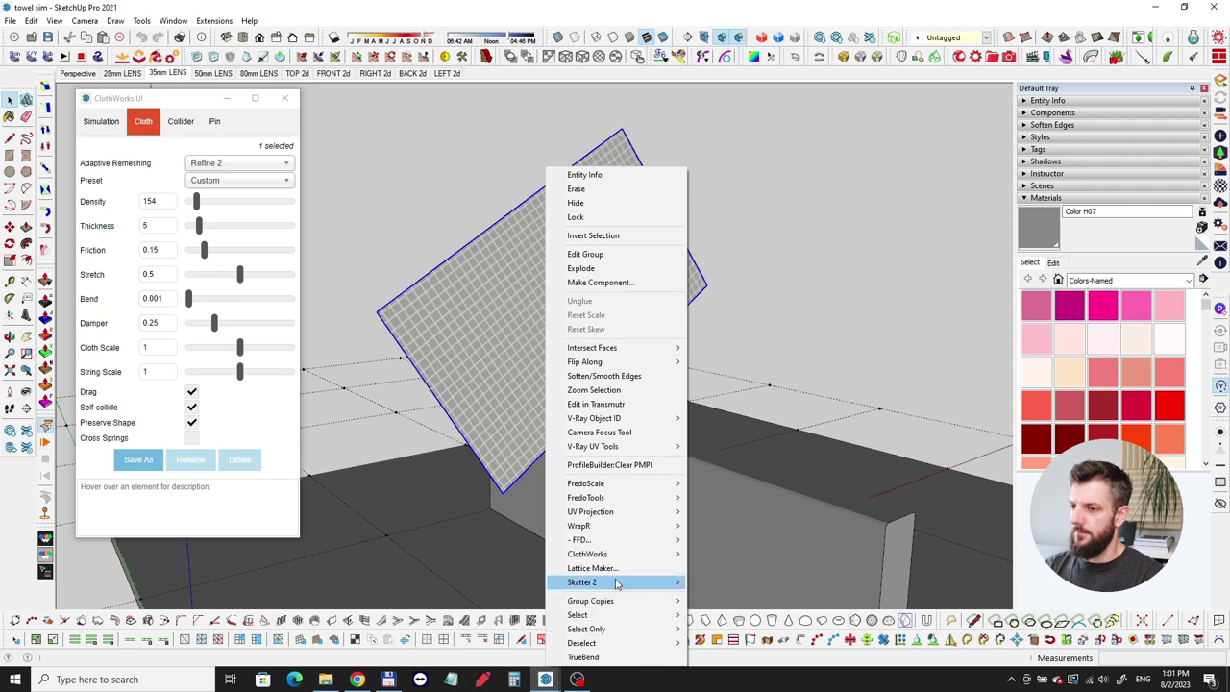
mouse_move(629, 556)
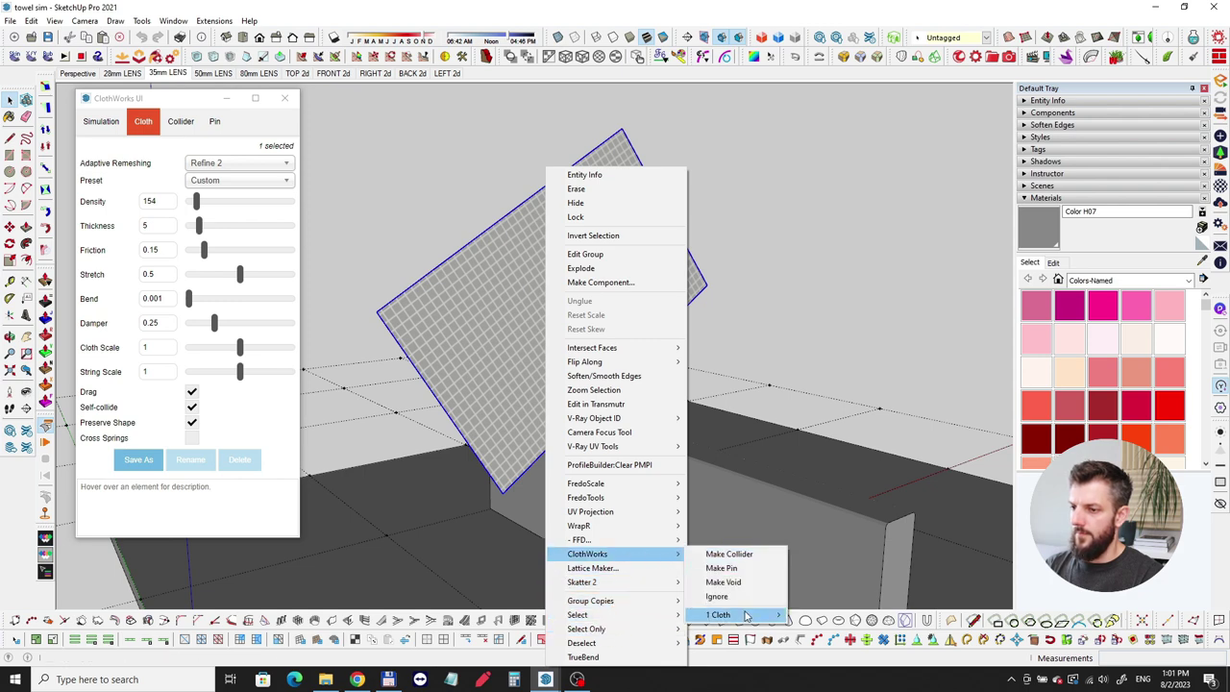
mouse_move(735, 613)
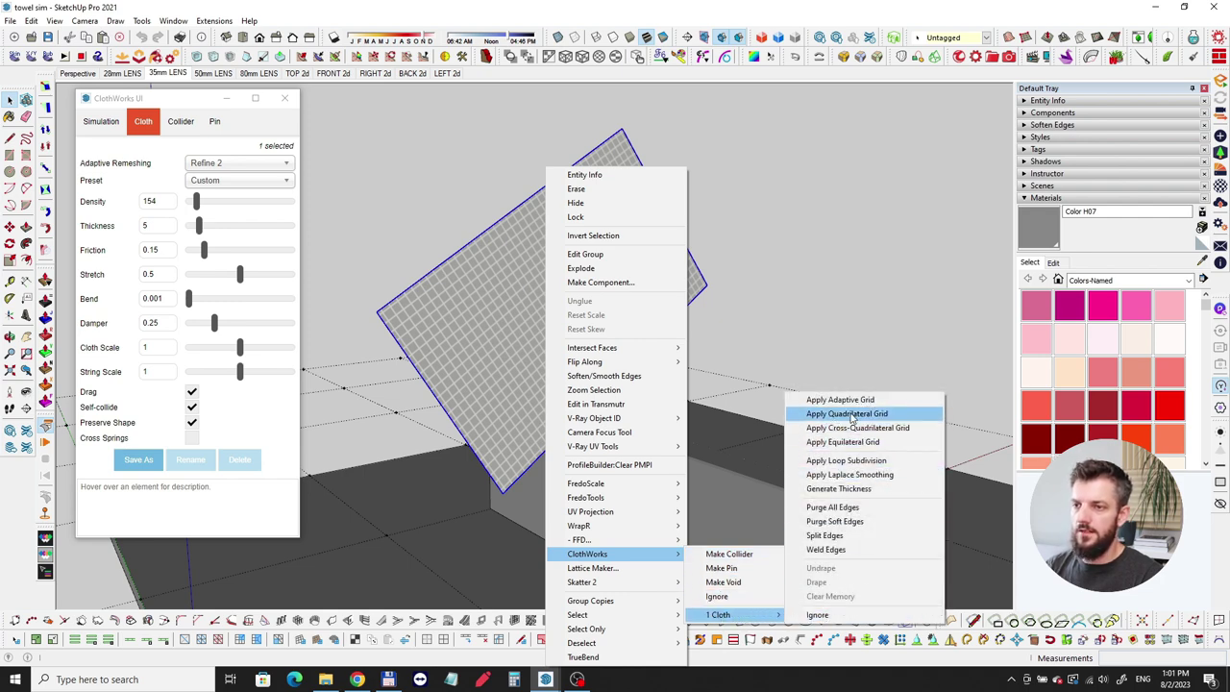
click(708, 316)
Show the hidden geometry to examine the towel's mesh grid, and hide it again
middle_drag(707, 316, 638, 321)
scroll(584, 336, up, 3)
key(alt+h)
key(space)
scroll(535, 242, up, 3)
scroll(518, 213, down, 2)
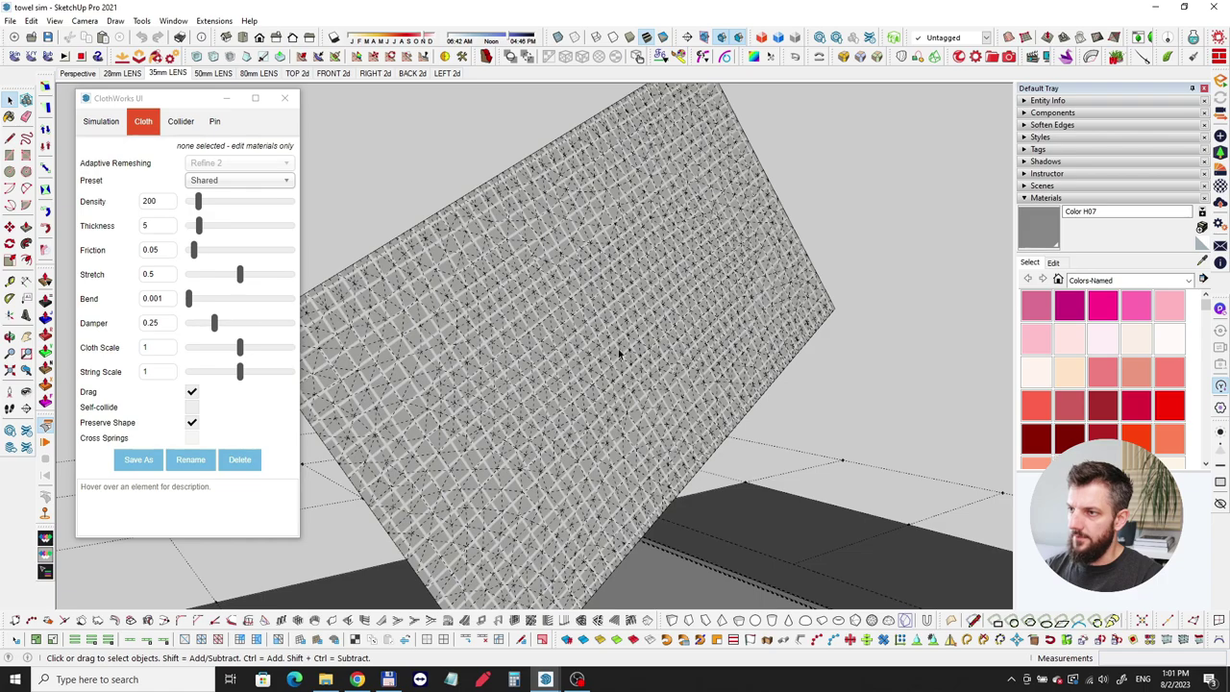
middle_drag(533, 414, 468, 408)
key(space)
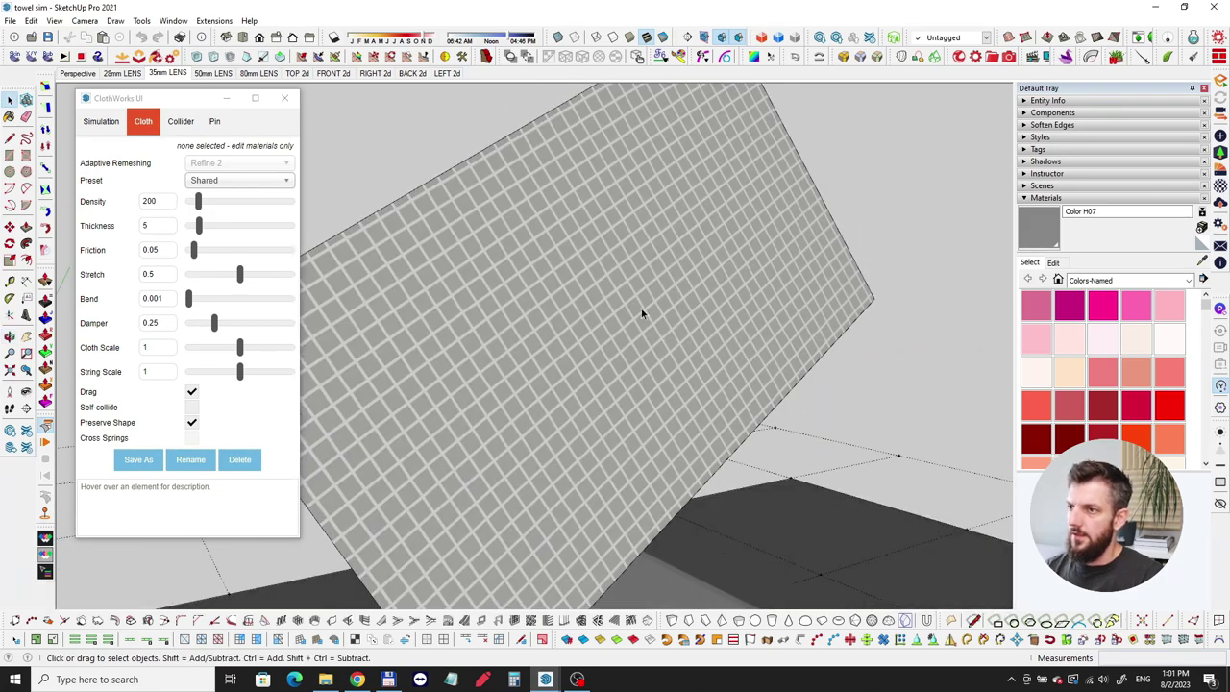
Select the towel and examine its tilted position above the bathtub-edge block
scroll(657, 327, down, 5)
click(602, 337)
middle_drag(604, 342, 571, 368)
scroll(613, 329, up, 3)
key(s)
scroll(496, 419, up, 3)
scroll(610, 392, down, 5)
middle_drag(597, 430, 768, 415)
middle_drag(631, 407, 687, 394)
scroll(602, 288, up, 3)
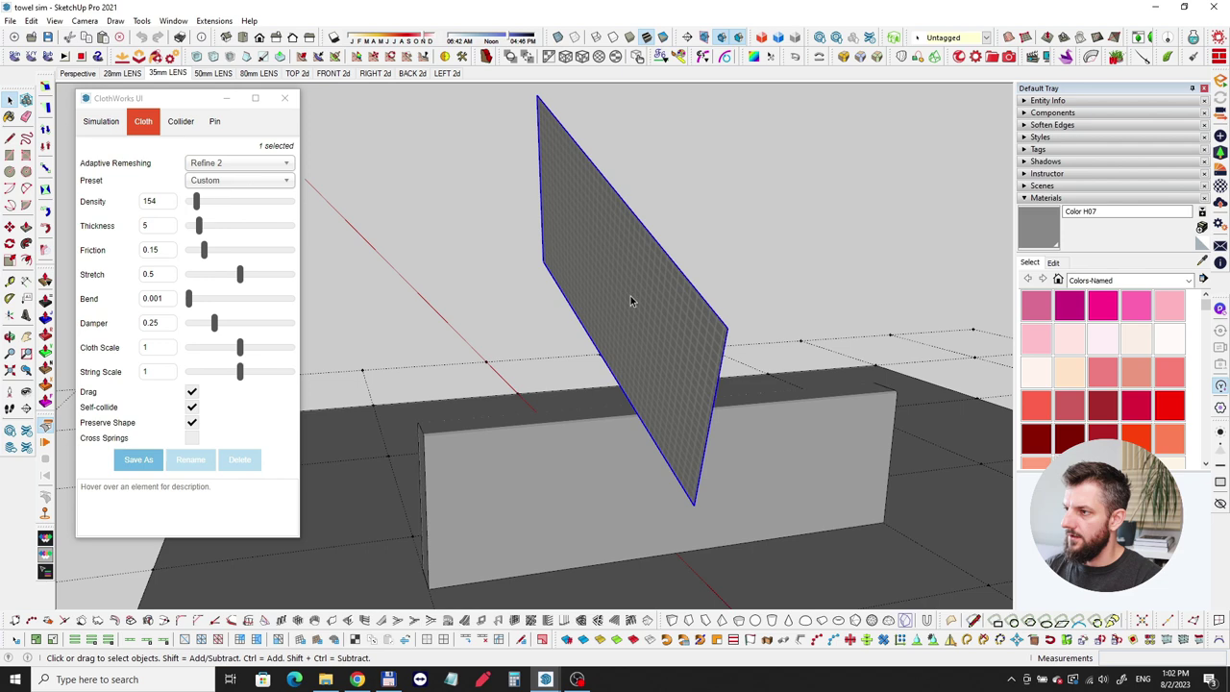
Assign the Cotton preset to the selected towel in its ClothWorks cloth settings
click(103, 122)
click(143, 122)
click(205, 182)
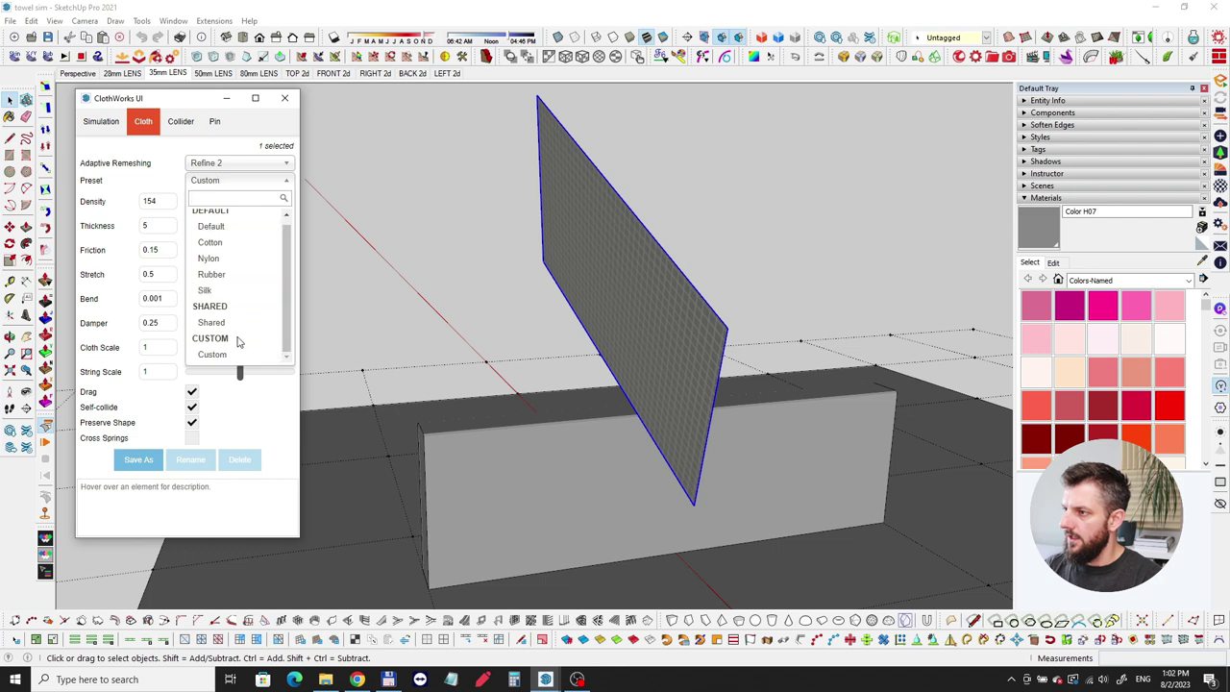
scroll(230, 315, up, 1)
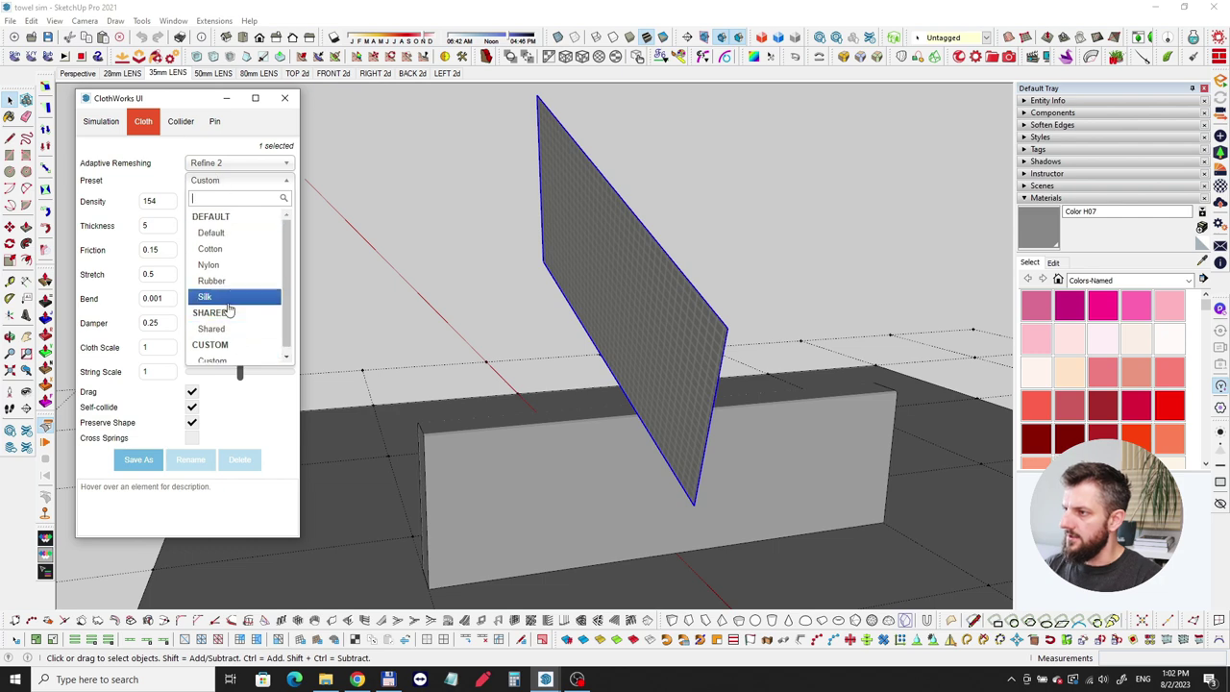
click(215, 251)
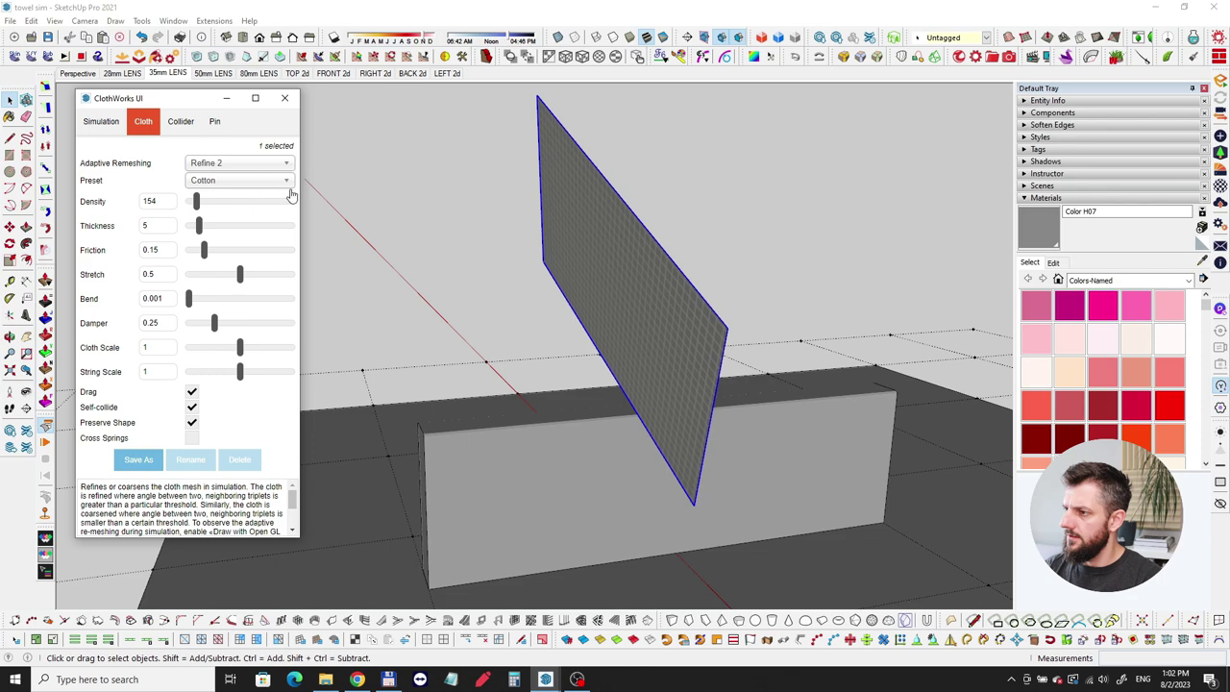
Review the adaptive remeshing levels for the towel and choose Refine 2
middle_drag(699, 401, 539, 320)
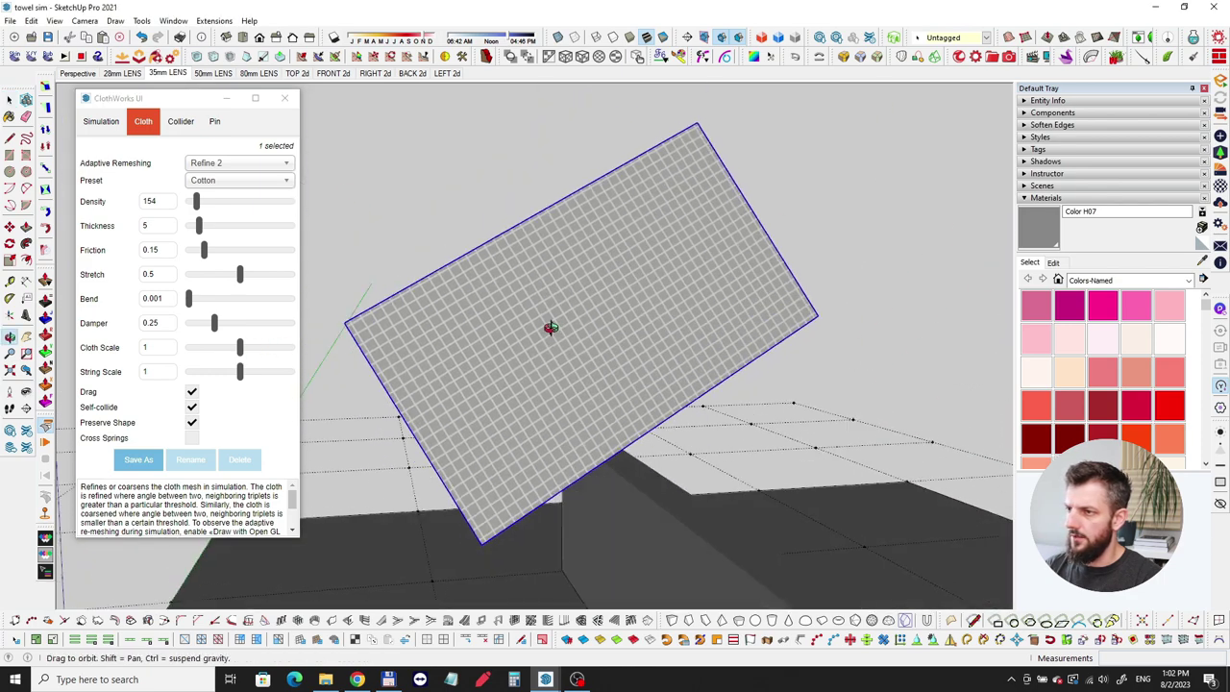
drag(550, 327, 567, 278)
key(space)
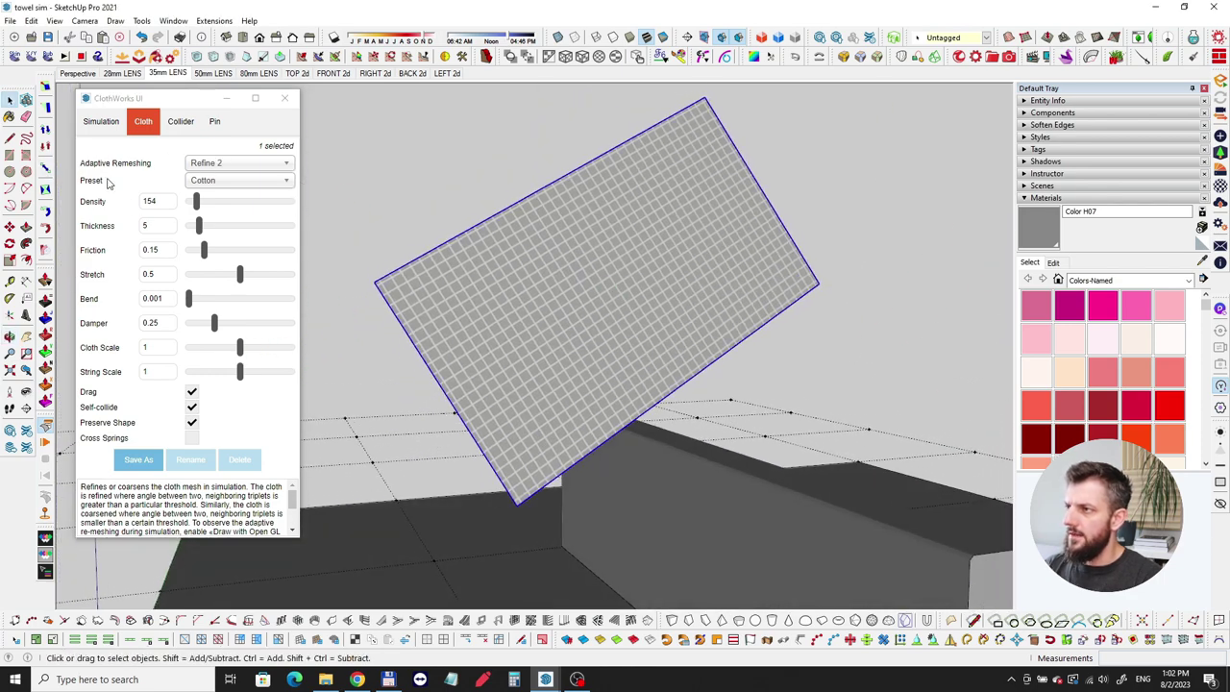
middle_drag(619, 330, 692, 356)
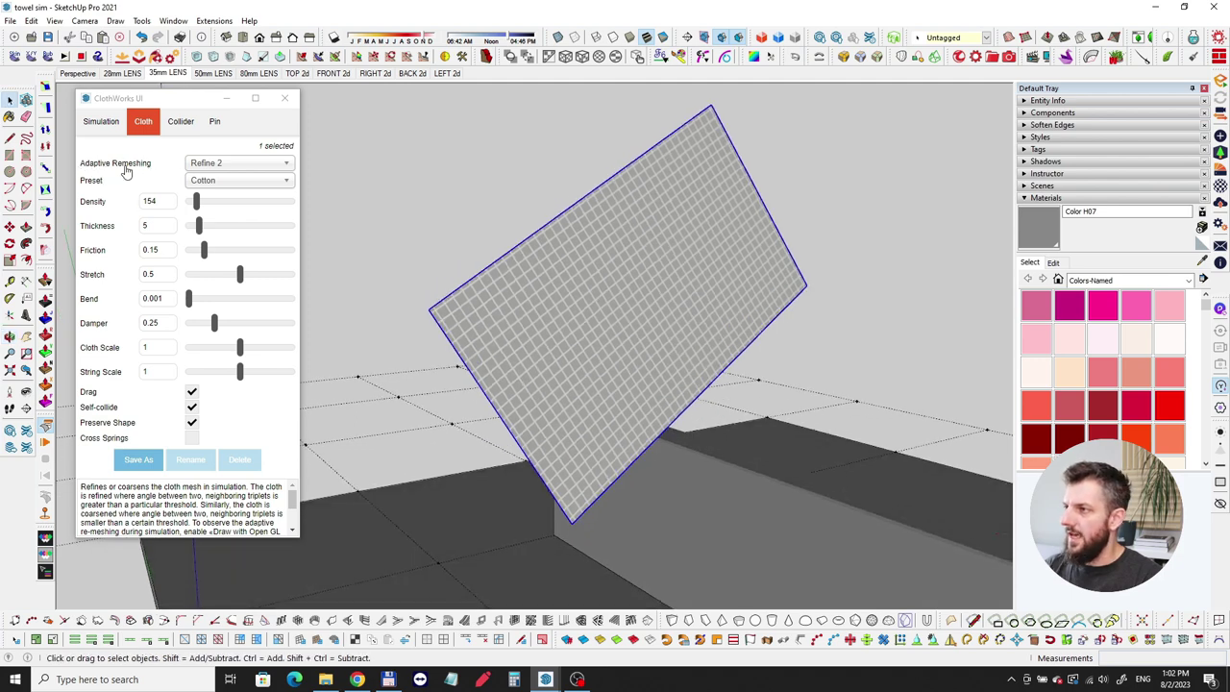
click(199, 166)
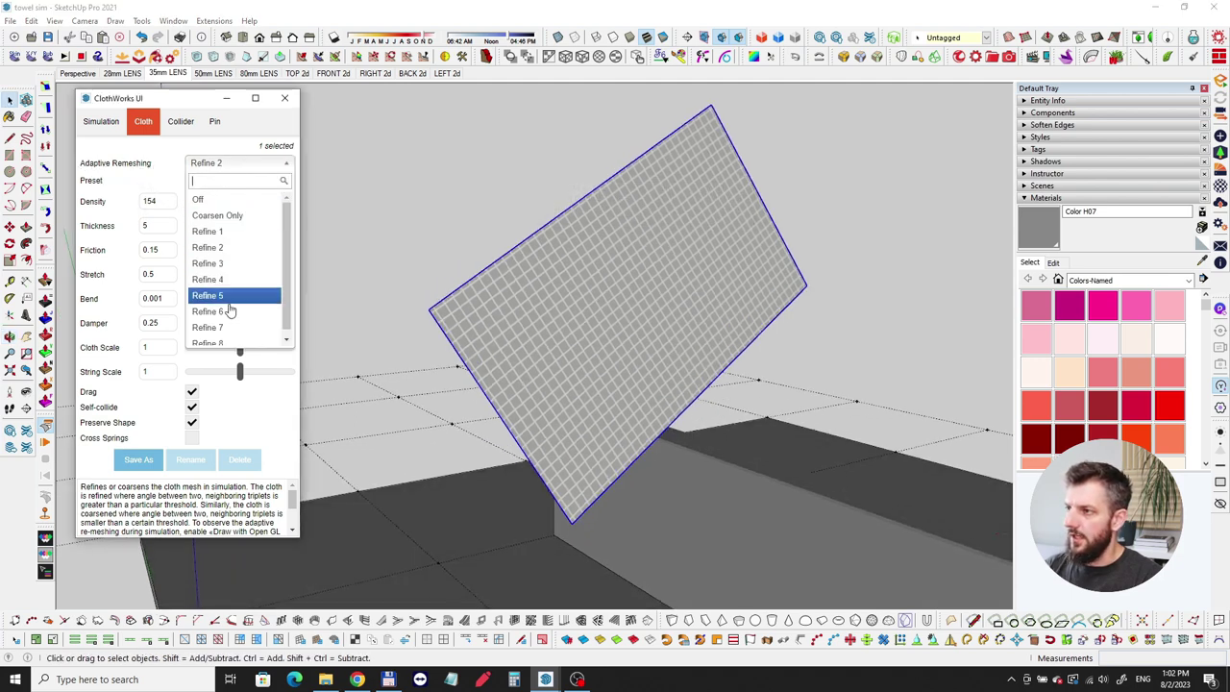
scroll(237, 288, up, 1)
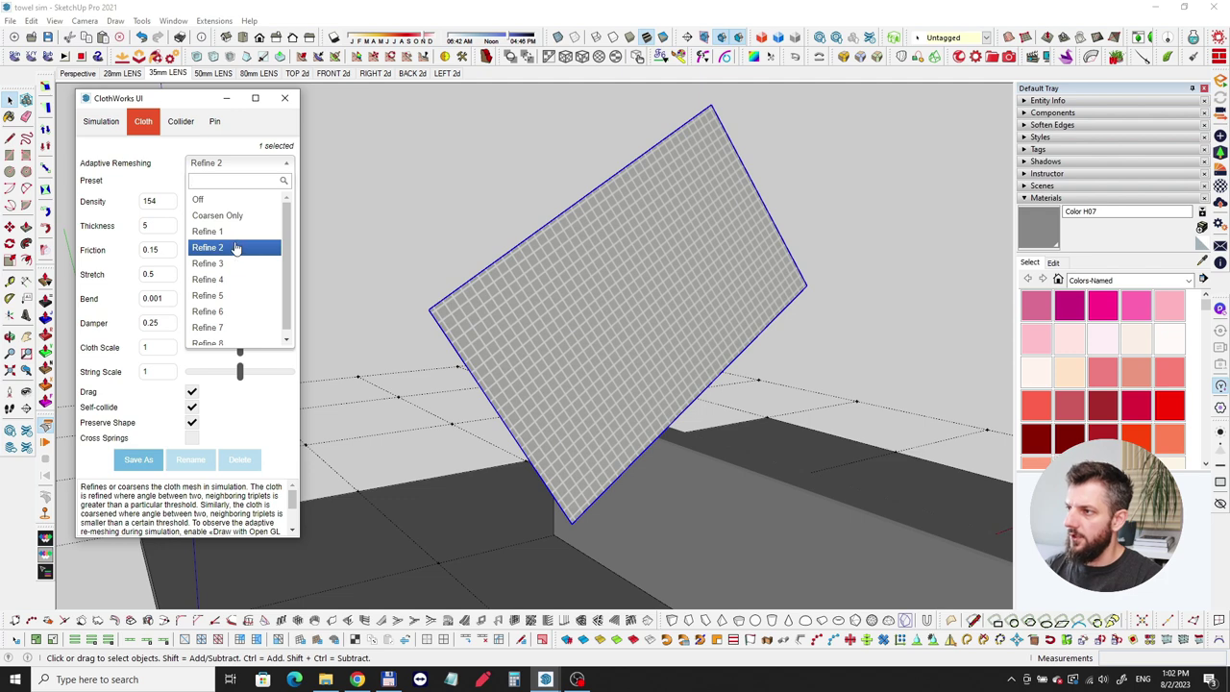
click(236, 248)
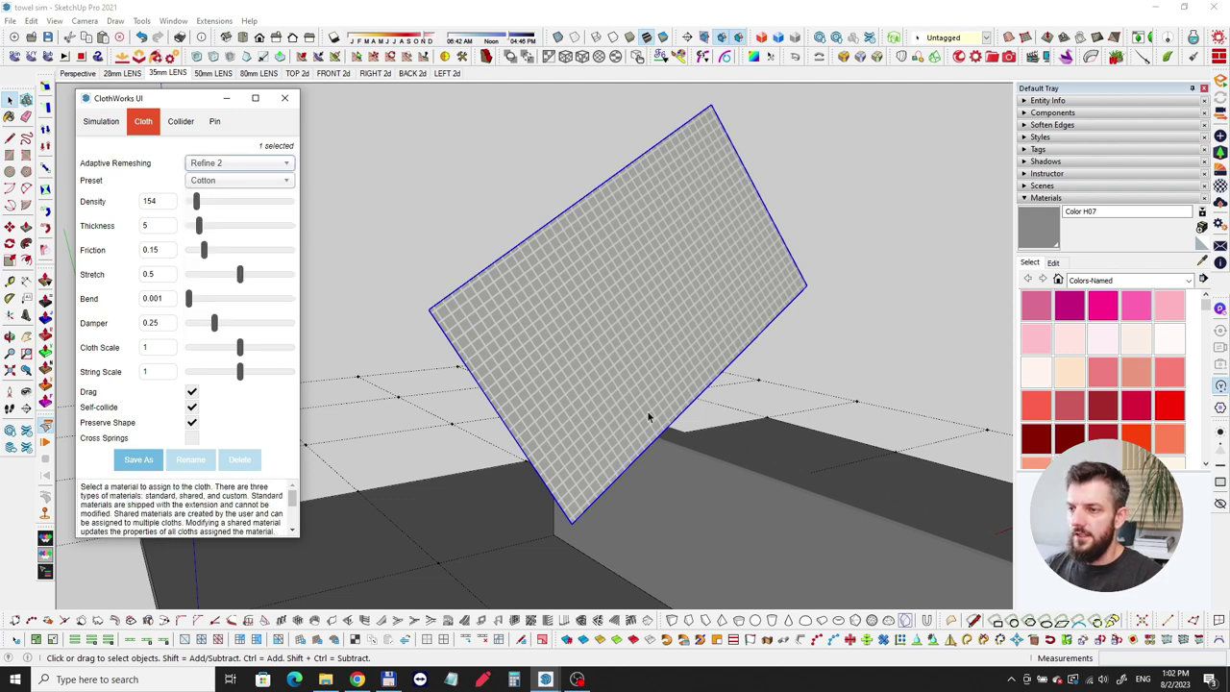
View the collider settings of the bathtub-edge block and reselect the towel
middle_drag(640, 480, 589, 392)
click(696, 391)
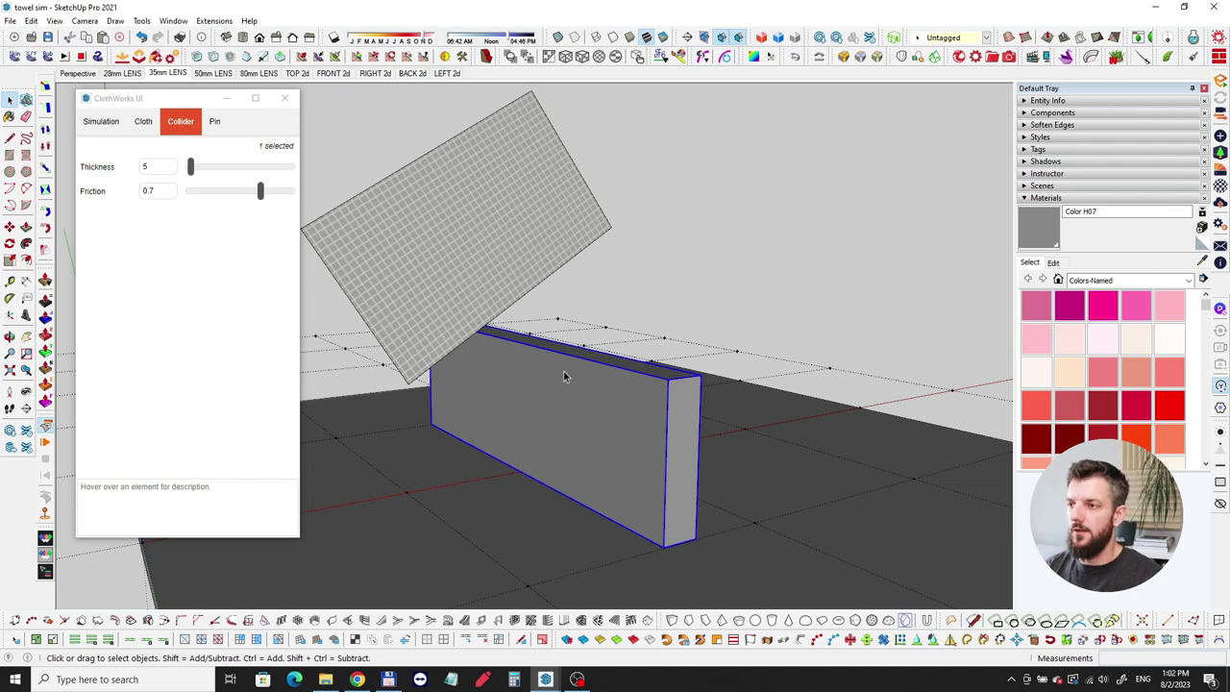
click(426, 204)
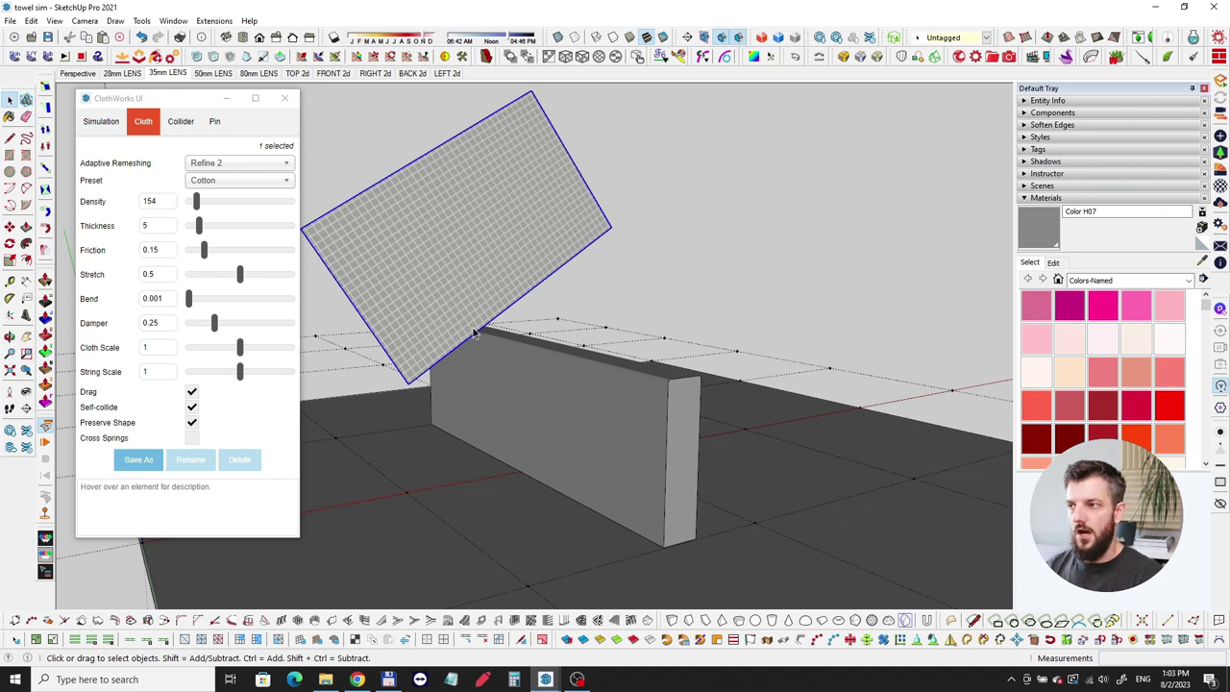
Examine where the towel meets the block and keep its adaptive remeshing at Refine 2
mouse_move(470, 248)
middle_down()
mouse_move(491, 253)
mouse_move(529, 379)
middle_up()
scroll(531, 387, up, 2)
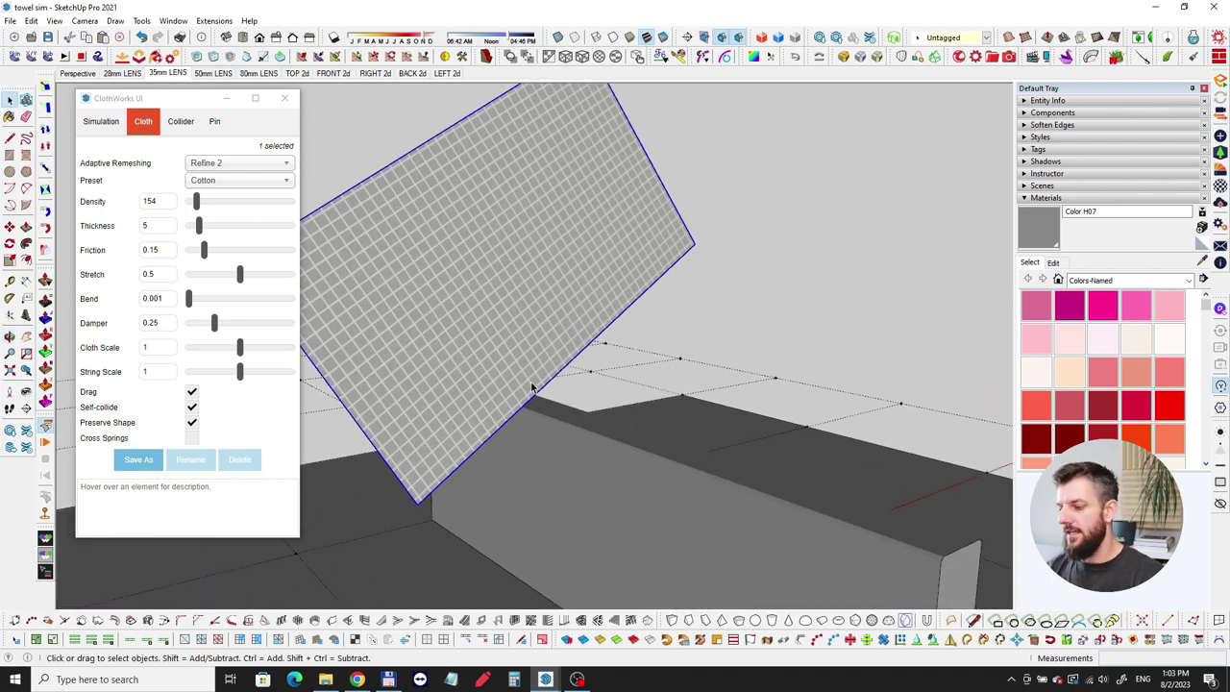
mouse_move(531, 387)
middle_down()
mouse_move(464, 351)
mouse_move(532, 351)
mouse_move(570, 305)
mouse_move(510, 318)
middle_up()
scroll(553, 301, down, 2)
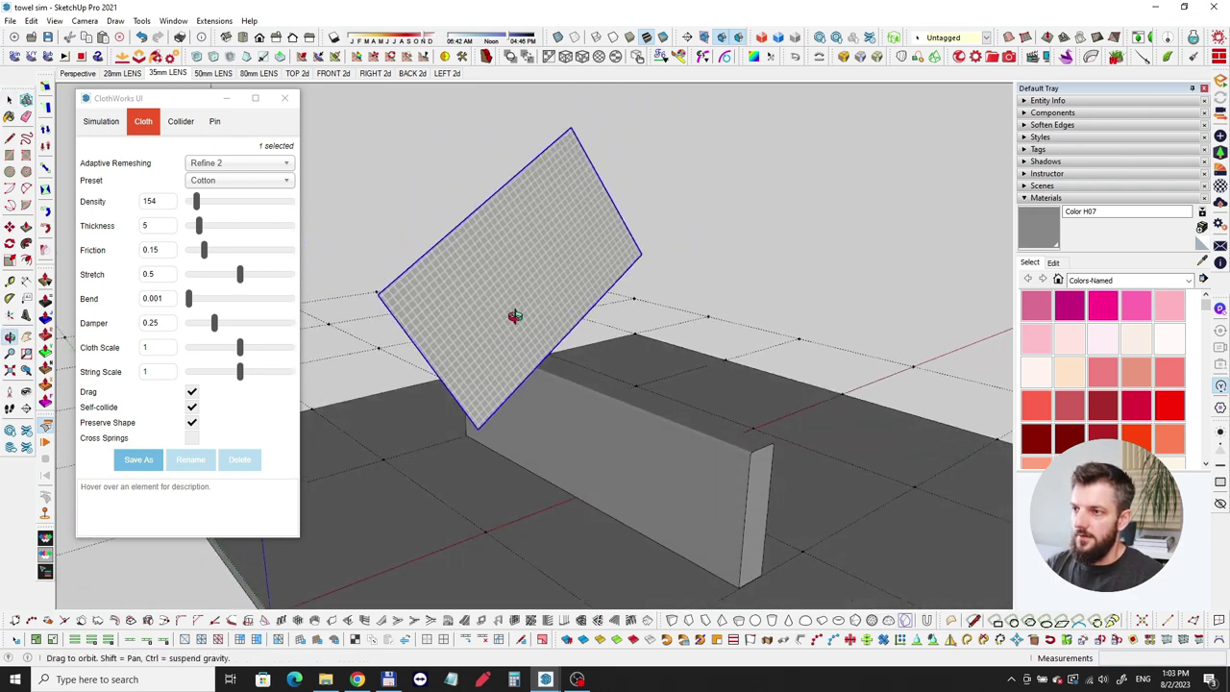
click(231, 163)
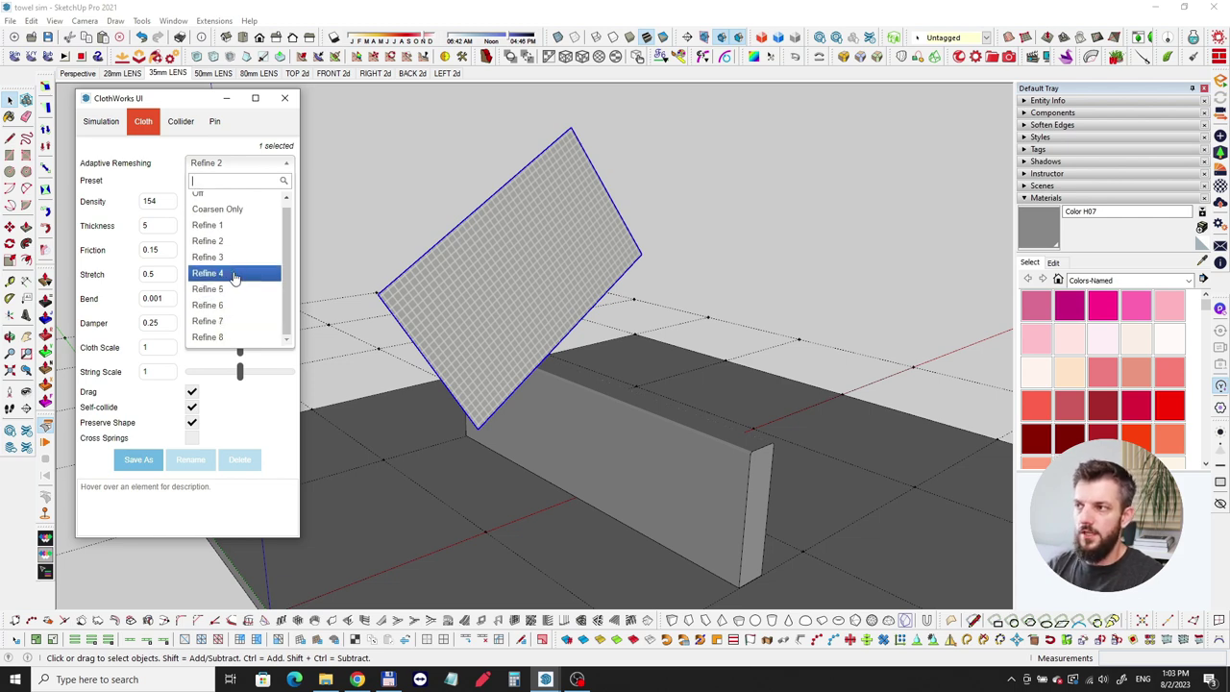
click(231, 241)
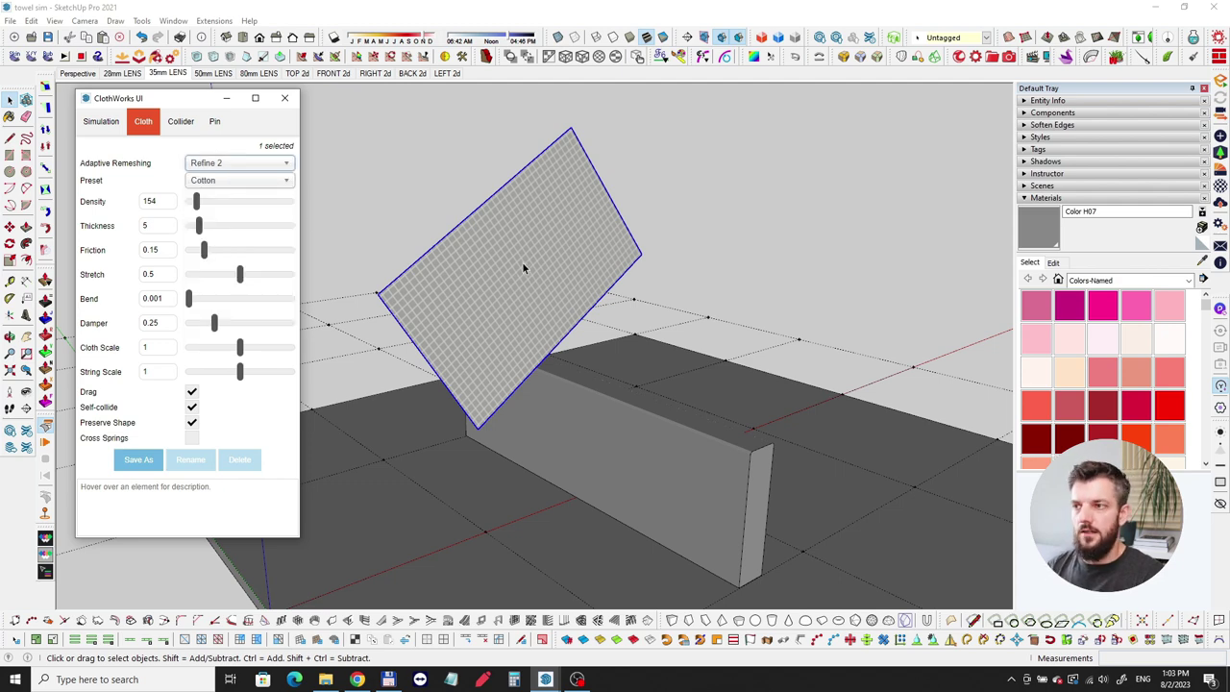
Run the ClothWorks simulation until the towel drapes over the bathtub-edge block, and stop it
mouse_move(512, 277)
middle_down()
mouse_move(483, 266)
mouse_move(535, 297)
mouse_move(527, 306)
mouse_move(463, 310)
middle_up()
scroll(527, 306, down, 4)
scroll(506, 272, up, 4)
middle_drag(506, 272, 519, 317)
scroll(486, 307, down, 2)
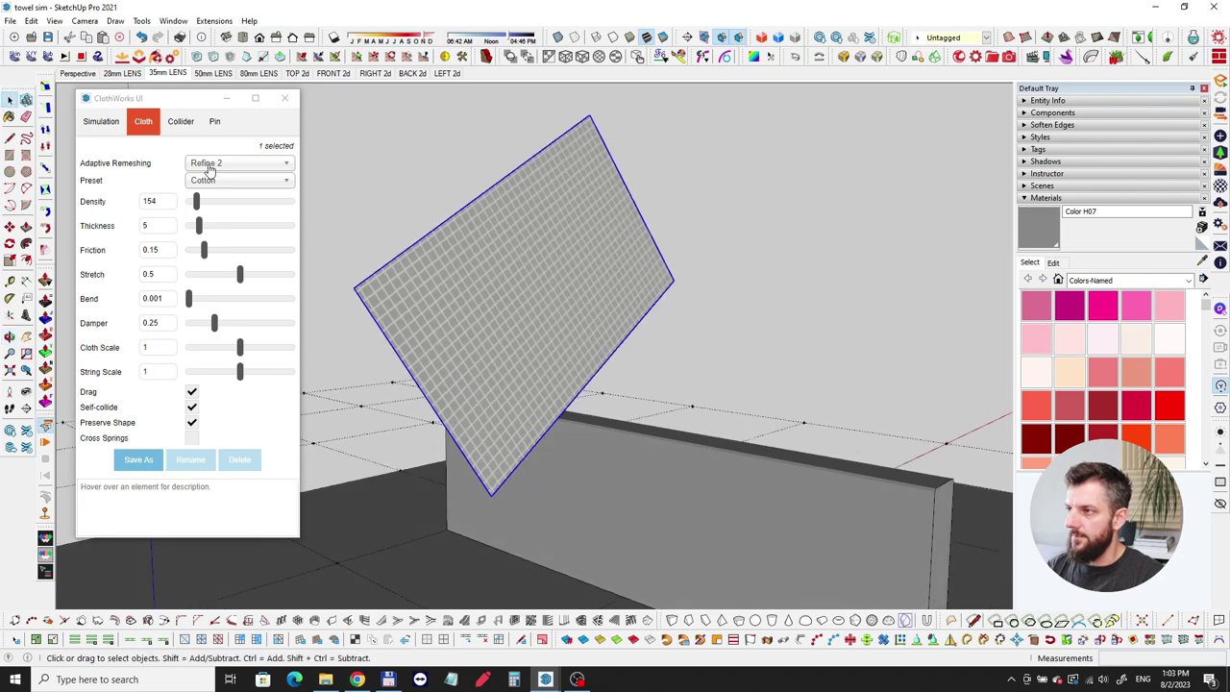
mouse_move(173, 171)
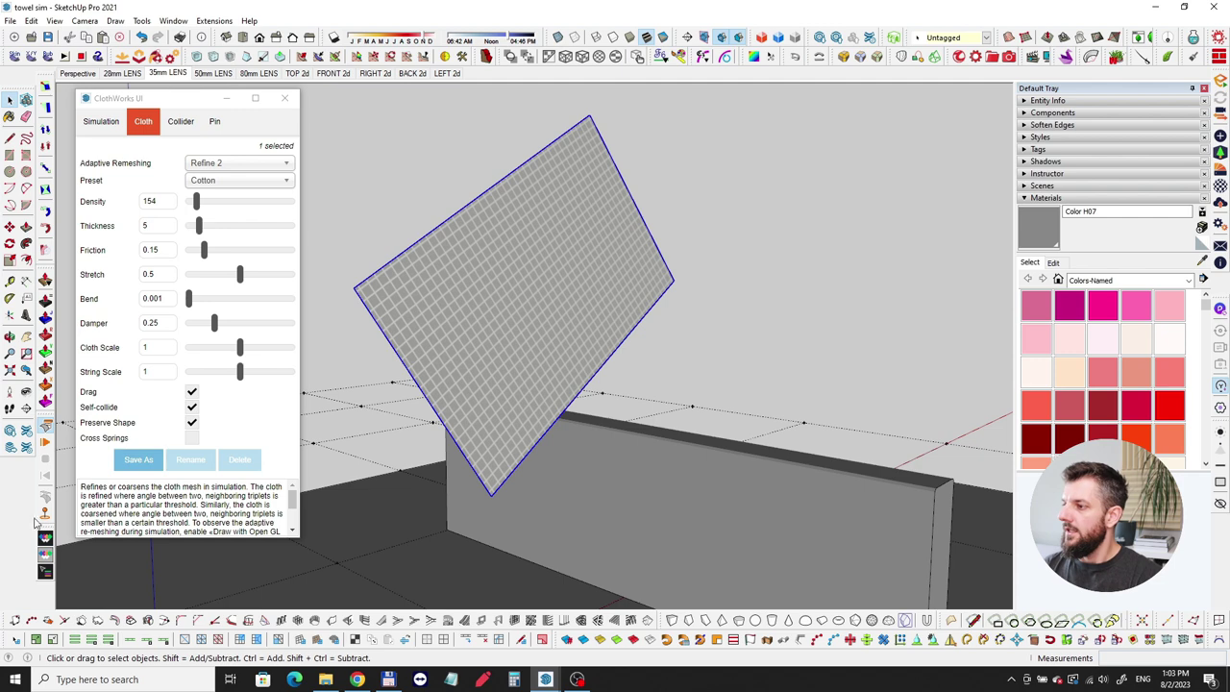
middle_drag(649, 411, 480, 376)
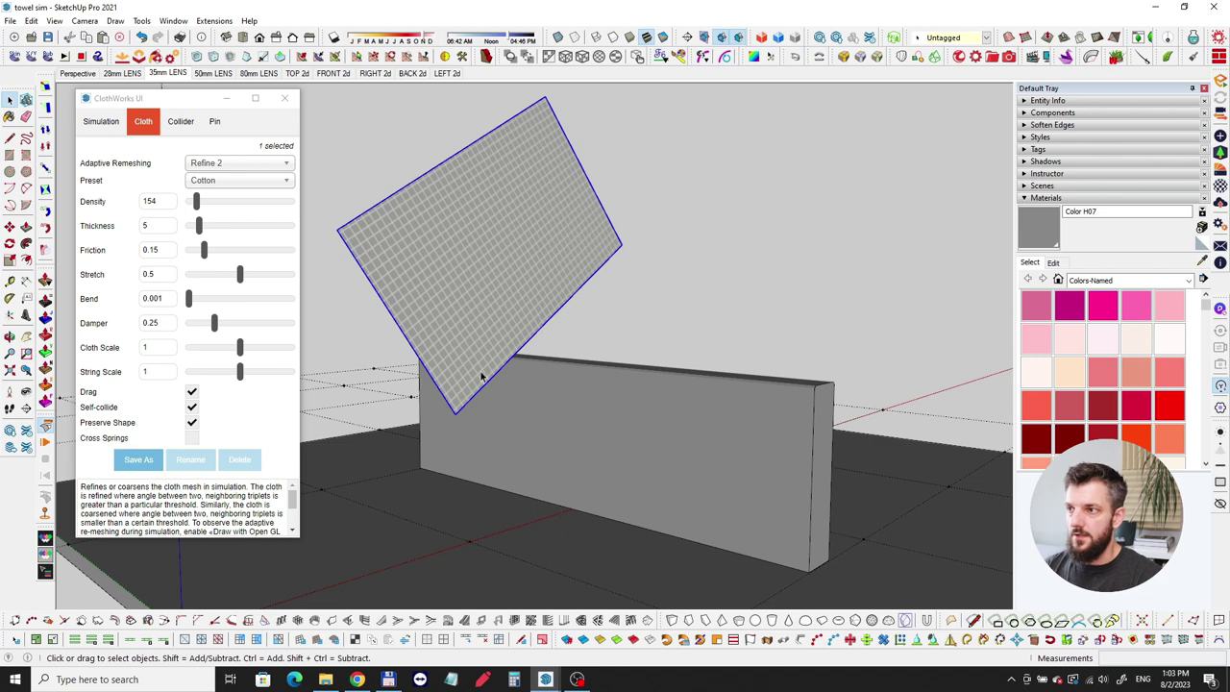
click(45, 442)
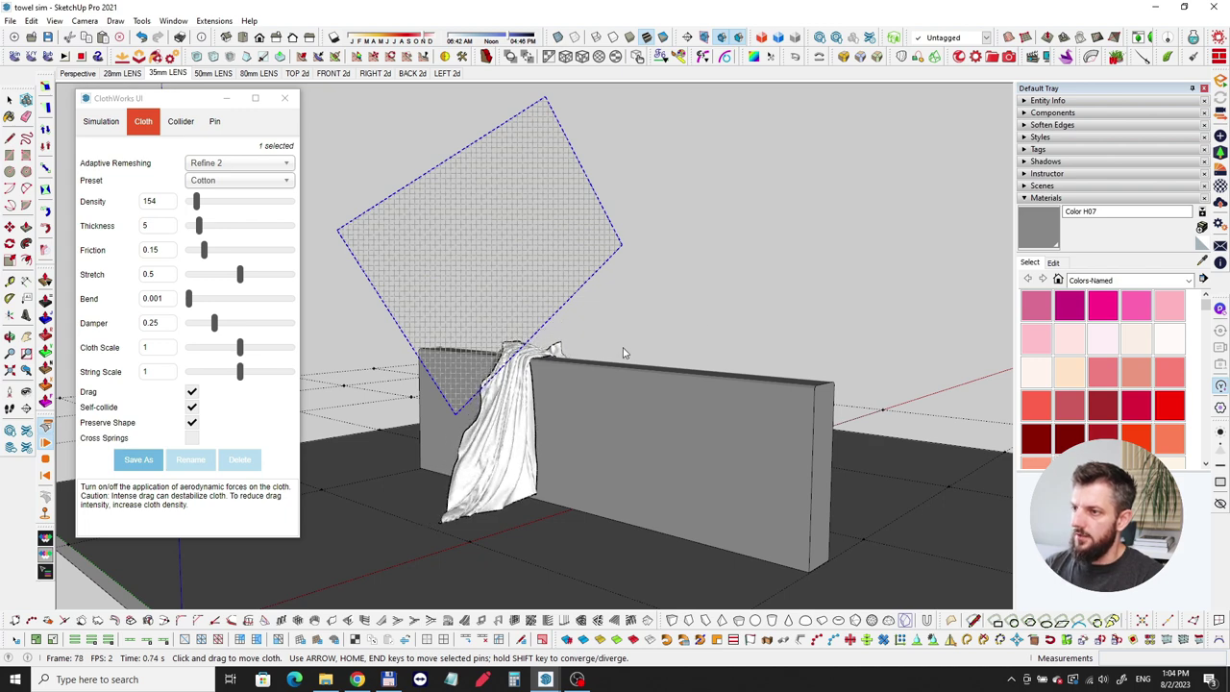
middle_drag(636, 358, 692, 398)
scroll(403, 378, up, 2)
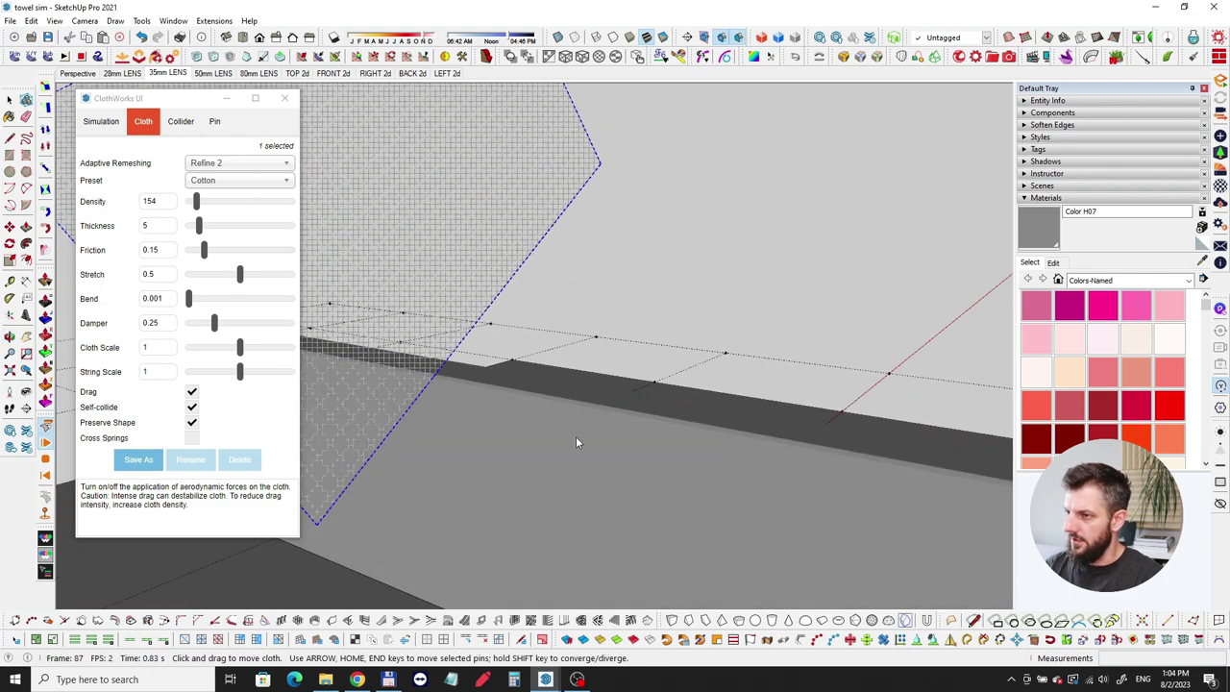
middle_drag(593, 431, 501, 470)
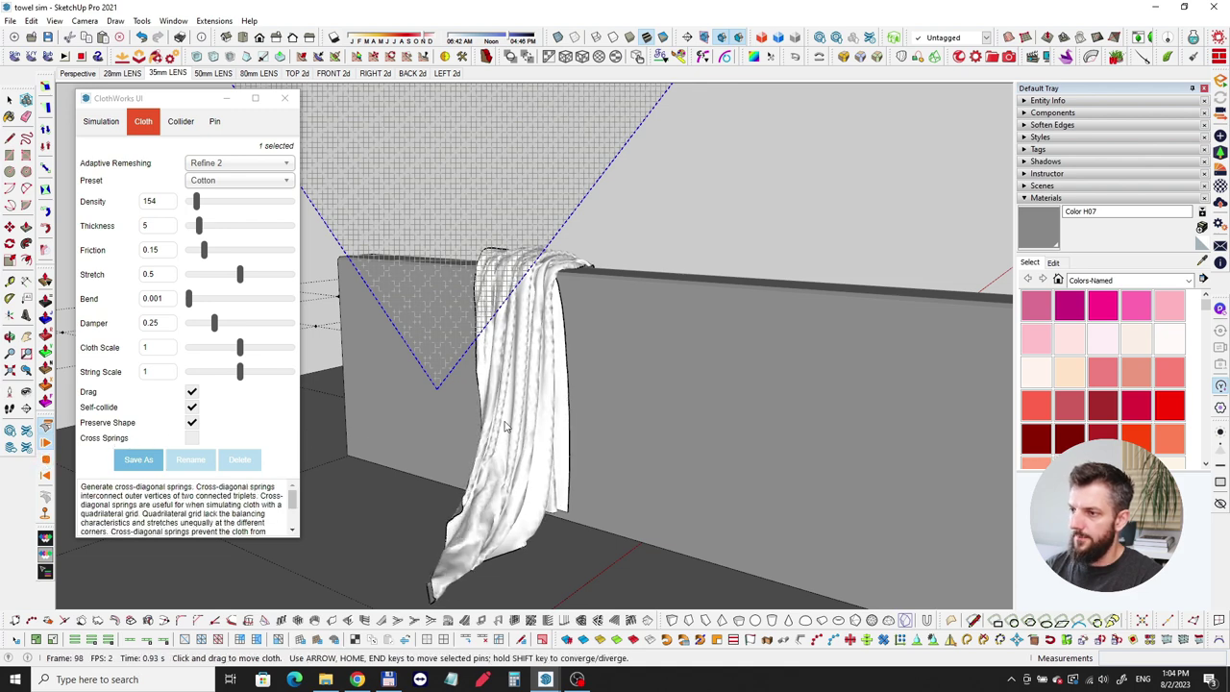
key(space)
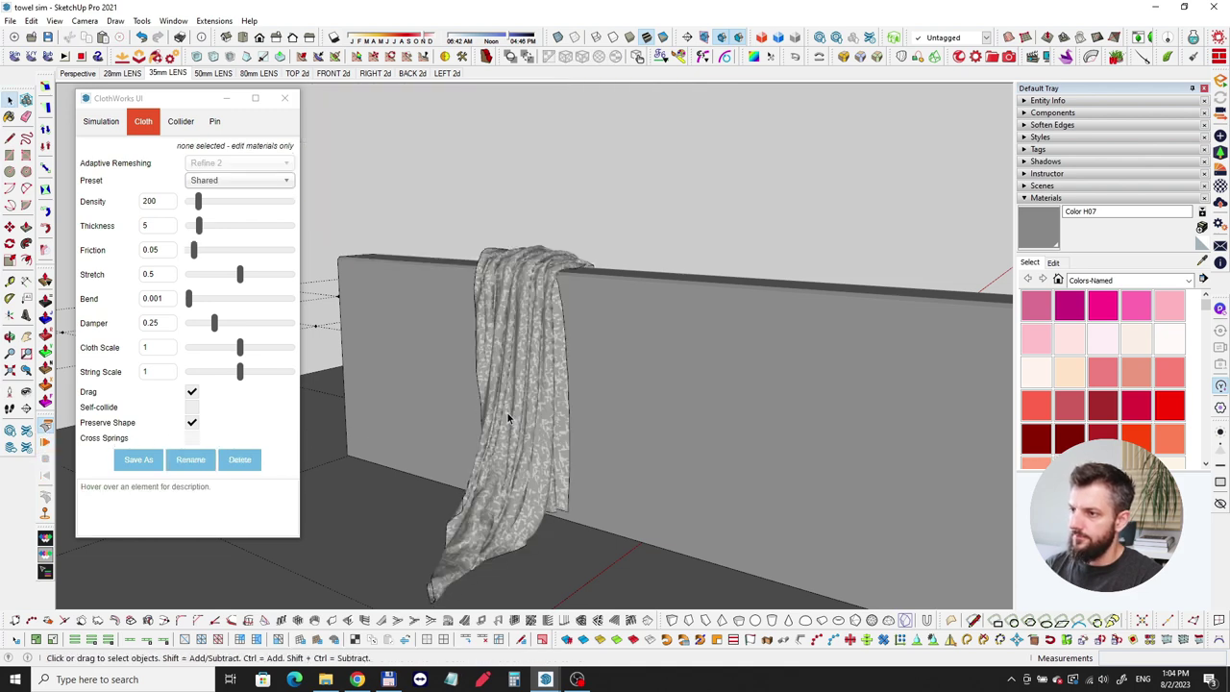
Select the draped towel and show hidden geometry to examine the mesh along its folds
middle_drag(458, 309, 532, 318)
click(566, 312)
scroll(533, 318, up, 1)
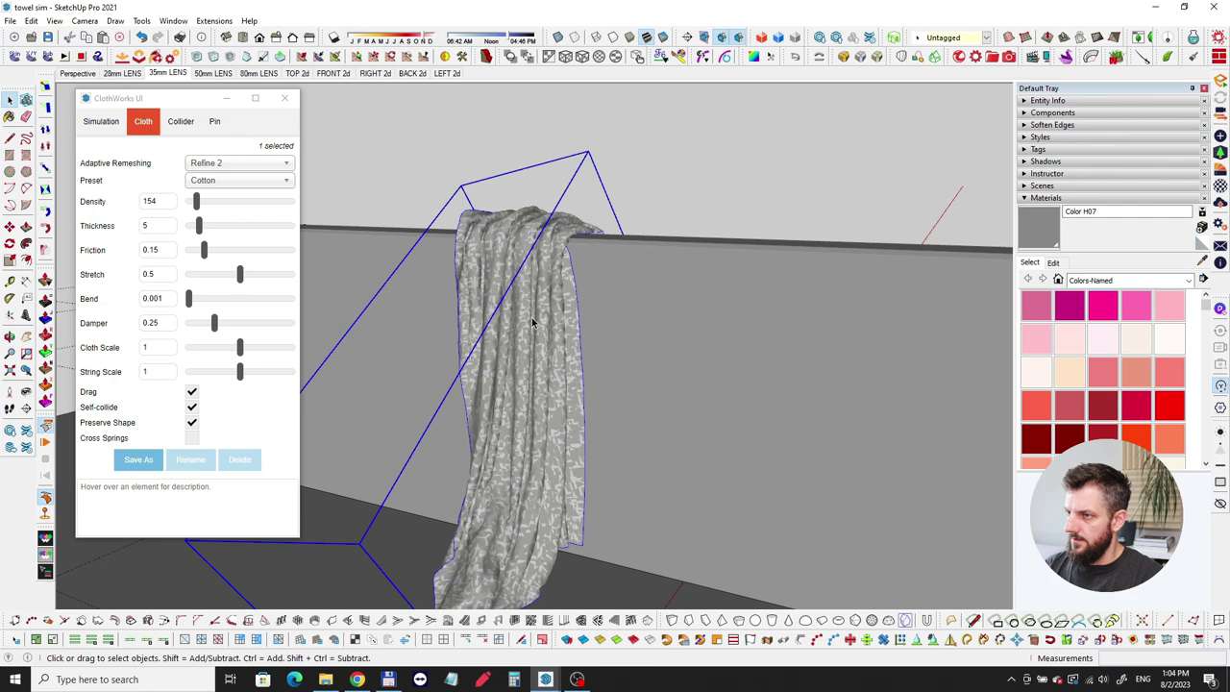
scroll(532, 322, up, 1)
right_click(532, 322)
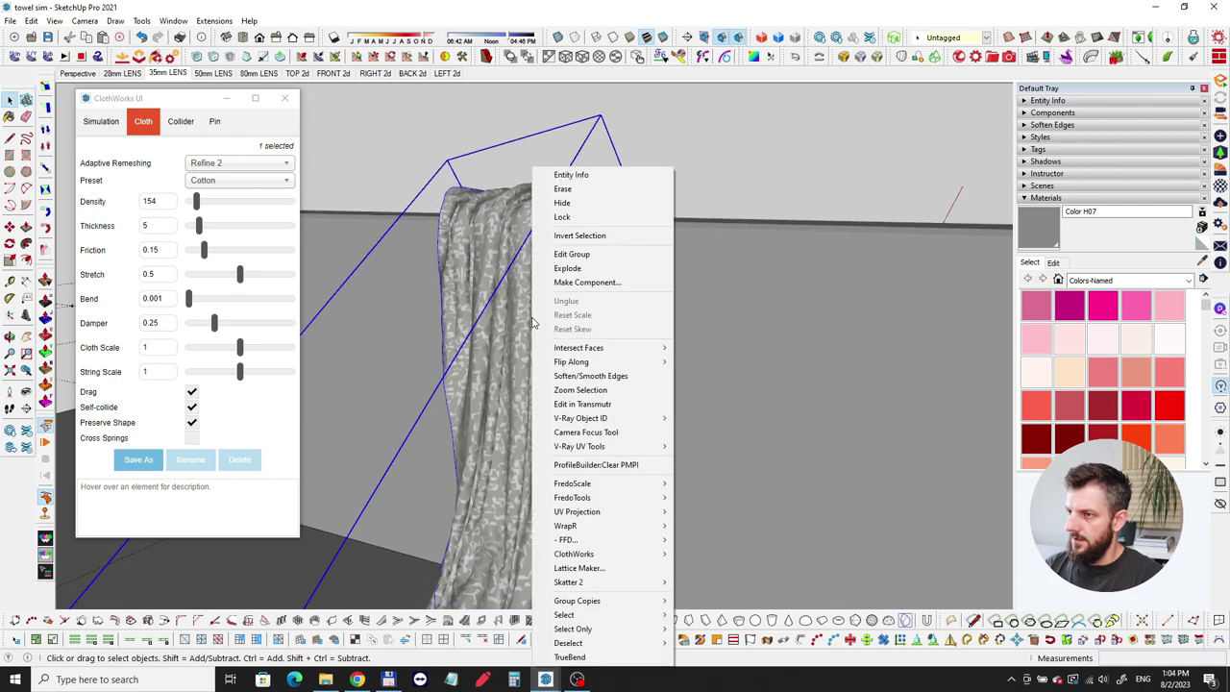
click(514, 324)
middle_drag(515, 325, 511, 323)
key(alt+h)
scroll(535, 282, up, 3)
middle_drag(535, 284, 500, 186)
scroll(582, 274, down, 5)
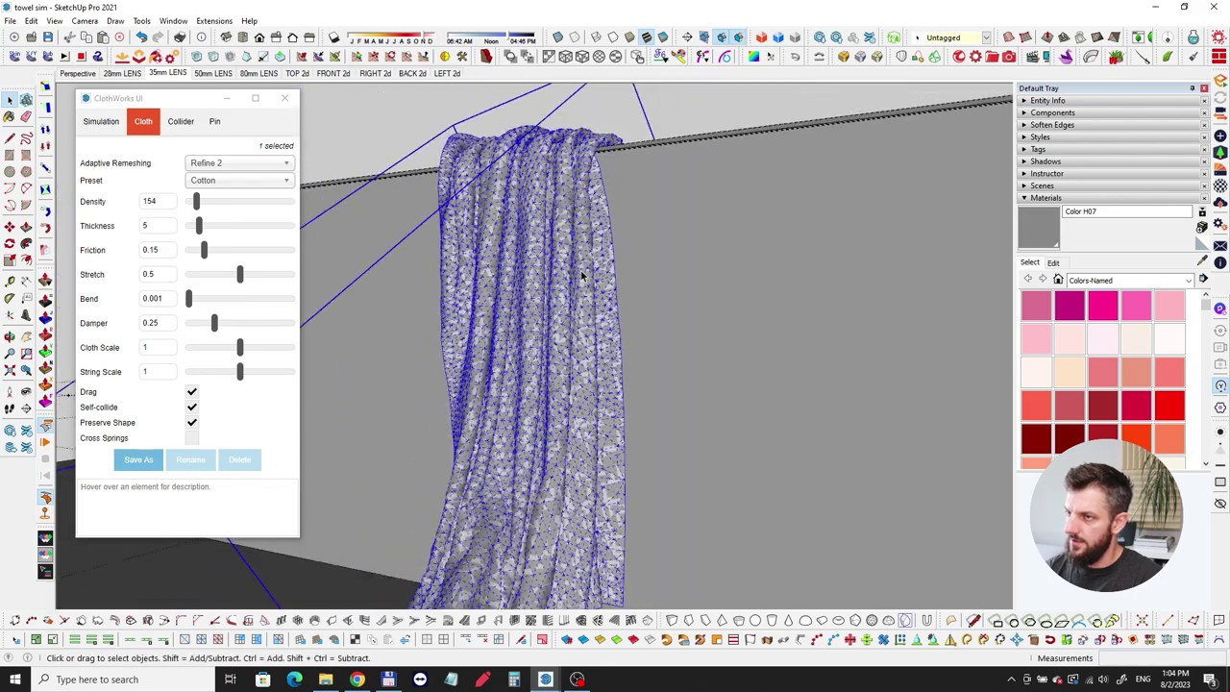
scroll(578, 260, up, 4)
middle_drag(578, 259, 568, 315)
scroll(570, 290, up, 5)
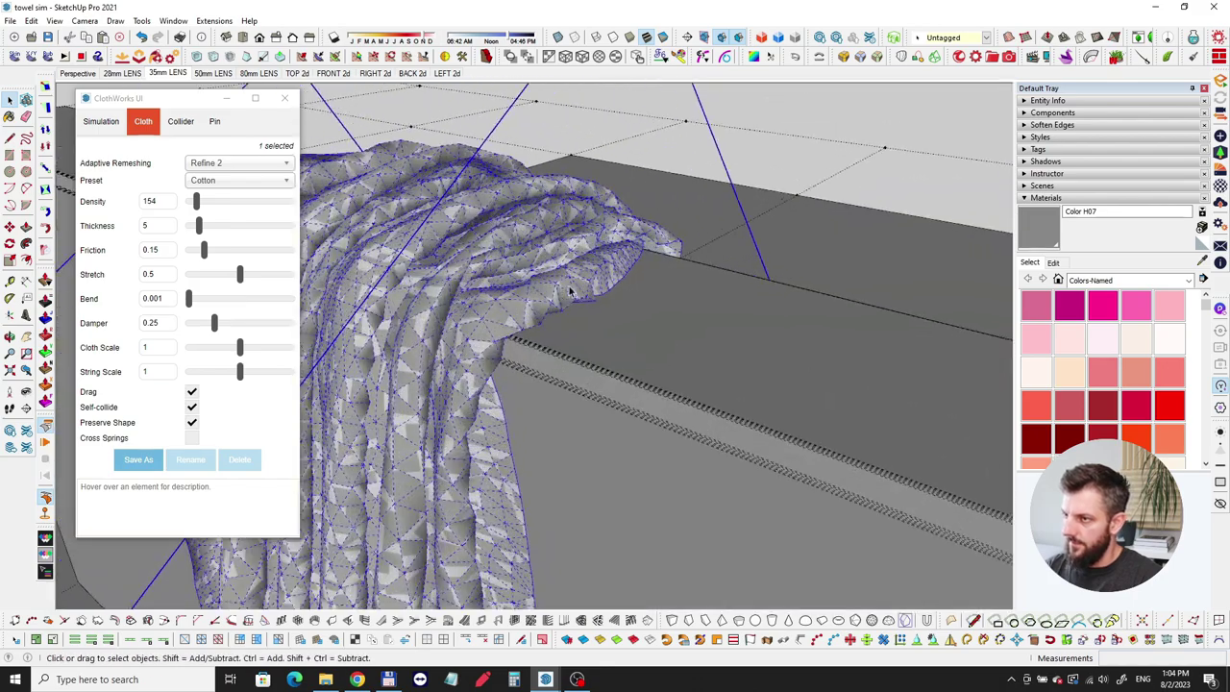
middle_drag(608, 276, 537, 223)
scroll(629, 225, down, 7)
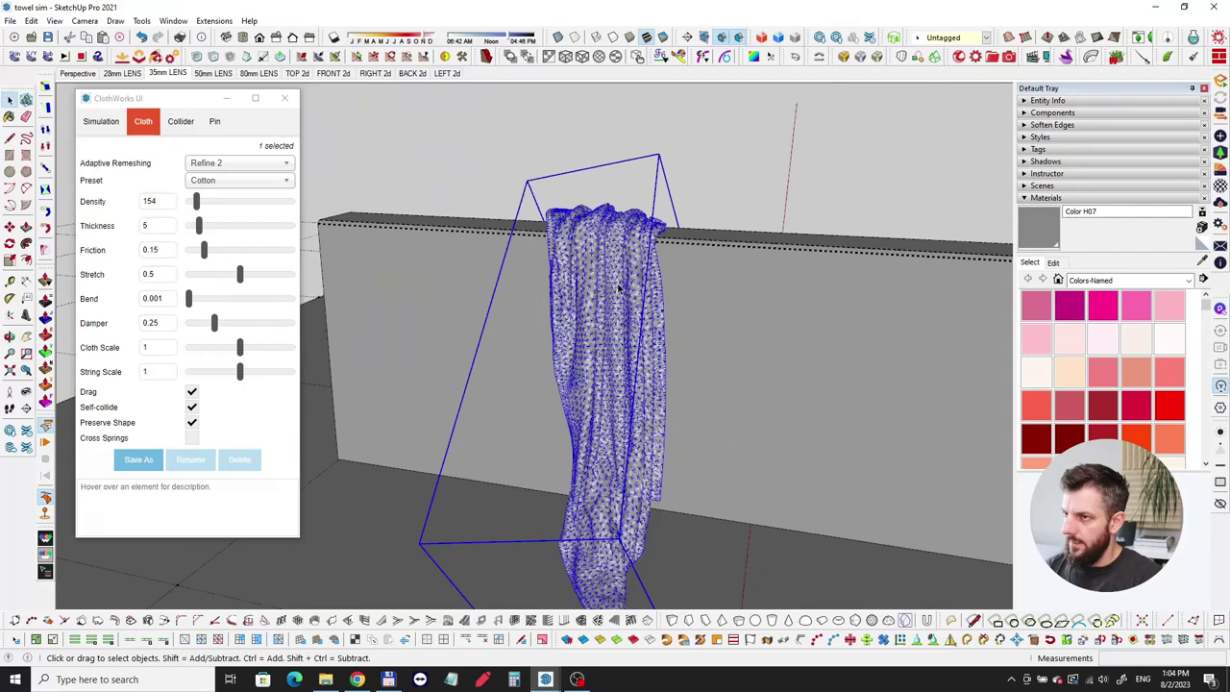
Apply ClothWorks Loop Subdivision to the draped towel
shift+middle_drag(600, 378, 609, 327)
scroll(608, 326, up, 5)
right_click(632, 181)
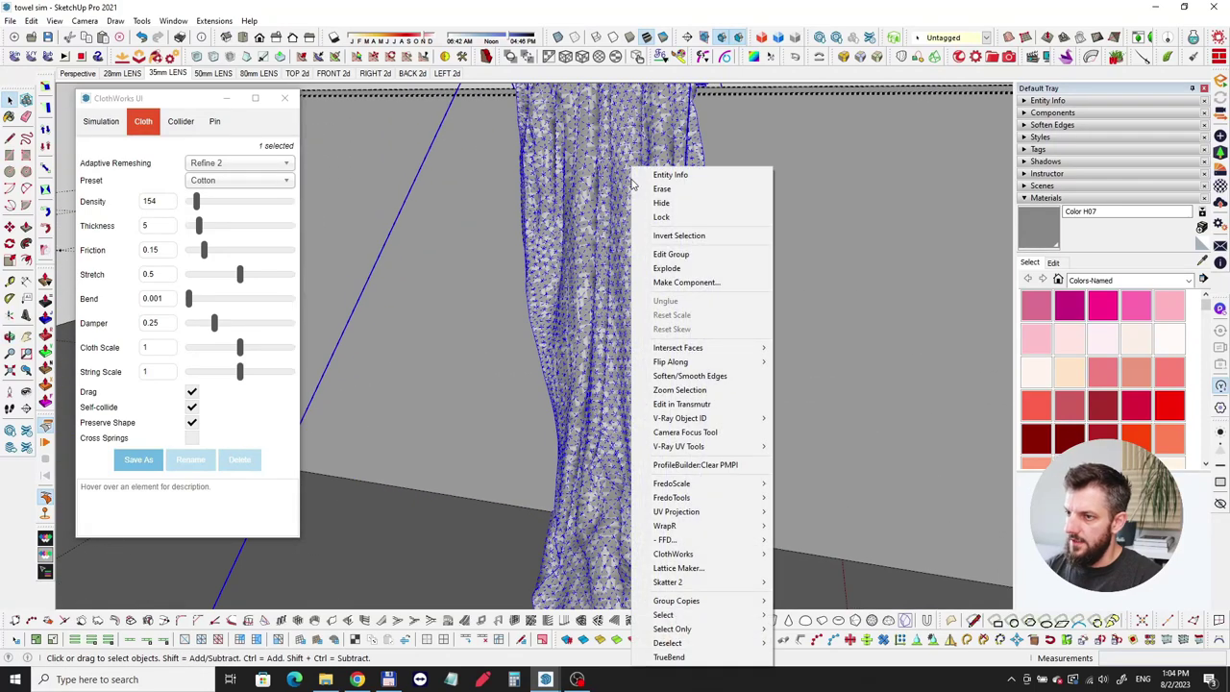
mouse_move(726, 555)
mouse_move(834, 614)
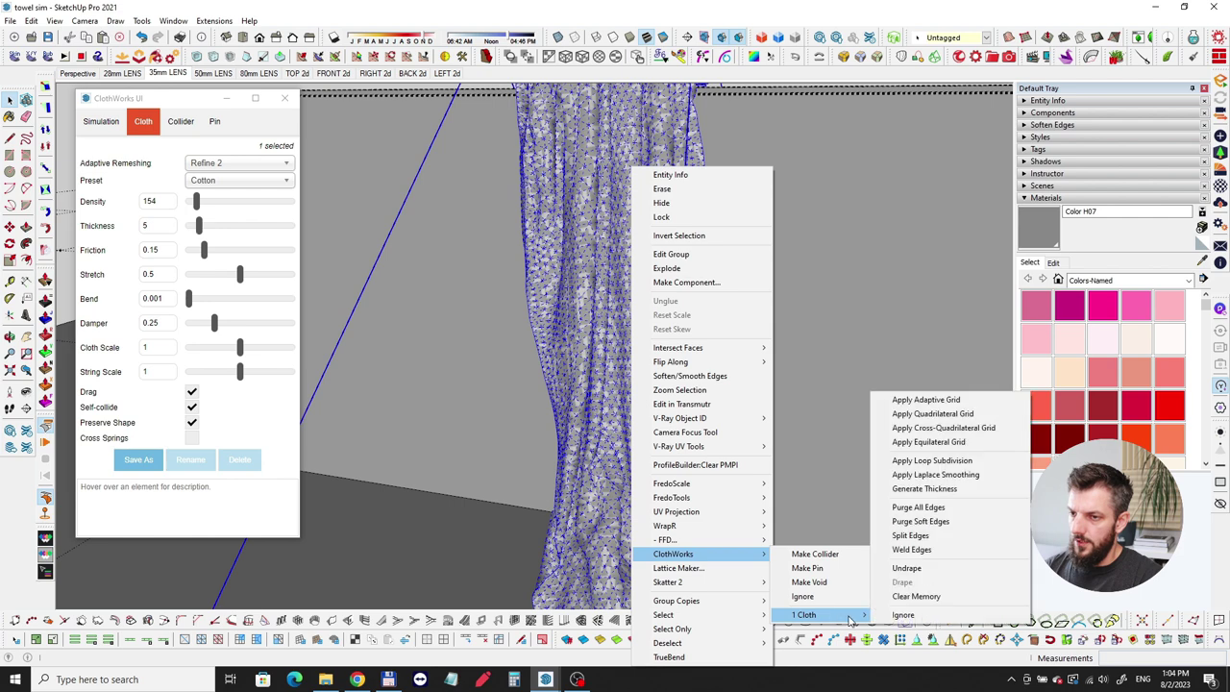
click(920, 461)
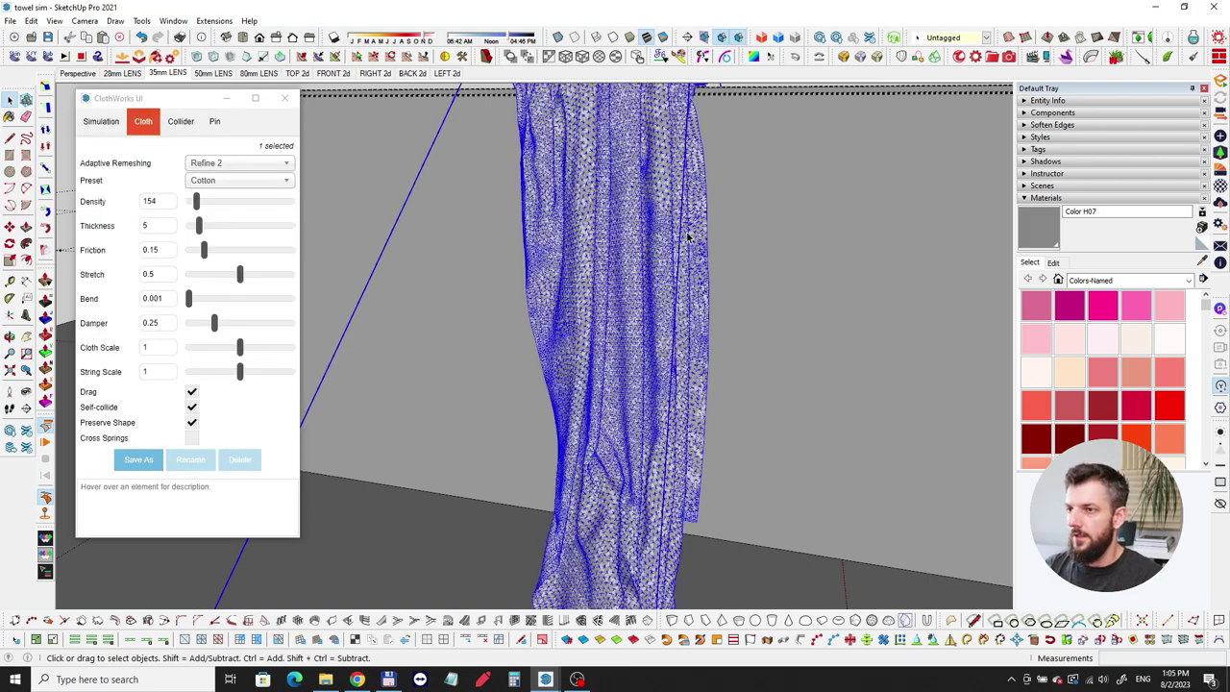
Examine the subdivided towel's mesh and folds, and hide the hidden geometry again
middle_drag(650, 183, 616, 357)
scroll(615, 284, up, 5)
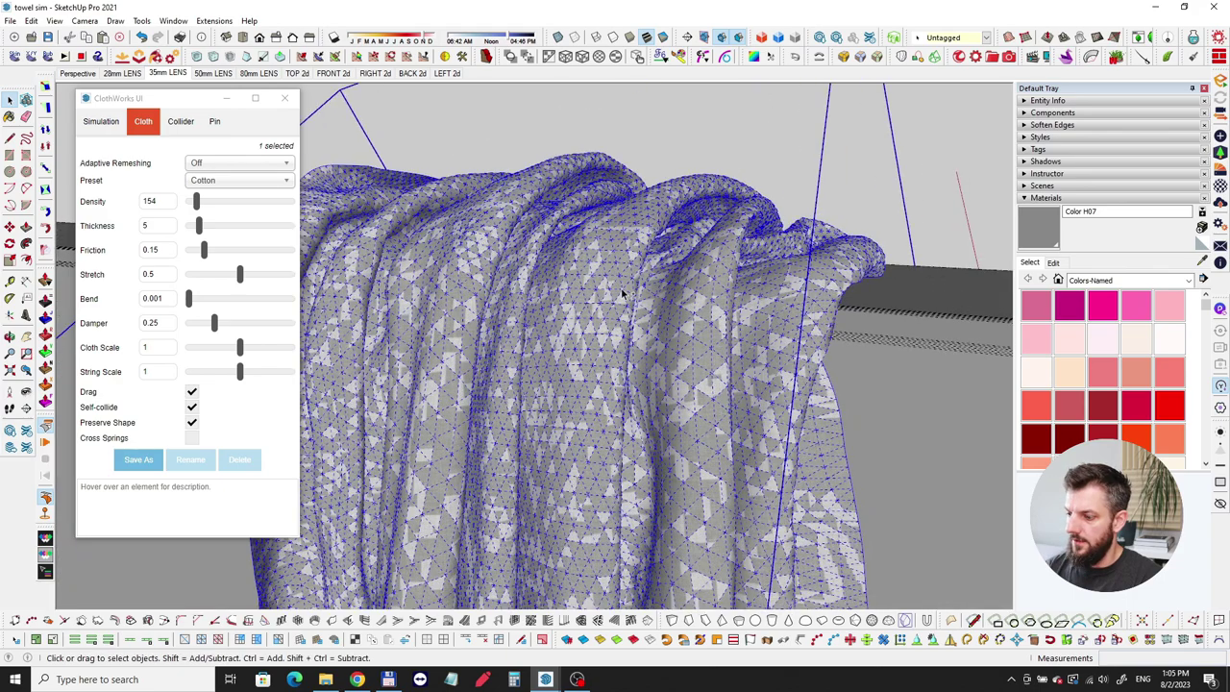
mouse_move(625, 293)
middle_down()
mouse_move(618, 255)
mouse_move(711, 272)
mouse_move(713, 288)
mouse_move(585, 351)
mouse_move(563, 239)
mouse_move(584, 281)
mouse_move(574, 268)
mouse_move(617, 275)
middle_up()
scroll(713, 289, down, 3)
scroll(617, 275, down, 3)
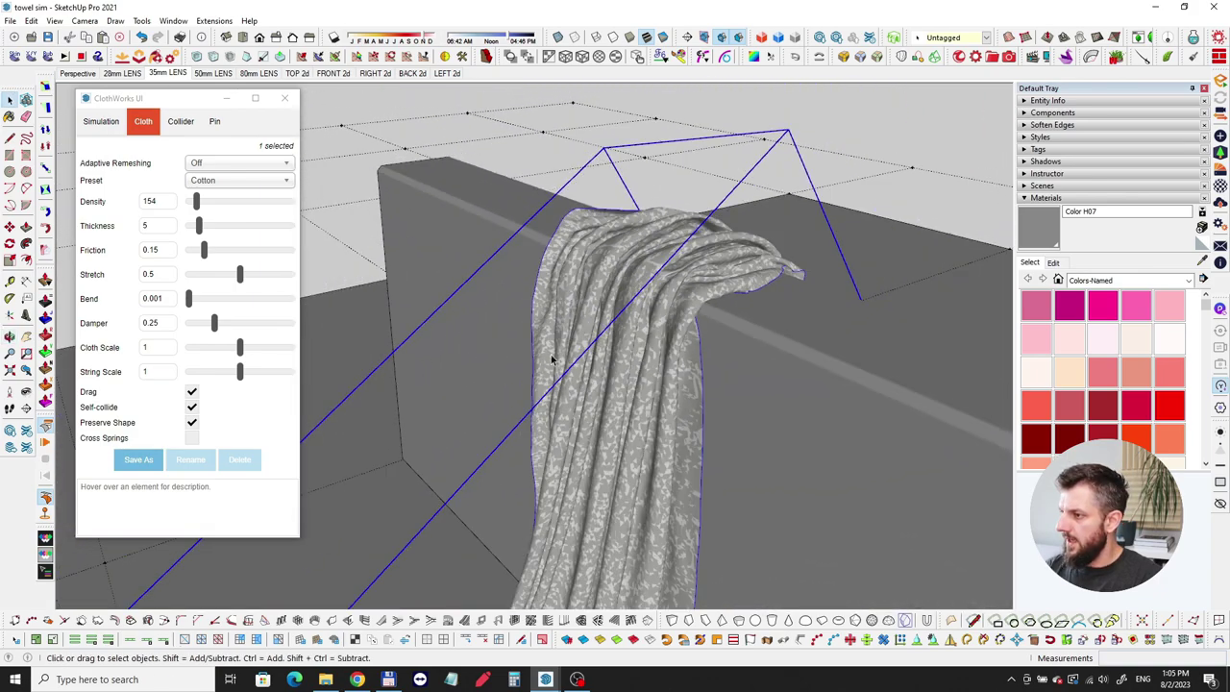
middle_drag(543, 389, 657, 340)
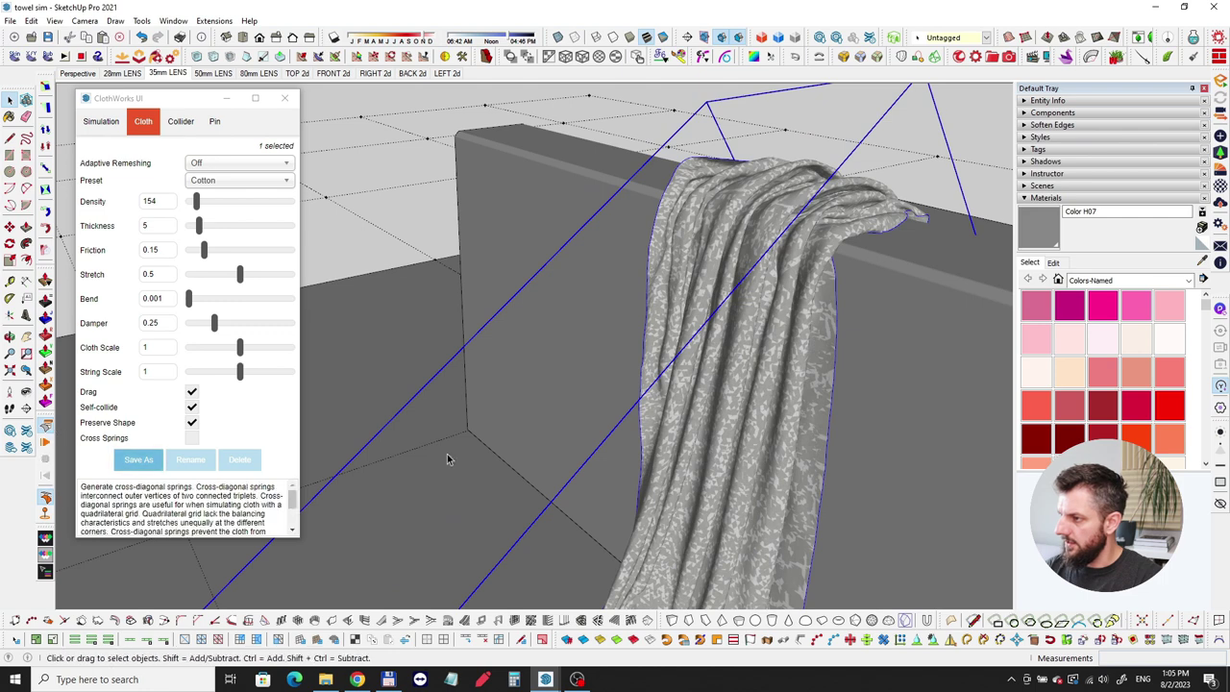
Undrape the towel to its flat shape and open its group for editing
click(46, 499)
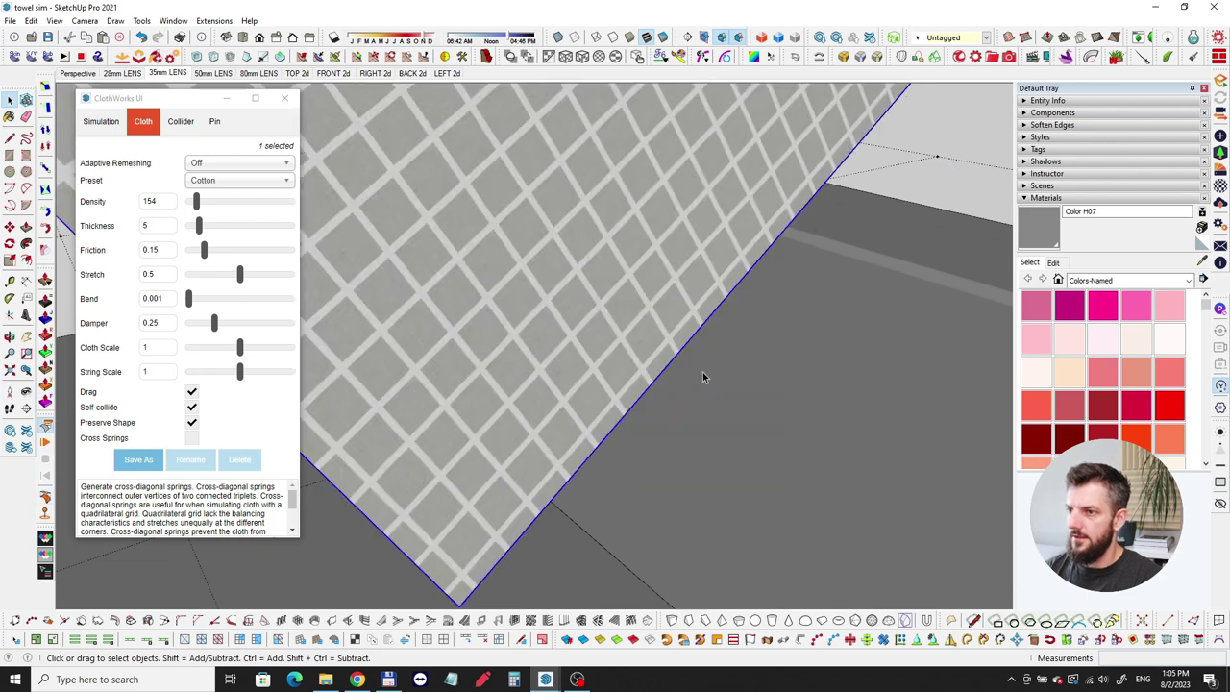
middle_drag(697, 364, 619, 341)
double_click(520, 286)
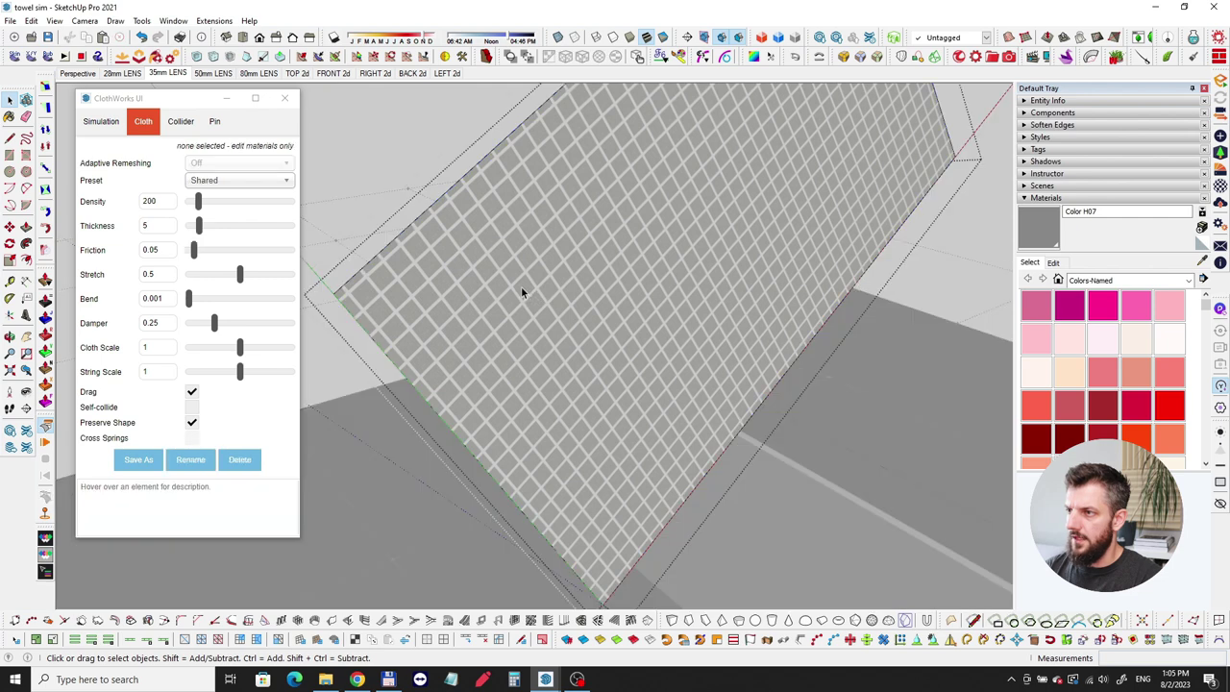
Sample the prosop towel material and paint it onto the faces on the other side of the flat towel
click(521, 291)
key(b)
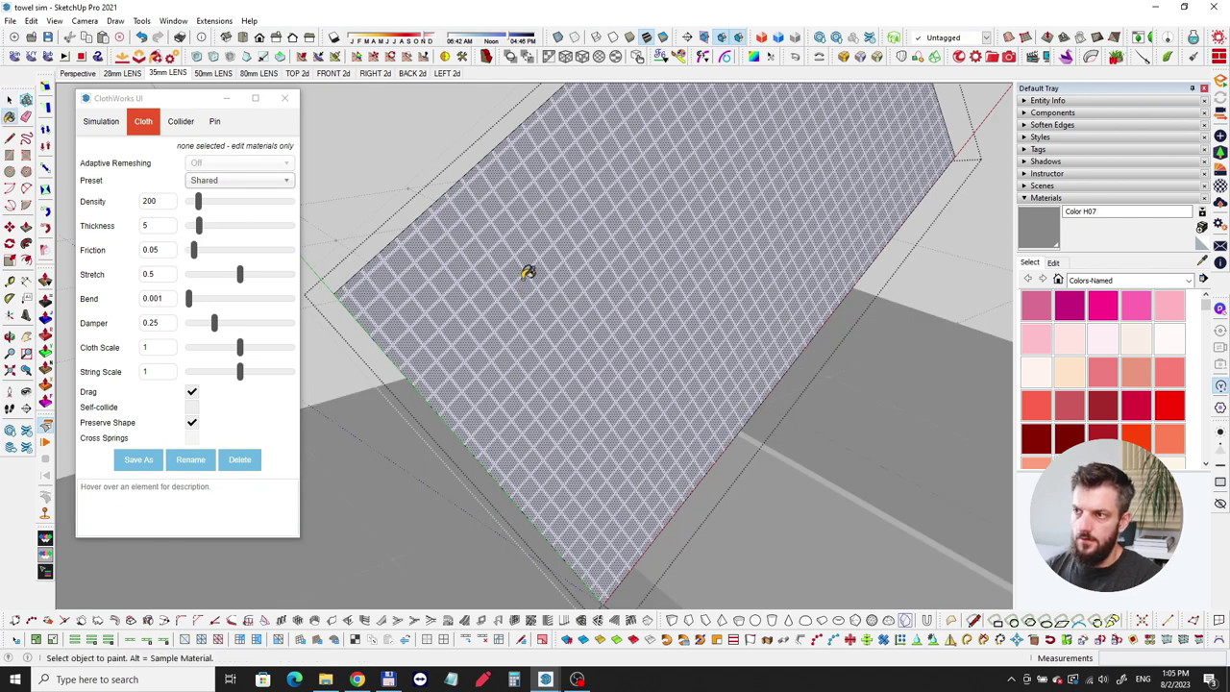
mouse_move(635, 256)
middle_down()
mouse_move(727, 260)
mouse_move(895, 239)
middle_up()
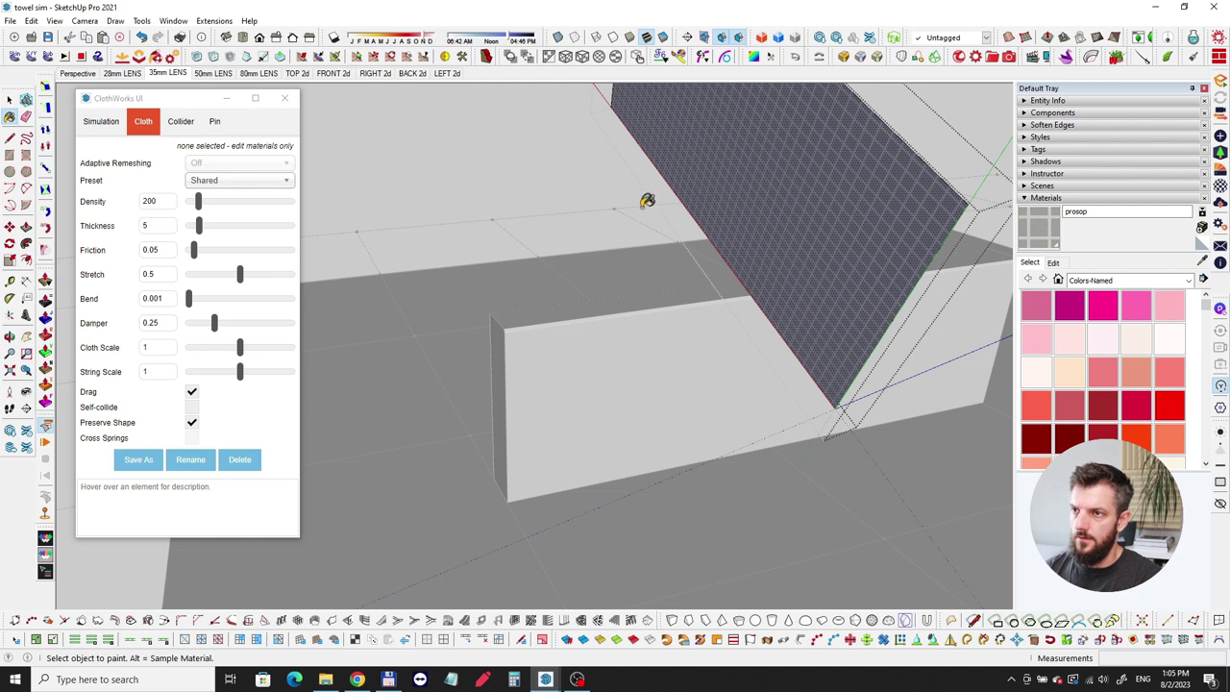
middle_drag(595, 204, 471, 205)
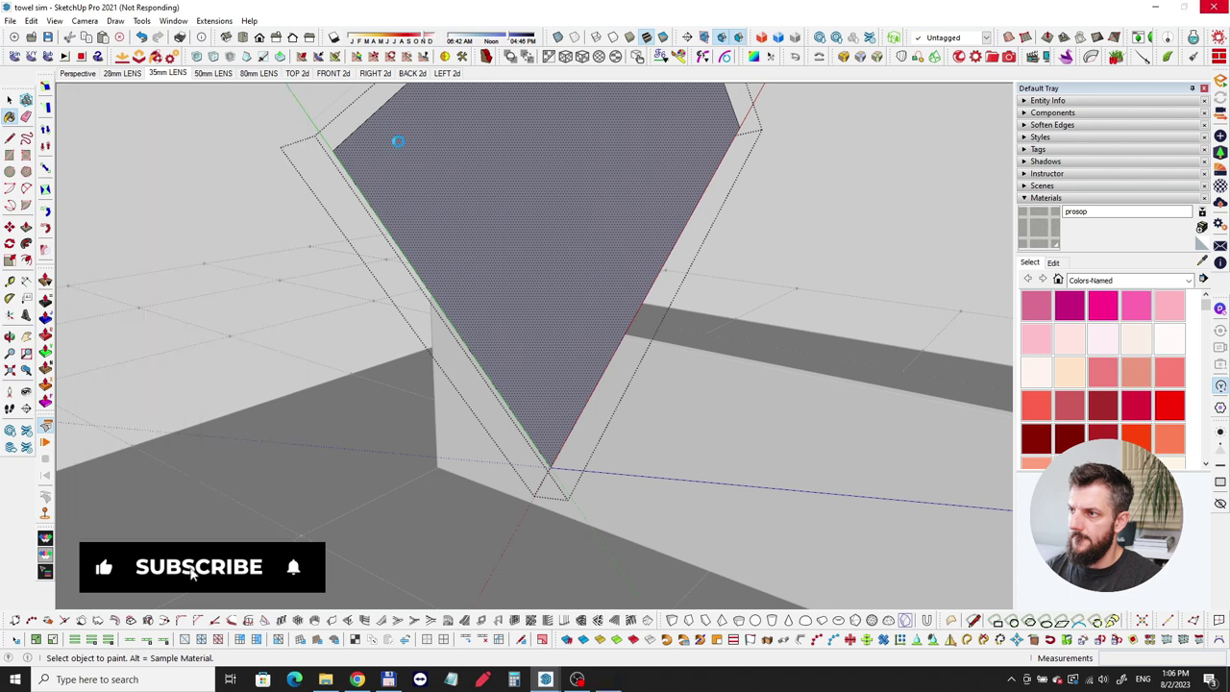
click(403, 135)
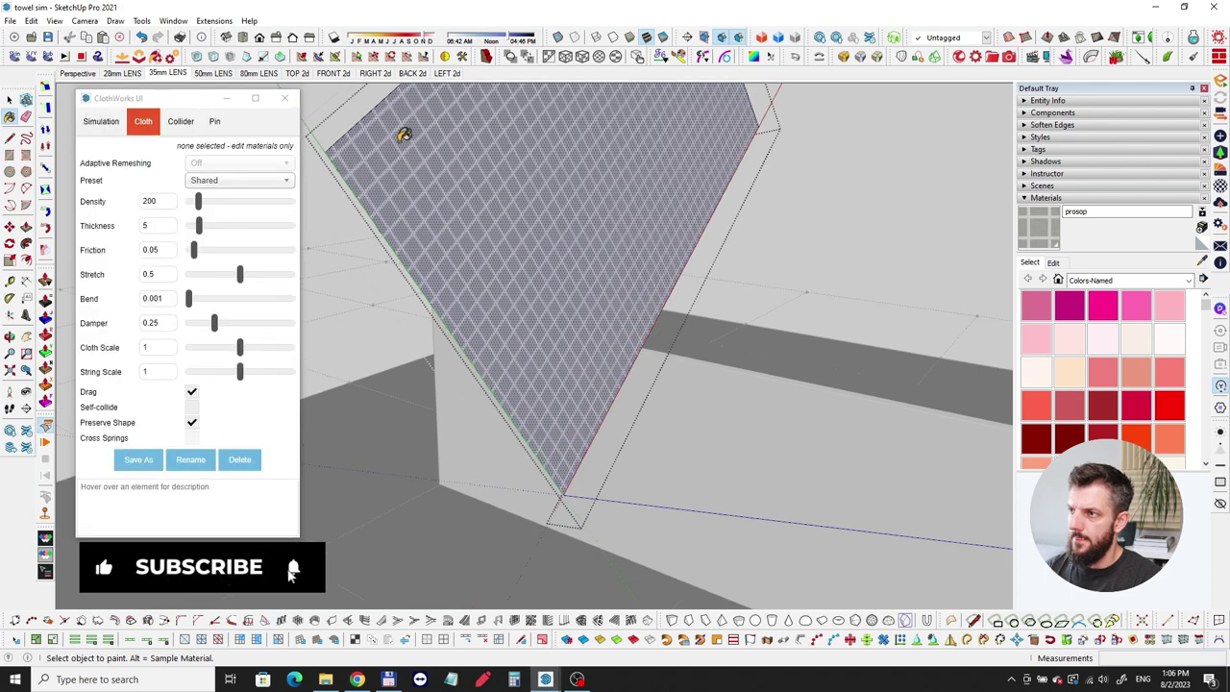
scroll(528, 187, up, 4)
key(space)
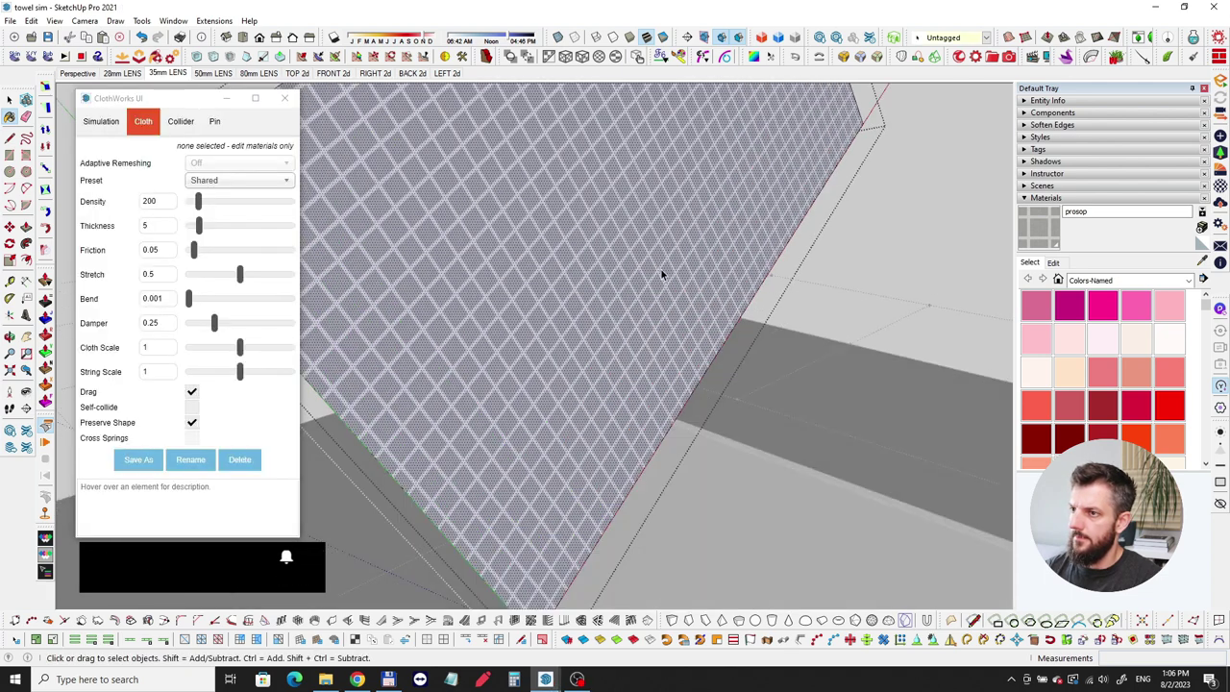
Close the towel's group and drape the towel back over the bathtub edge with ClothWorks
key(Escape)
click(601, 278)
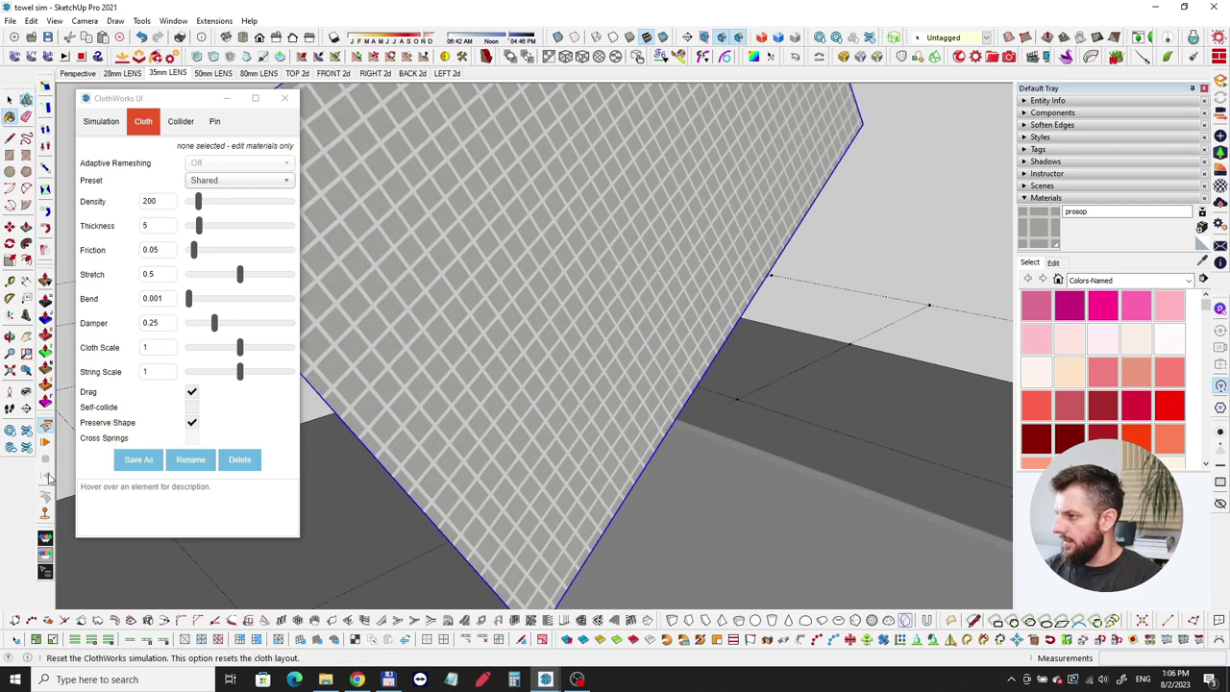
double_click(491, 350)
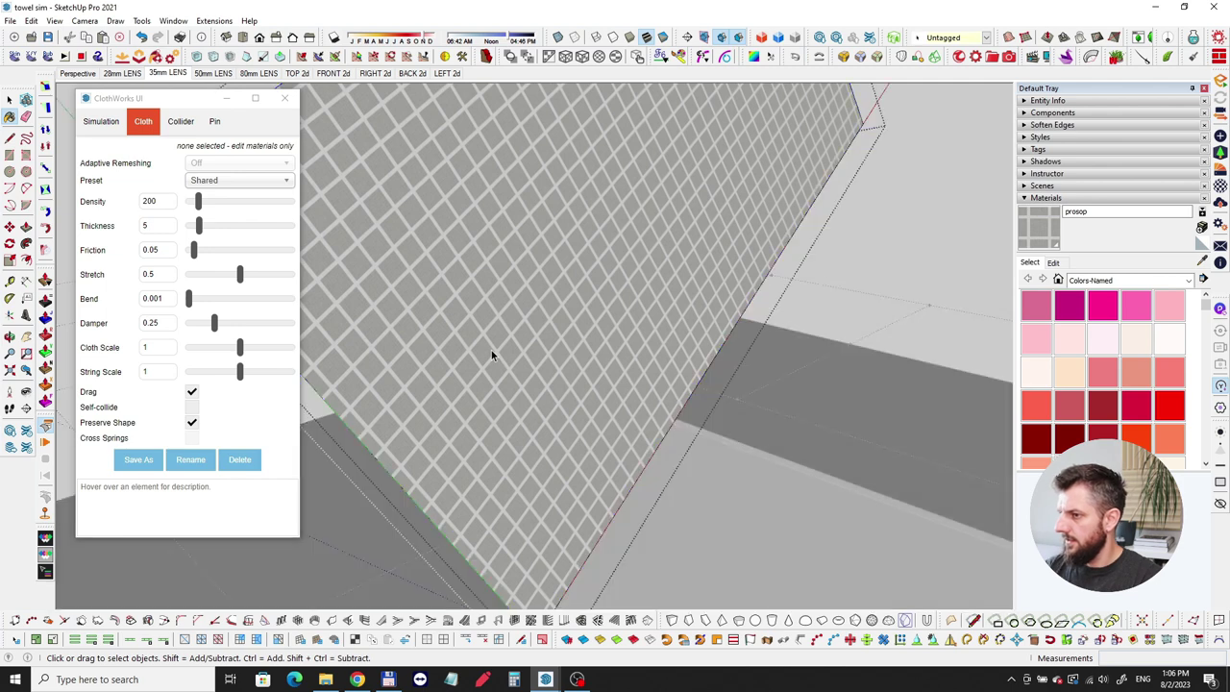
click(491, 354)
click(491, 355)
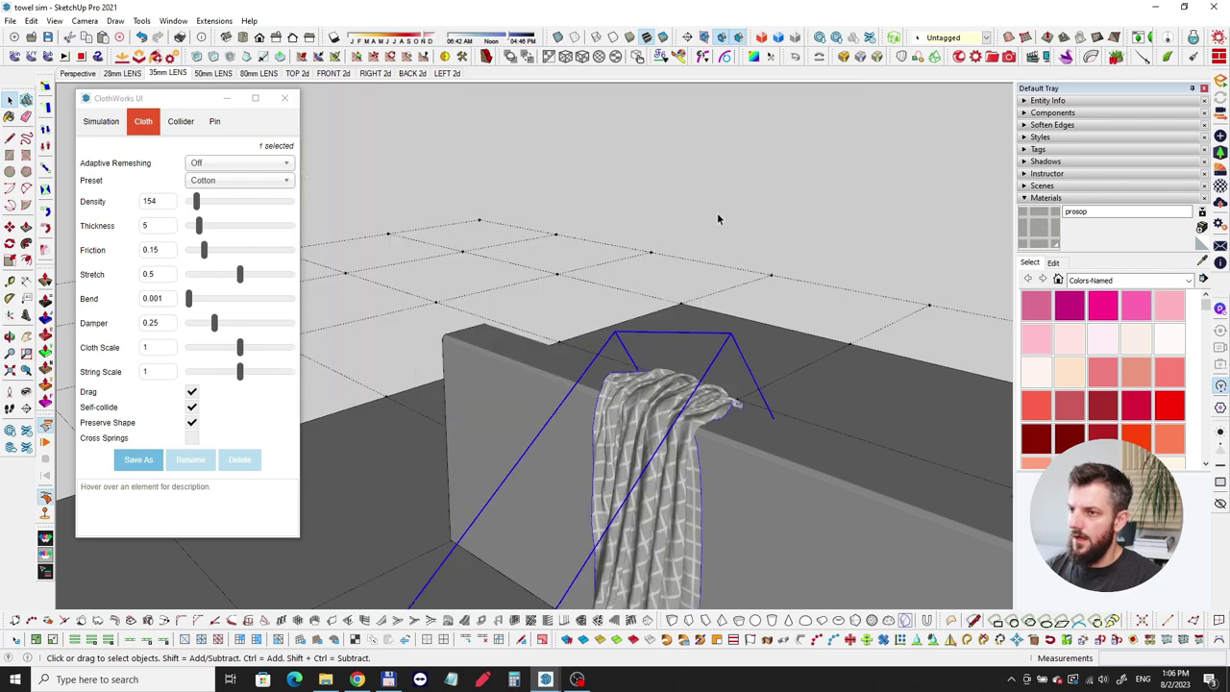
click(716, 219)
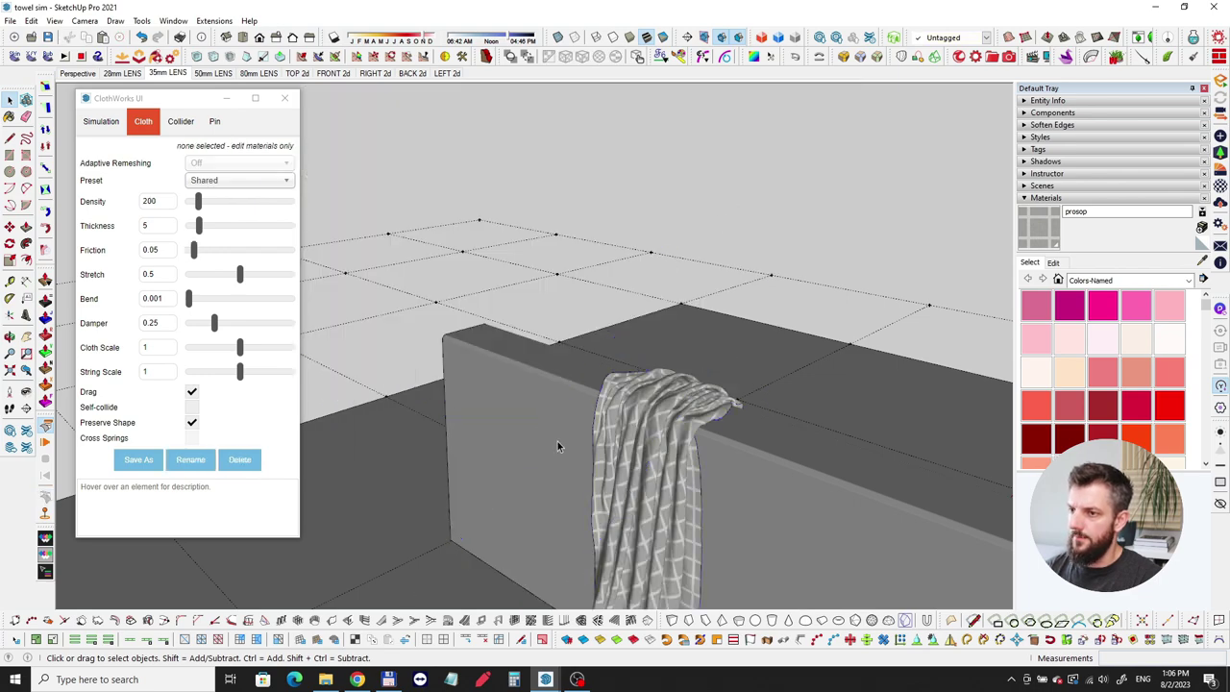
Examine the texture along the draped towel's folds and review the ClothWorks cloth operations available for it
middle_drag(576, 437, 503, 274)
scroll(502, 274, up, 6)
middle_drag(651, 228, 591, 288)
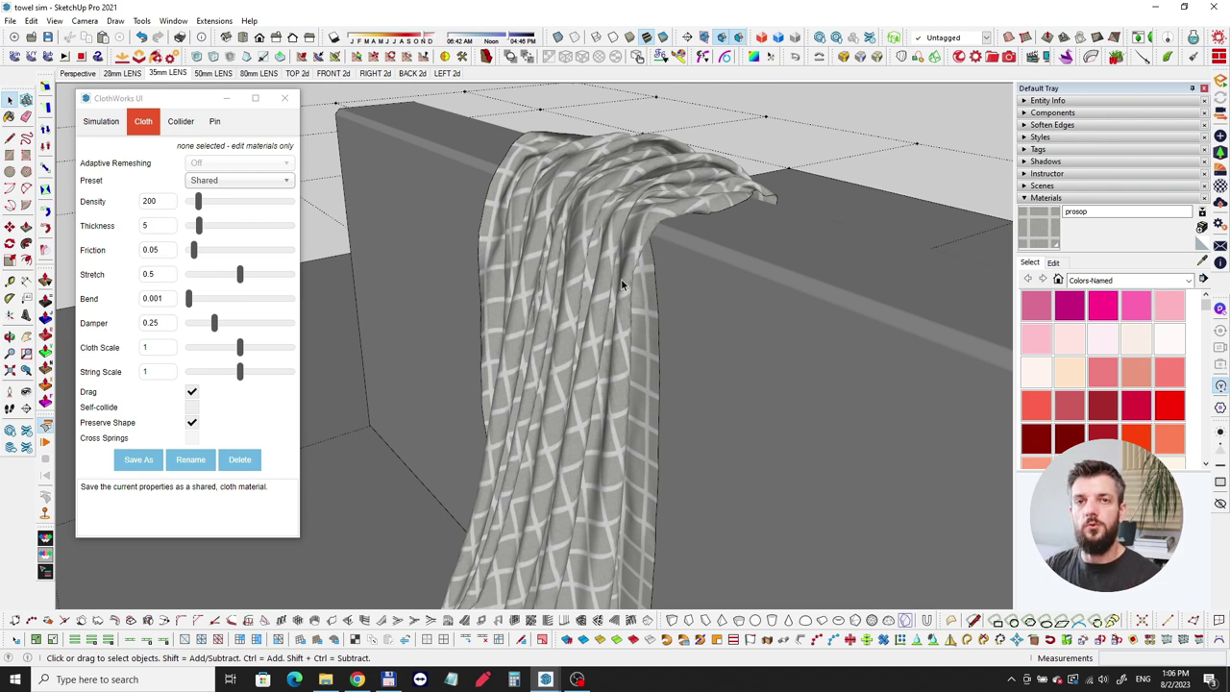
middle_drag(573, 302, 709, 213)
click(669, 201)
right_click(667, 200)
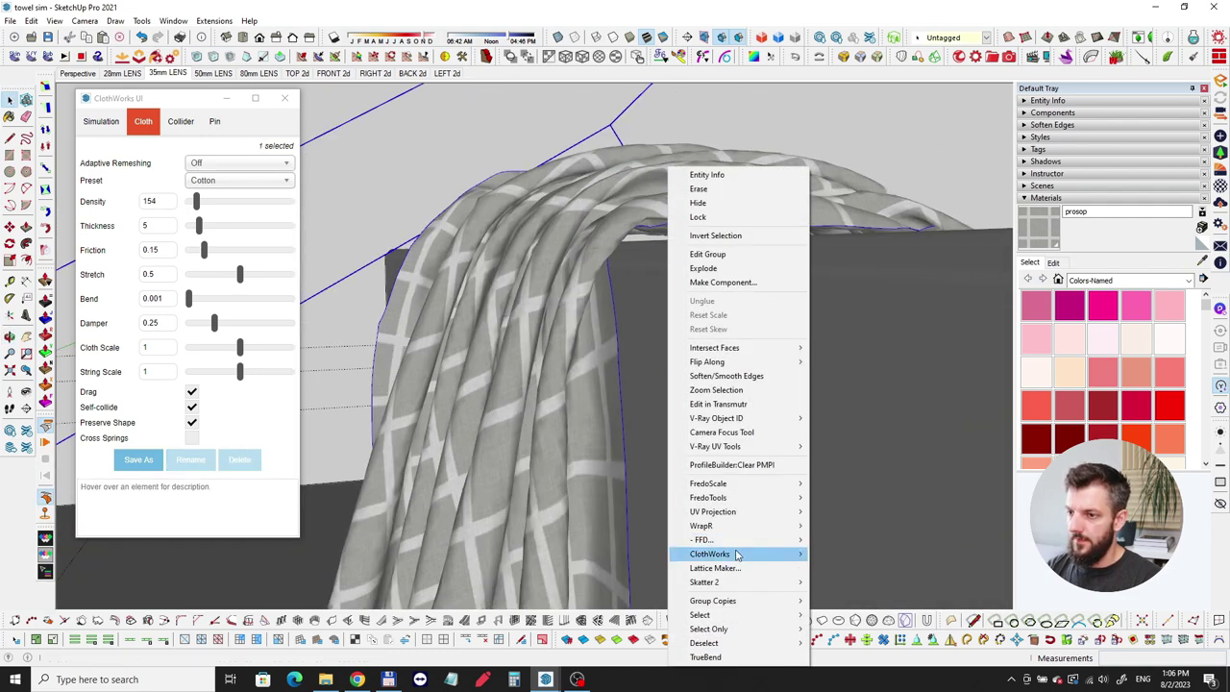
mouse_move(766, 559)
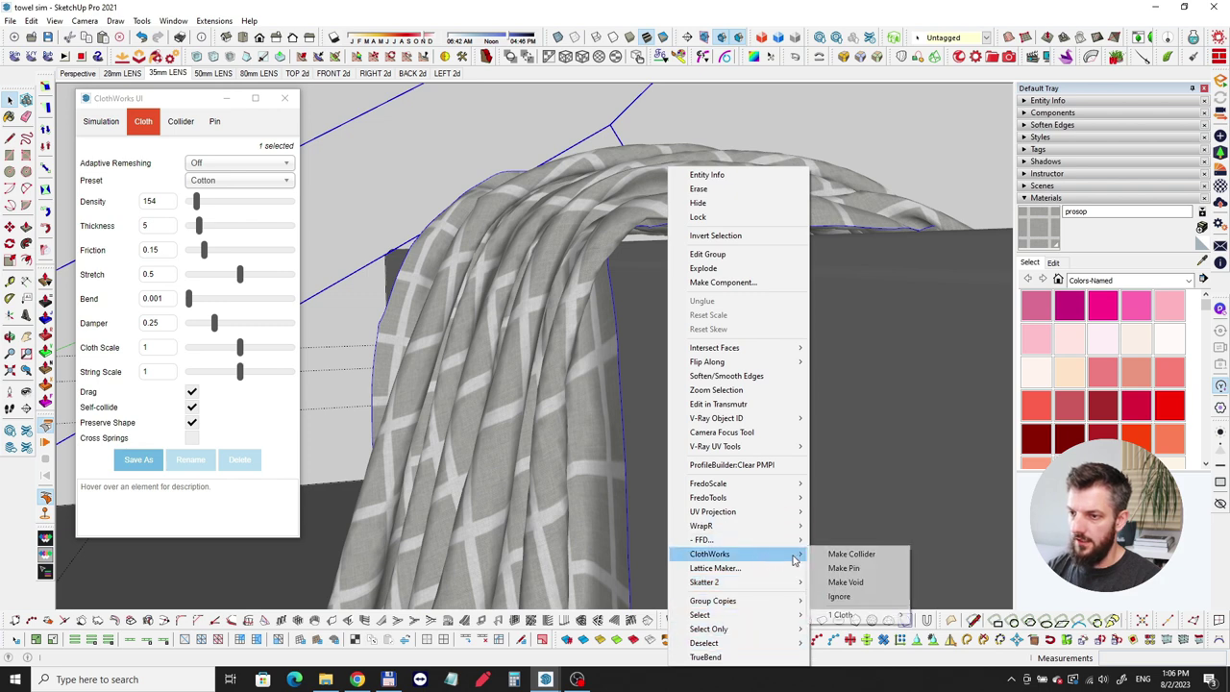
mouse_move(882, 615)
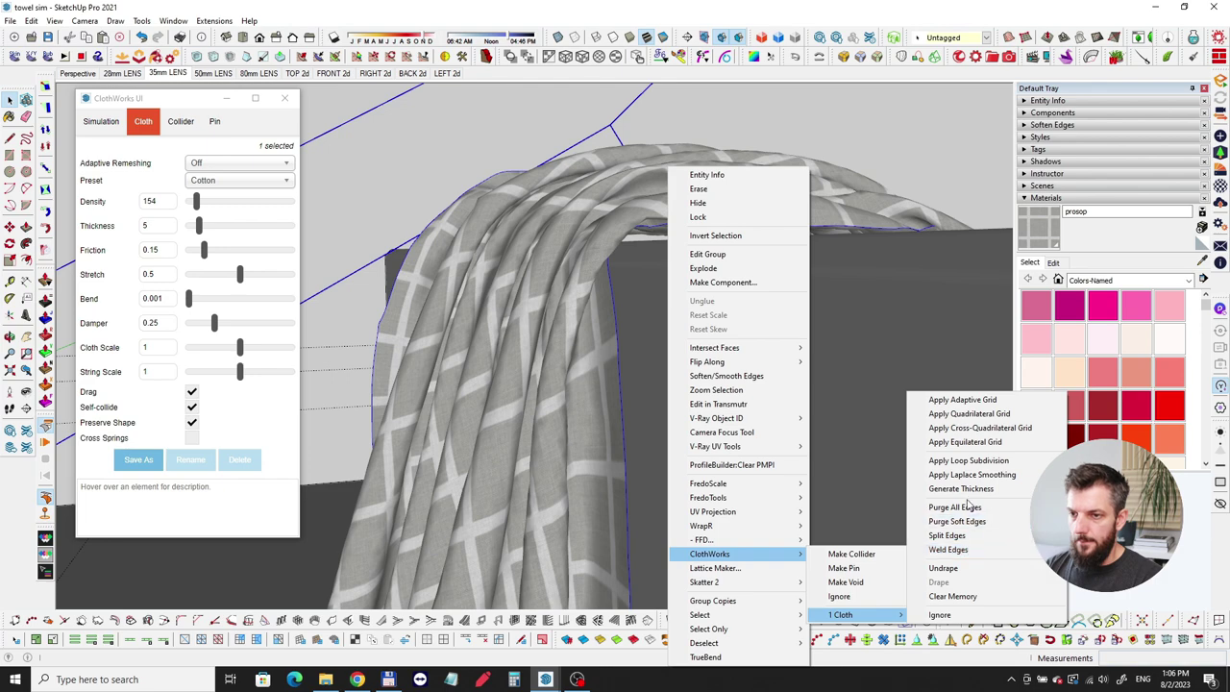
click(793, 129)
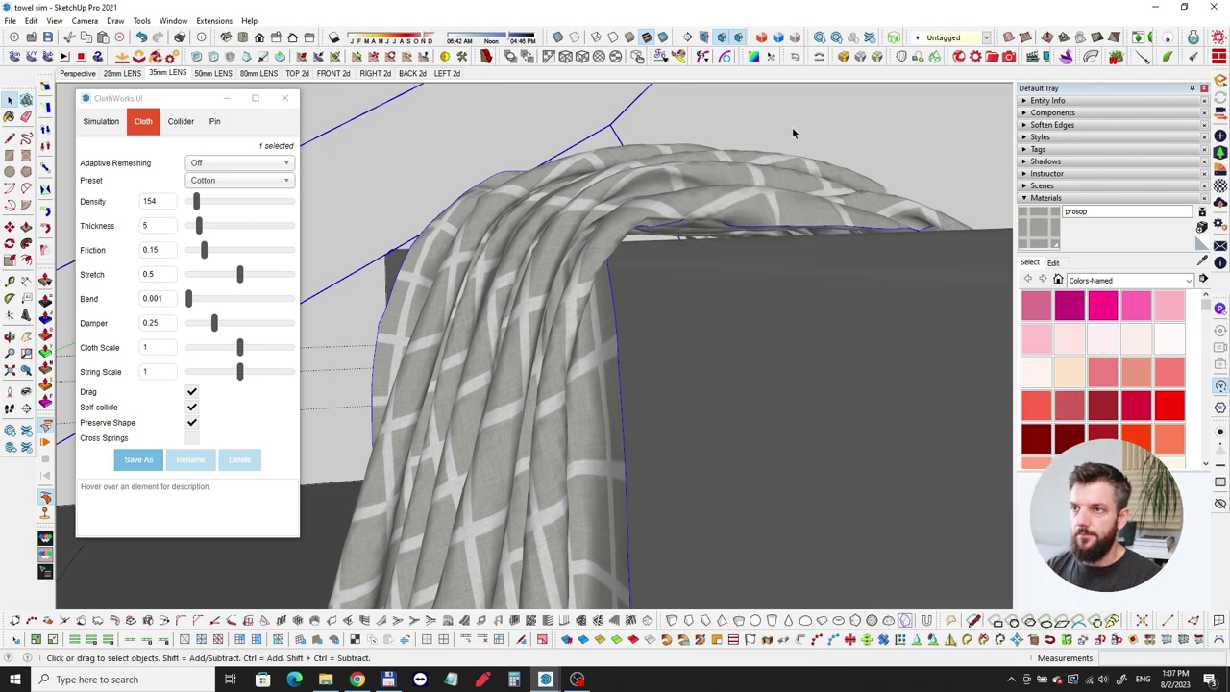
Switch to the towel sim end model and examine its draped towel
middle_drag(662, 331, 597, 497)
click(544, 679)
click(509, 636)
mouse_move(675, 323)
middle_down()
mouse_move(590, 273)
mouse_move(562, 280)
mouse_move(555, 266)
mouse_move(566, 263)
mouse_move(471, 244)
mouse_move(470, 203)
mouse_move(695, 277)
mouse_move(1005, 316)
mouse_move(537, 260)
mouse_move(779, 202)
mouse_move(618, 184)
mouse_move(521, 261)
mouse_move(584, 262)
mouse_move(560, 256)
mouse_move(563, 212)
mouse_move(543, 268)
mouse_move(584, 277)
mouse_move(540, 286)
mouse_move(560, 263)
middle_up()
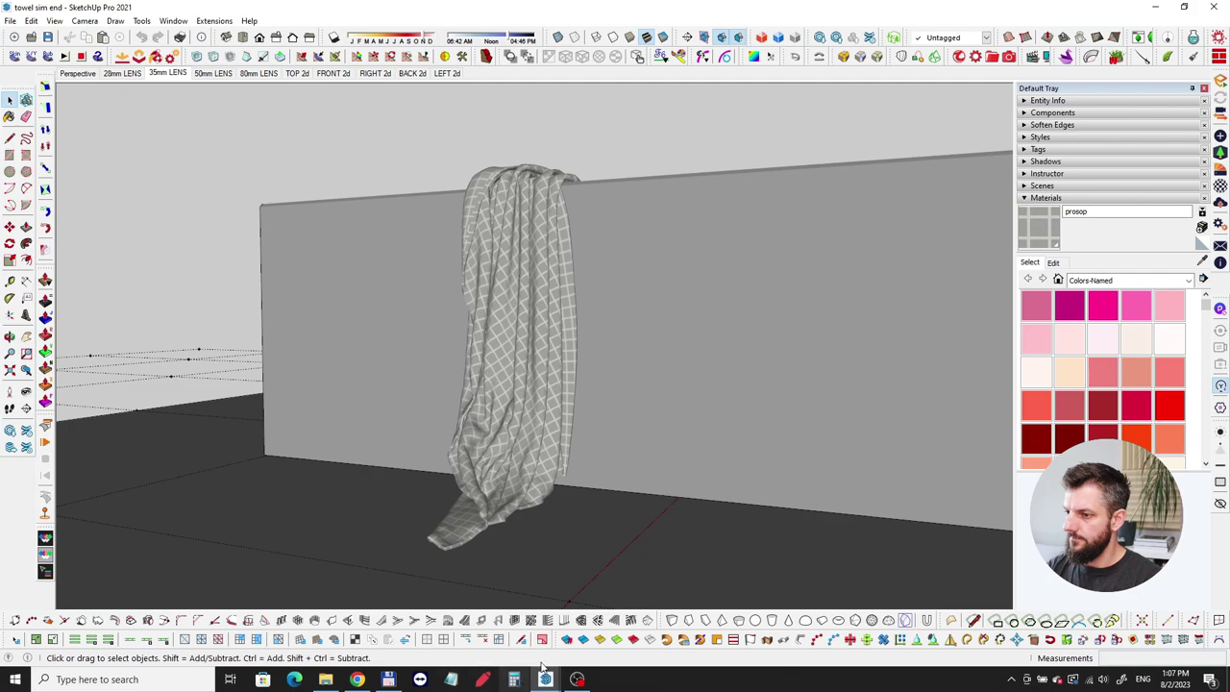
Switch to the TOWEL SCENE model and examine the towel draped over the bathtub edge
mouse_move(545, 679)
click(325, 626)
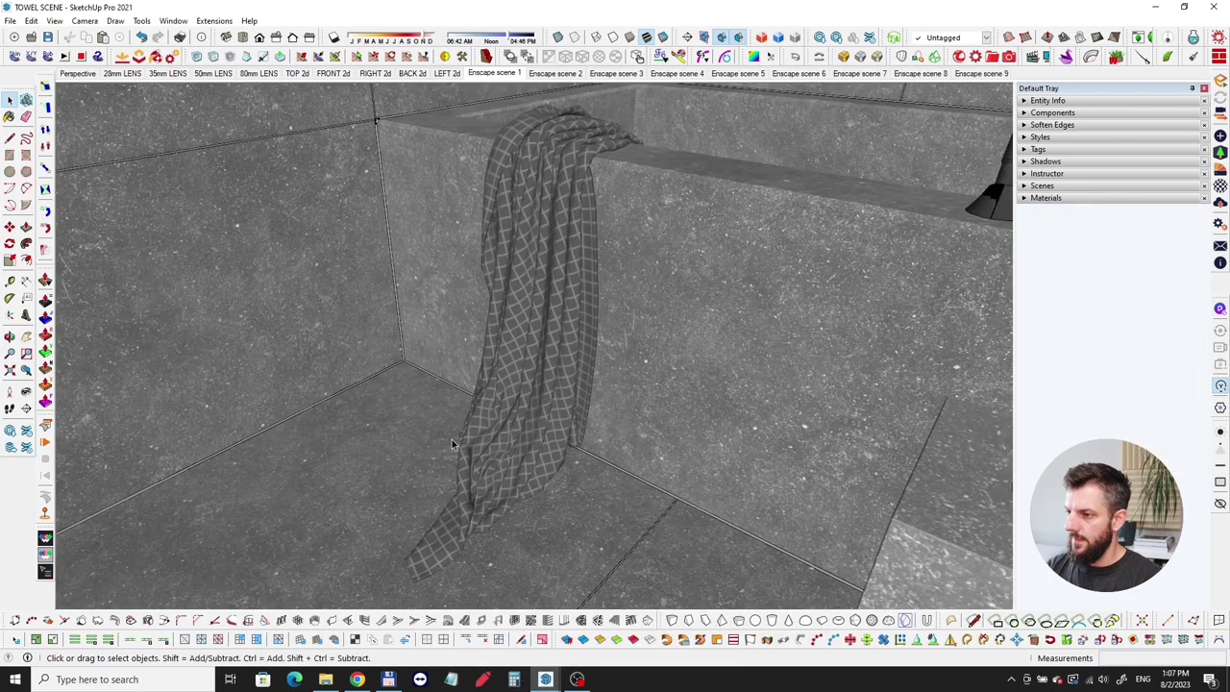
mouse_move(515, 359)
middle_down()
mouse_move(650, 225)
mouse_move(604, 302)
mouse_move(396, 359)
middle_up()
scroll(475, 238, up, 5)
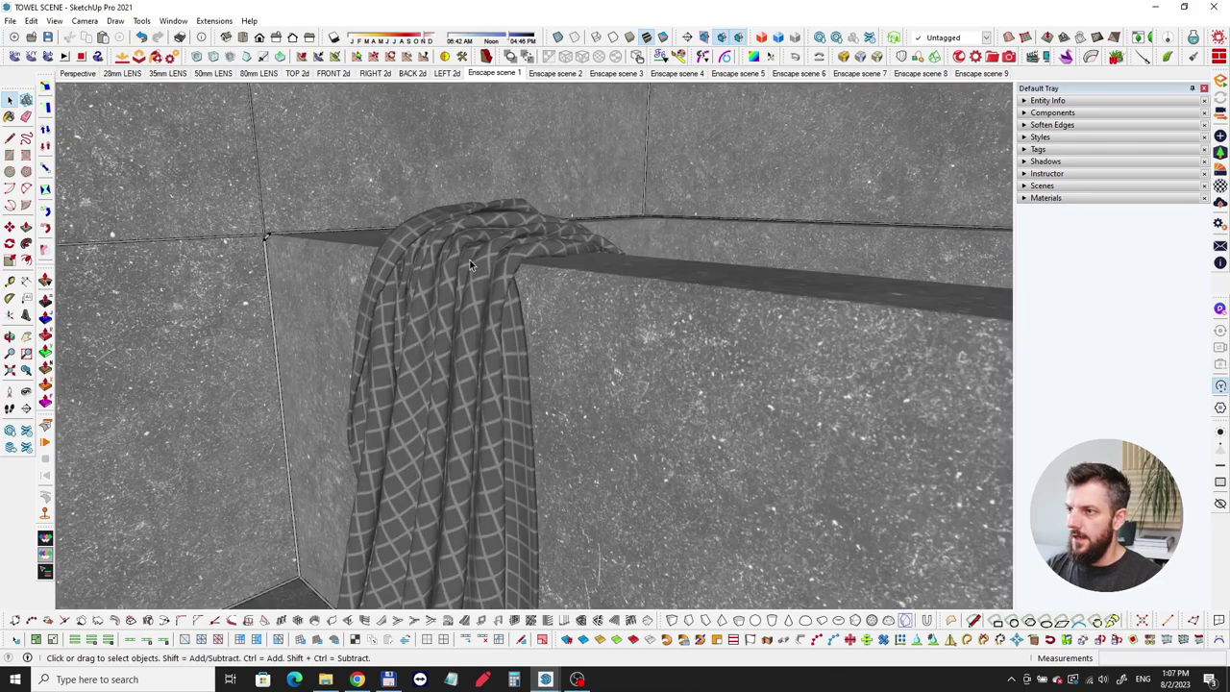
middle_drag(474, 246, 509, 260)
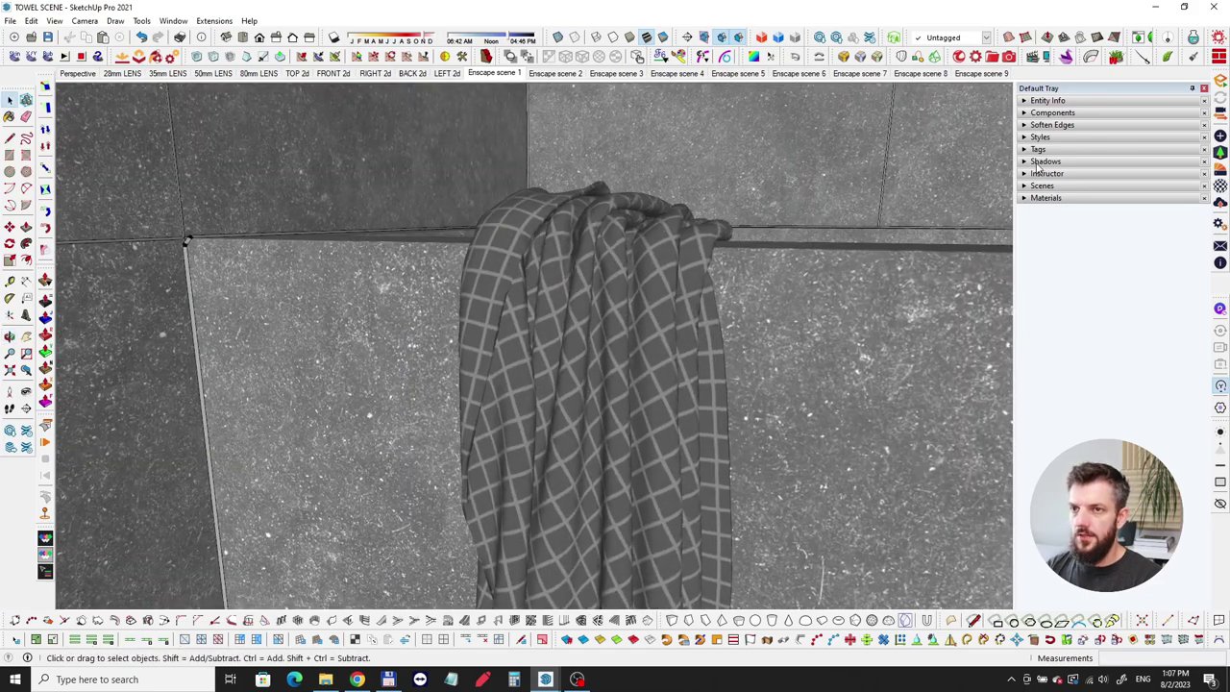
middle_drag(716, 235, 596, 310)
scroll(632, 302, up, 5)
scroll(418, 339, down, 1)
Examine the towel's fuzzy surface in the reference image placed outside the bathroom model
shift+middle_drag(418, 339, 951, 297)
shift+middle_drag(375, 348, 586, 514)
scroll(505, 249, up, 4)
middle_drag(662, 210, 355, 307)
middle_drag(603, 524, 433, 375)
scroll(434, 375, up, 8)
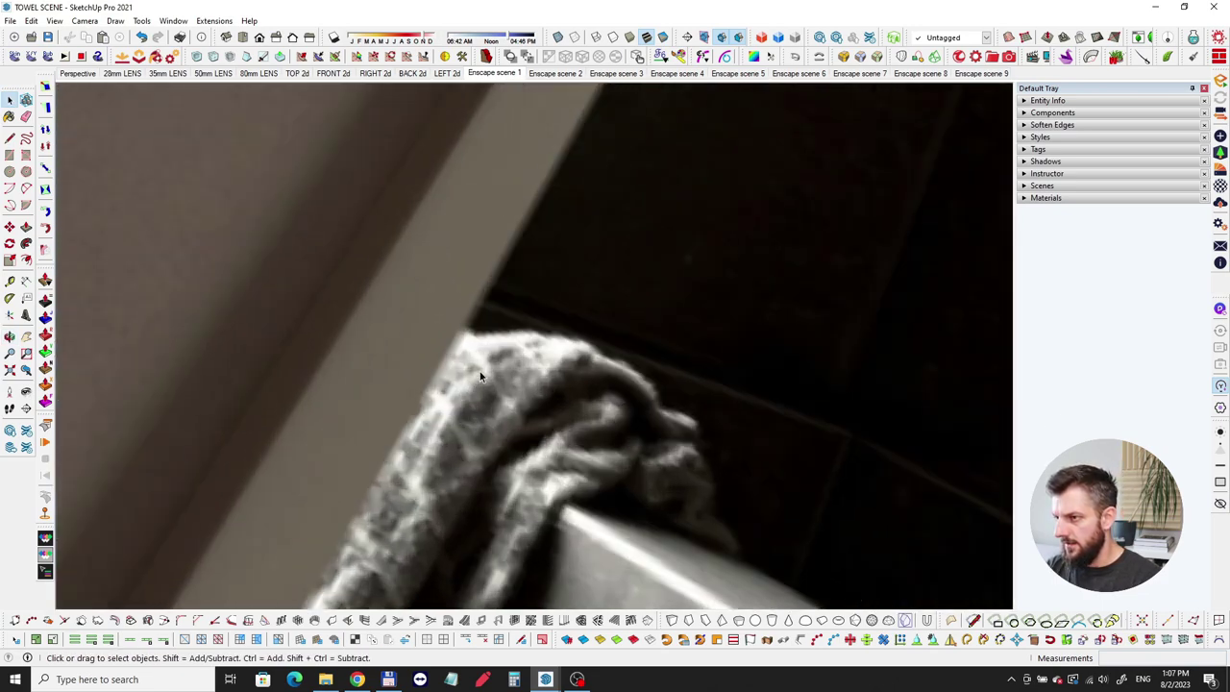
scroll(584, 348, down, 3)
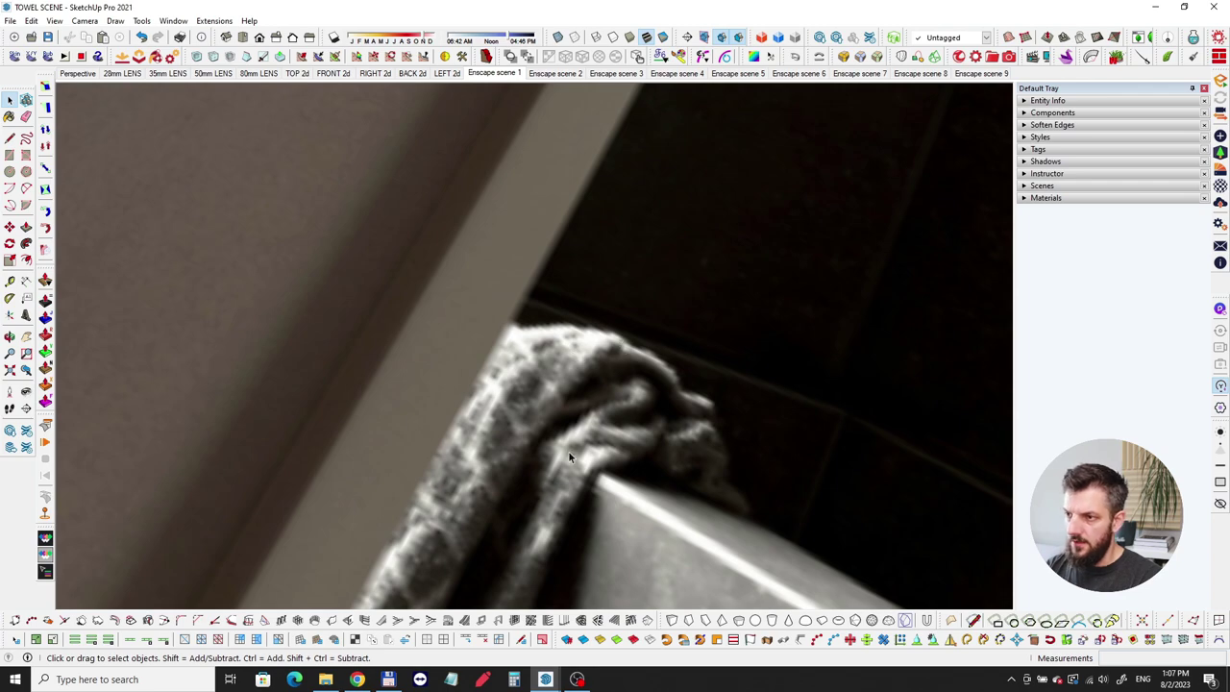
scroll(454, 430, down, 10)
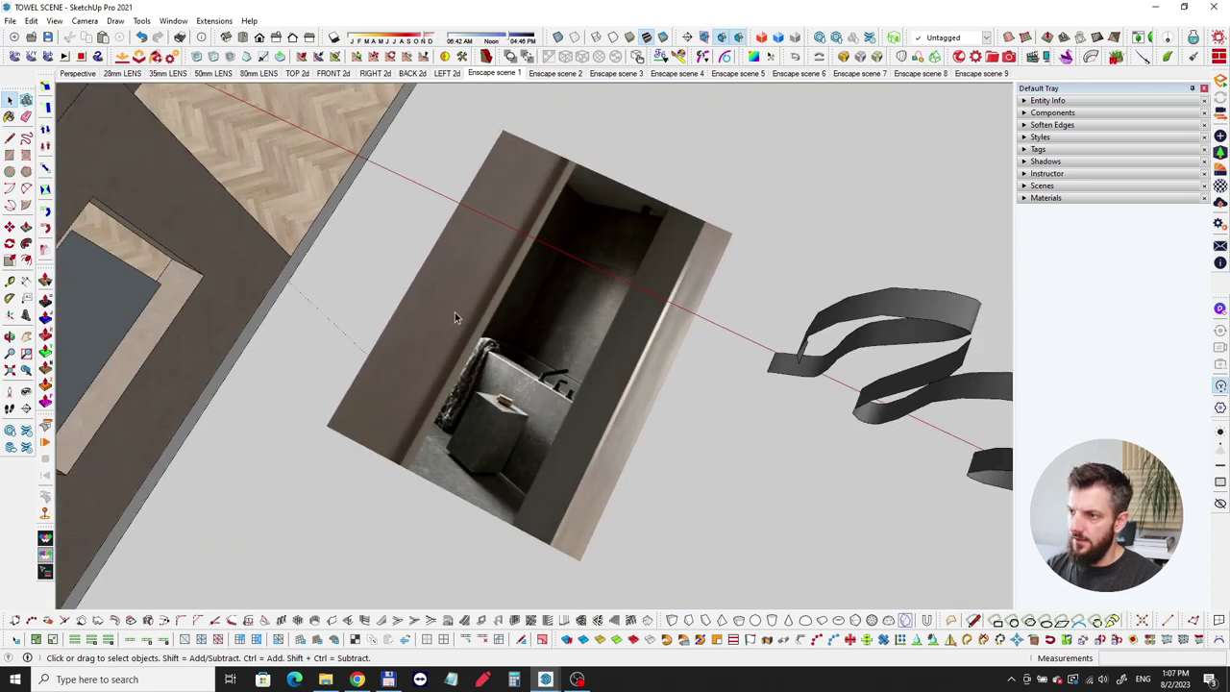
Examine the four curved fuzz strand models beside the reference image
middle_drag(455, 312, 442, 258)
scroll(443, 256, up, 4)
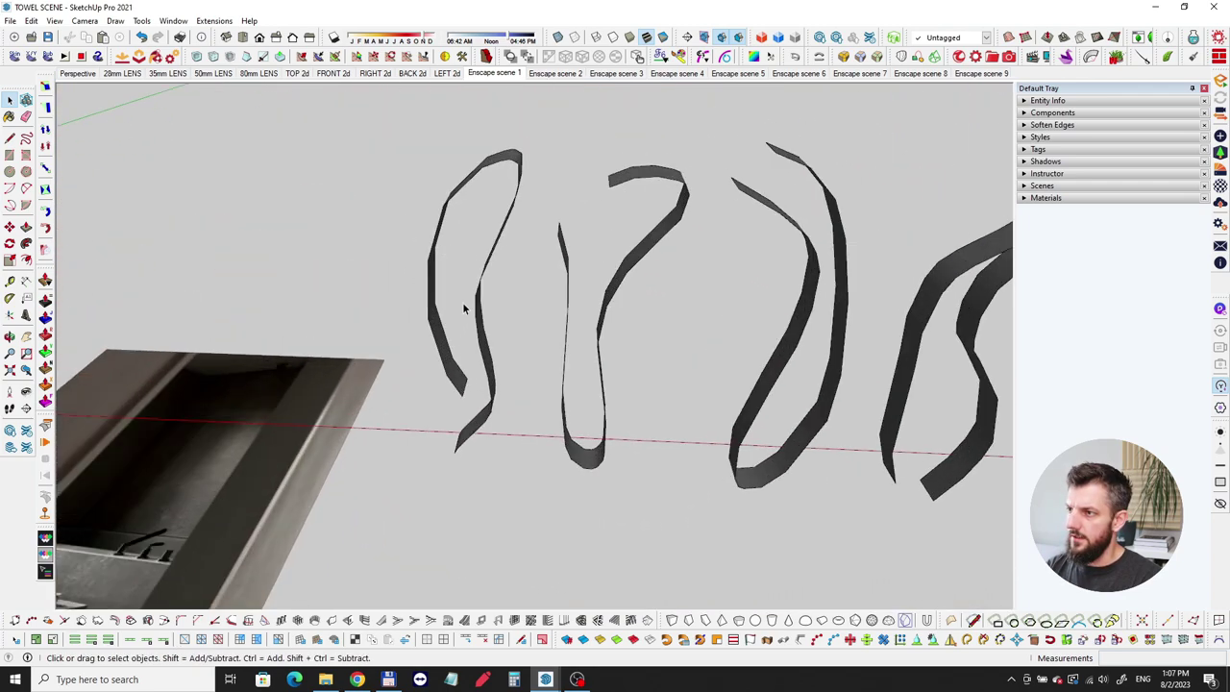
middle_drag(445, 330, 574, 241)
scroll(480, 316, down, 5)
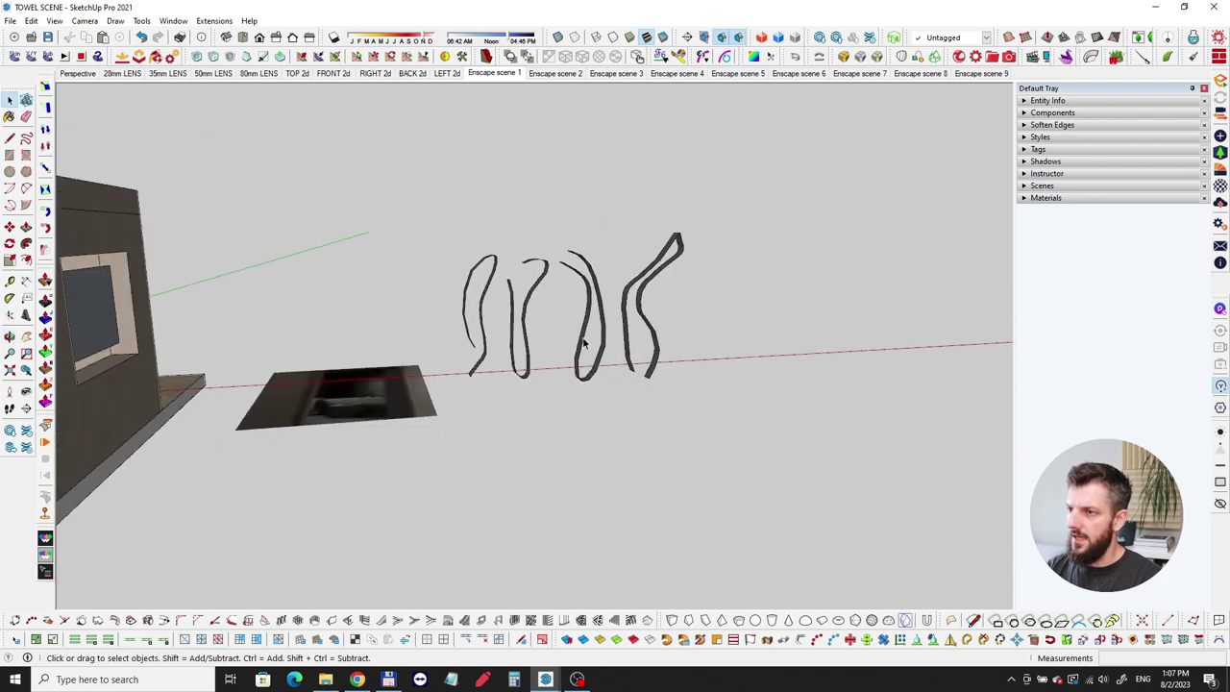
middle_drag(480, 316, 363, 369)
scroll(367, 240, up, 3)
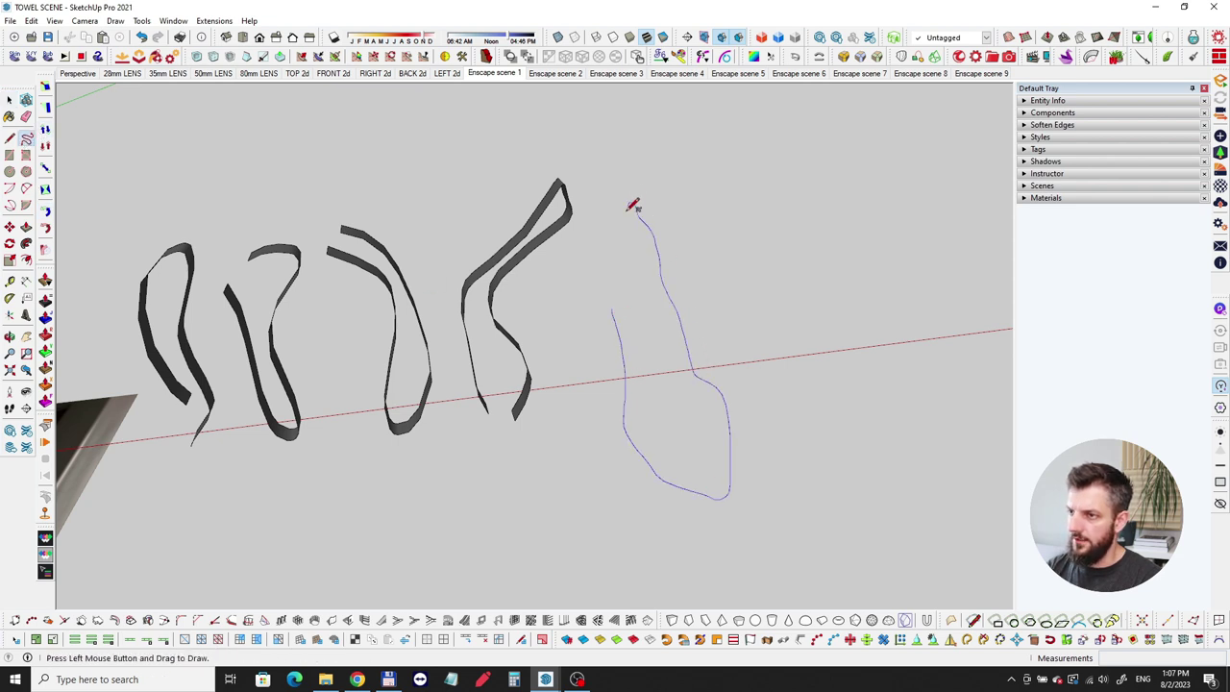
Sketch a freehand strand curve beside the four fuzz strands and delete it
drag(629, 219, 610, 269)
middle_drag(662, 358, 727, 310)
key(space)
click(634, 397)
key(Delete)
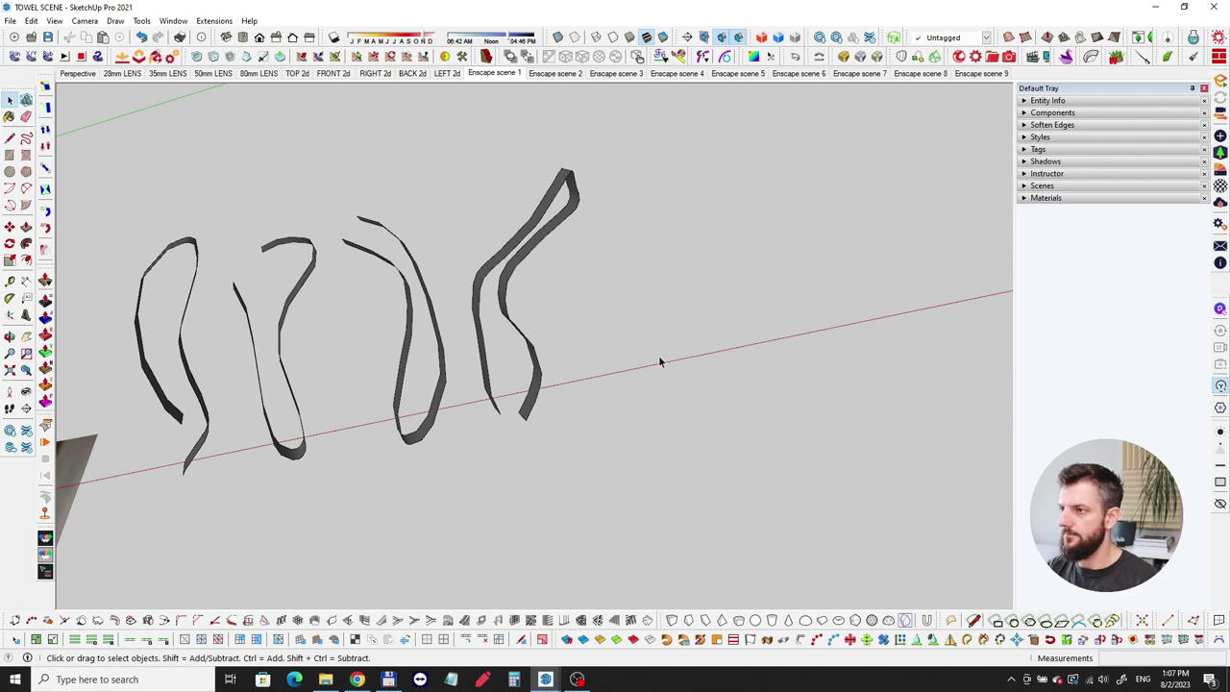
Return to the draped towel in the bathroom and turn on the visibility of the fuzz tag
scroll(586, 300, down, 5)
scroll(579, 300, down, 3)
middle_drag(580, 301, 494, 279)
scroll(420, 291, up, 6)
middle_drag(419, 291, 592, 256)
scroll(591, 255, up, 15)
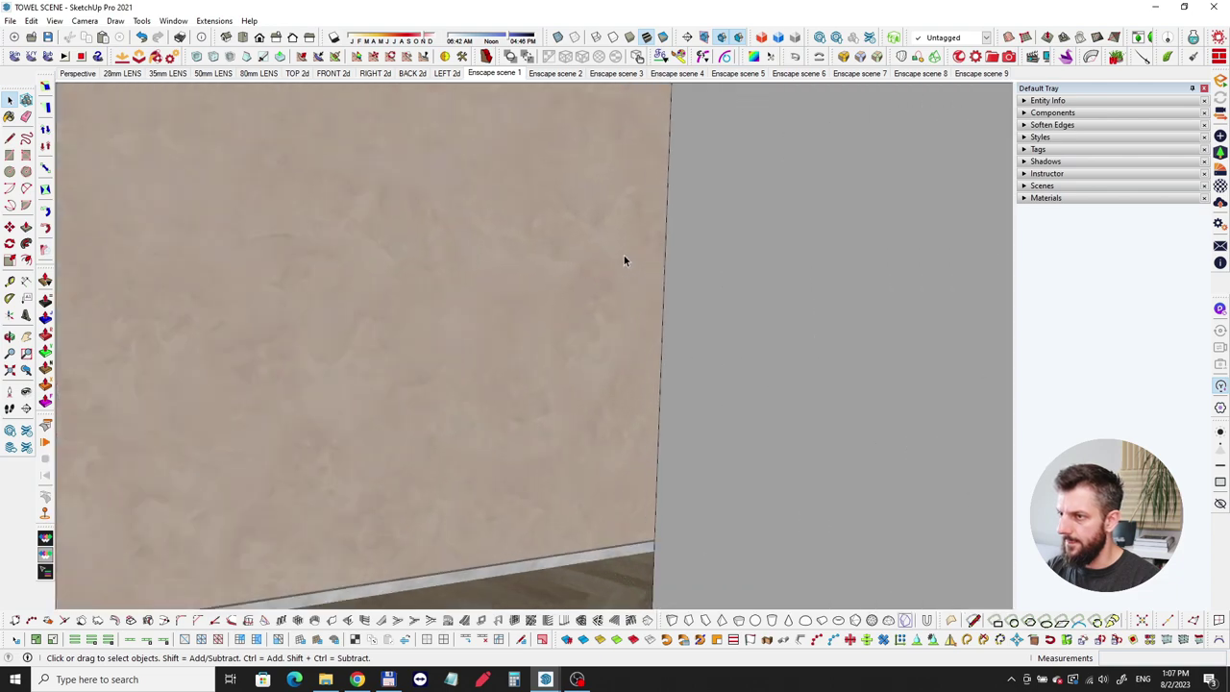
scroll(712, 381, up, 6)
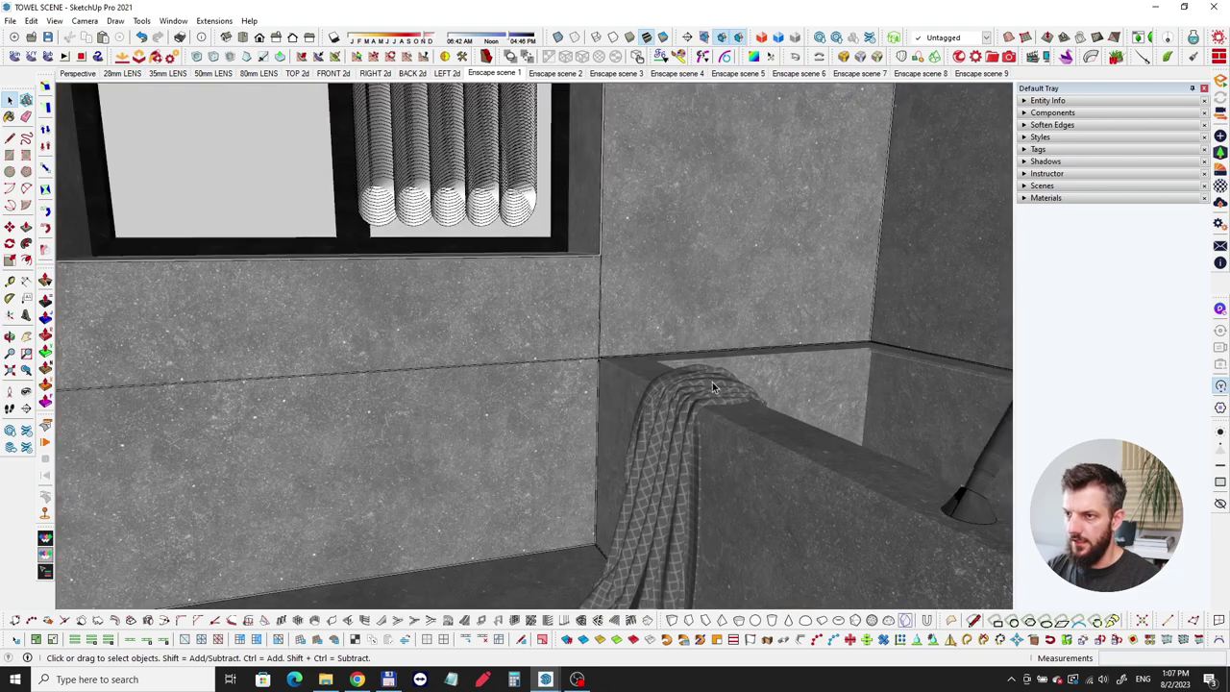
scroll(696, 388, up, 2)
scroll(697, 387, up, 2)
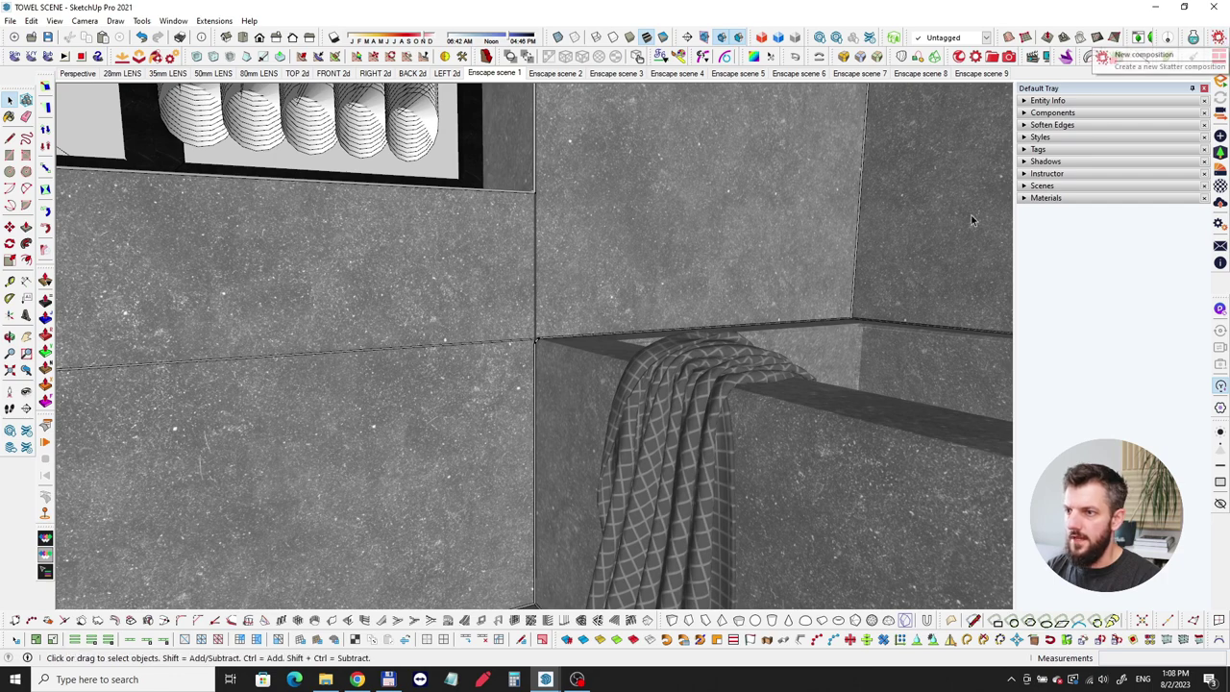
click(1036, 149)
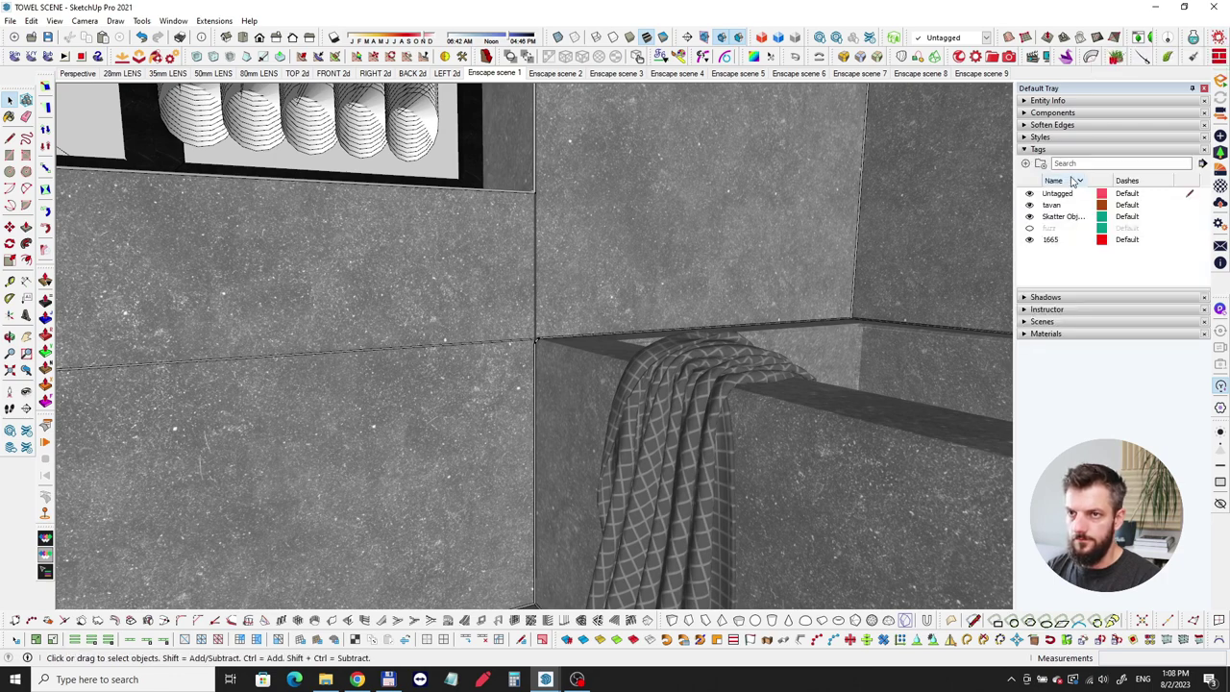
click(1030, 229)
Examine the fuzz strands scattered over the draped towel, both close along its folds and from farther away
middle_drag(654, 349, 753, 352)
scroll(755, 350, up, 2)
scroll(753, 352, up, 5)
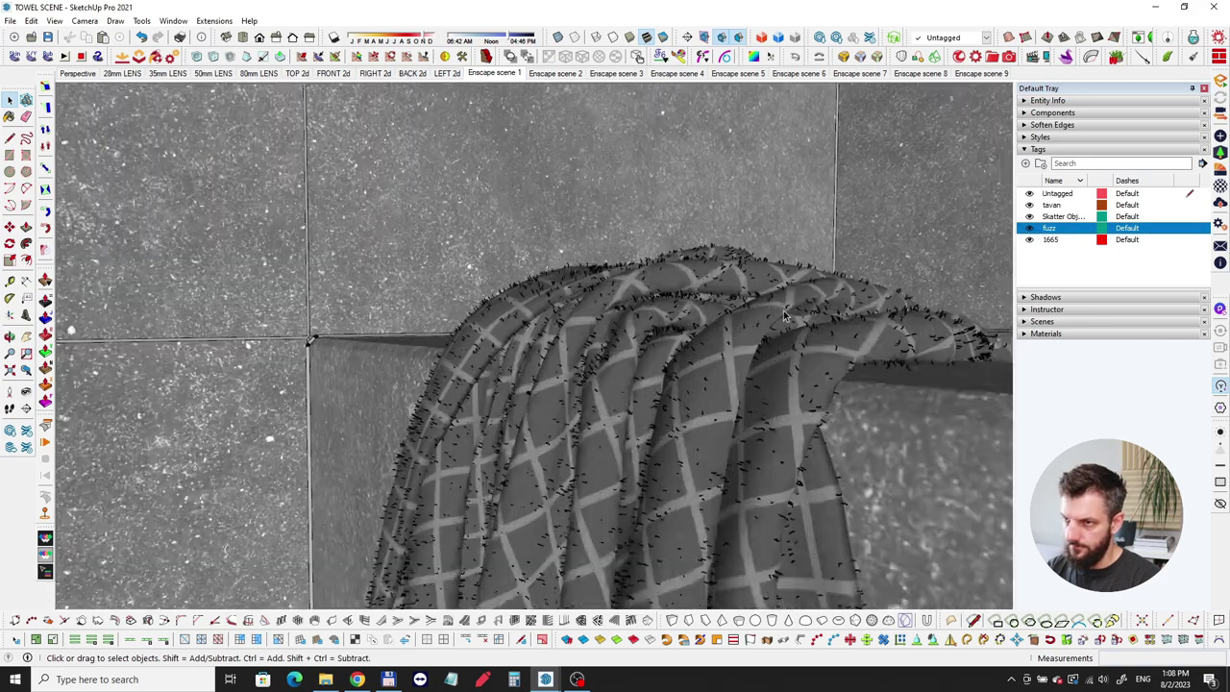
scroll(783, 314, up, 6)
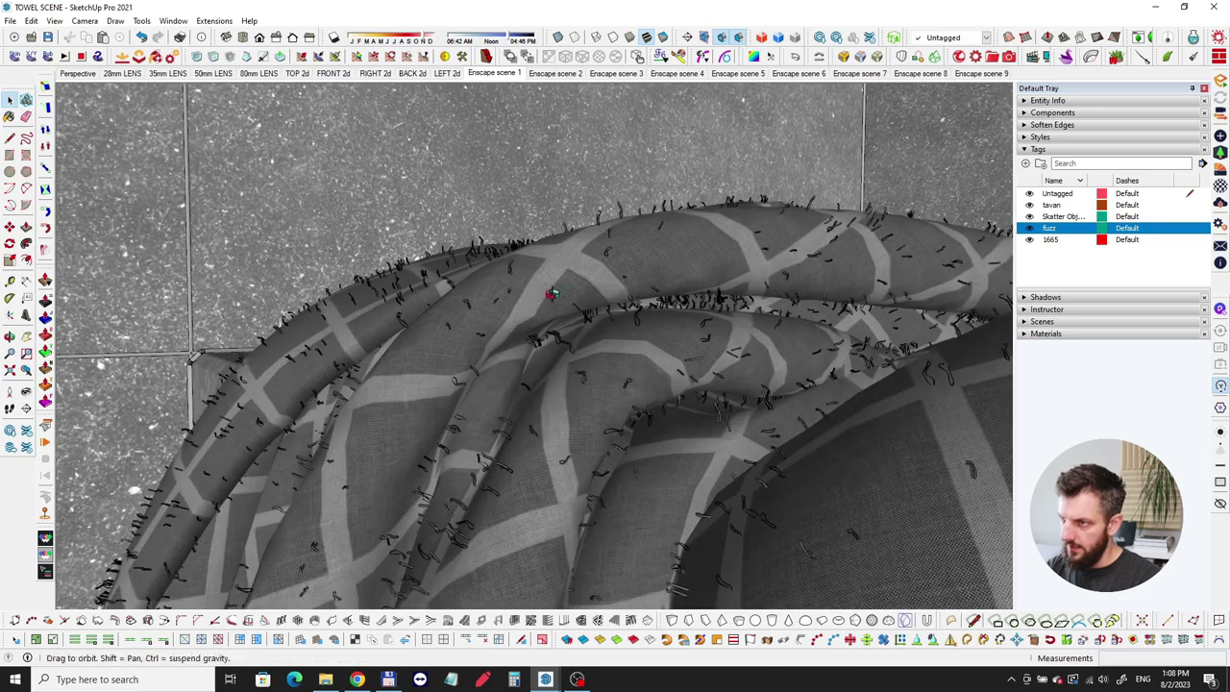
middle_drag(553, 293, 620, 299)
scroll(571, 235, down, 2)
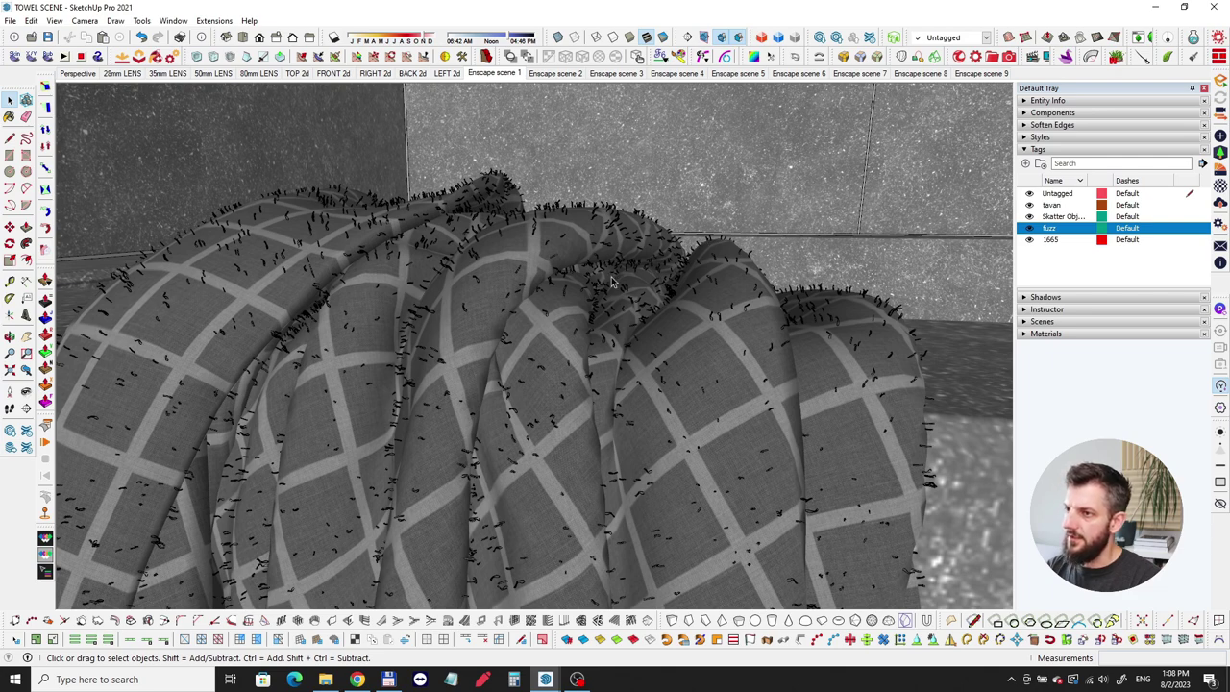
middle_drag(574, 290, 565, 256)
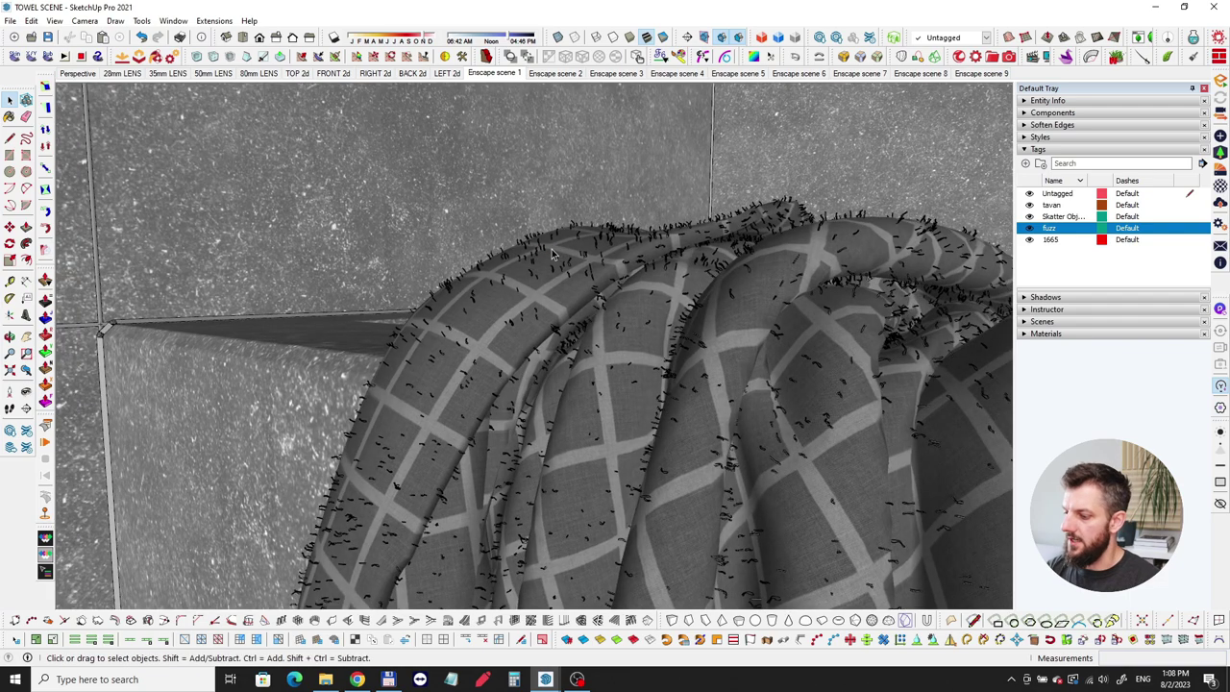
scroll(595, 258, down, 8)
middle_drag(595, 258, 494, 186)
scroll(507, 203, up, 4)
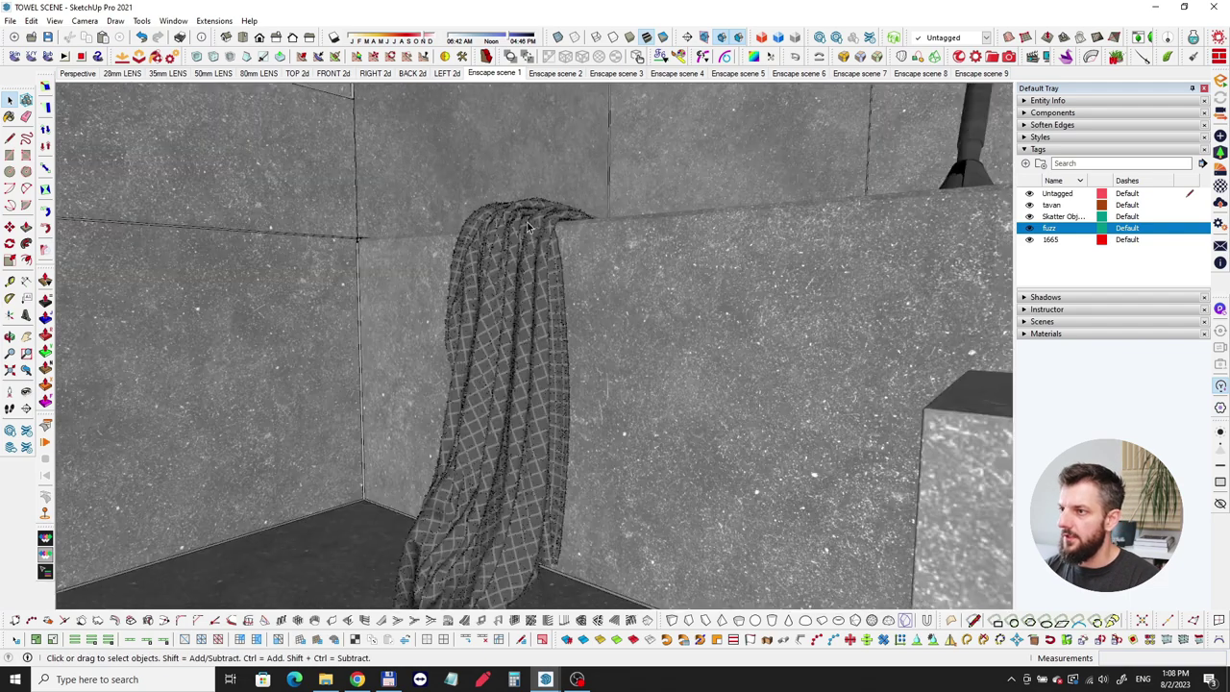
scroll(529, 224, up, 6)
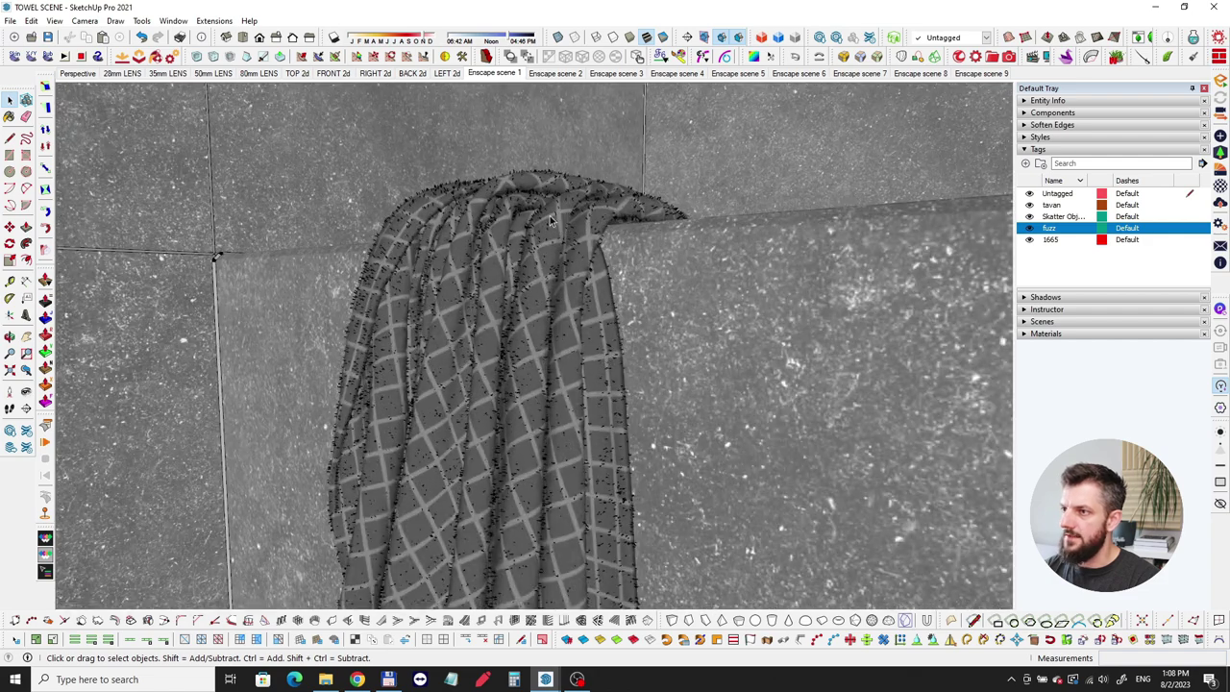
Turn off the visibility of the fuzz tag and view the draped towel without its strands
scroll(549, 227, up, 3)
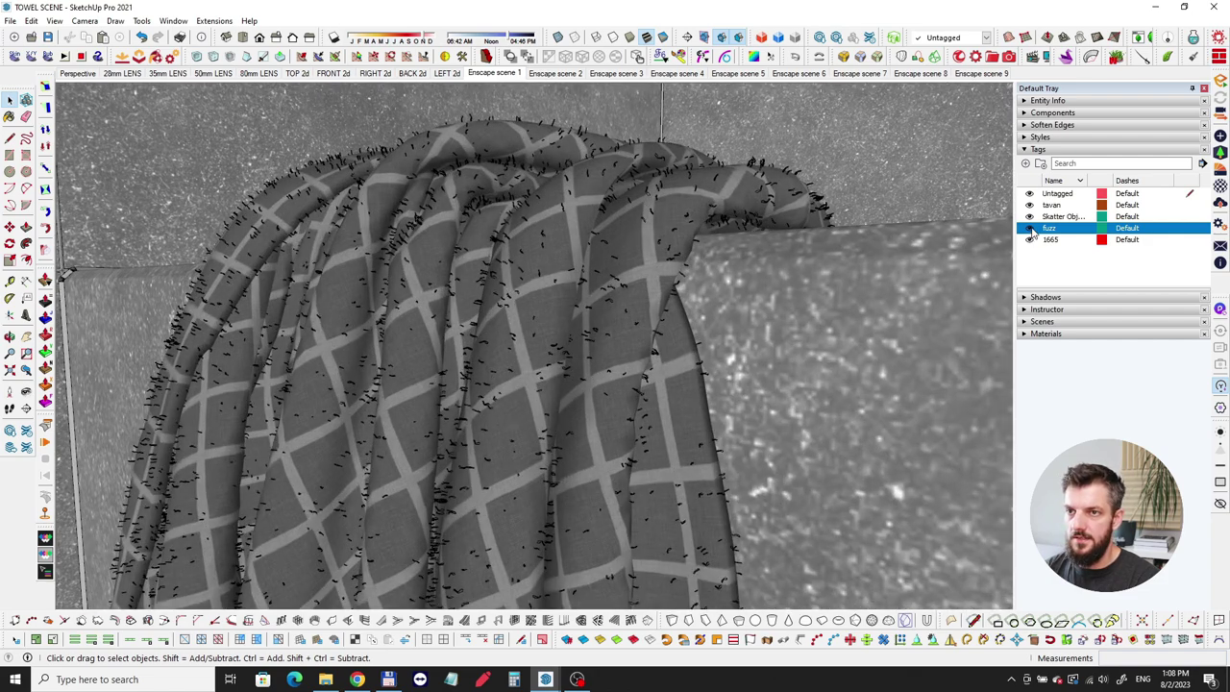
click(1030, 229)
scroll(543, 267, down, 4)
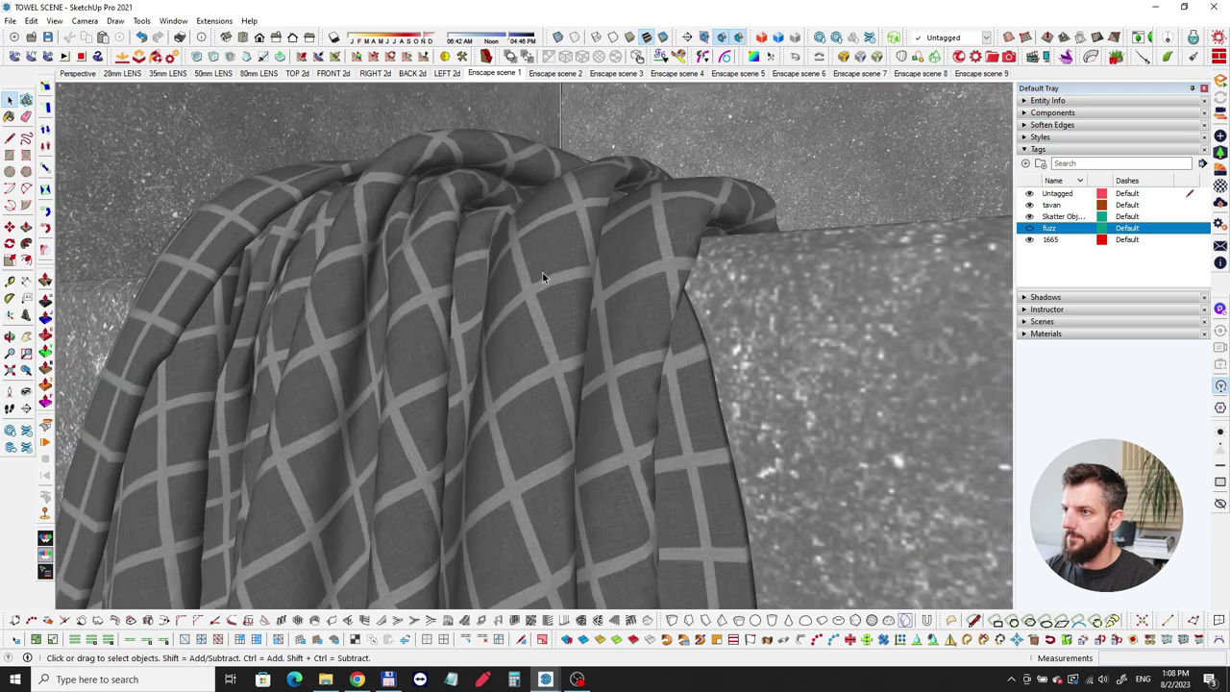
scroll(538, 259, down, 3)
mouse_move(531, 265)
middle_down()
mouse_move(486, 316)
mouse_move(461, 301)
mouse_move(474, 275)
mouse_move(589, 321)
mouse_move(595, 366)
mouse_move(653, 346)
middle_up()
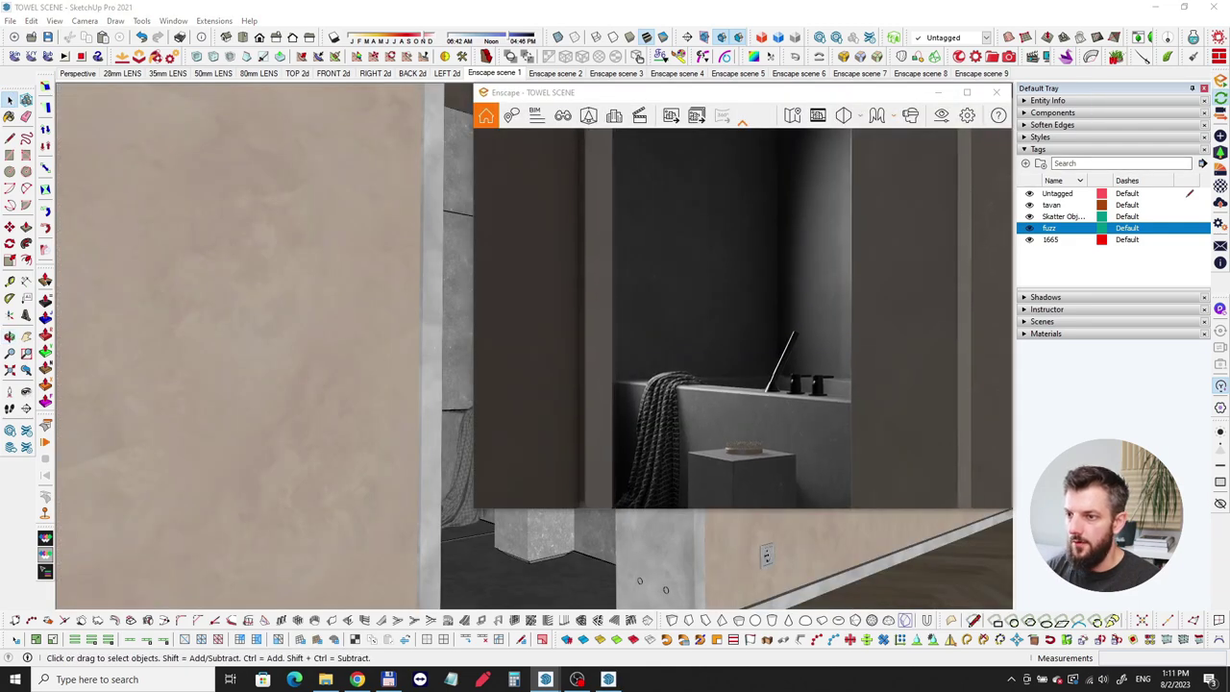
Examine the bathroom window in the Enscape render and the row of vertical tubes in front of it in the model
key(q)
drag(734, 405, 788, 298)
key(a)
key(d)
drag(710, 358, 719, 353)
key(d)
mouse_move(299, 347)
shift+middle_down()
mouse_move(351, 339)
mouse_move(113, 354)
shift+middle_up()
scroll(296, 327, up, 5)
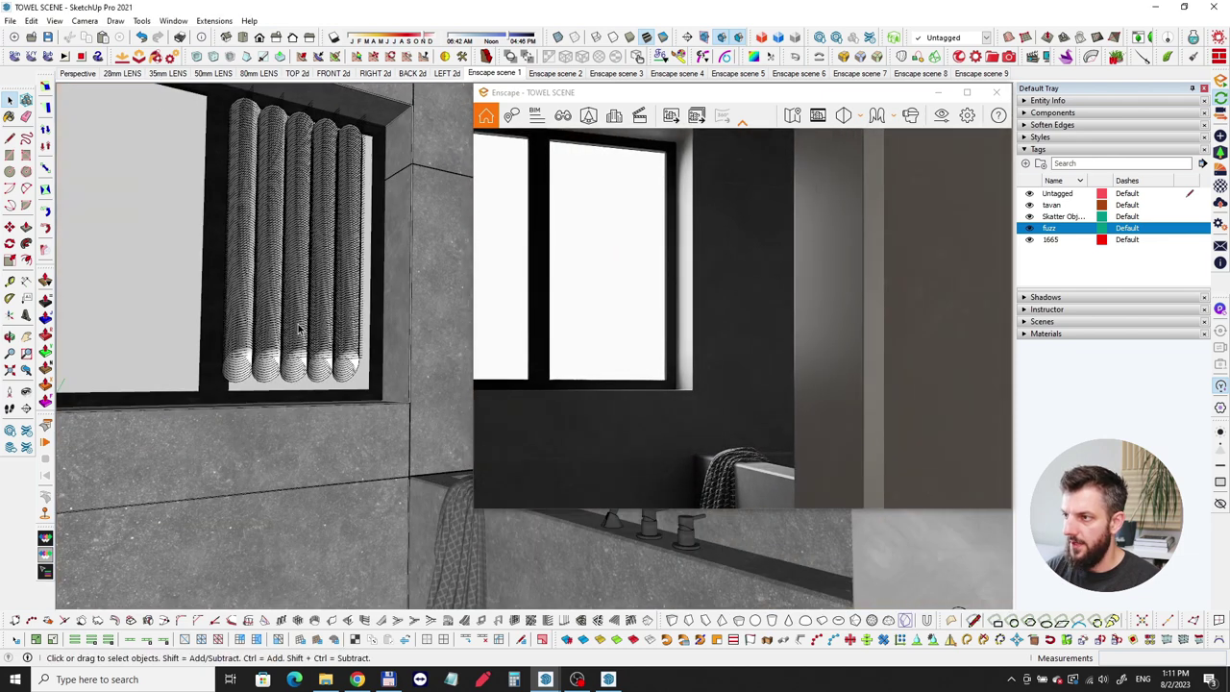
scroll(299, 329, up, 4)
middle_drag(302, 331, 321, 360)
Look around the rendered bathroom, covering the towel on the bathtub edge, the taps, the adjoining room and the stone stool
click(694, 315)
mouse_move(694, 315)
mouse_down()
mouse_move(624, 321)
mouse_move(673, 345)
mouse_up()
scroll(671, 344, up, 4)
scroll(625, 325, down, 1)
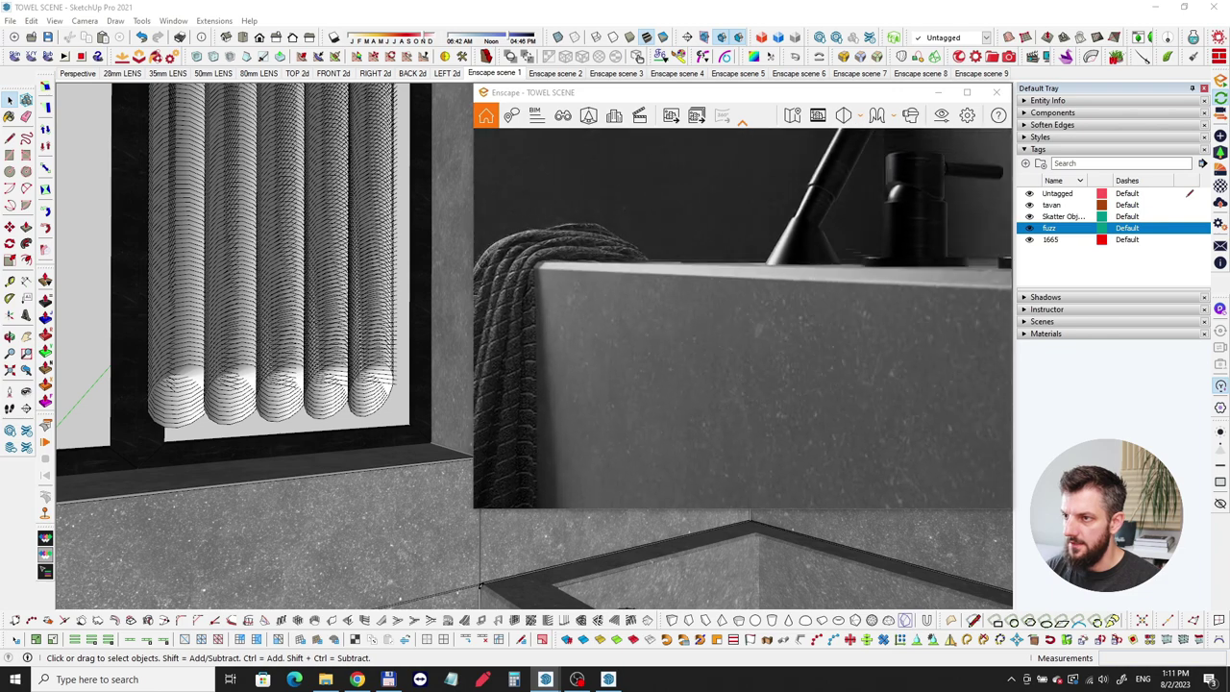
right_drag(624, 325, 596, 300)
drag(577, 299, 630, 299)
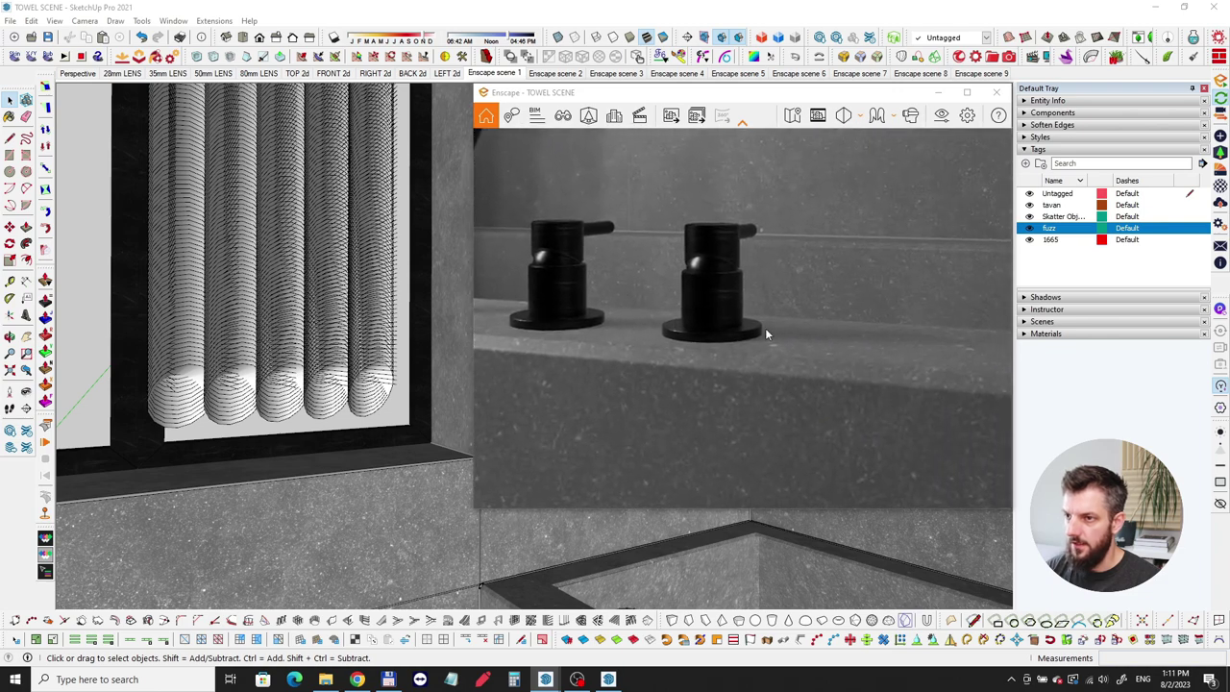
drag(759, 341, 736, 352)
scroll(674, 322, down, 3)
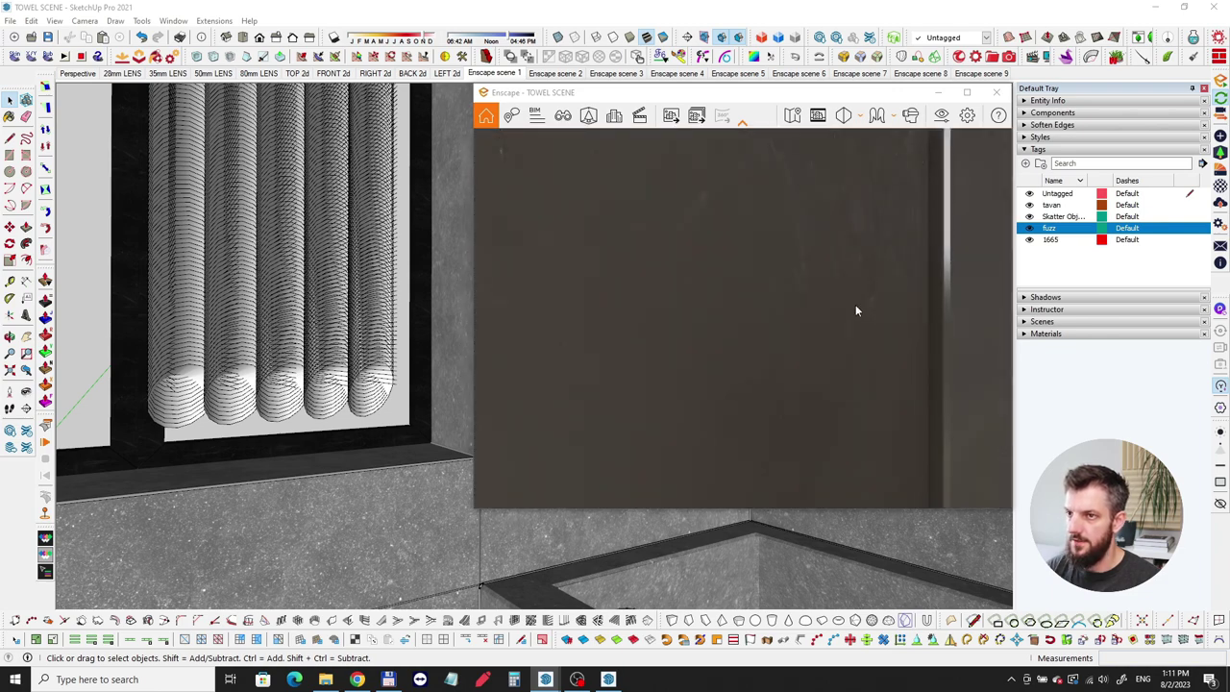
drag(858, 300, 960, 302)
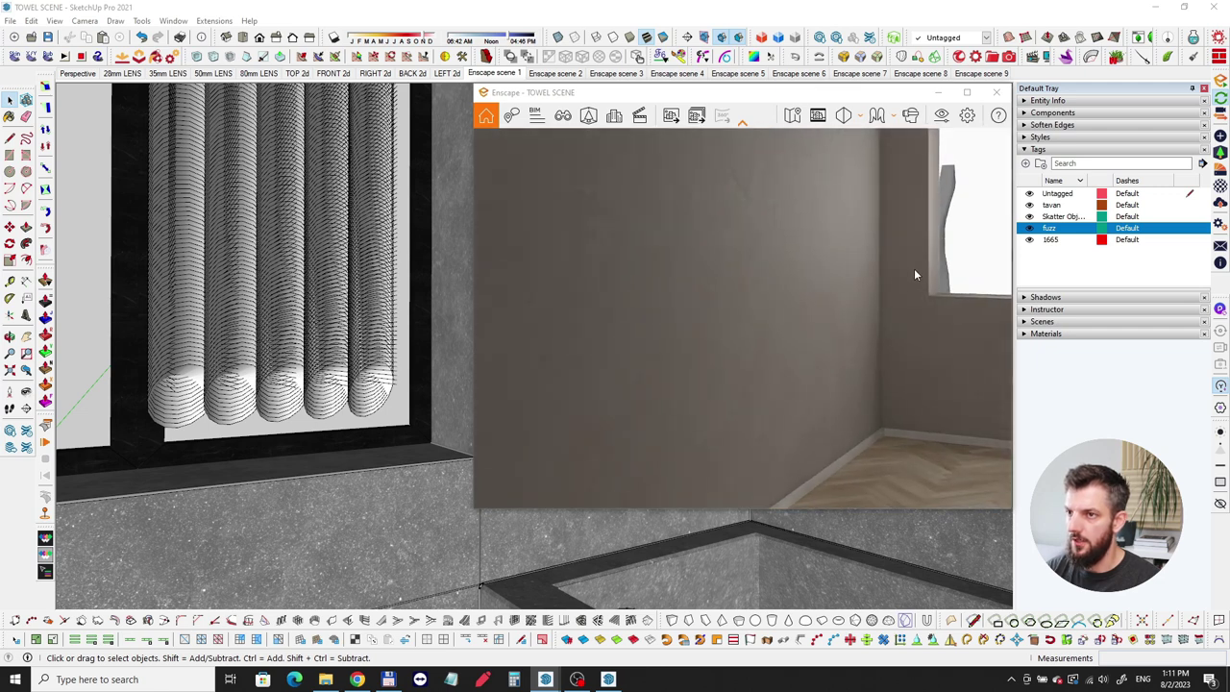
mouse_move(932, 277)
mouse_down()
mouse_move(869, 275)
mouse_move(858, 310)
mouse_move(870, 390)
mouse_up()
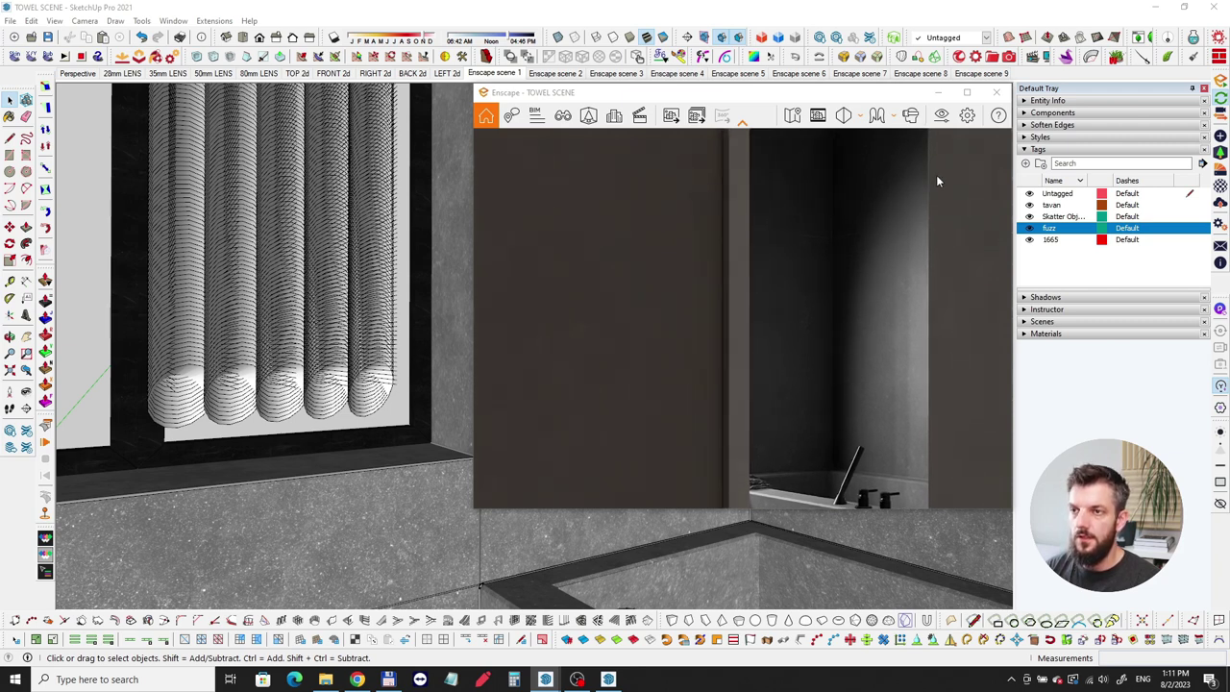
mouse_move(894, 311)
mouse_down()
mouse_move(832, 368)
mouse_move(759, 408)
mouse_move(773, 430)
mouse_up()
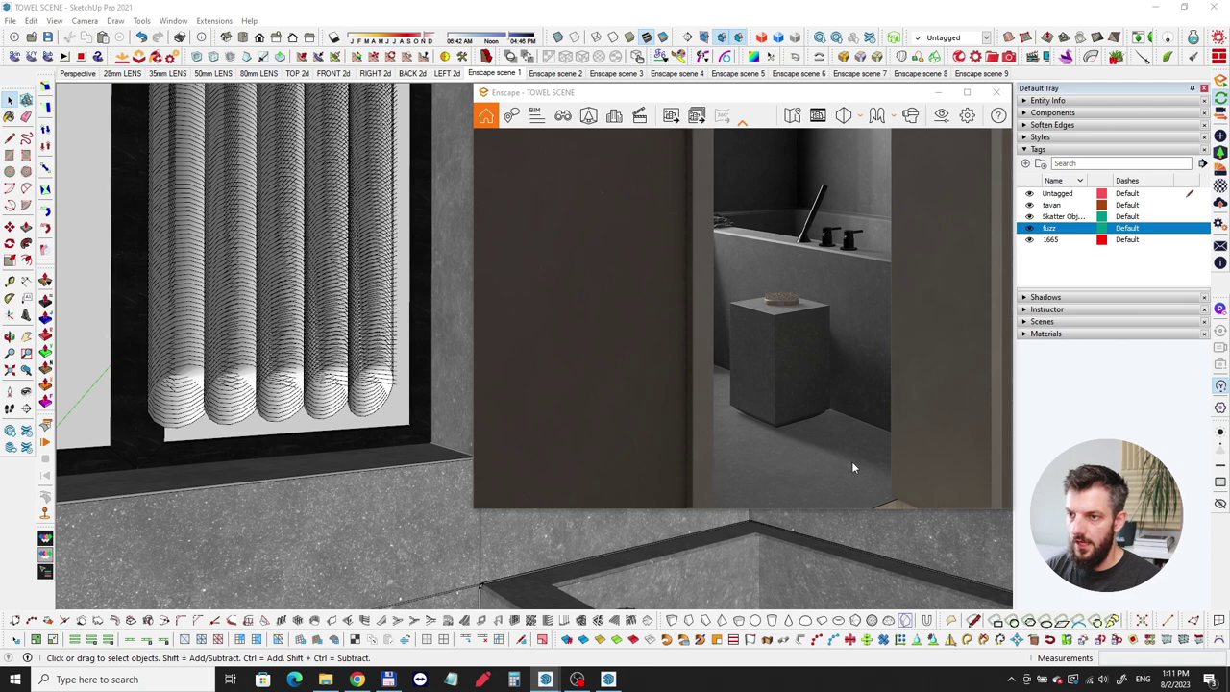
scroll(801, 336, up, 2)
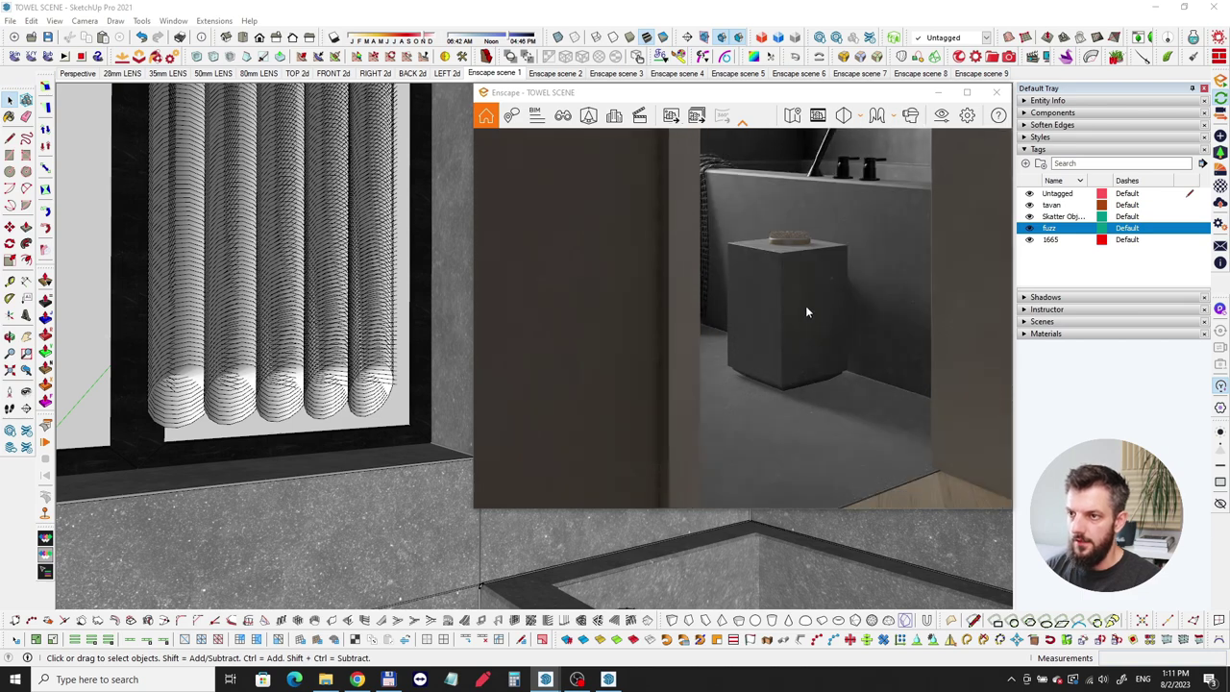
scroll(802, 337, up, 2)
Delete the black block standing between the stone stool and the bathtub
mouse_move(405, 476)
middle_down()
mouse_move(378, 513)
mouse_move(250, 553)
mouse_move(310, 282)
mouse_move(327, 372)
mouse_move(211, 354)
mouse_move(225, 352)
middle_up()
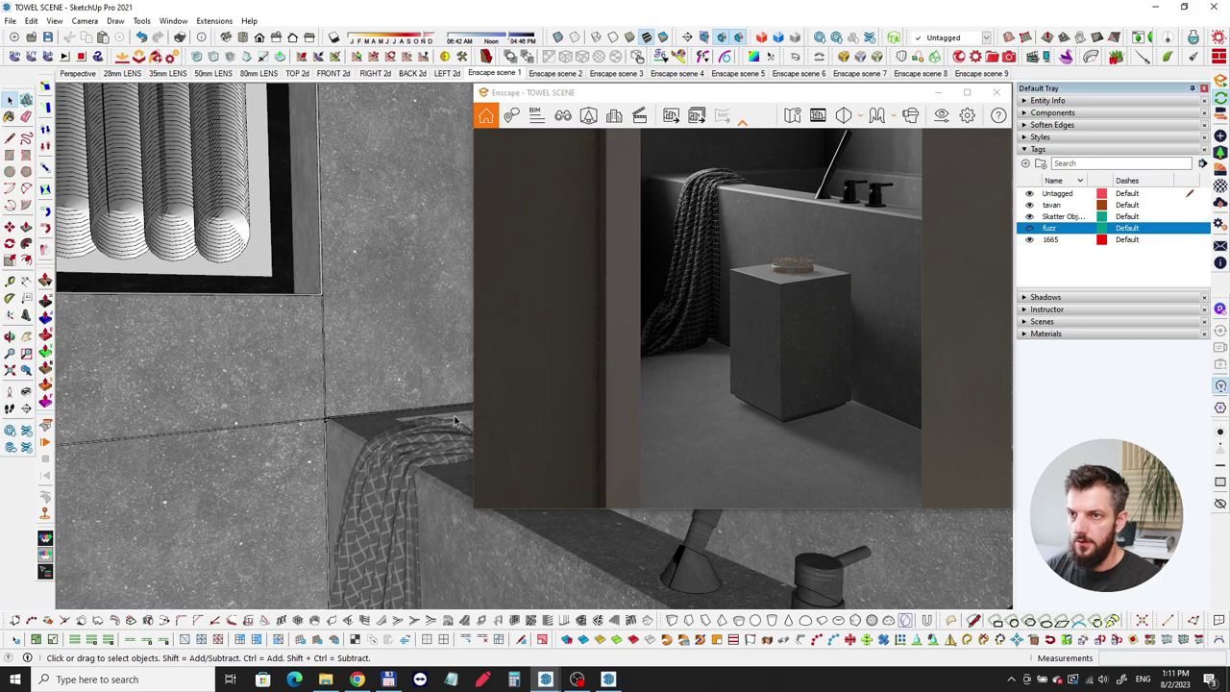
mouse_move(342, 519)
middle_down()
mouse_move(343, 425)
mouse_move(357, 440)
mouse_move(272, 318)
mouse_move(276, 411)
middle_up()
scroll(407, 470, up, 4)
mouse_move(404, 470)
middle_down()
mouse_move(346, 511)
mouse_move(393, 457)
middle_up()
click(398, 441)
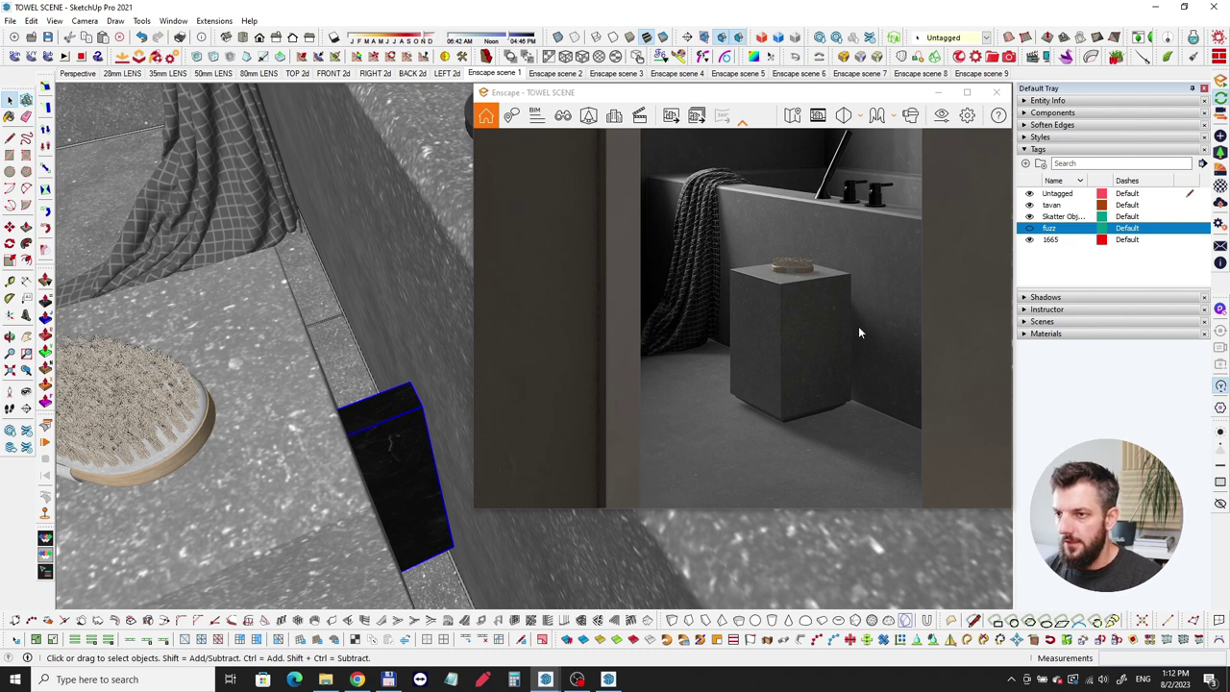
click(832, 332)
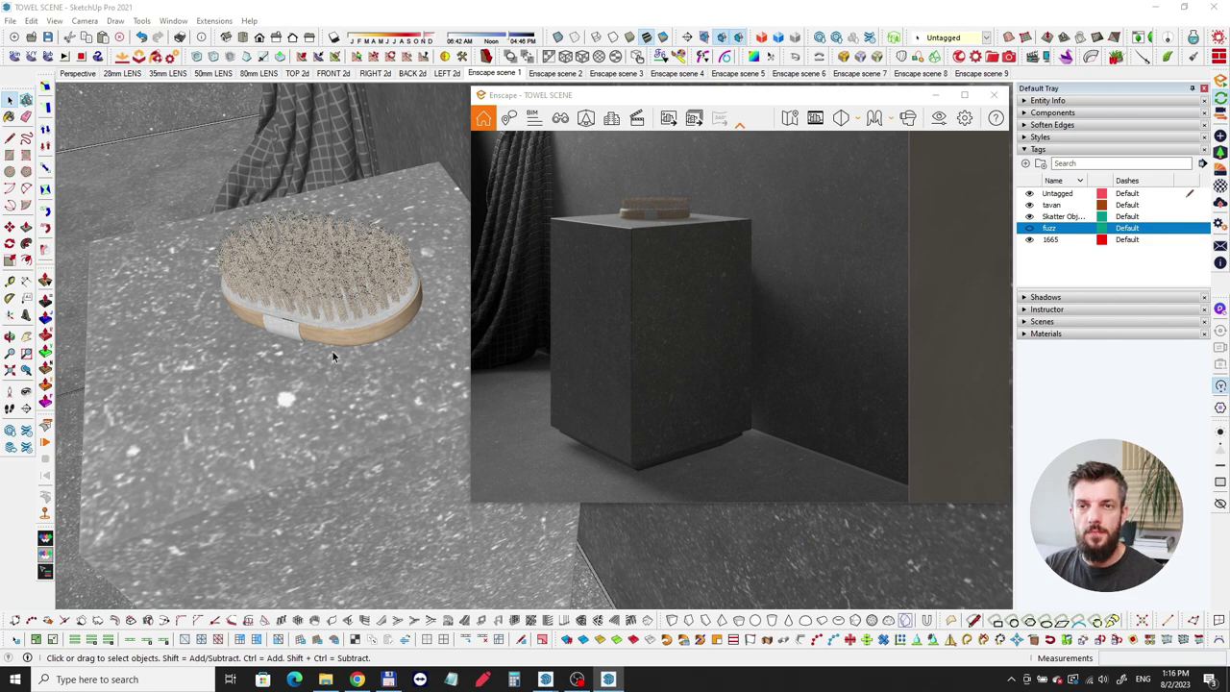
mouse_move(332, 350)
middle_down()
mouse_move(316, 327)
mouse_move(349, 283)
mouse_move(390, 310)
mouse_move(204, 312)
mouse_move(363, 362)
mouse_move(315, 359)
middle_up()
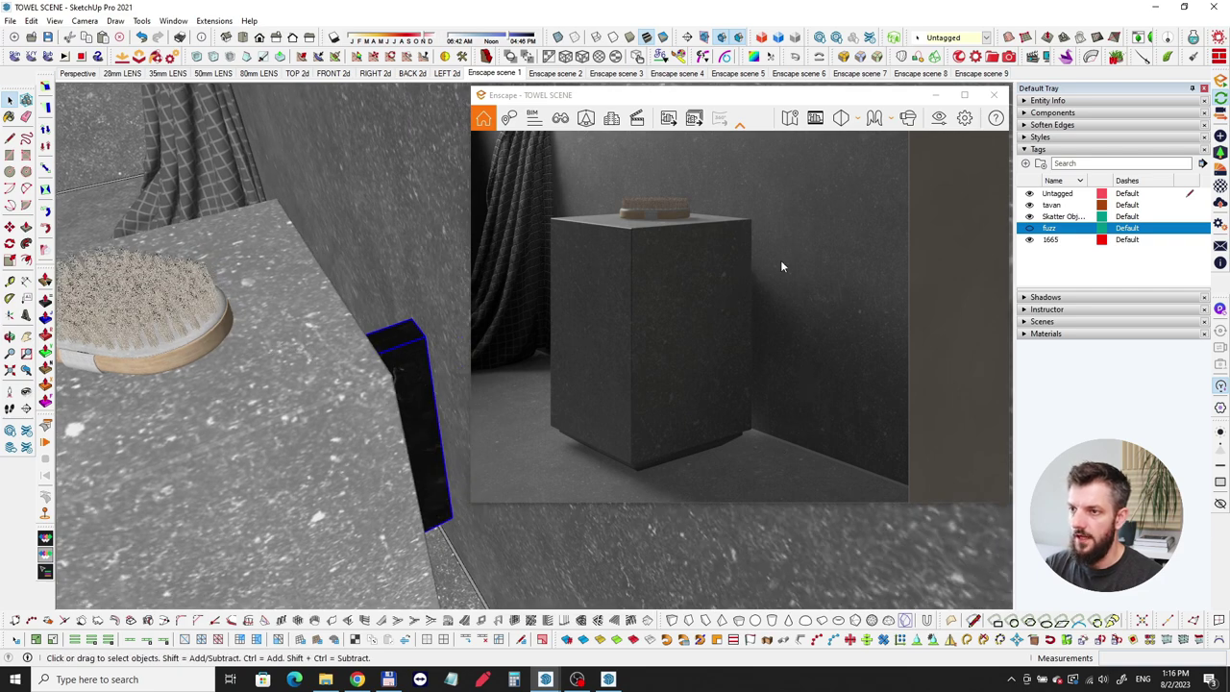
mouse_move(413, 355)
middle_down()
mouse_move(381, 343)
mouse_move(398, 368)
mouse_move(398, 332)
middle_up()
scroll(398, 363, up, 2)
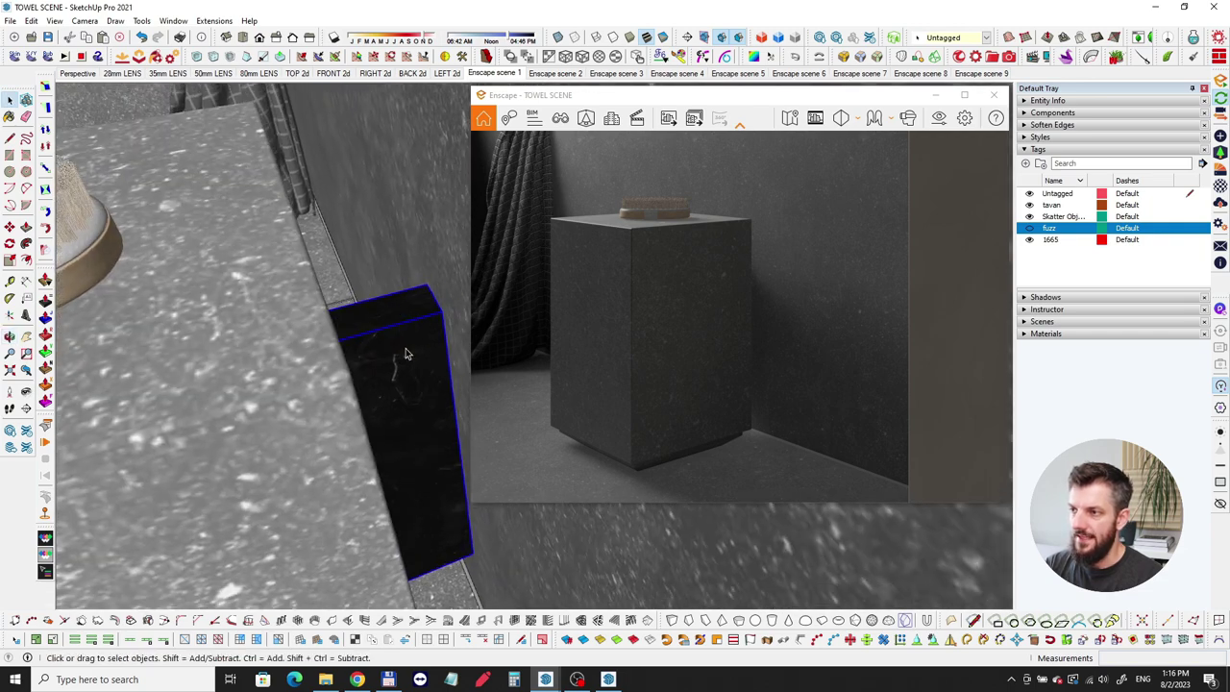
key(Delete)
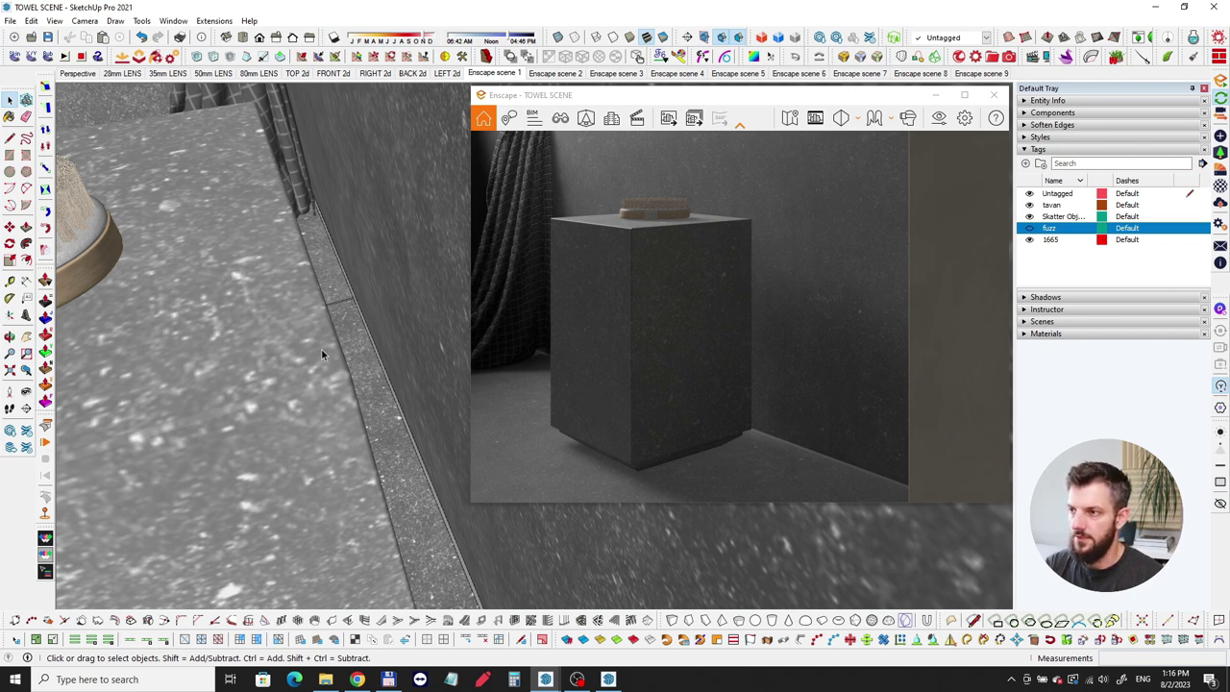
Undo the deletion of the black block behind the stone stool
mouse_move(281, 364)
middle_down()
mouse_move(255, 365)
mouse_move(257, 376)
middle_up()
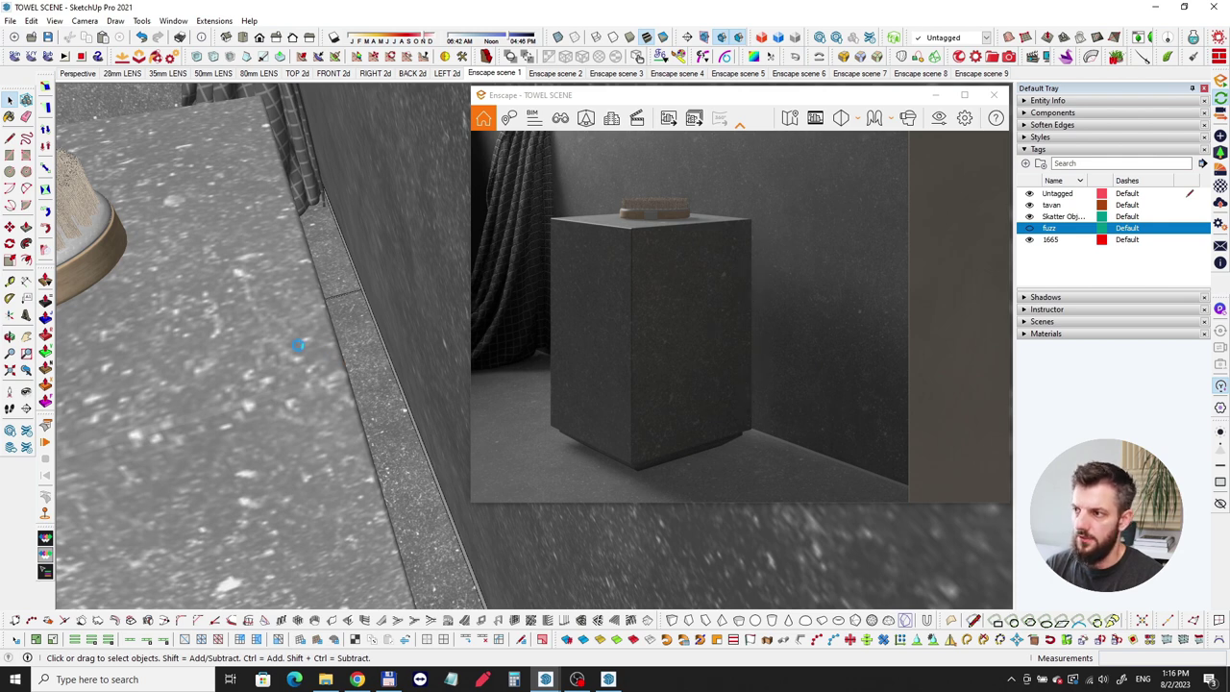
click(374, 288)
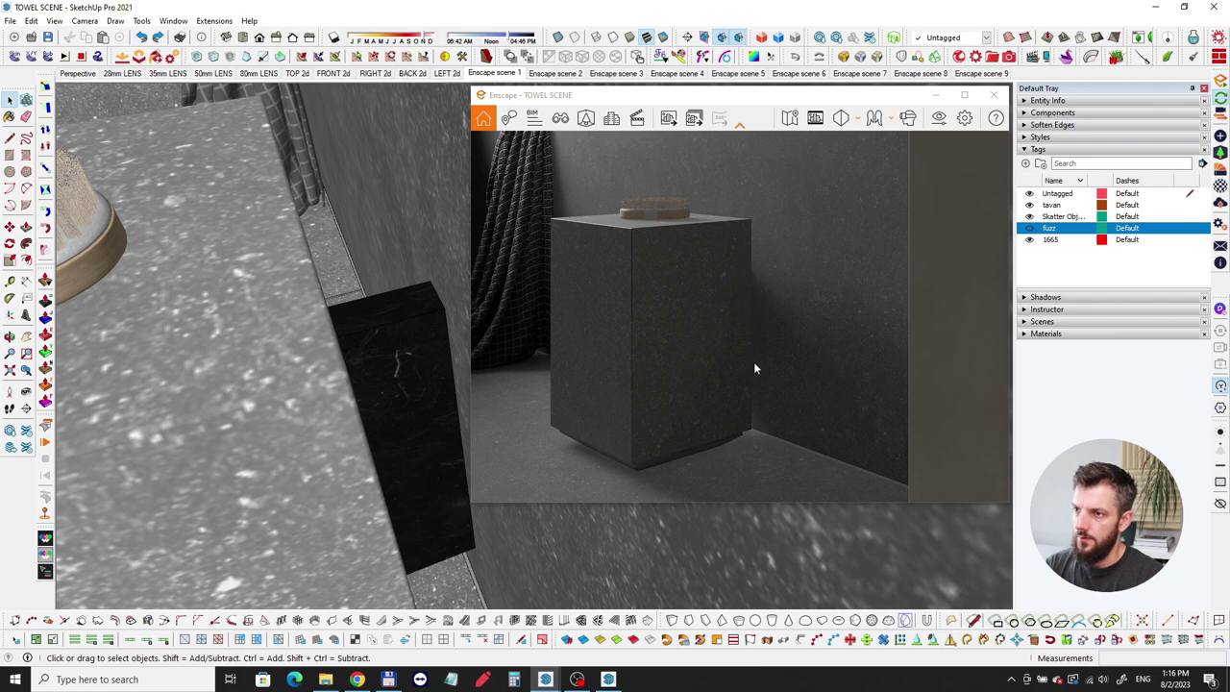
Examine the stone stool, brush, bathtub and taps from several viewpoints in the Enscape render
drag(672, 305, 722, 294)
mouse_move(673, 301)
right_down()
mouse_move(728, 277)
mouse_move(675, 294)
right_up()
drag(676, 294, 649, 269)
mouse_move(649, 269)
right_down()
mouse_move(641, 262)
mouse_move(650, 270)
right_up()
mouse_move(650, 270)
middle_down()
mouse_move(661, 365)
mouse_move(670, 254)
middle_up()
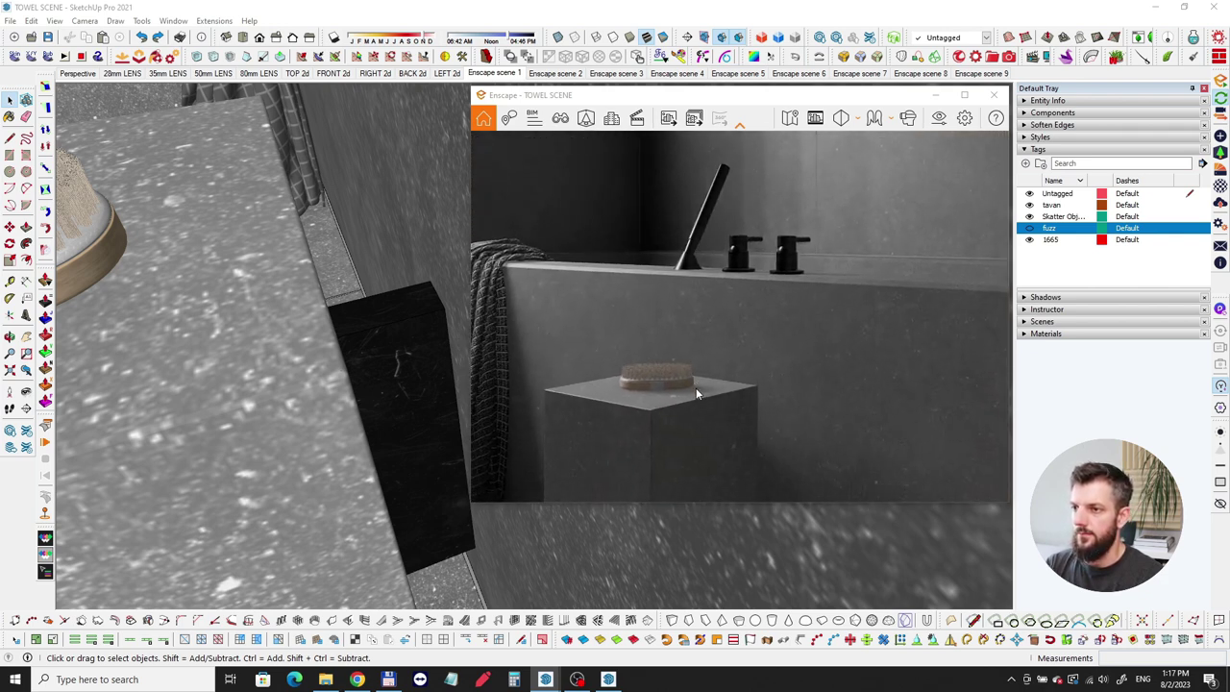
drag(696, 387, 707, 395)
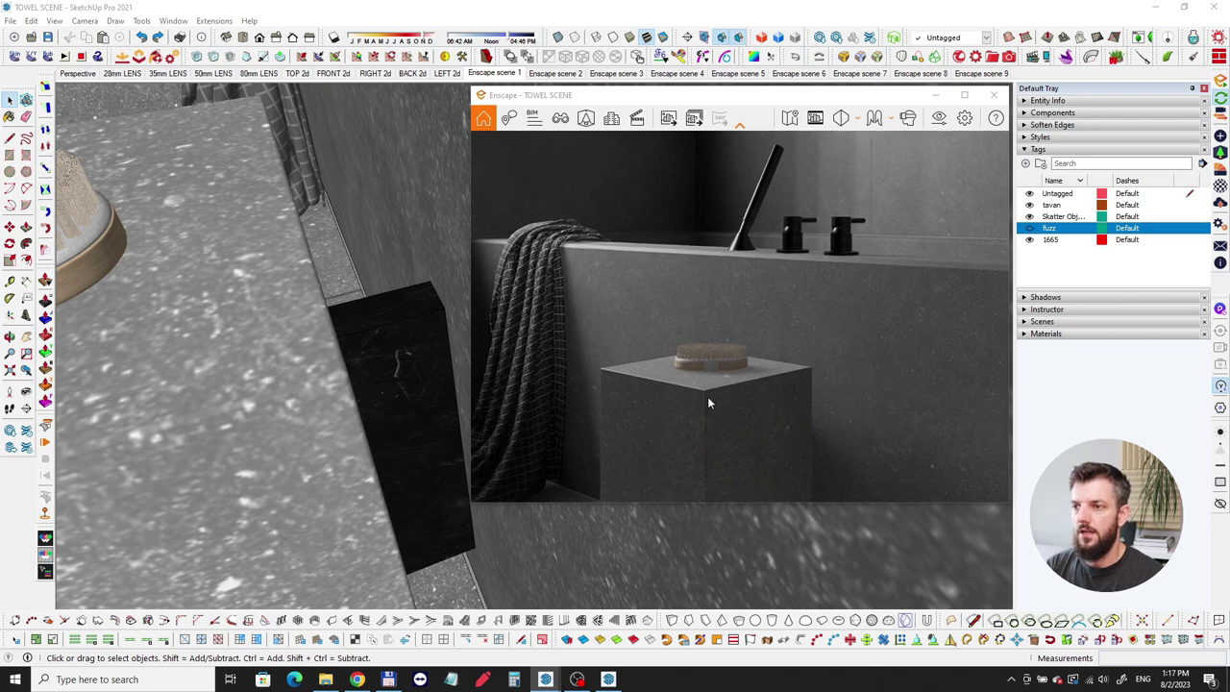
middle_drag(769, 421, 763, 297)
middle_drag(725, 173, 747, 379)
middle_drag(220, 356, 301, 270)
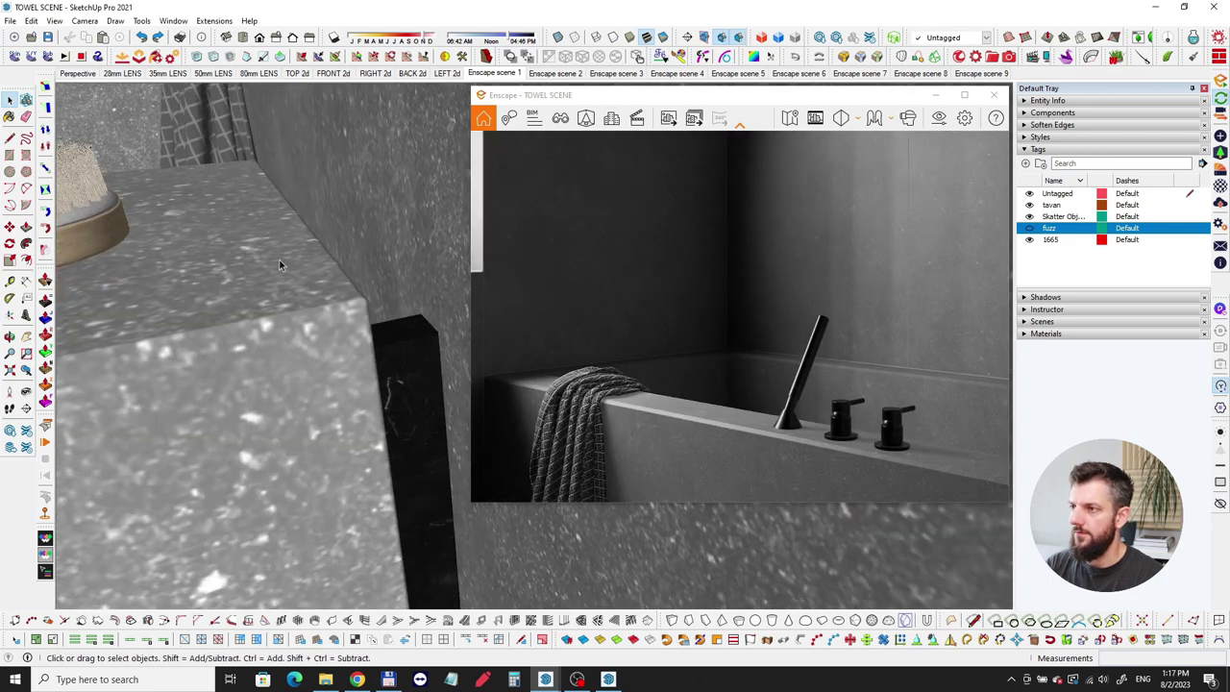
scroll(339, 293, down, 1)
Bring the draped towel up close in the Enscape render and turn on the visibility of the fuzz tag
drag(692, 317, 903, 313)
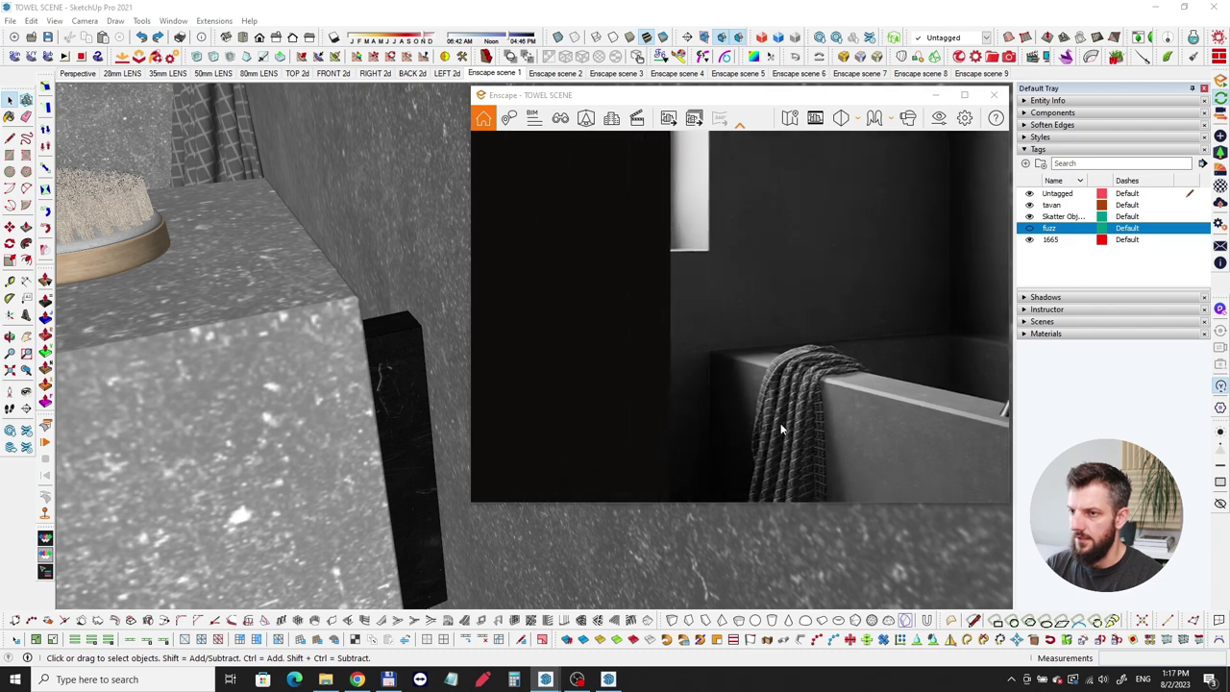
scroll(781, 429, up, 4)
right_drag(857, 387, 837, 309)
scroll(868, 344, up, 3)
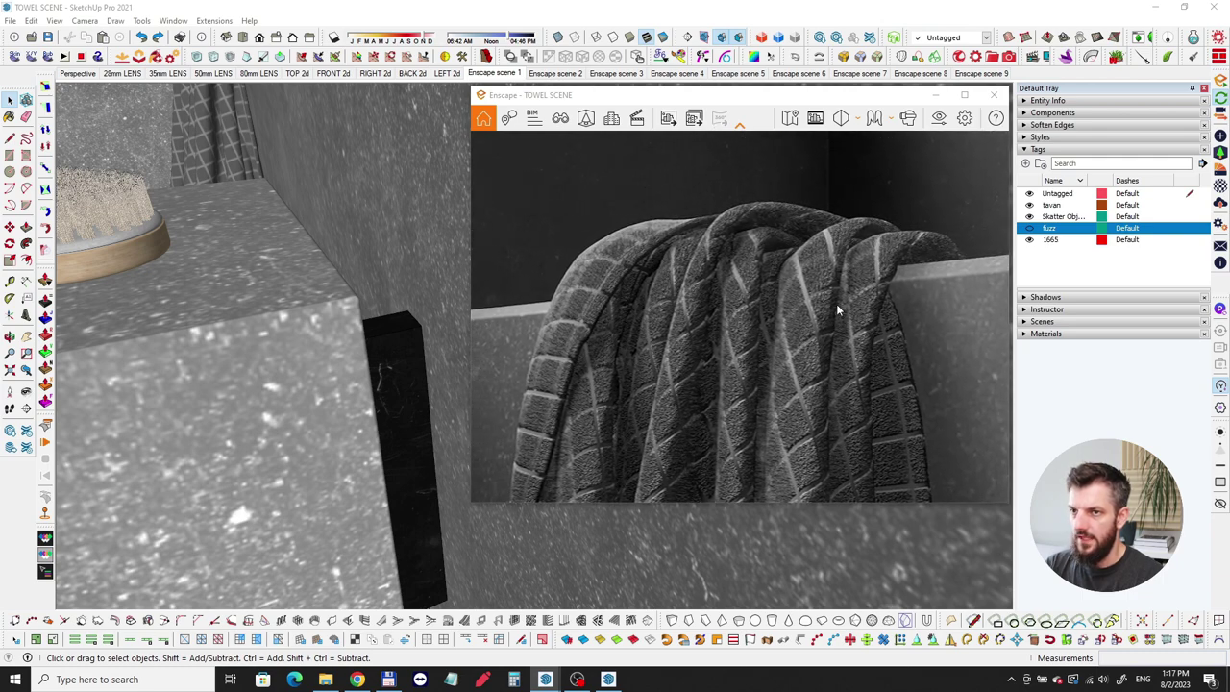
click(1029, 230)
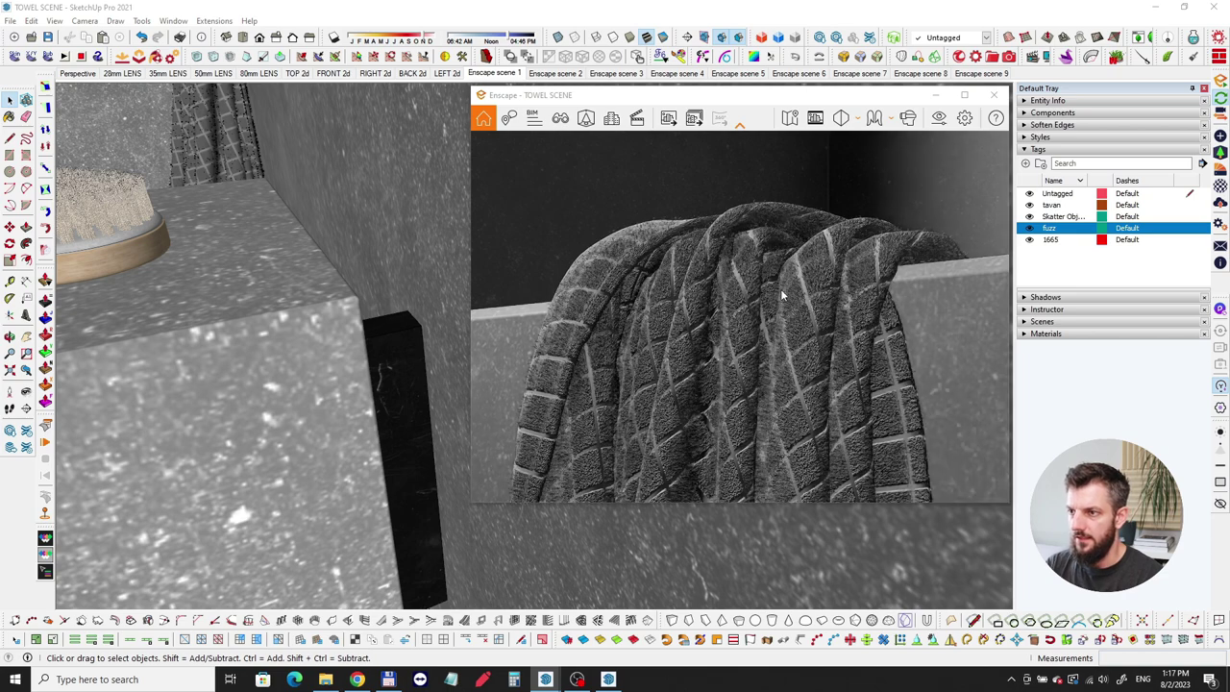
right_drag(585, 296, 686, 297)
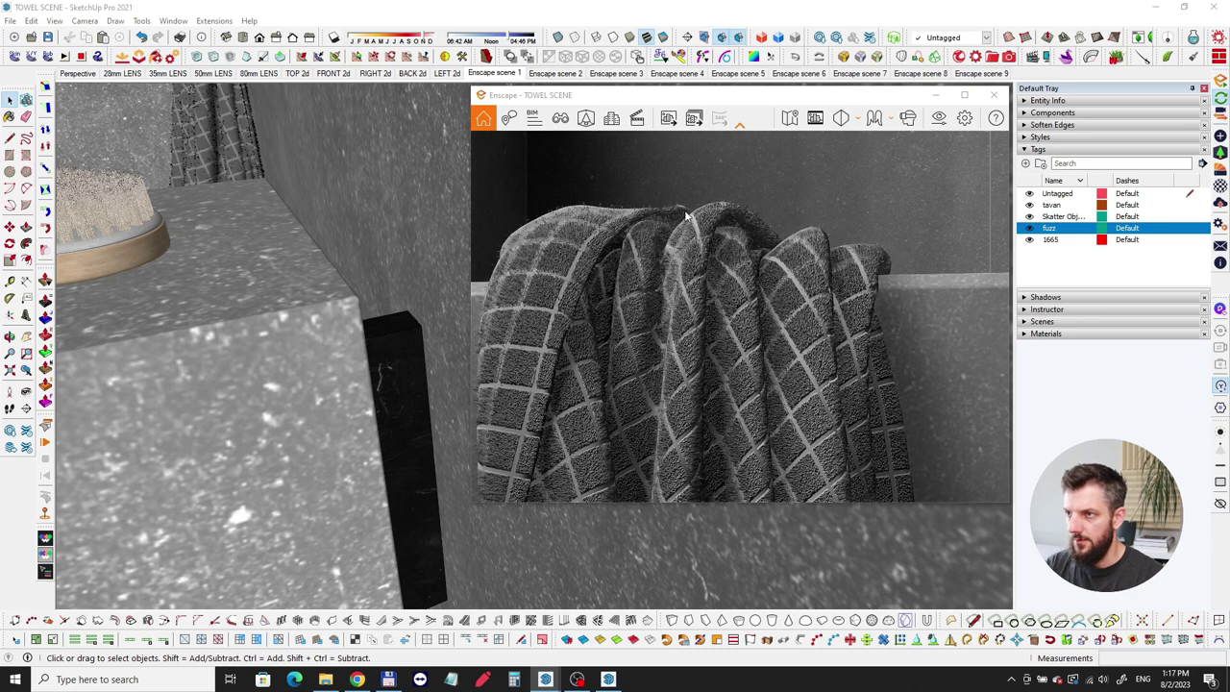
right_drag(732, 300, 598, 303)
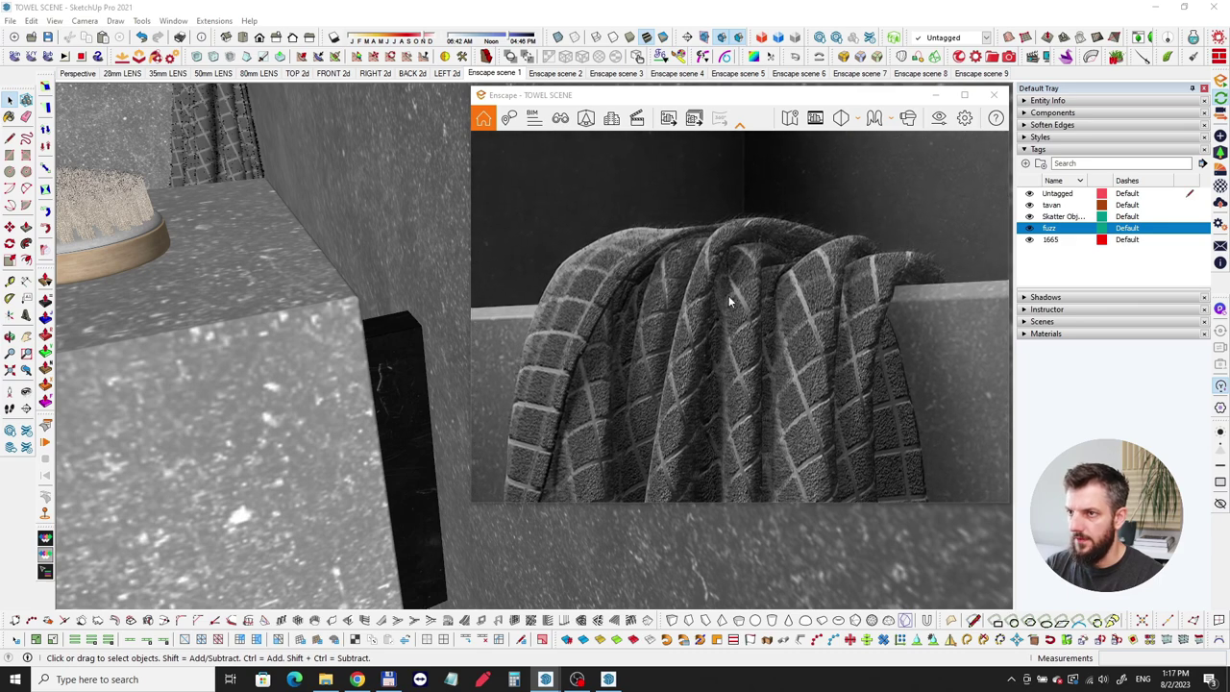
Open the Enscape Material Editor and place it beside the render of the towel
mouse_move(190, 240)
middle_down()
mouse_move(222, 220)
mouse_move(444, 369)
mouse_move(398, 356)
middle_up()
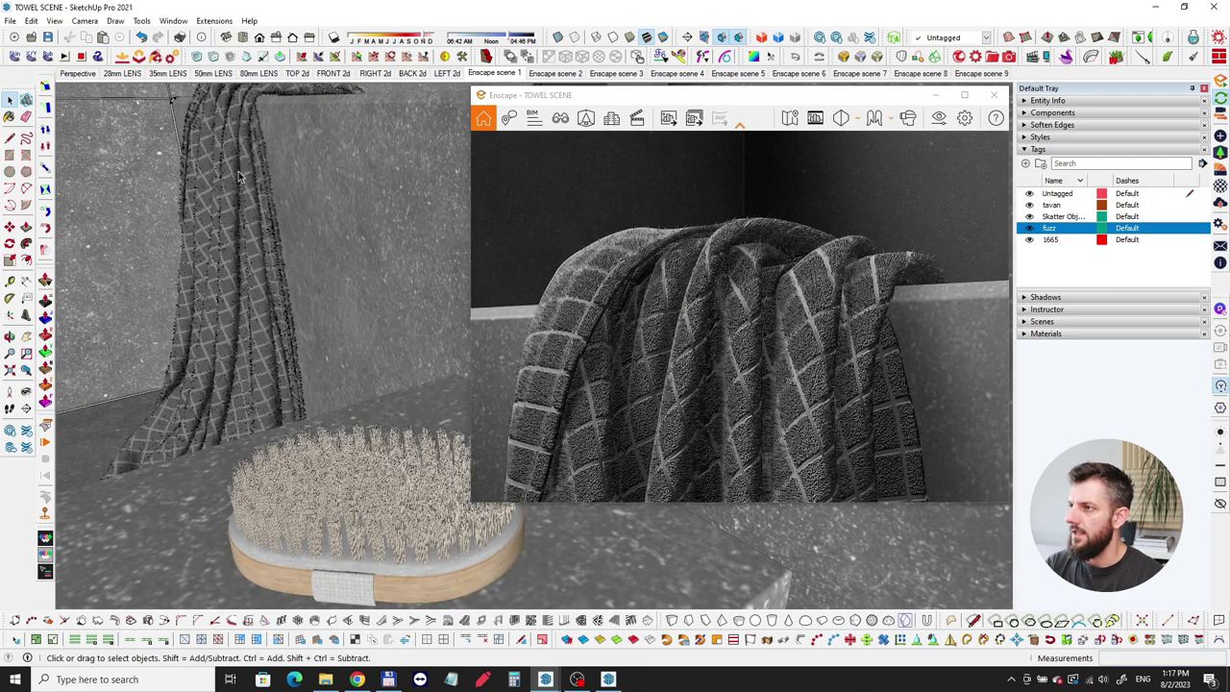
scroll(240, 168, up, 5)
scroll(245, 169, up, 6)
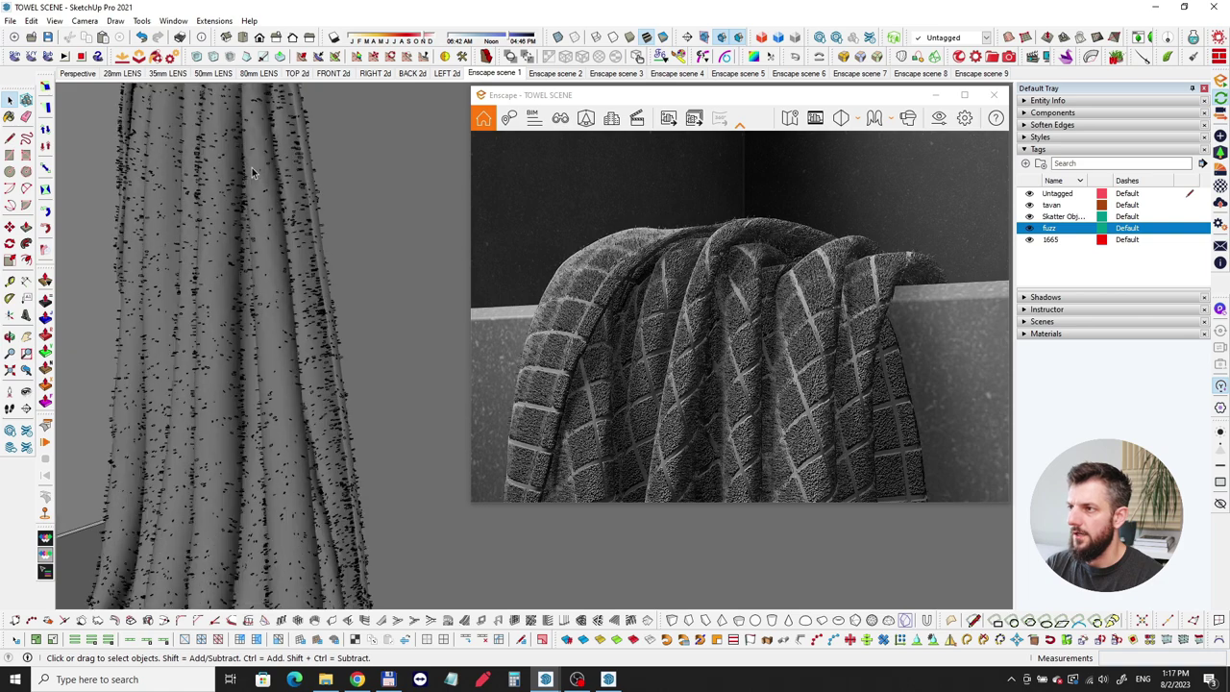
click(1220, 168)
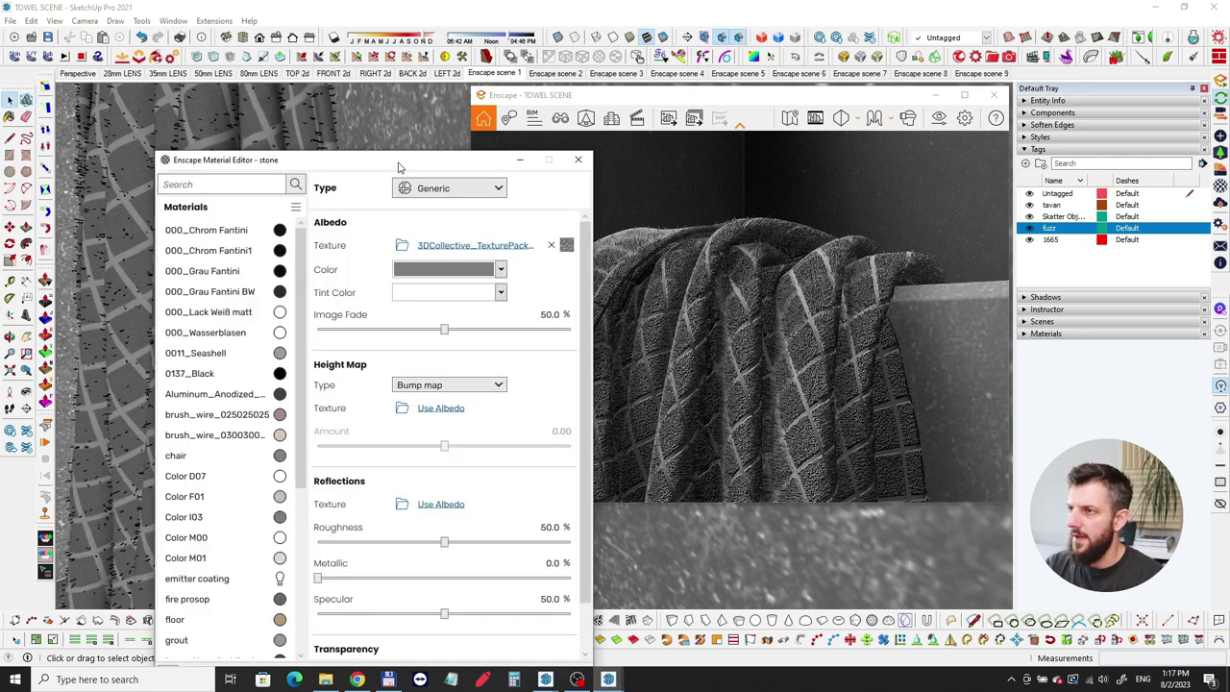
drag(400, 163, 271, 104)
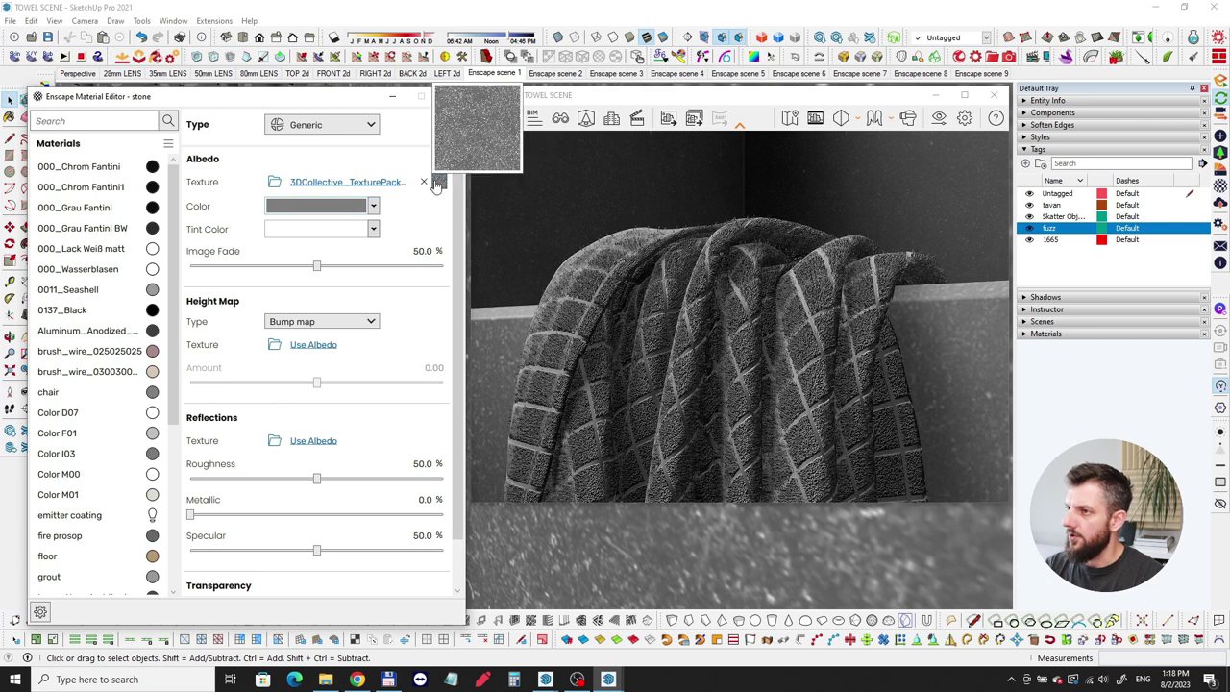
mouse_move(458, 204)
mouse_down()
mouse_move(454, 190)
mouse_move(460, 306)
mouse_move(458, 187)
mouse_up()
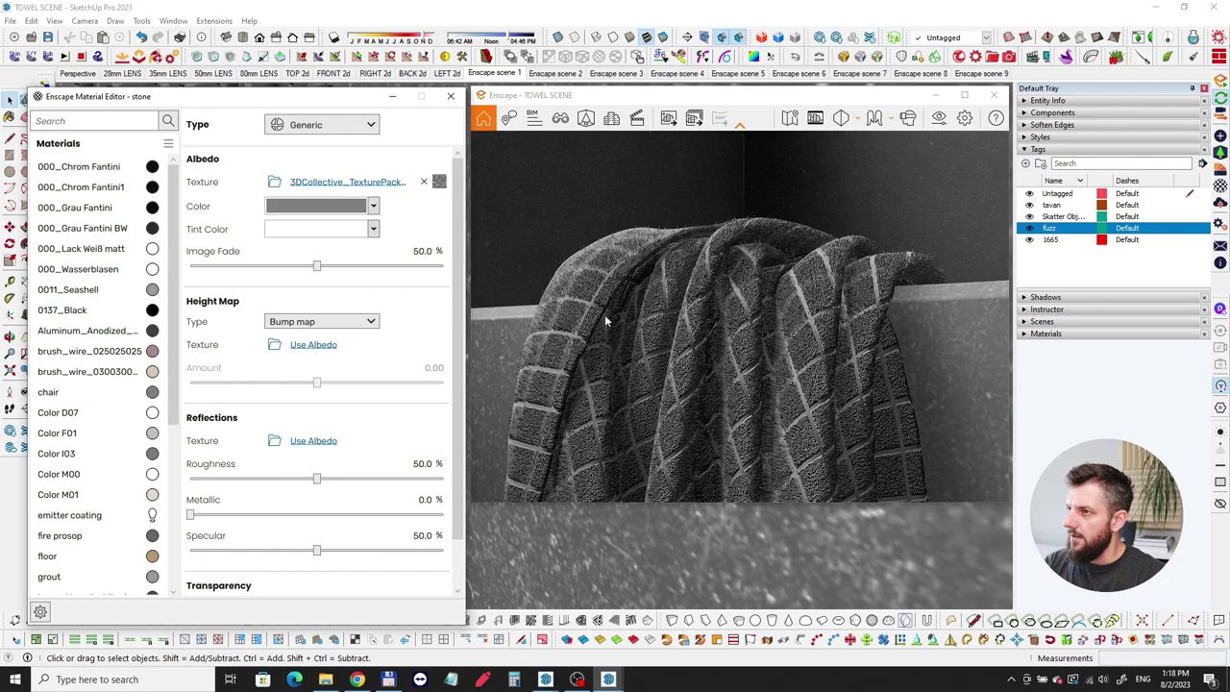
mouse_move(507, 322)
right_down()
mouse_move(567, 320)
mouse_move(523, 313)
right_up()
double_click(513, 316)
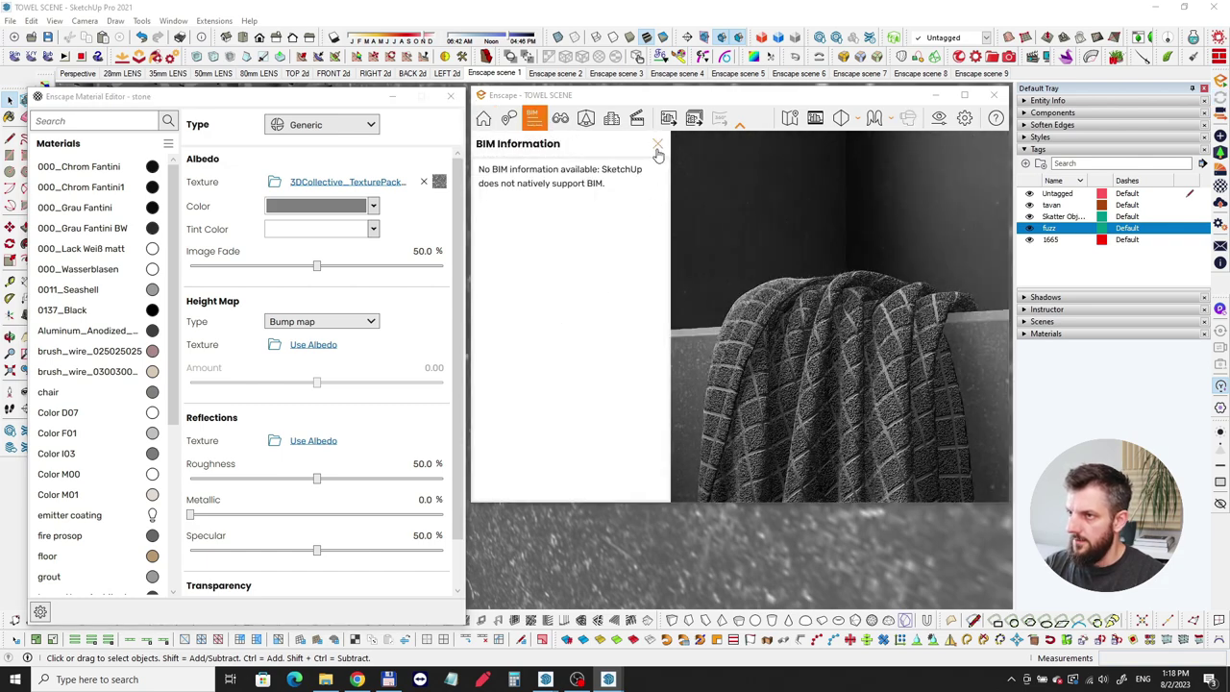
click(657, 146)
Sample the draped towel's material in the model to load its settings in the Enscape Material Editor
middle_drag(562, 565, 512, 551)
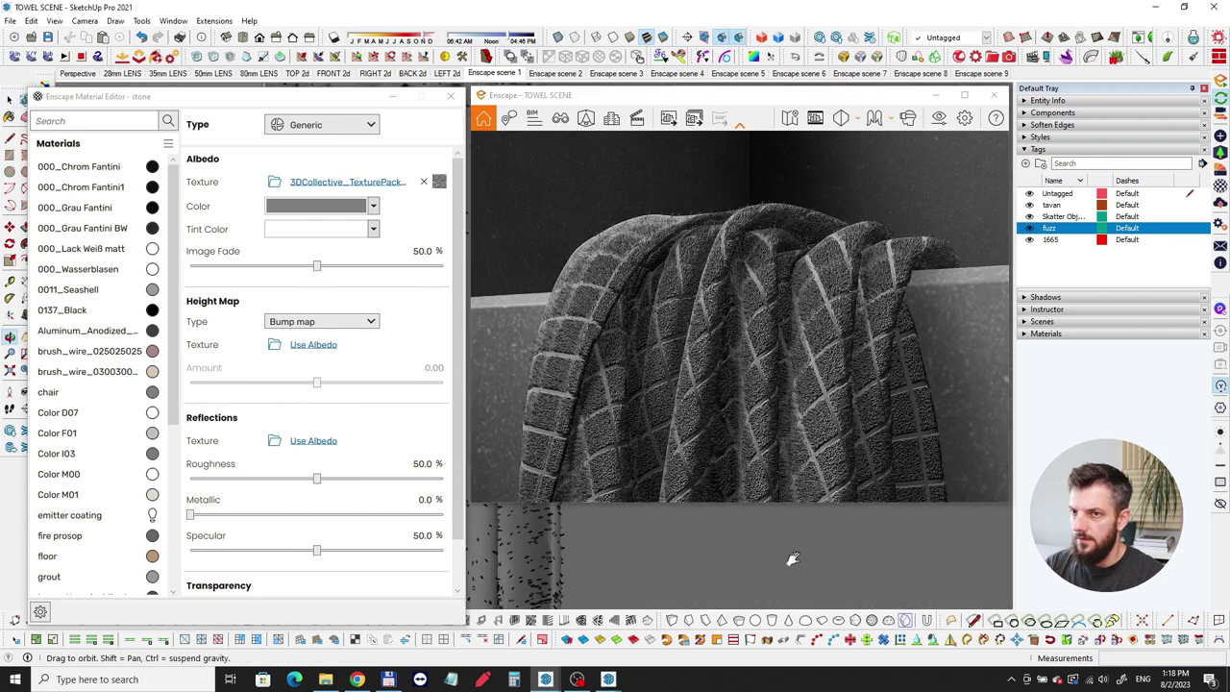
click(1062, 150)
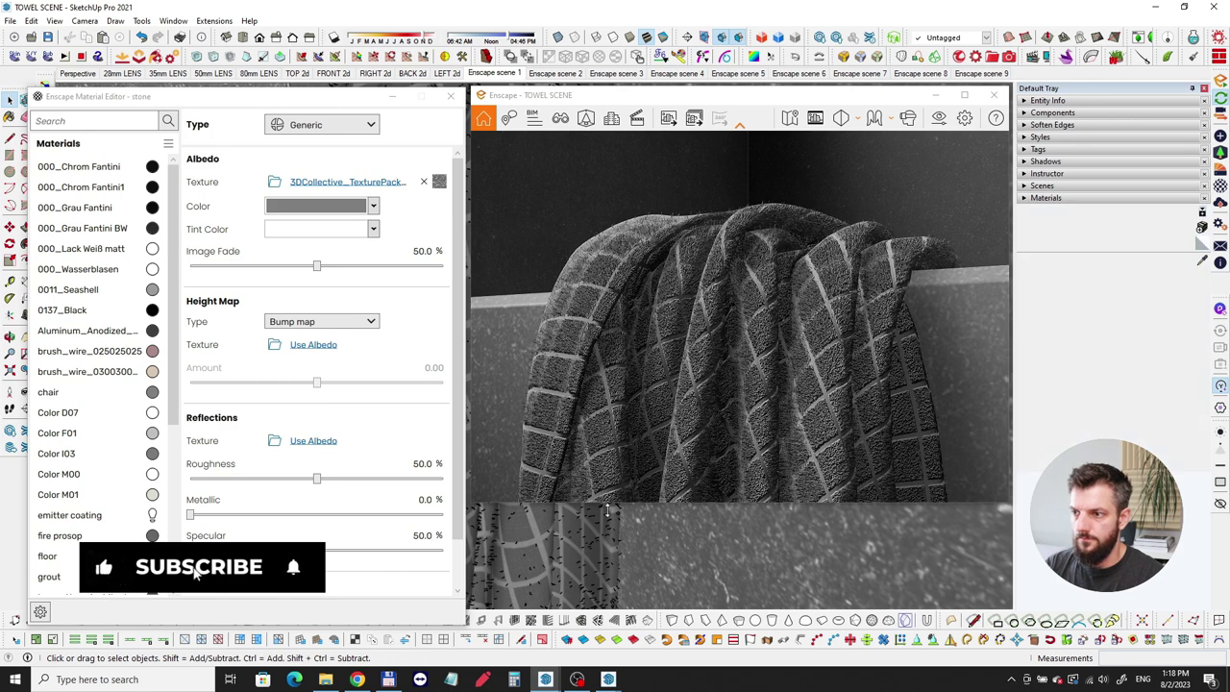
middle_drag(519, 541, 534, 544)
click(545, 527)
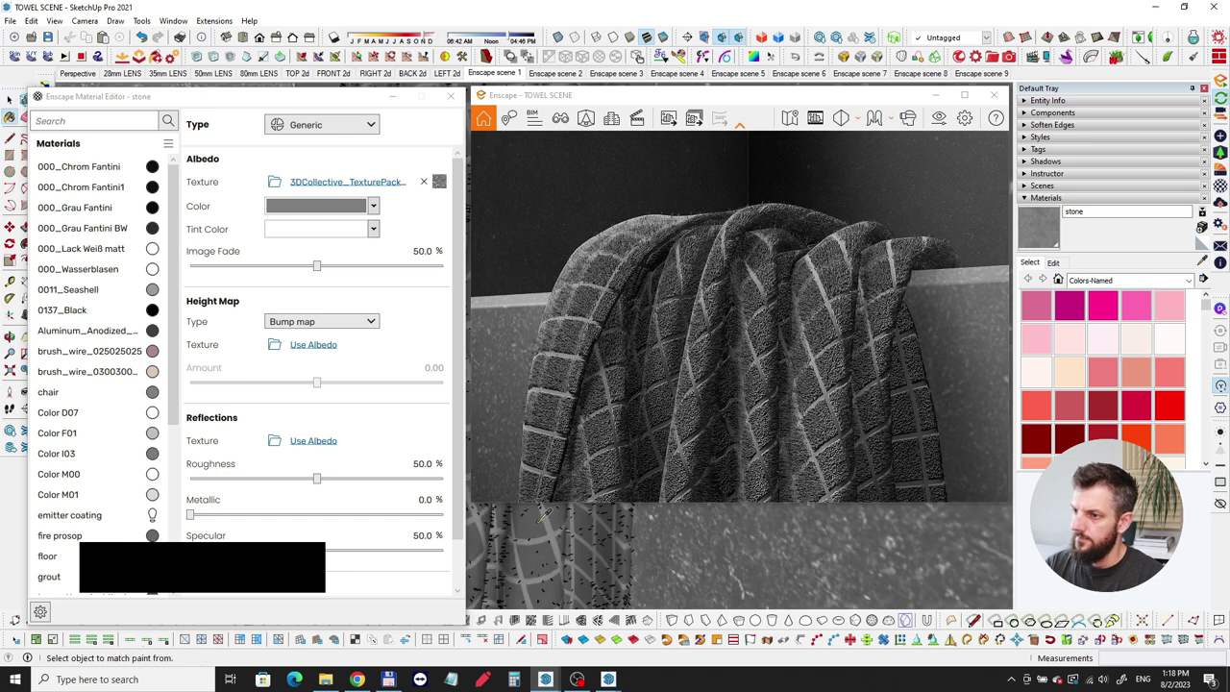
alt+click(540, 519)
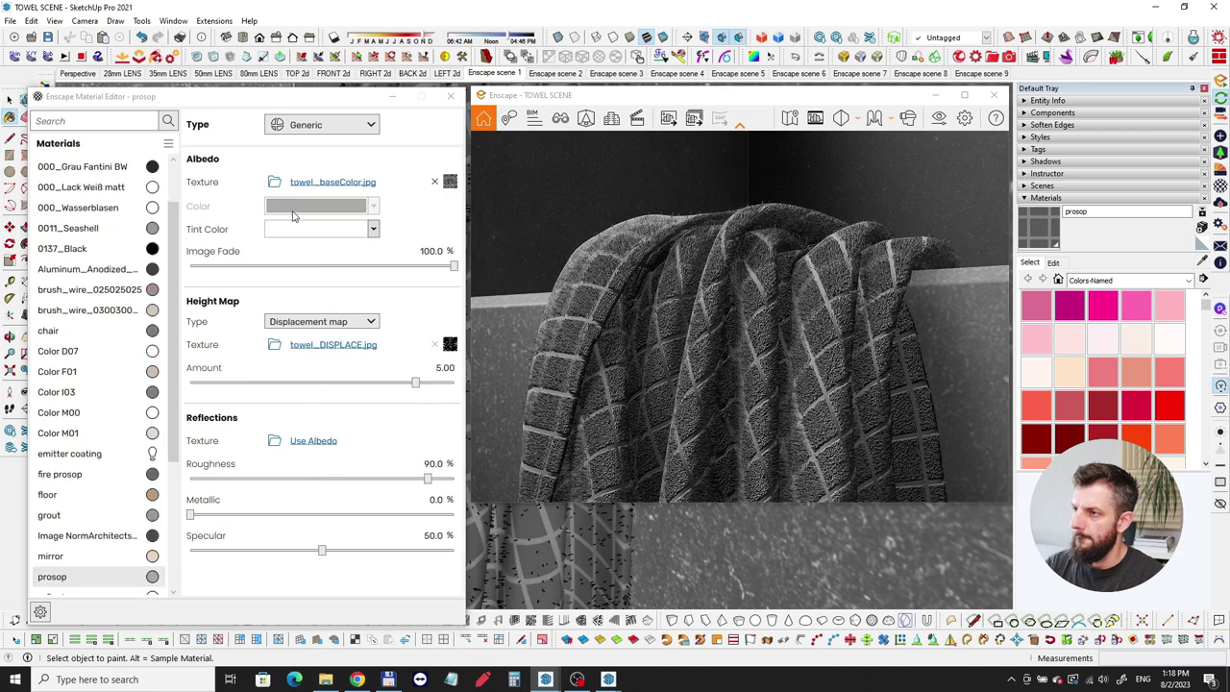
Inspect the displacement and albedo texture images of the towel material and return to its main settings
click(451, 346)
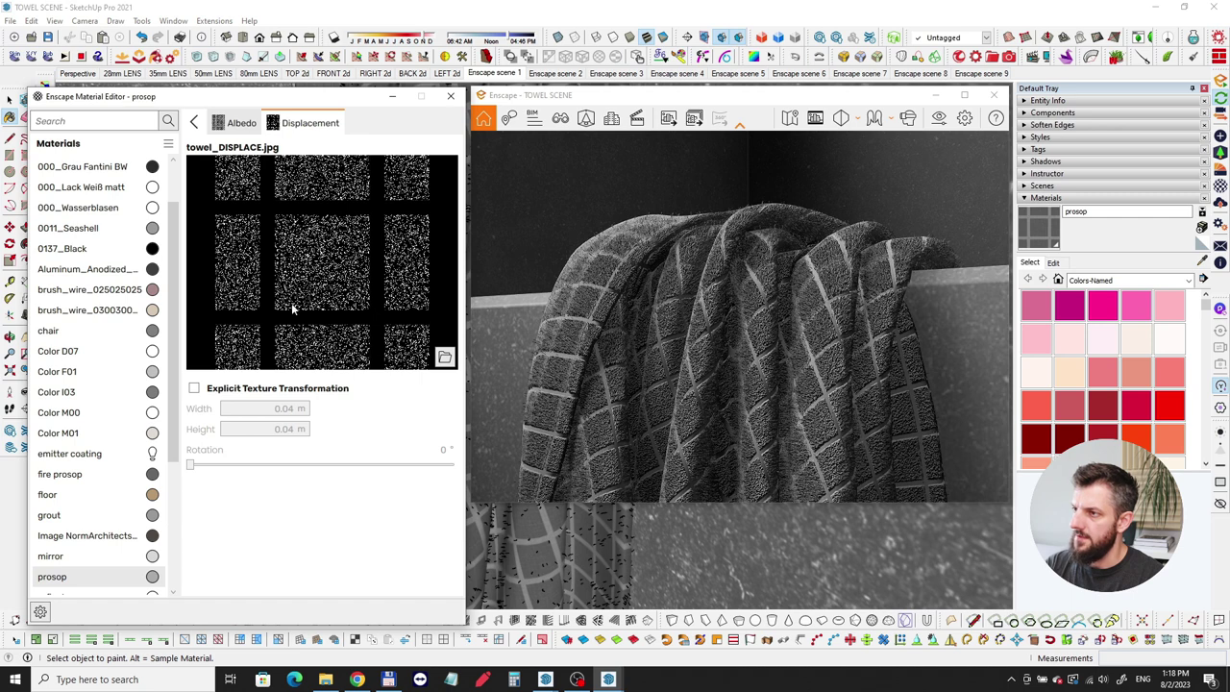
click(233, 123)
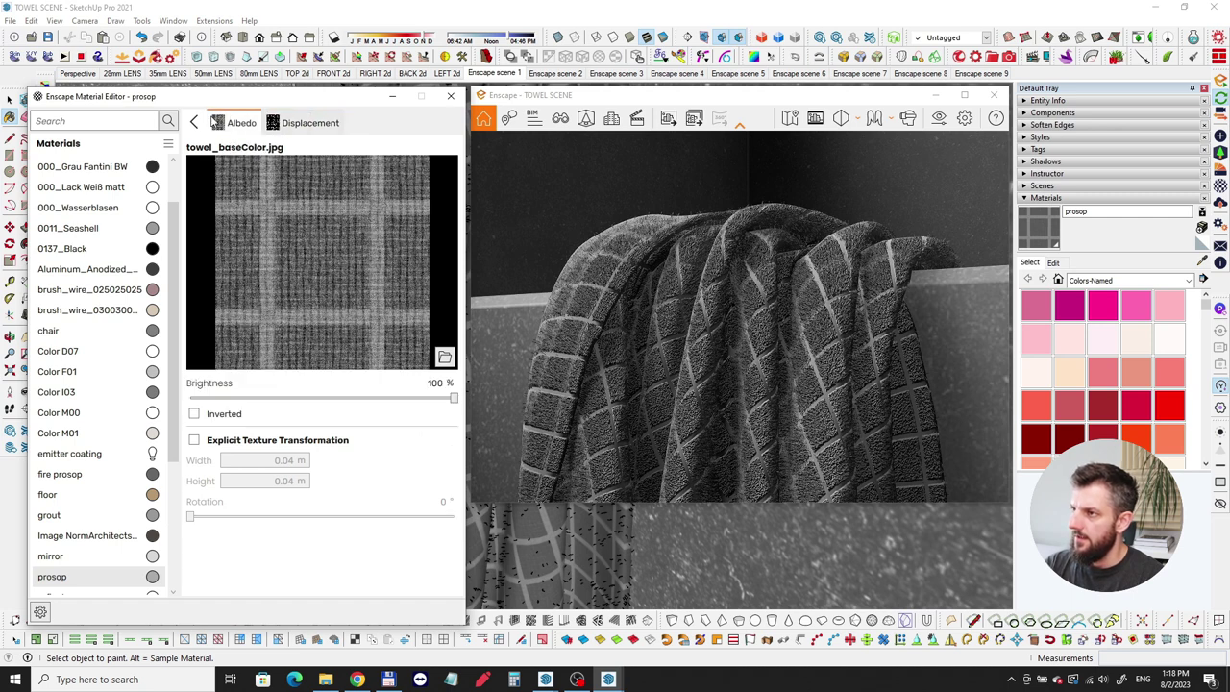
click(197, 125)
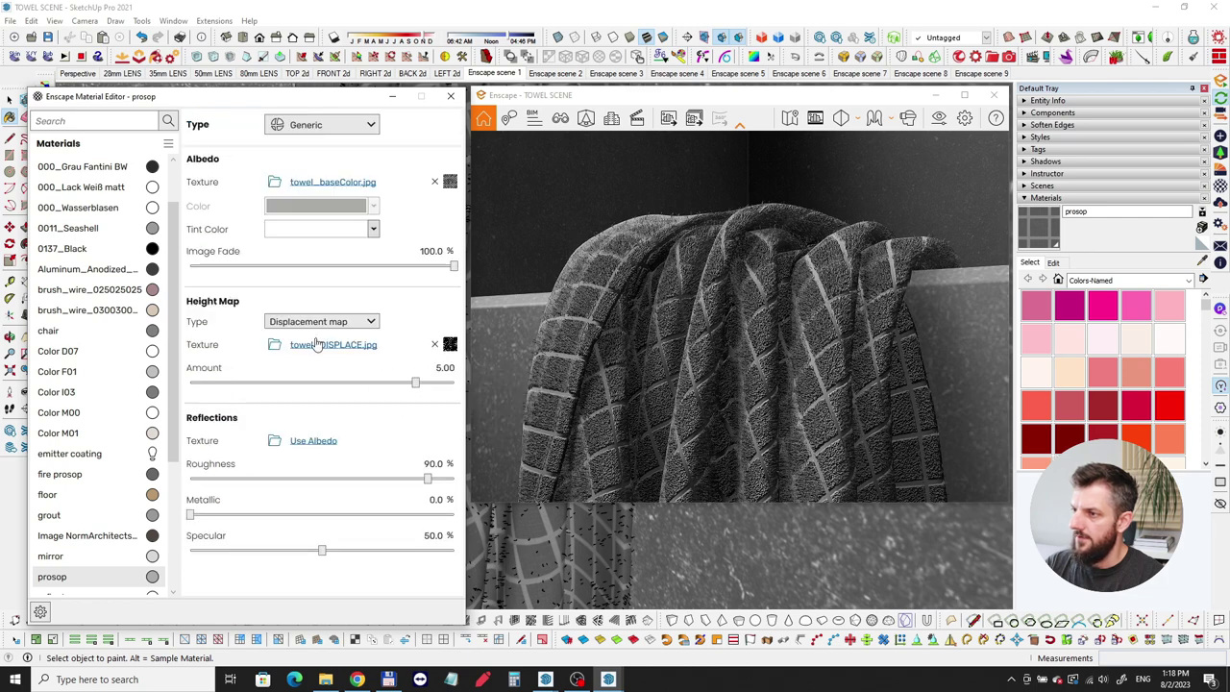
Examine the towel's displaced surface in the Enscape render from close up and from farther away
right_drag(808, 319, 898, 308)
scroll(818, 308, up, 2)
right_drag(819, 314, 711, 358)
scroll(800, 360, up, 3)
scroll(870, 321, down, 5)
scroll(803, 312, down, 2)
right_drag(794, 318, 860, 315)
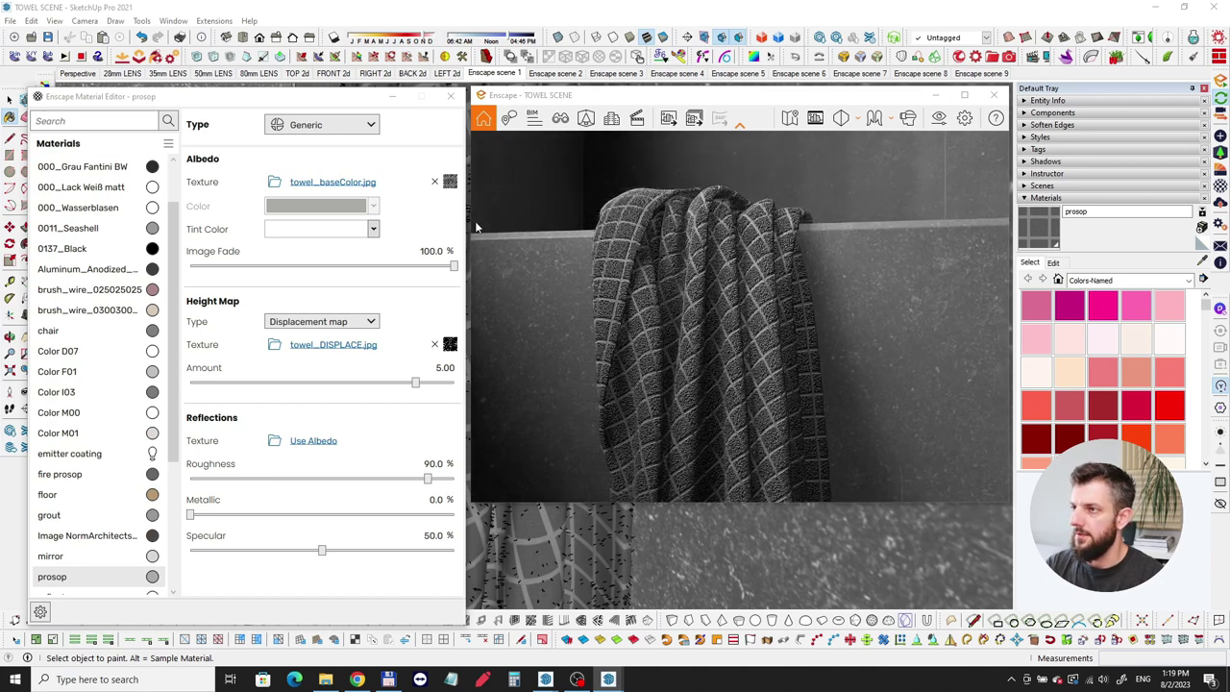
Close the Enscape Material Editor and turn off the visibility of the fuzz tag
click(448, 98)
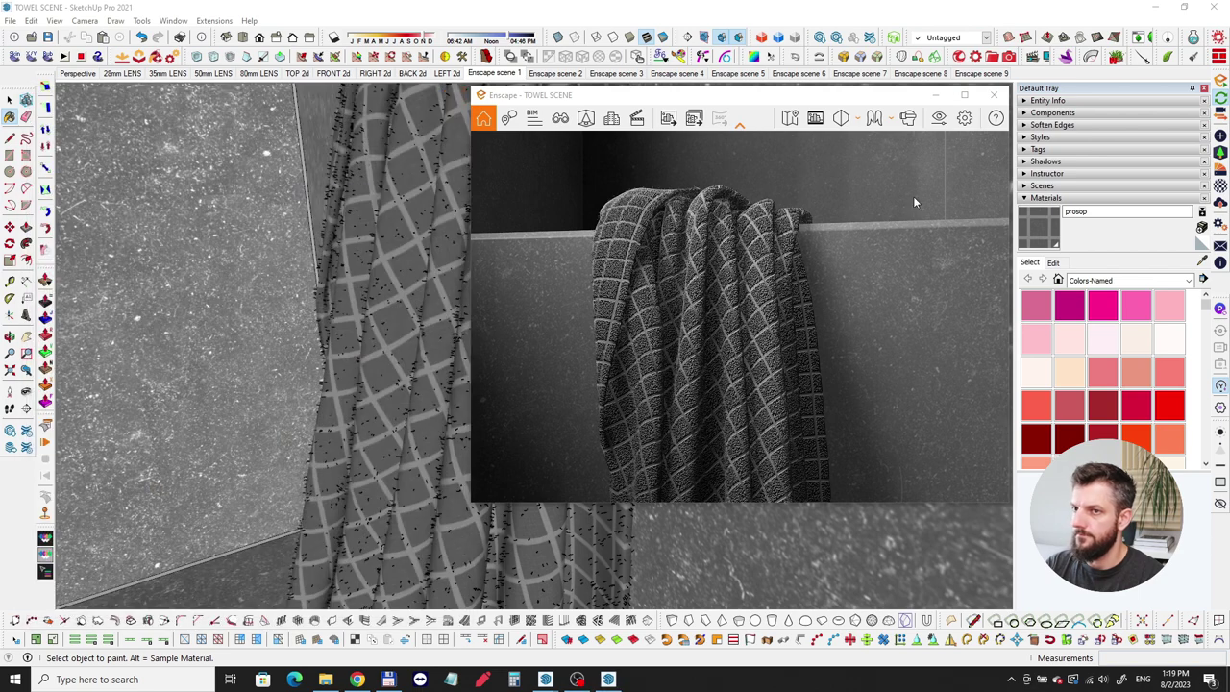
click(1066, 198)
click(1039, 150)
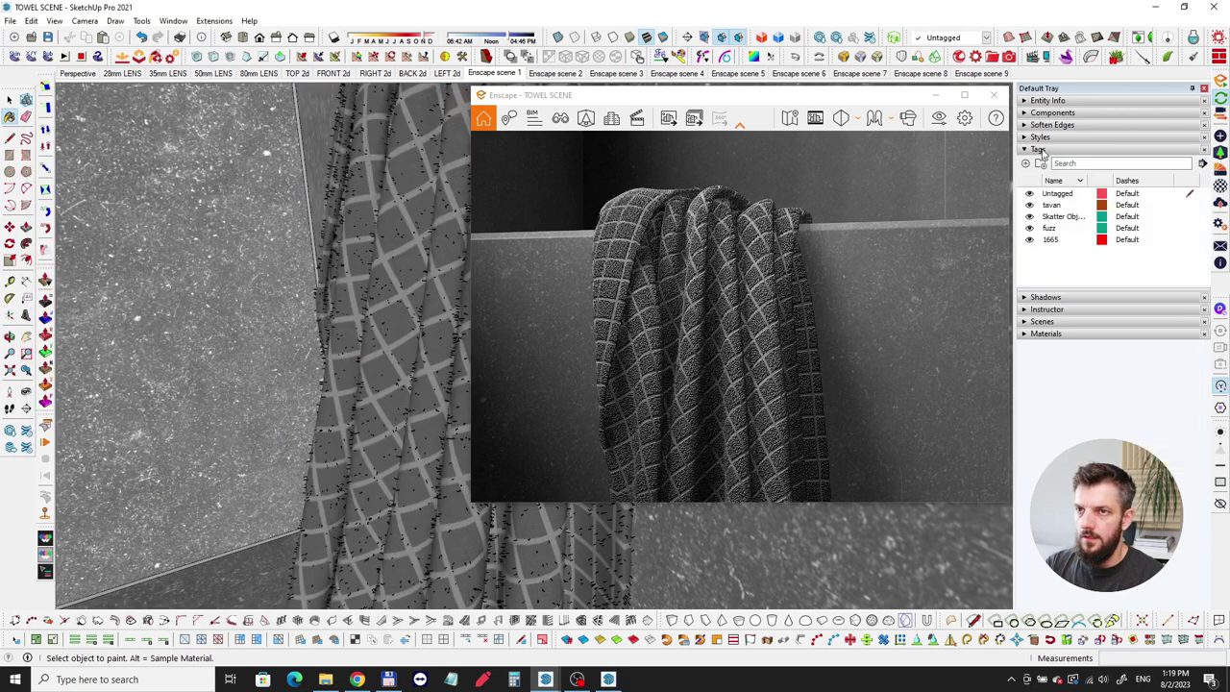
click(1030, 231)
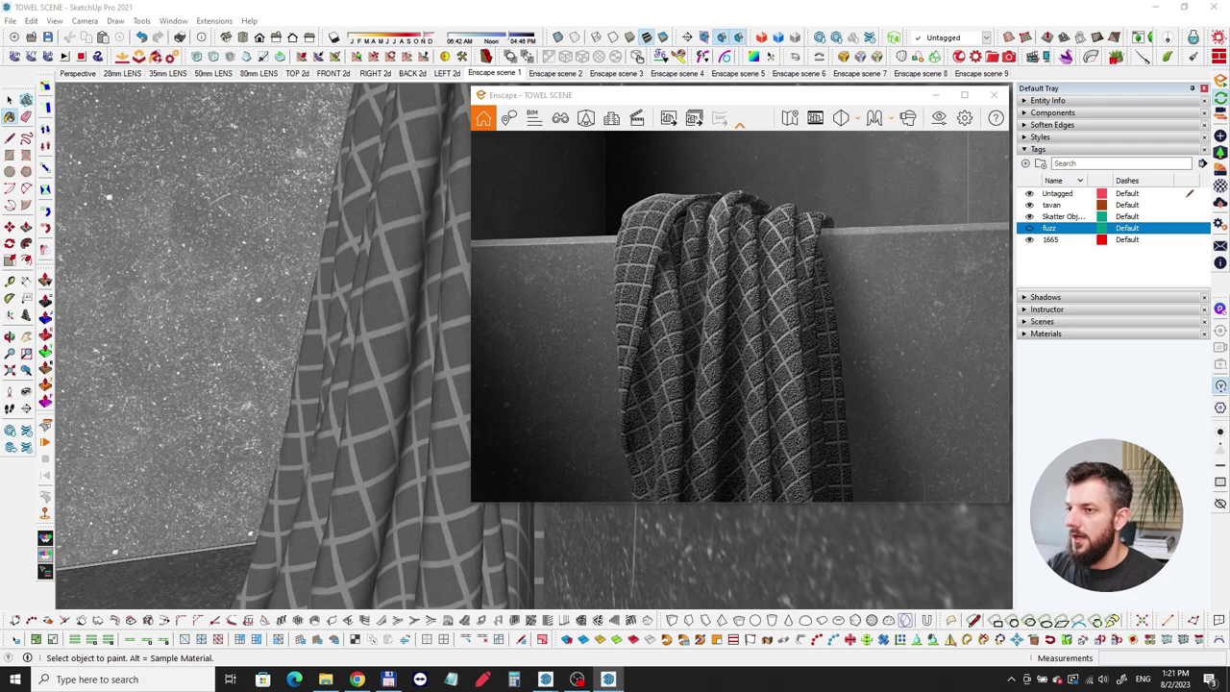
Examine the towel without fuzz, the bathtub taps and the mirror above the wall taps, including its reflection in the Enscape render
mouse_move(356, 324)
middle_down()
mouse_move(392, 324)
mouse_move(370, 265)
middle_up()
mouse_move(332, 346)
middle_down()
mouse_move(308, 406)
mouse_move(331, 341)
middle_up()
middle_drag(399, 310, 405, 296)
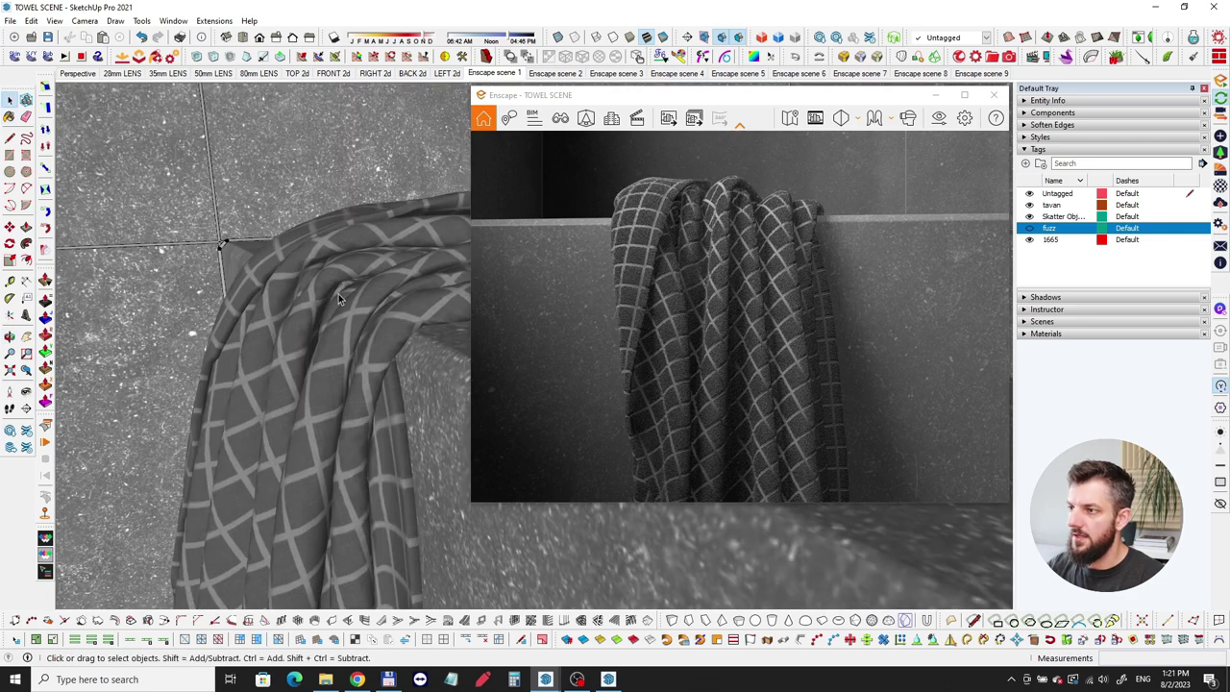
mouse_move(270, 359)
middle_down()
mouse_move(331, 322)
mouse_move(365, 277)
mouse_move(252, 392)
mouse_move(389, 354)
mouse_move(253, 382)
mouse_move(327, 357)
mouse_move(337, 381)
mouse_move(281, 368)
mouse_move(379, 349)
middle_up()
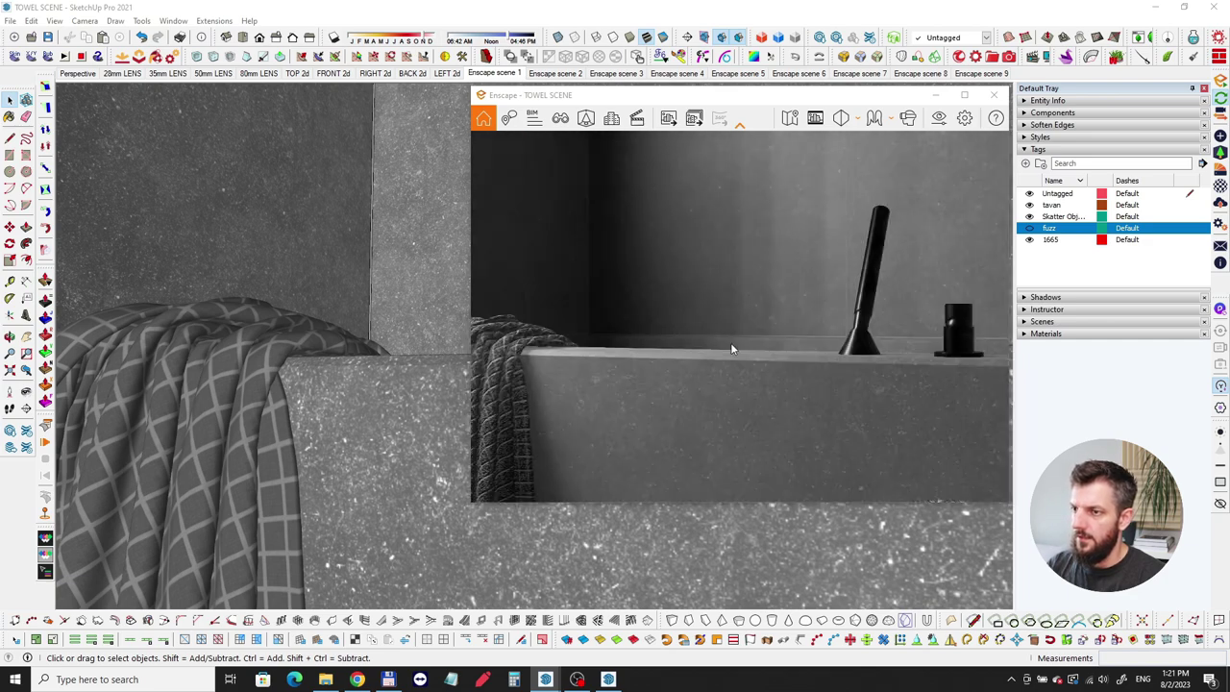
drag(719, 342, 495, 365)
drag(672, 352, 614, 354)
scroll(673, 336, down, 3)
drag(724, 316, 785, 197)
right_drag(786, 197, 855, 200)
right_drag(807, 163, 829, 155)
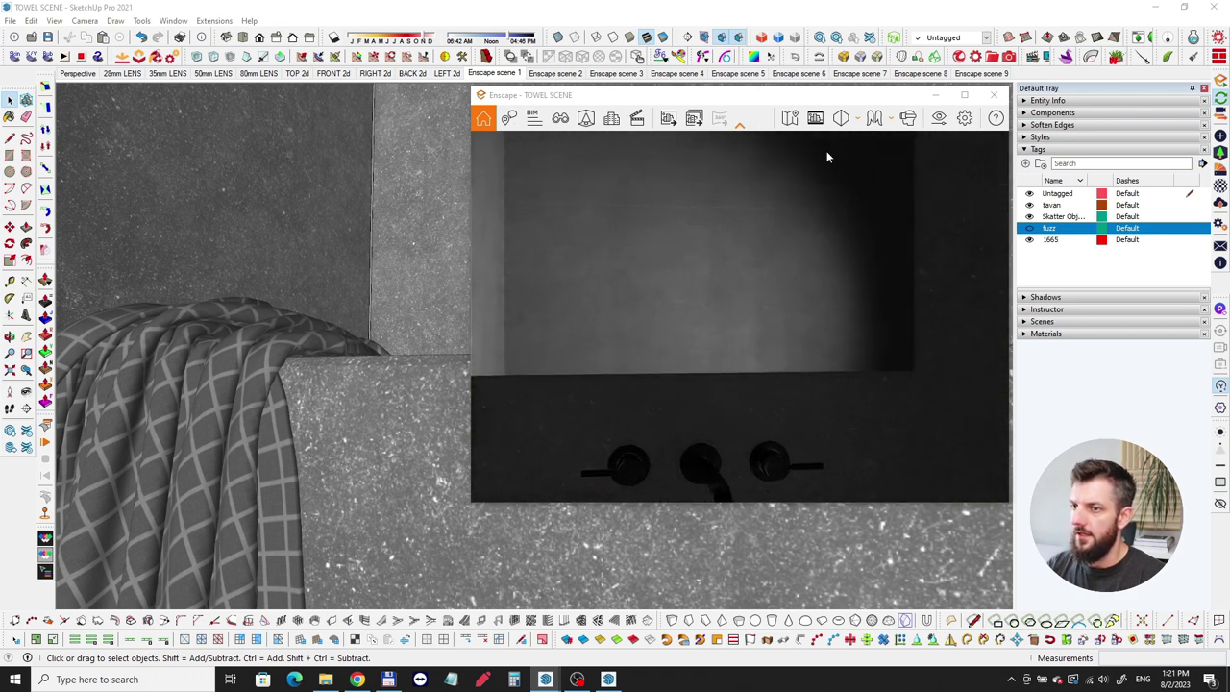
scroll(745, 298, up, 2)
scroll(742, 308, up, 2)
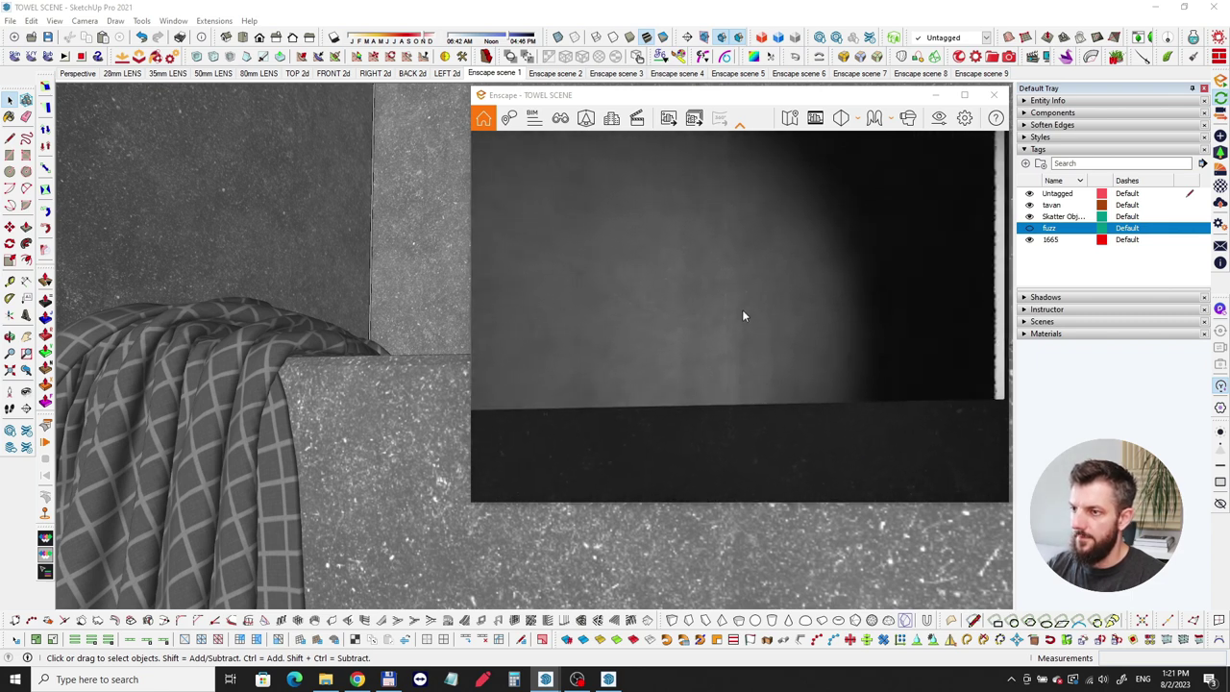
drag(741, 309, 774, 286)
scroll(774, 286, up, 2)
mouse_move(774, 285)
middle_down()
mouse_move(845, 337)
mouse_move(772, 281)
middle_up()
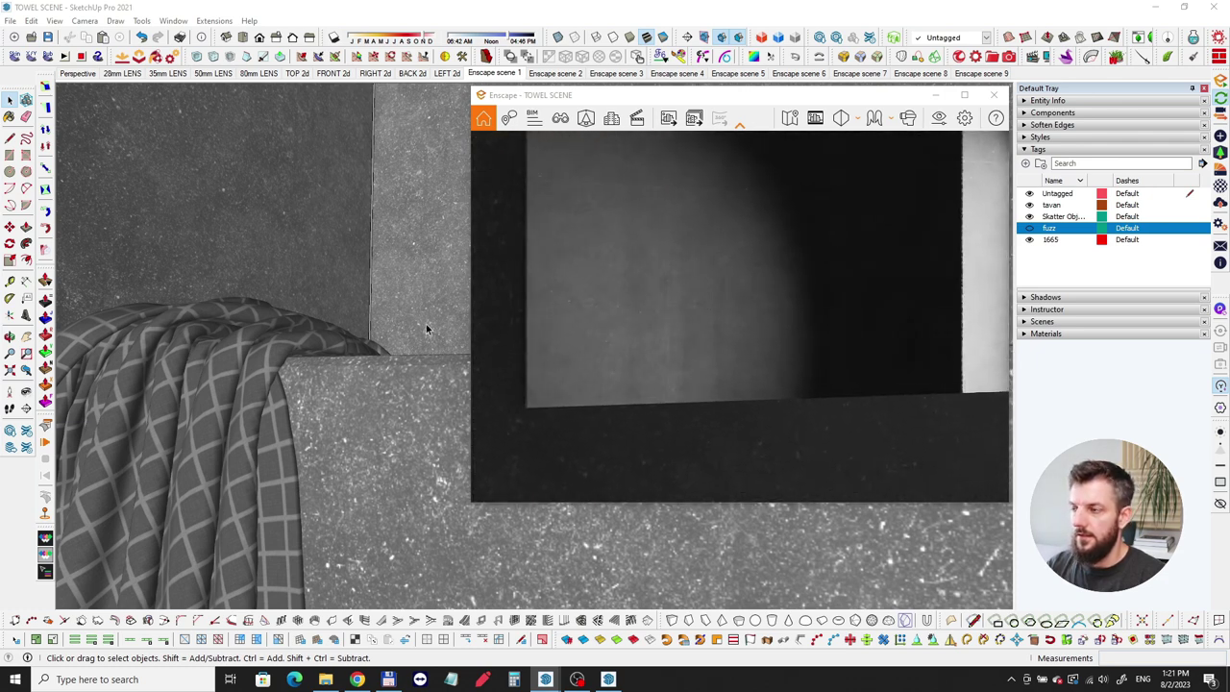
Sample the mirror's material in the model, review its settings in the Enscape Material Editor and close the editor
mouse_move(325, 317)
middle_down()
mouse_move(101, 288)
mouse_move(316, 296)
mouse_move(198, 310)
mouse_move(379, 327)
middle_up()
mouse_move(354, 249)
middle_down()
mouse_move(228, 269)
mouse_move(489, 291)
mouse_move(145, 294)
mouse_move(486, 344)
mouse_move(189, 311)
mouse_move(500, 326)
mouse_move(282, 332)
mouse_move(237, 265)
middle_up()
key(b)
key(alt)
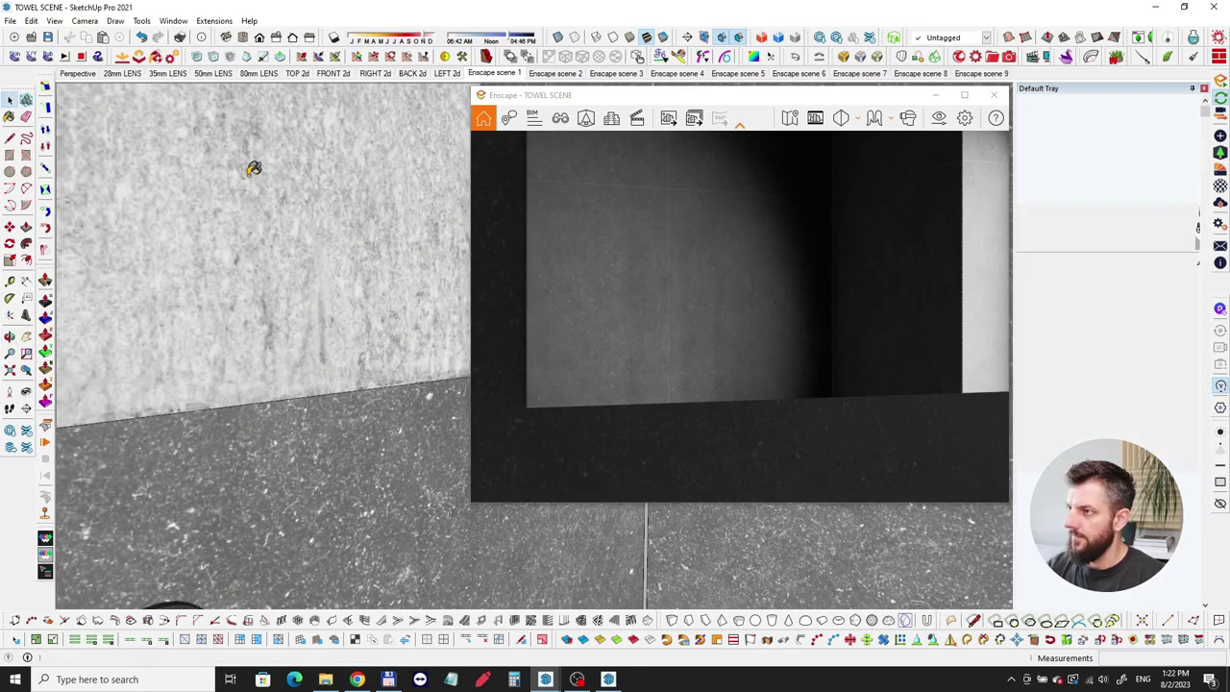
click(1220, 188)
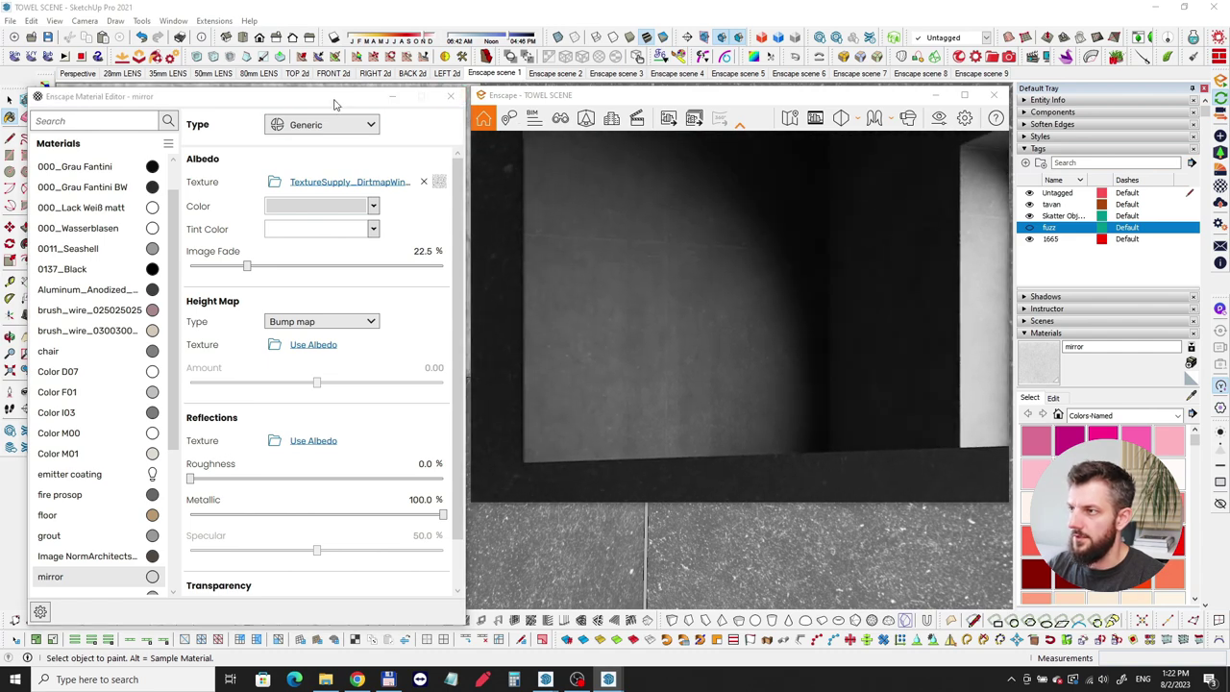
drag(336, 104, 217, 135)
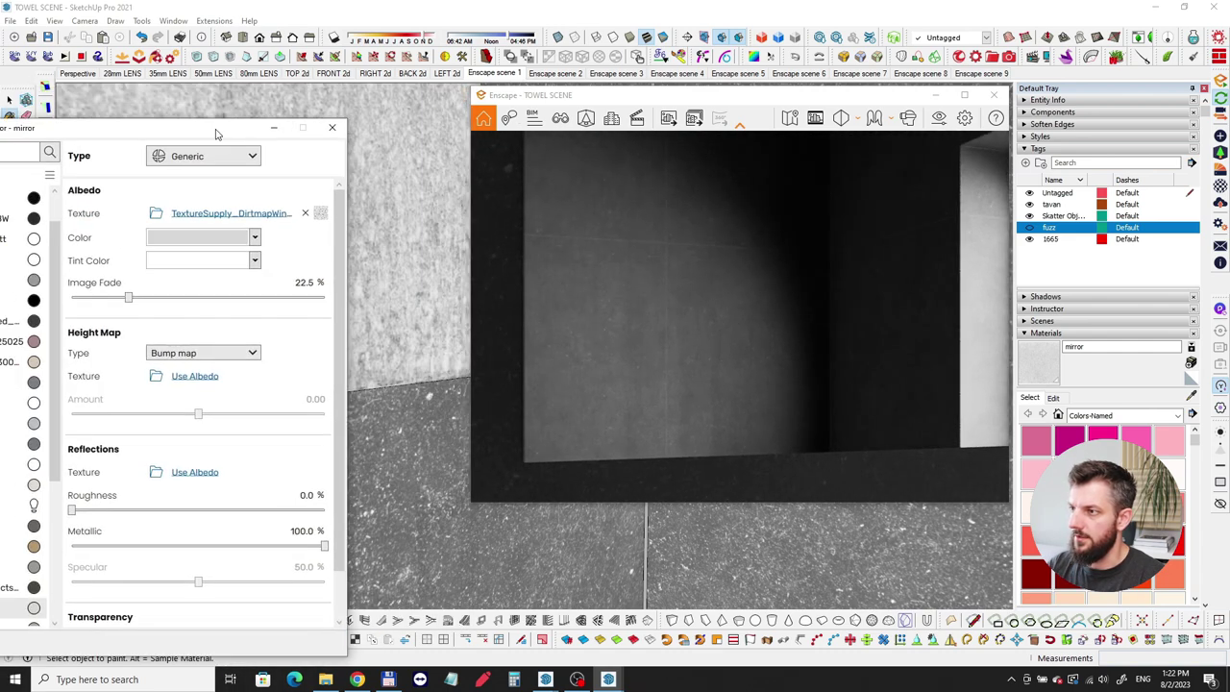
click(334, 125)
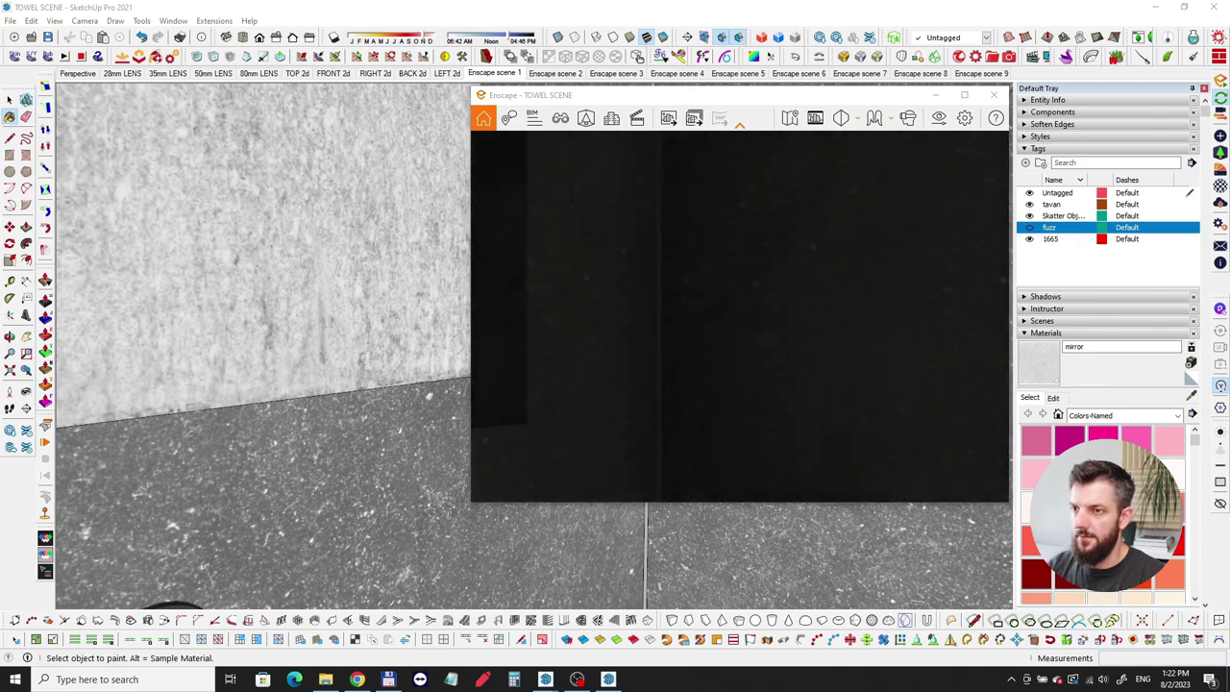
Show the properties of the spot light at the bathroom window in Enscape Objects
mouse_move(749, 320)
mouse_down()
mouse_move(813, 324)
mouse_move(814, 338)
mouse_move(771, 323)
mouse_move(857, 373)
mouse_up()
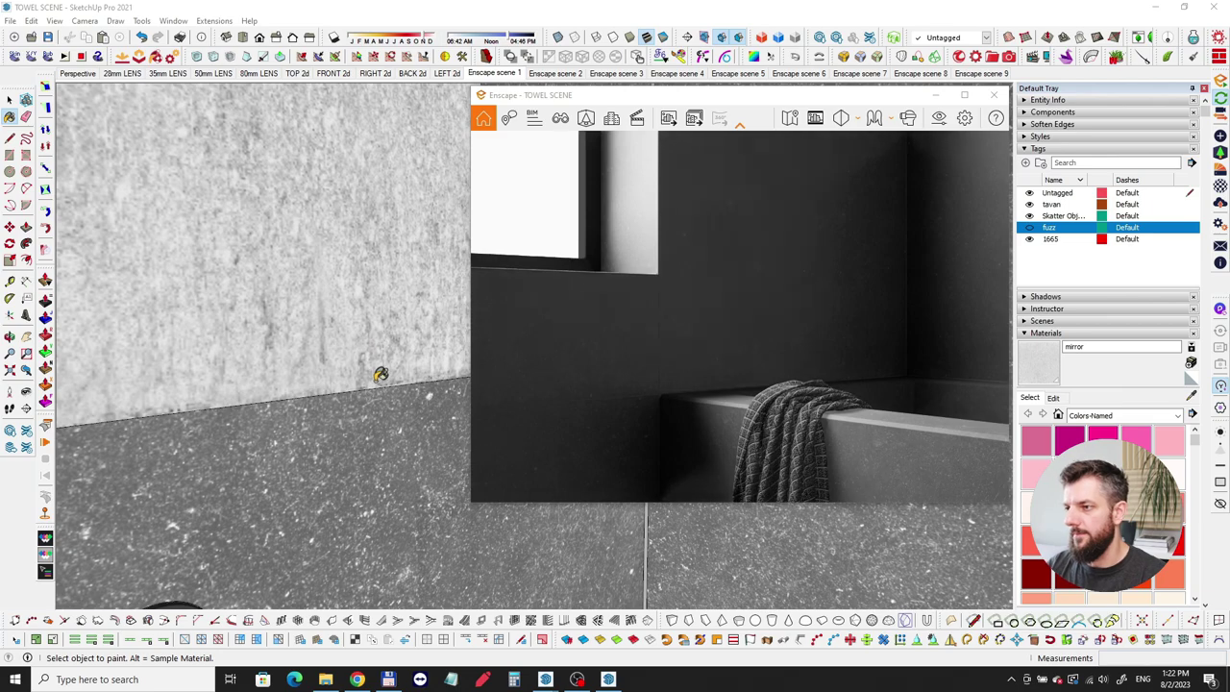
mouse_move(381, 375)
middle_down()
mouse_move(115, 371)
mouse_move(368, 332)
mouse_move(118, 357)
mouse_move(281, 346)
mouse_move(121, 365)
mouse_move(390, 317)
mouse_move(454, 410)
mouse_move(280, 412)
middle_up()
key(space)
scroll(346, 432, up, 8)
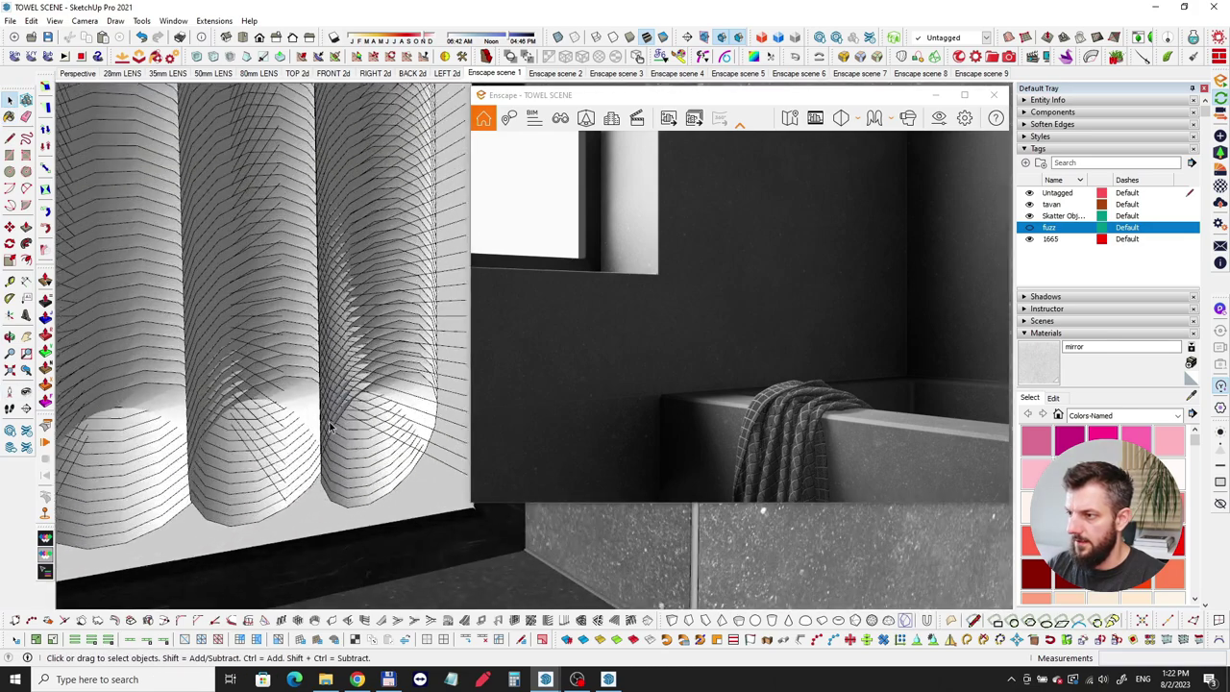
click(336, 420)
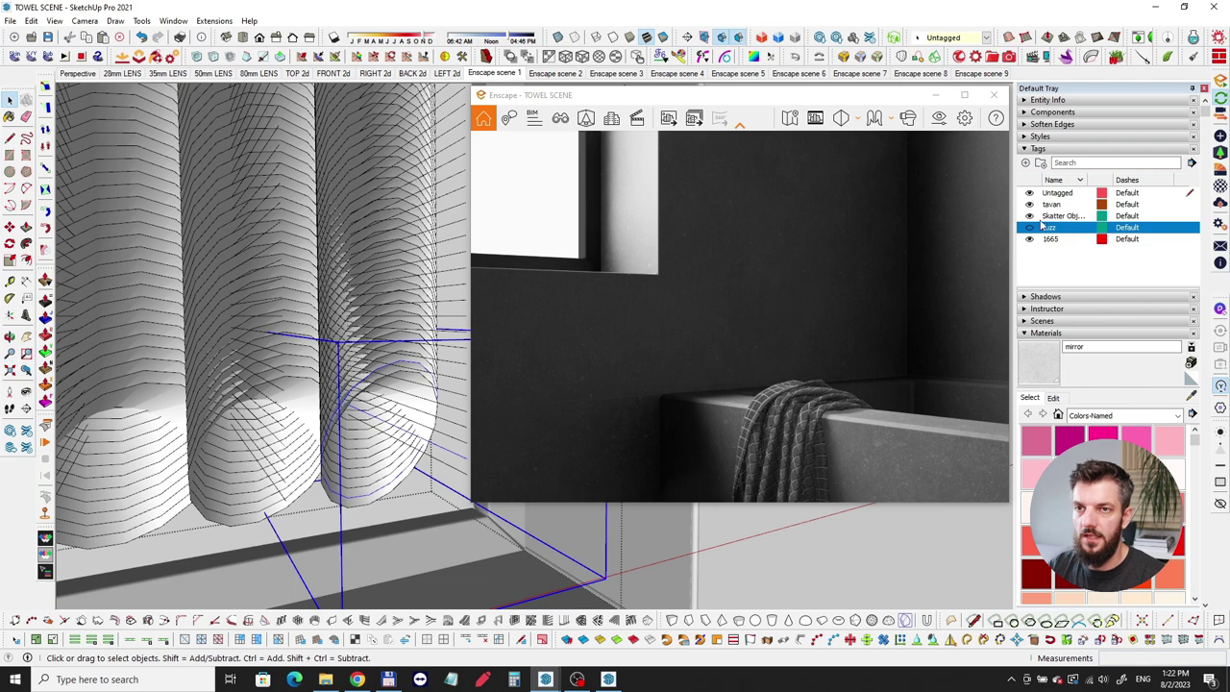
click(1220, 137)
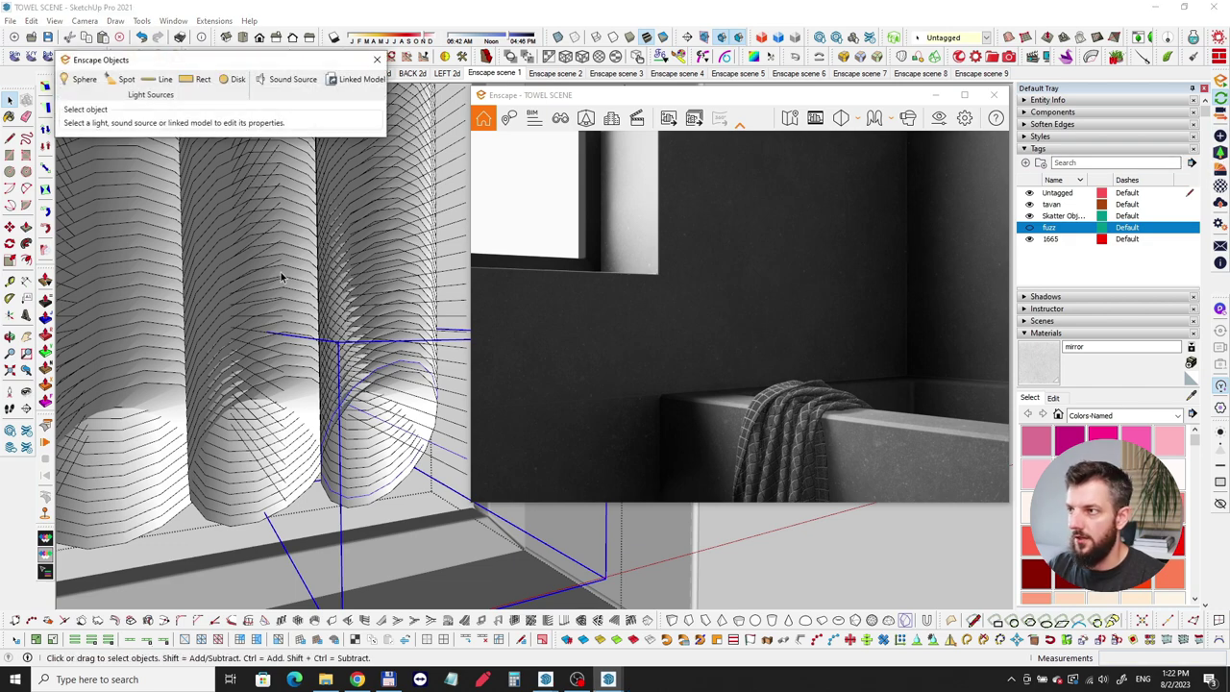
click(403, 381)
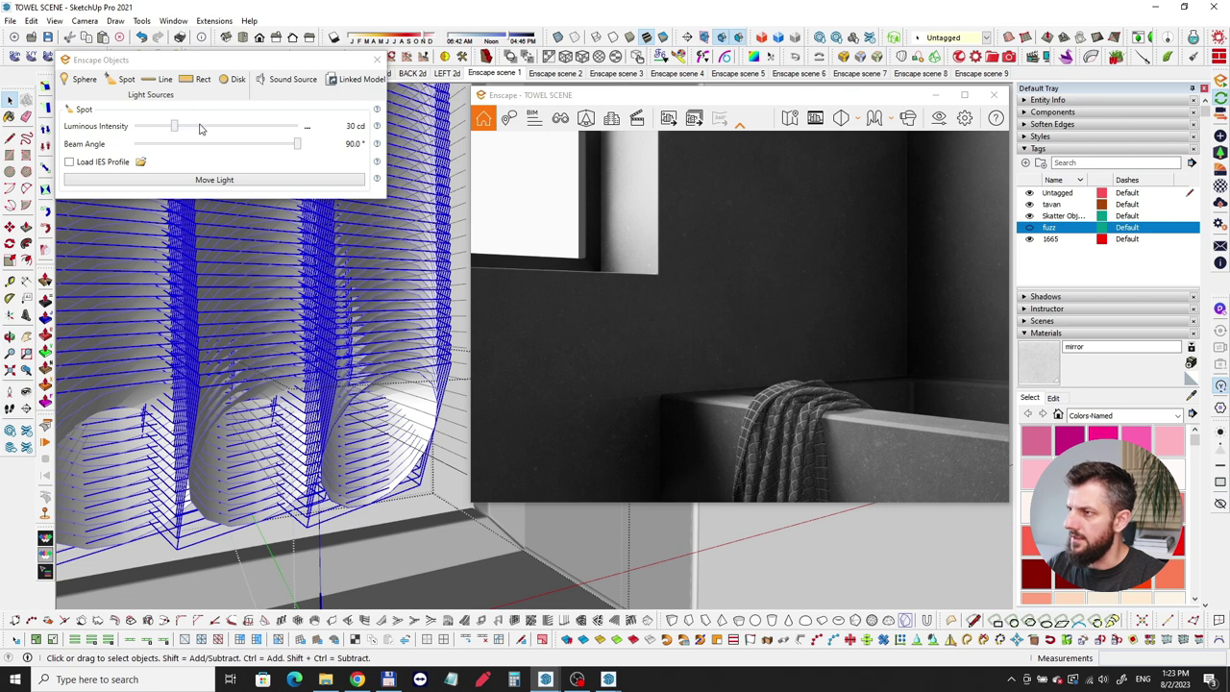
Examine how light falls on the walls, bathtub taps and towel in the Enscape render, and close Enscape Objects
right_drag(746, 345, 708, 329)
drag(707, 335, 679, 373)
right_drag(678, 373, 751, 381)
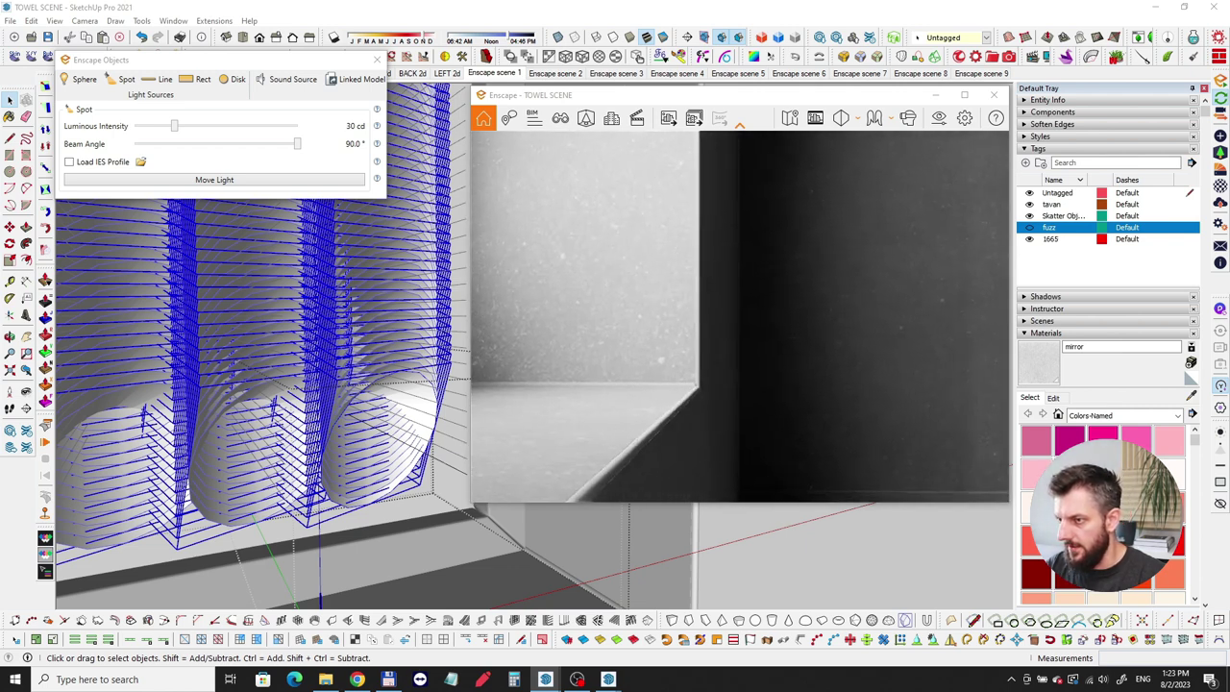
mouse_move(697, 384)
right_down()
mouse_move(726, 384)
mouse_move(696, 384)
right_up()
drag(697, 385, 763, 384)
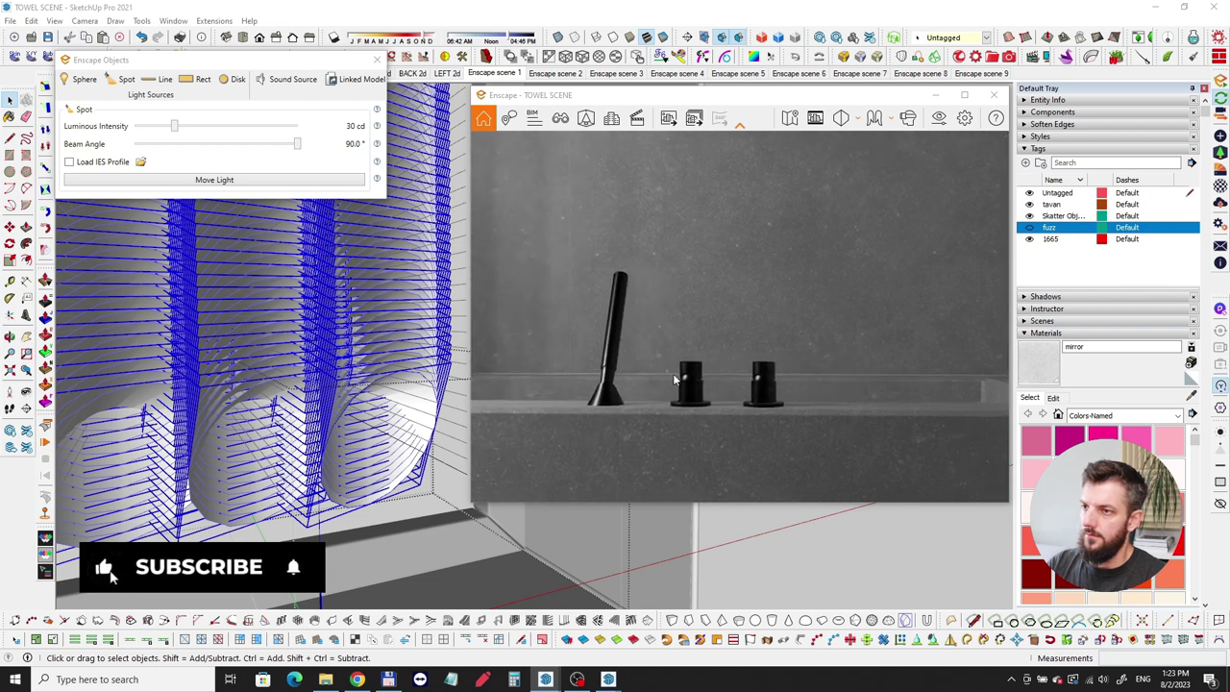
drag(675, 379, 452, 403)
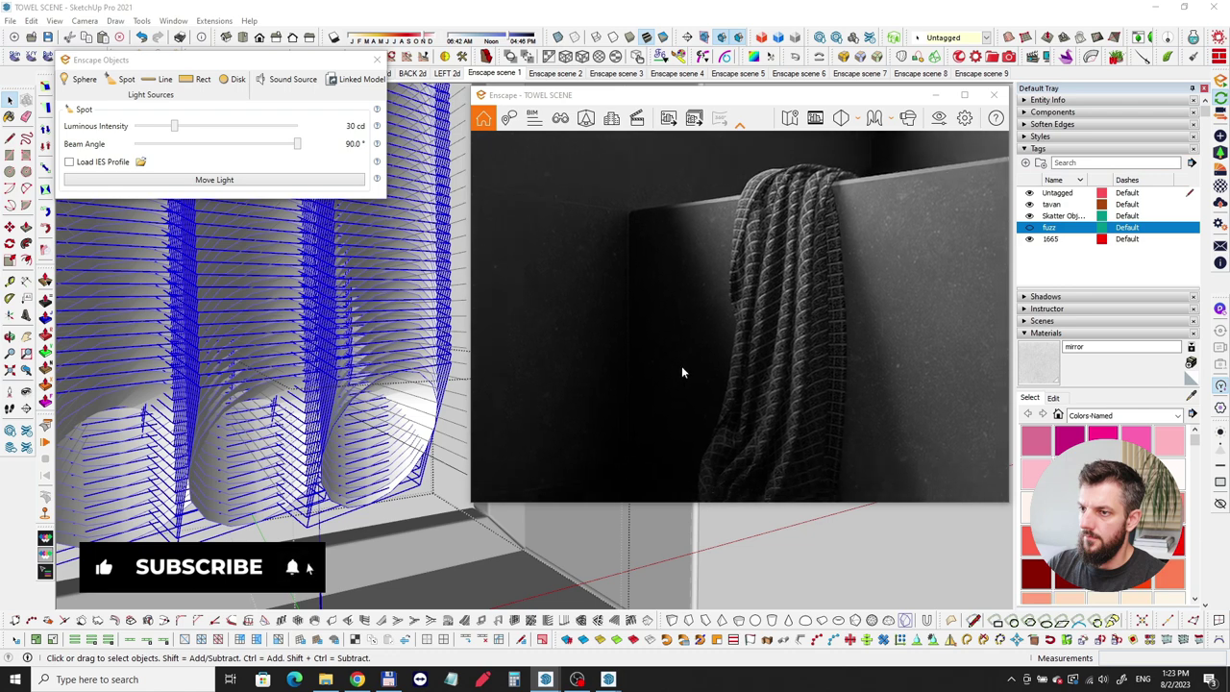
click(376, 59)
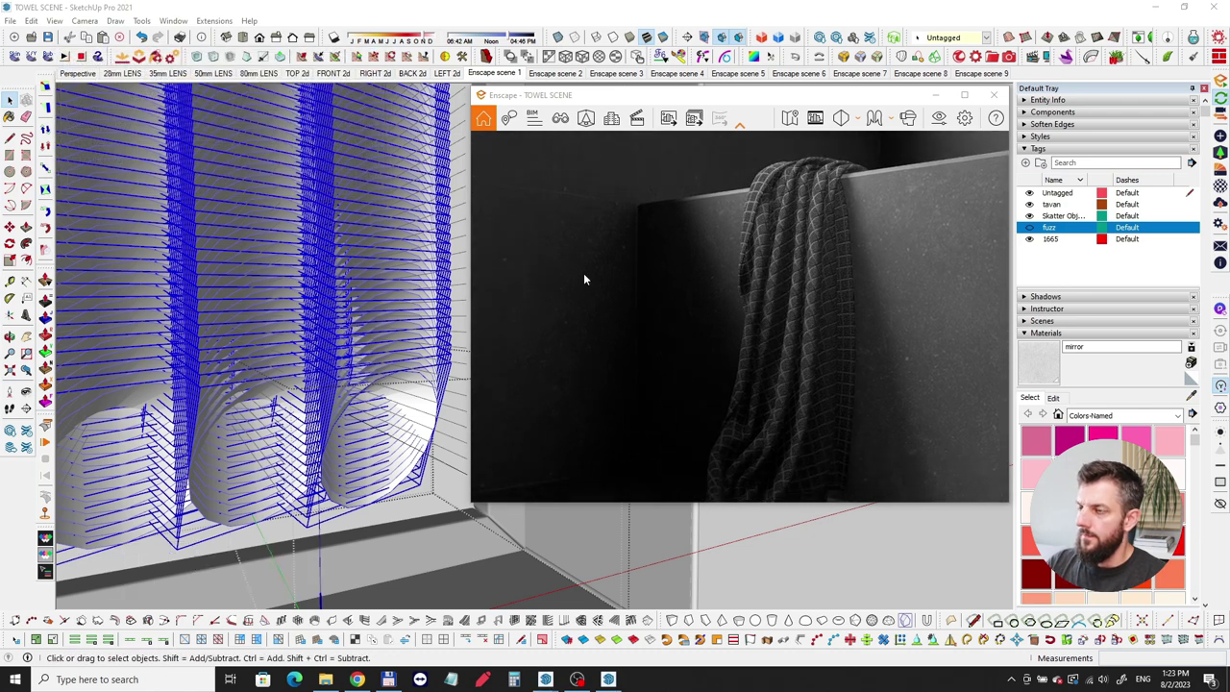
Frame the towel below the window in the render and open the image settings of Enscape's Visual Settings beside it
right_drag(650, 267, 722, 394)
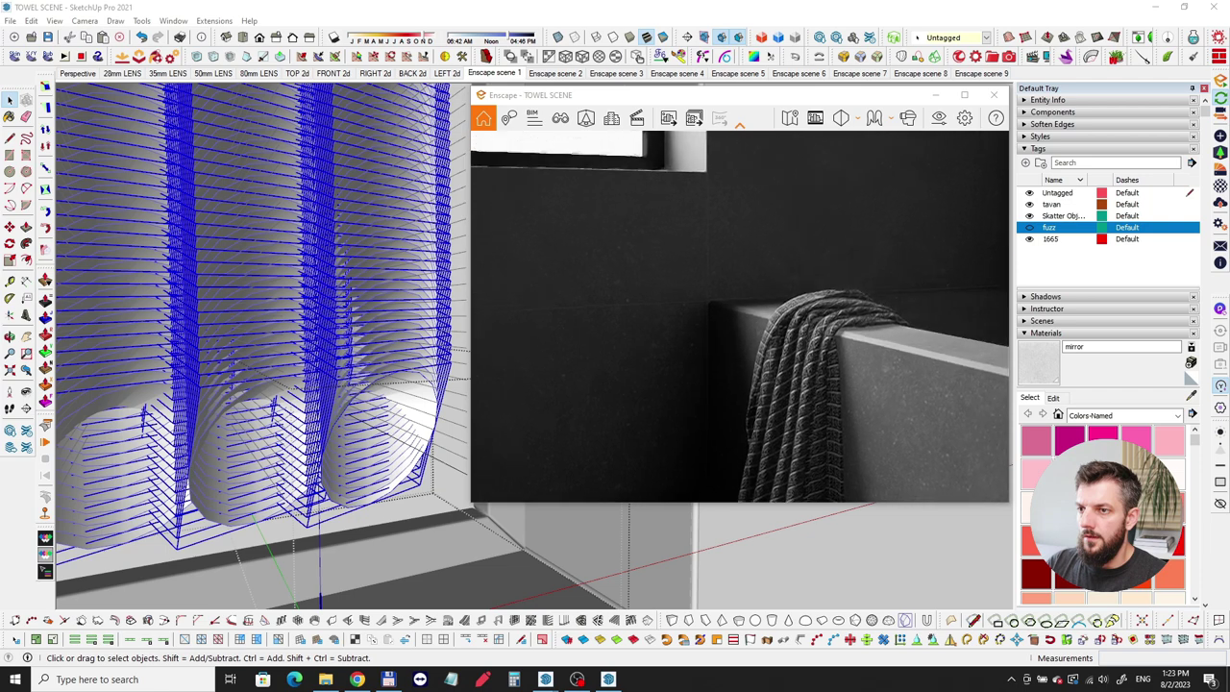
click(939, 119)
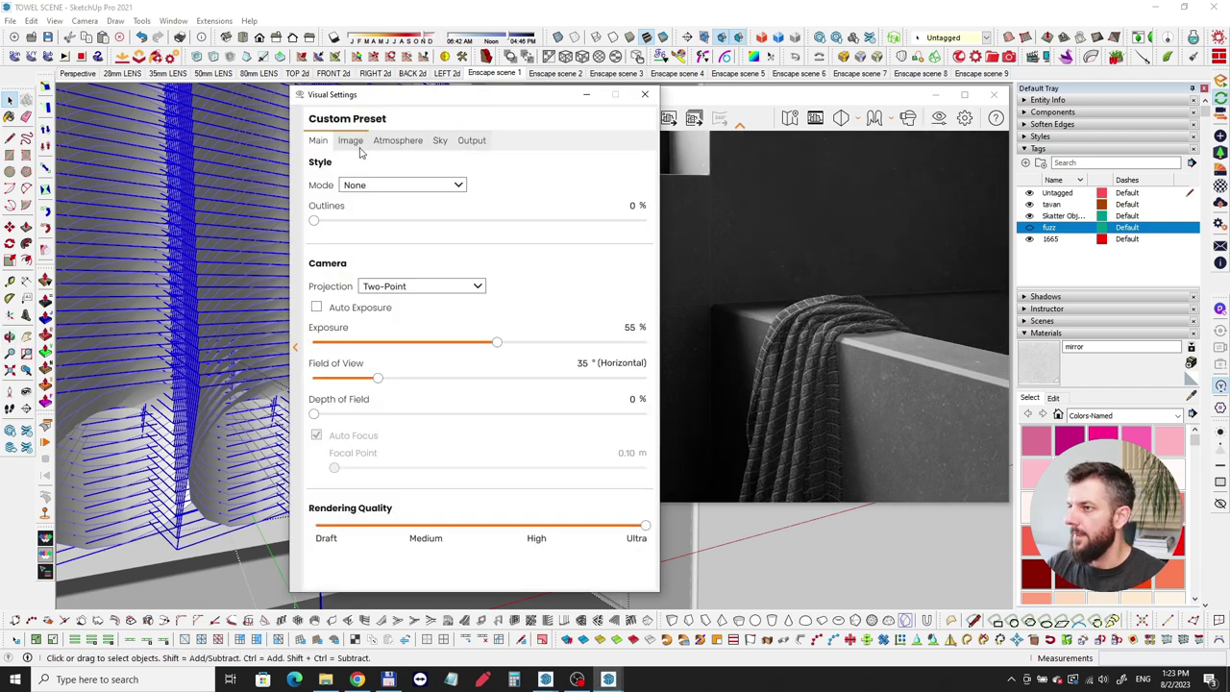
drag(421, 102, 224, 104)
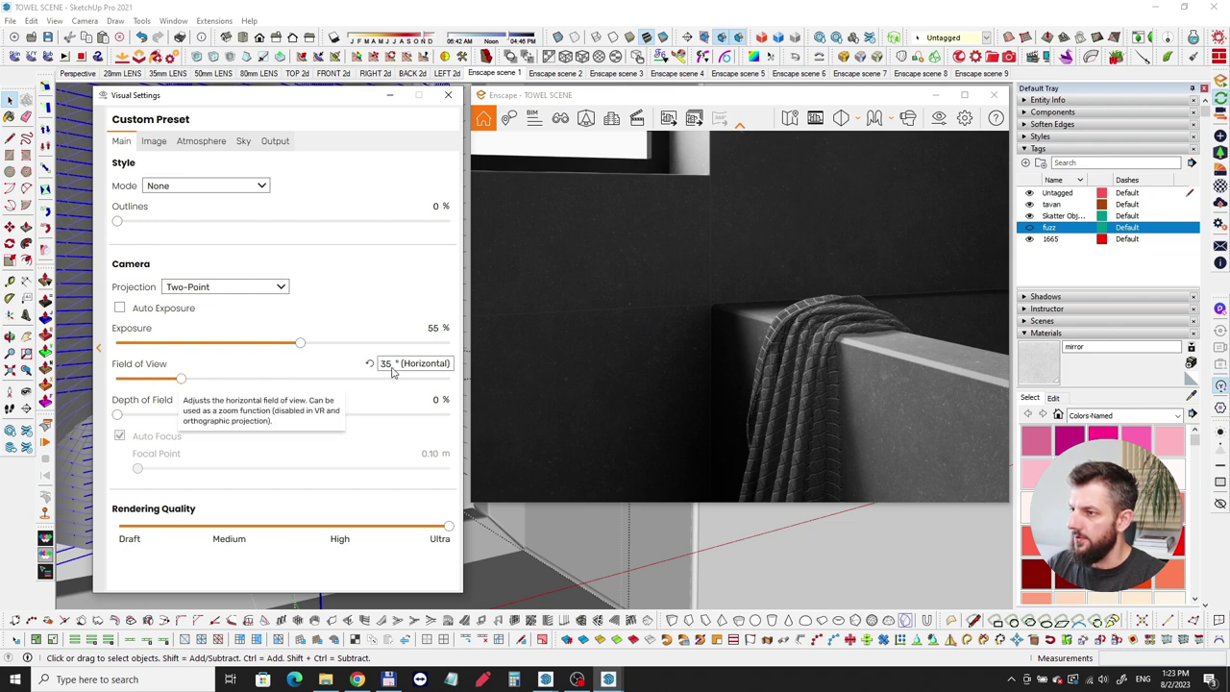
click(154, 141)
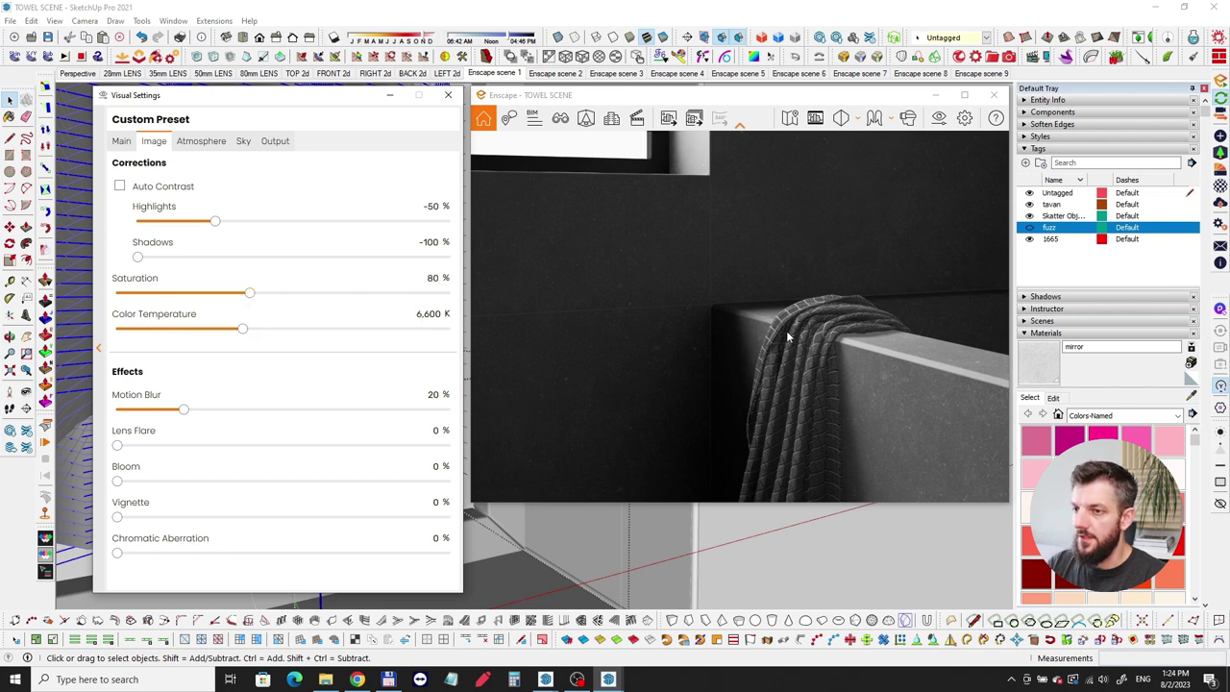
View the towel with the bathtub taps and try different image saturation values, ending at 80%
mouse_move(786, 337)
right_down()
mouse_move(889, 305)
mouse_move(759, 309)
mouse_move(686, 286)
mouse_move(699, 331)
right_up()
click(407, 277)
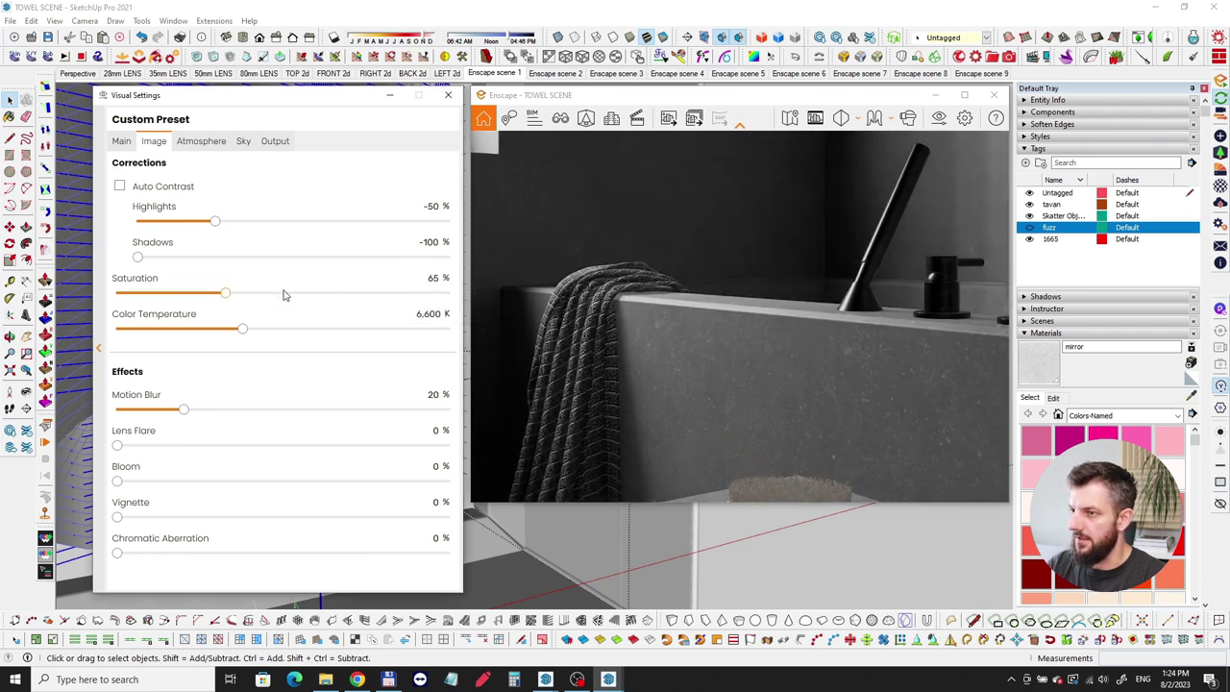
drag(283, 291, 254, 291)
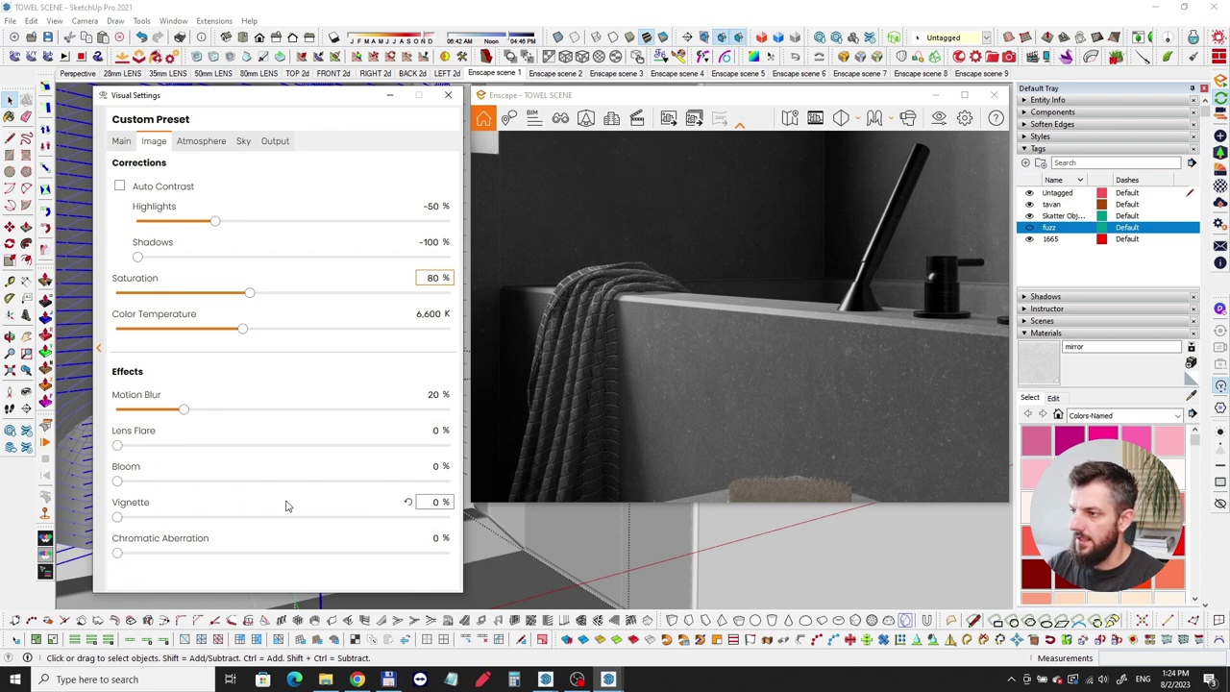
Review the Atmosphere and Sky settings in Enscape's Visual Settings, and look at the window and bathtub taps in the render
click(197, 142)
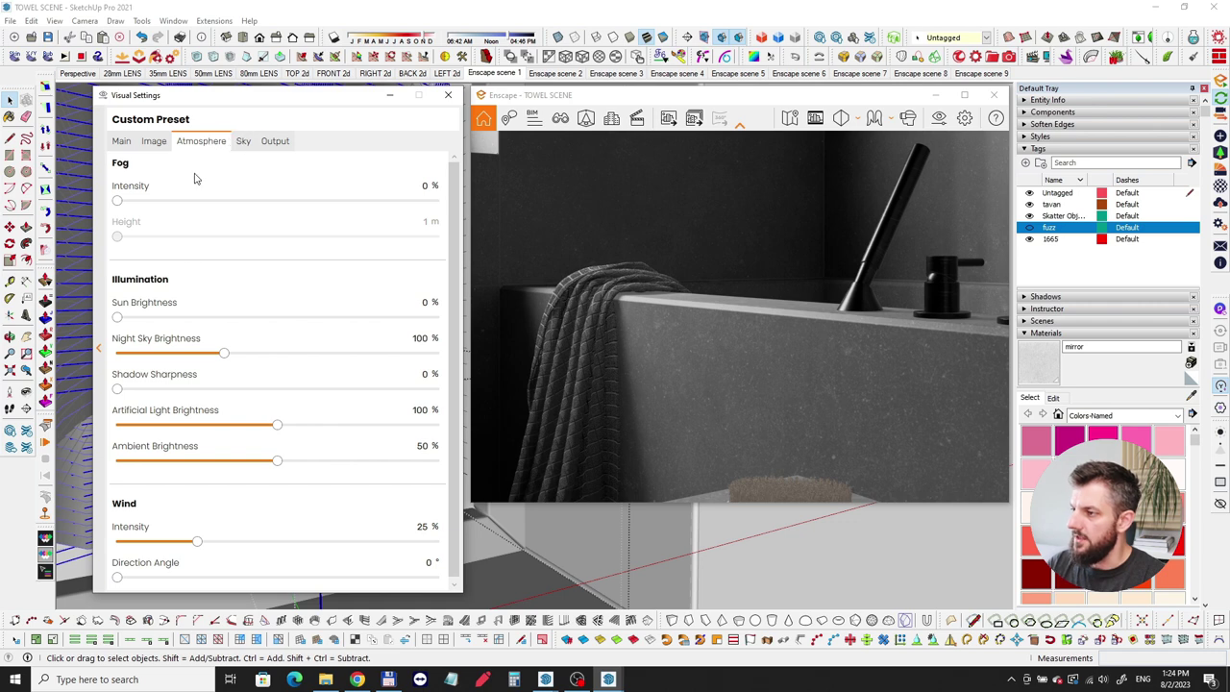
click(242, 143)
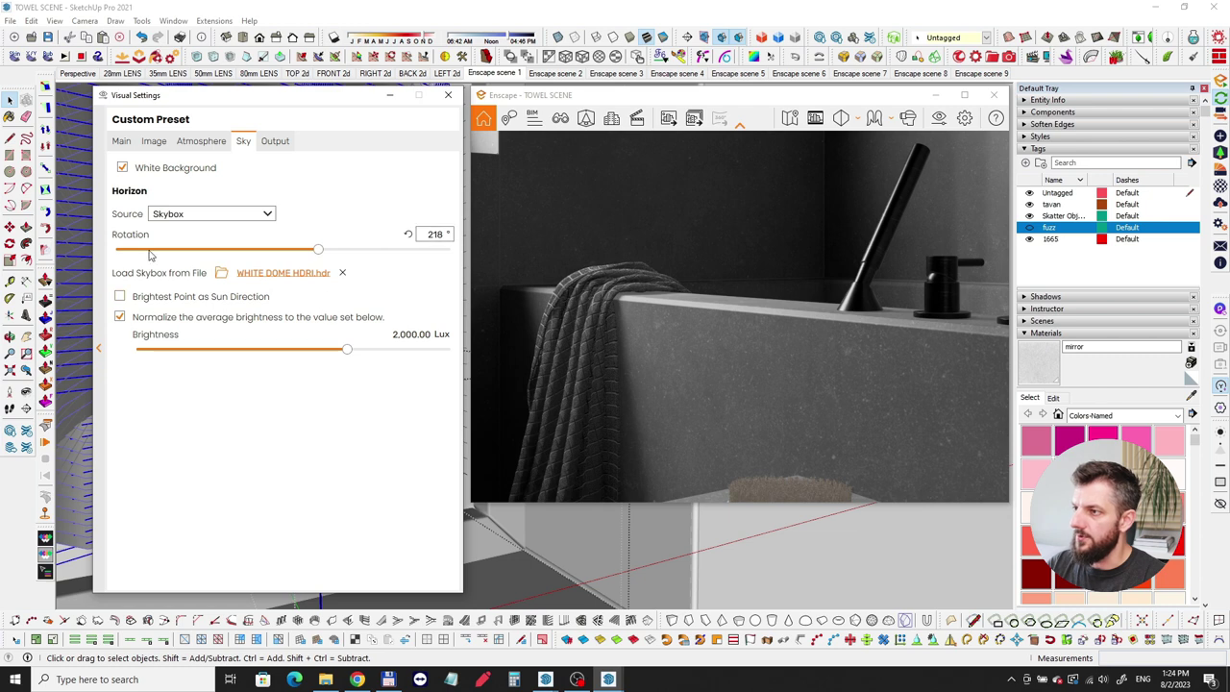
drag(721, 299, 521, 207)
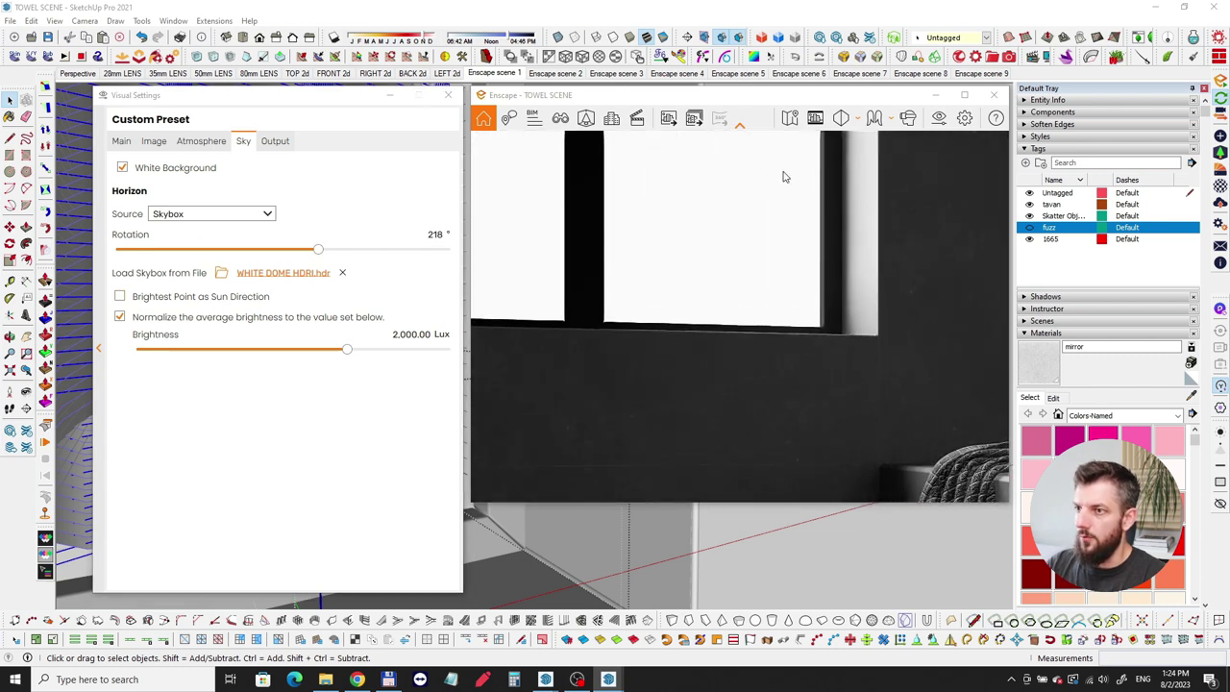
drag(677, 320, 672, 310)
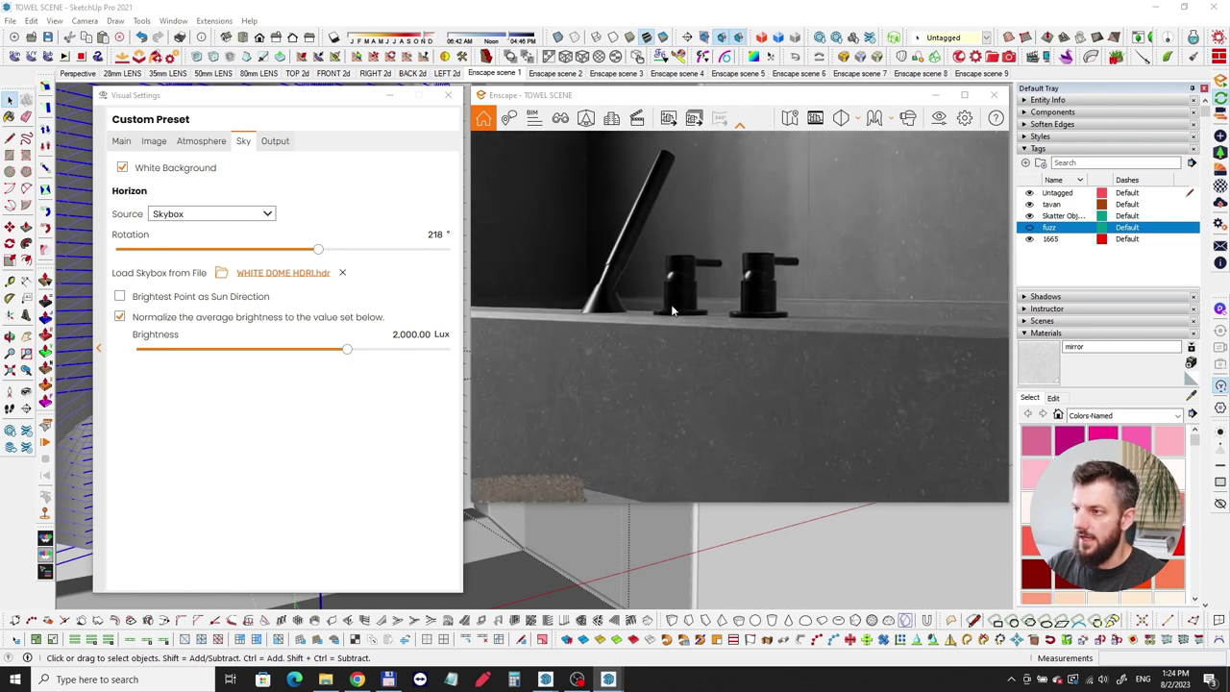
Set the Enscape output resolution to Custom at 3750 × 5000 and turn on the safe frame in the render window
click(272, 142)
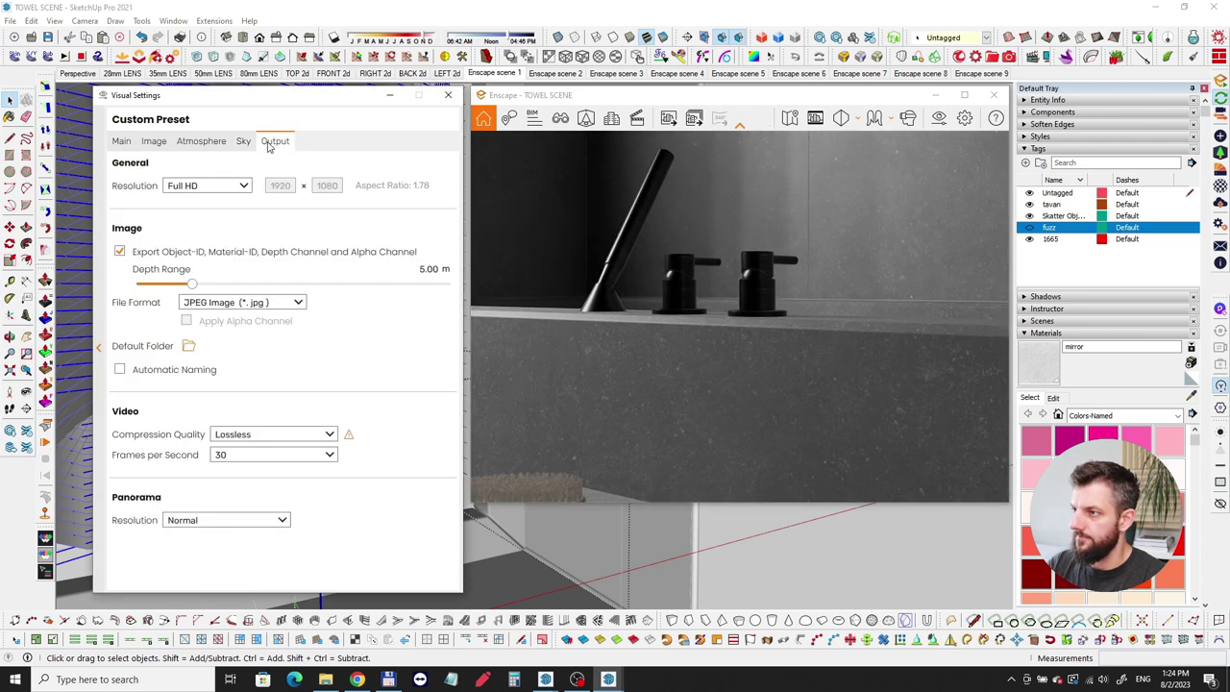
click(223, 192)
click(183, 272)
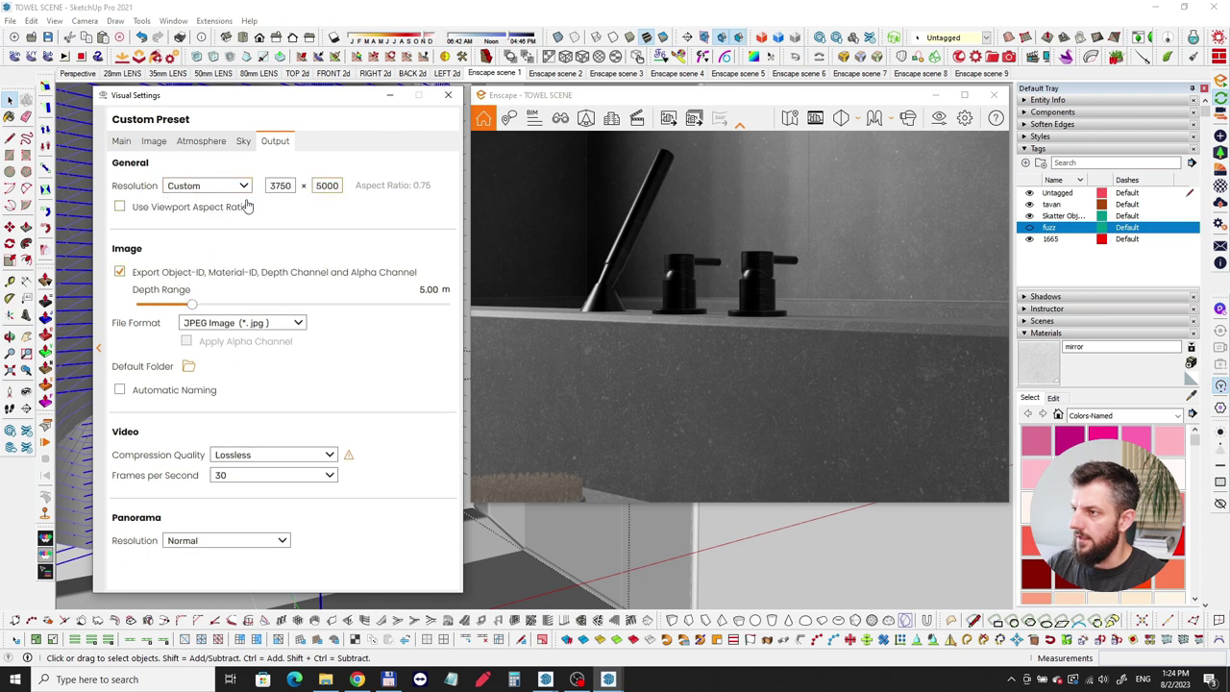
click(815, 117)
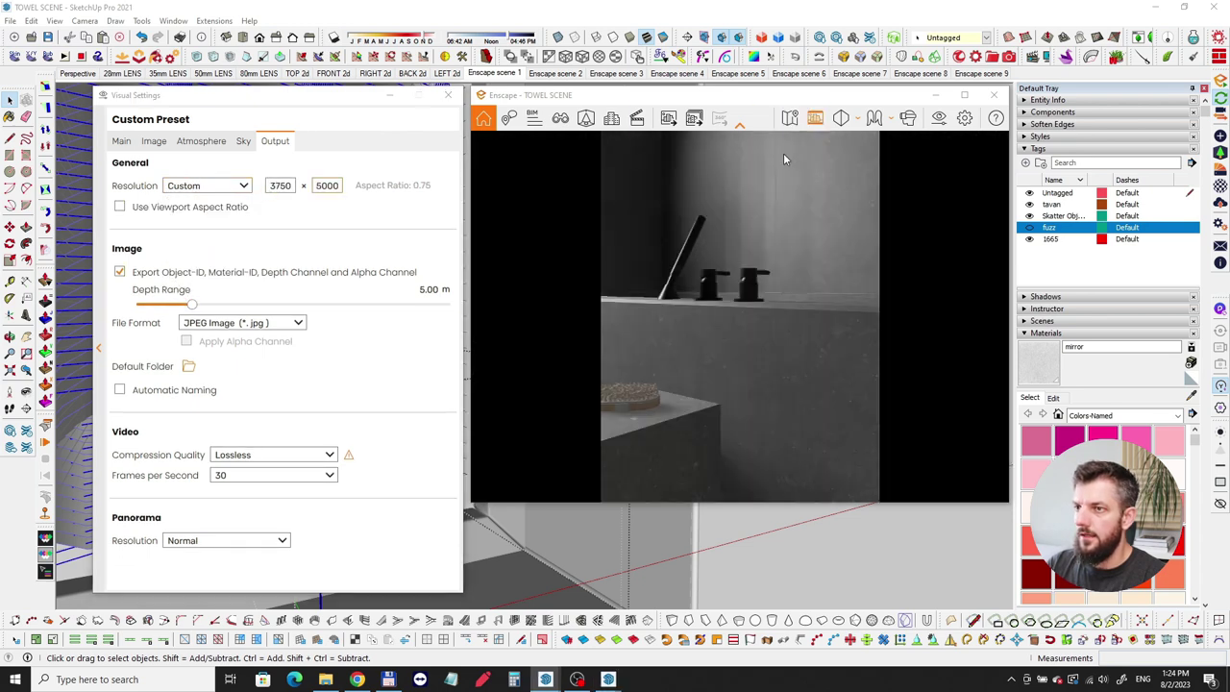
Close Visual Settings and view the bathtub taps and the brush on the stool within the portrait frame
drag(772, 327, 735, 297)
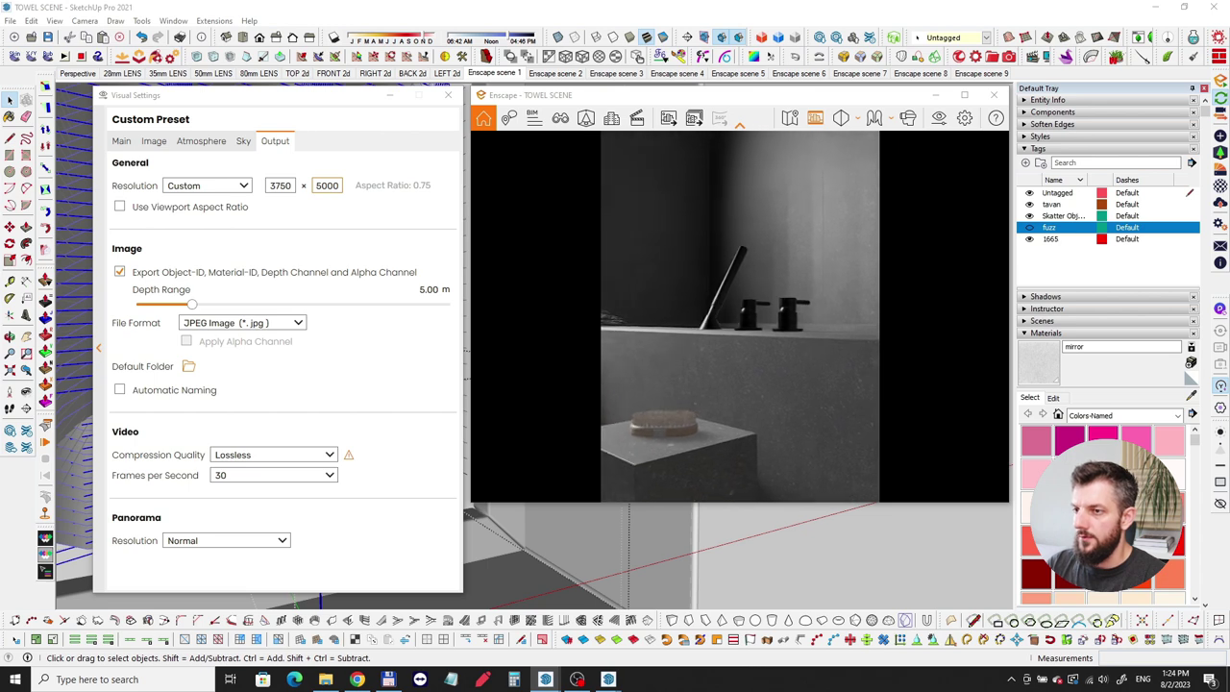
click(443, 100)
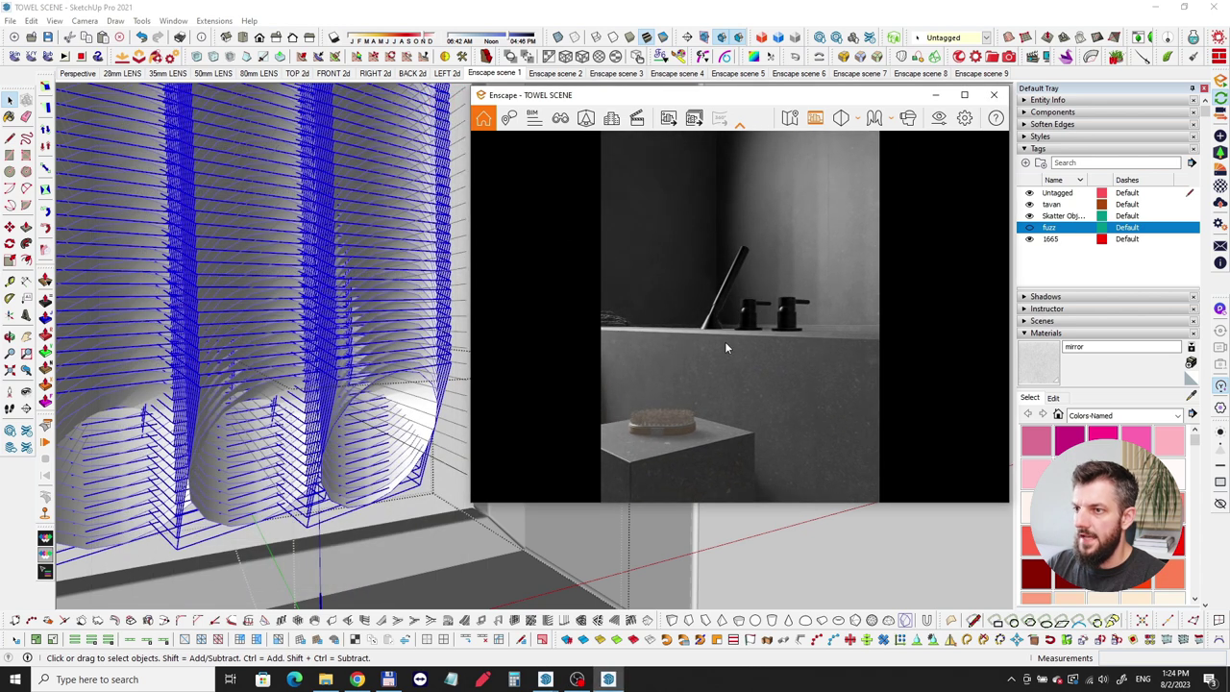
drag(728, 371, 709, 343)
right_drag(731, 365, 747, 347)
drag(732, 370, 752, 353)
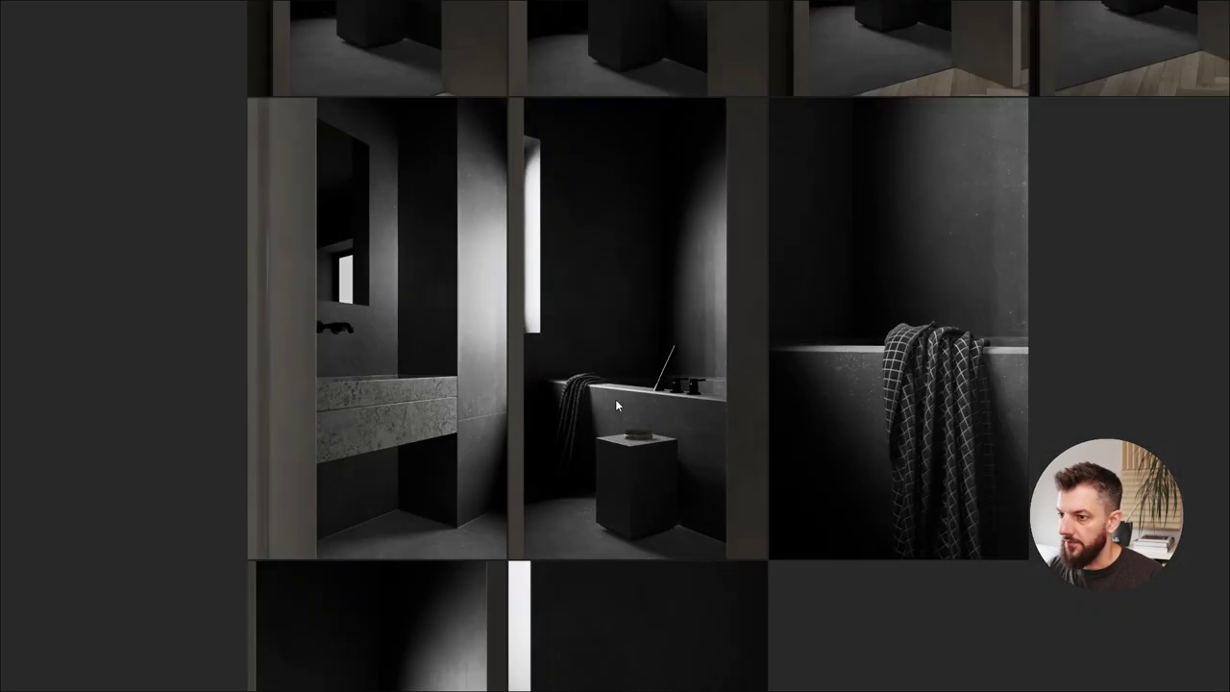
Examine the dark bathroom images on the image board, around the views of the washbasin, bathtub, stool and draped towel
middle_drag(576, 466, 630, 234)
scroll(653, 297, down, 1)
middle_drag(607, 337, 678, 523)
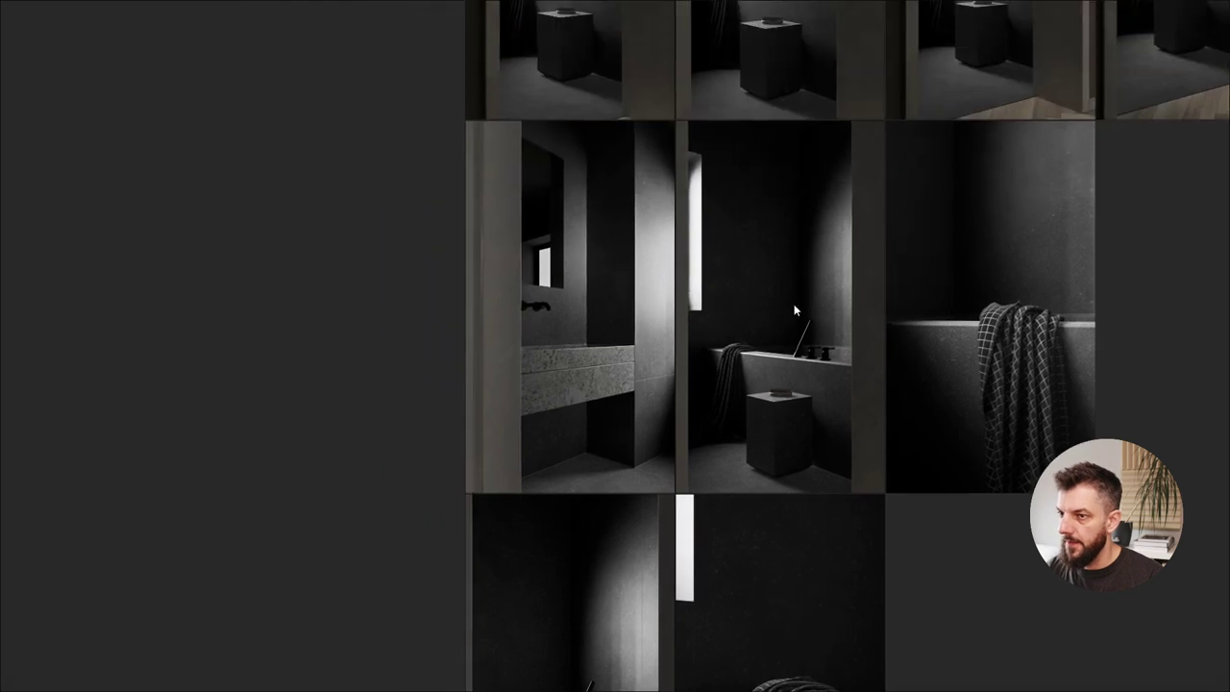